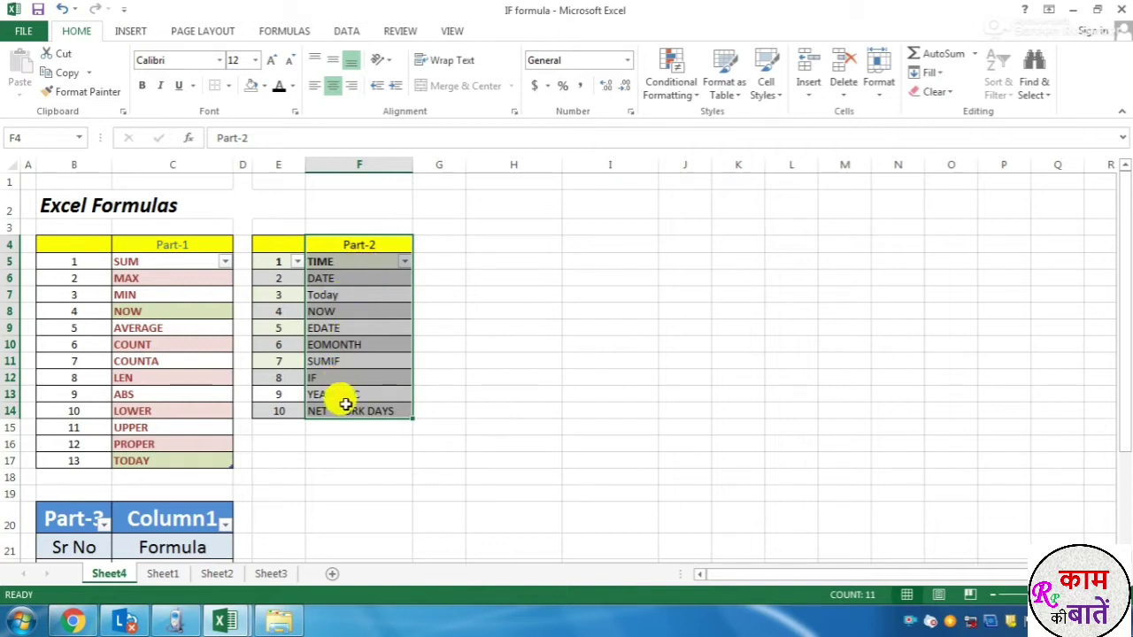
Review the Part-3 formula list on Sheet4, covering the IF, TRANSPOSE and VLOOKUP entries.
scroll(358, 417, down, 3)
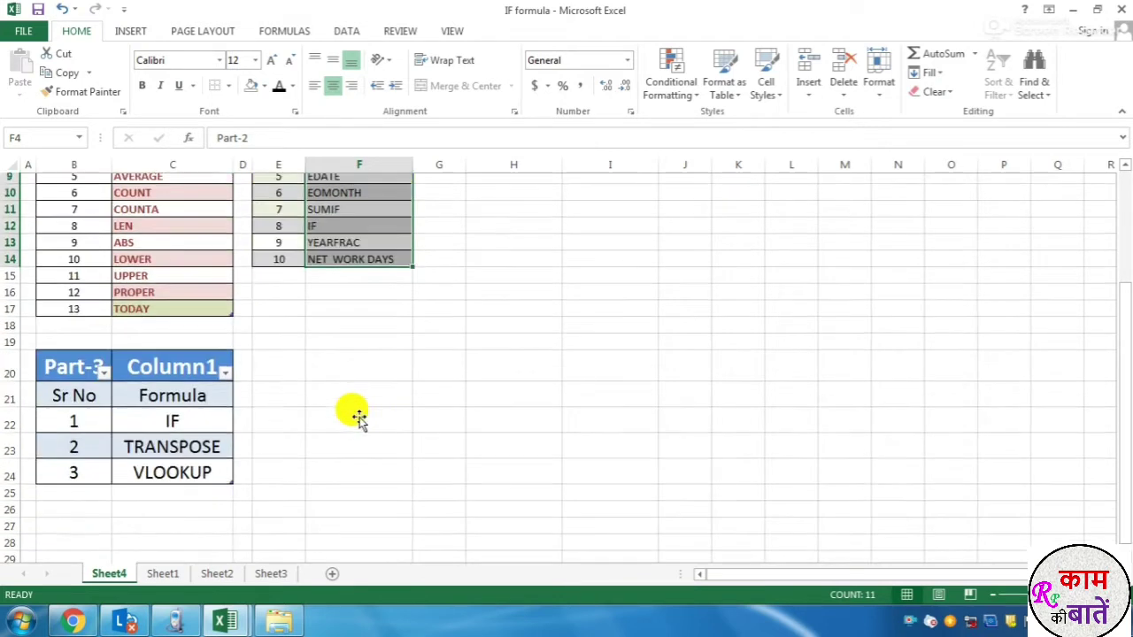
click(75, 514)
click(71, 355)
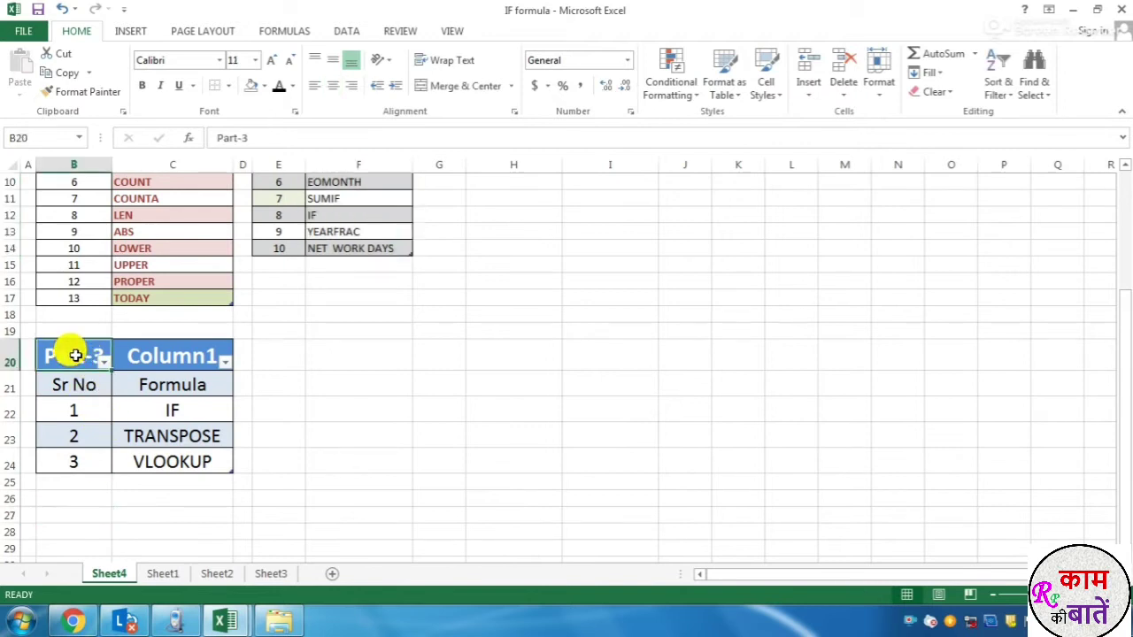
click(158, 391)
click(155, 406)
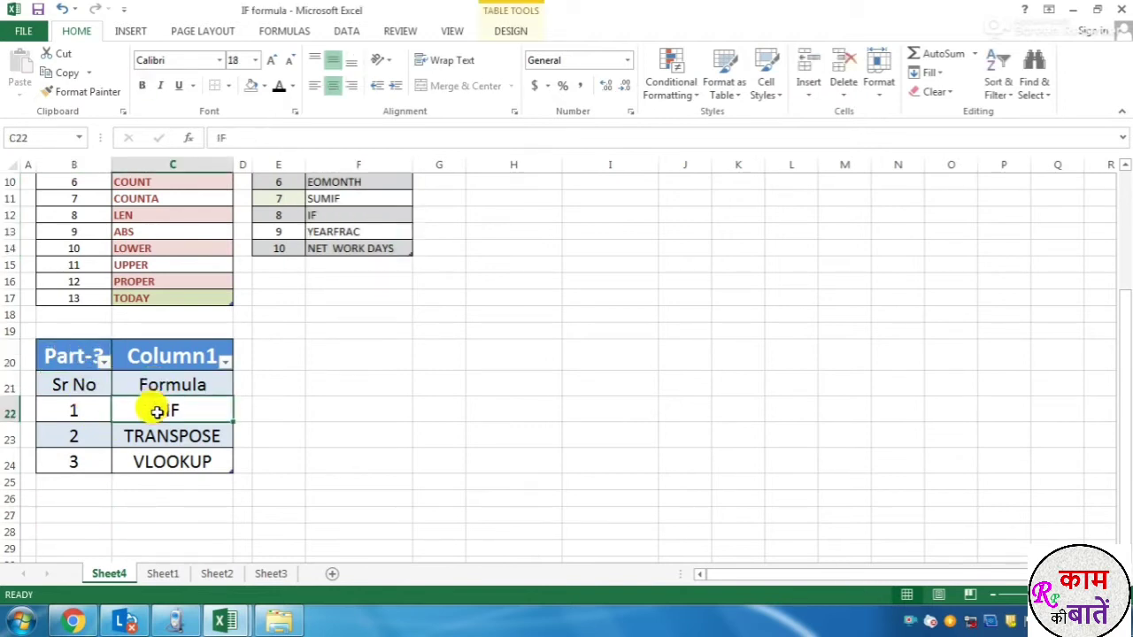
click(71, 361)
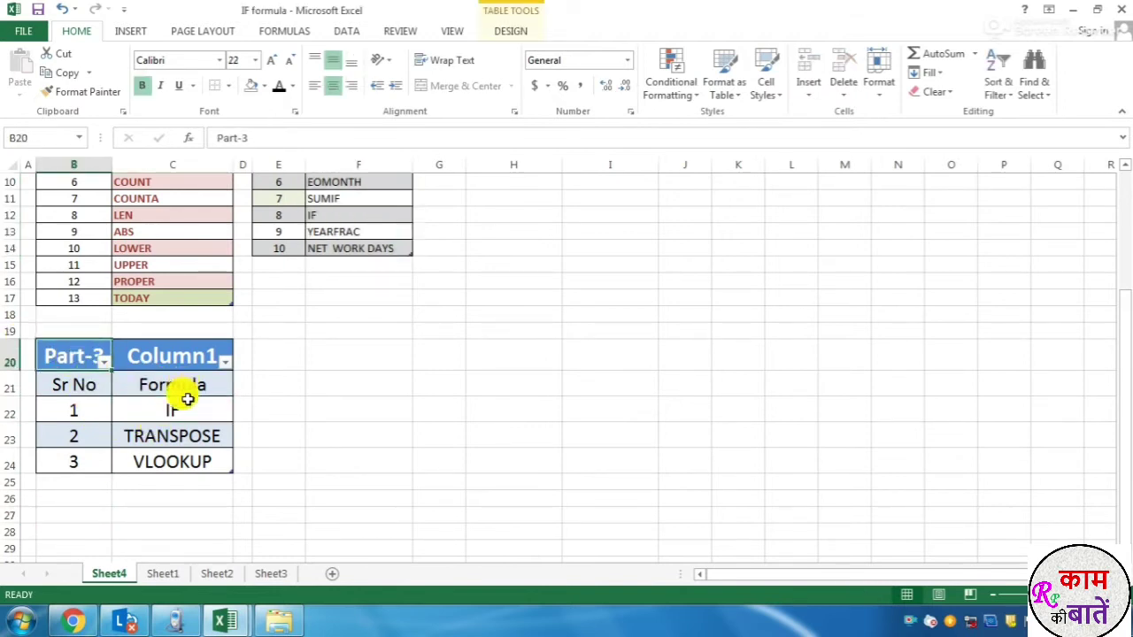
click(181, 390)
click(183, 411)
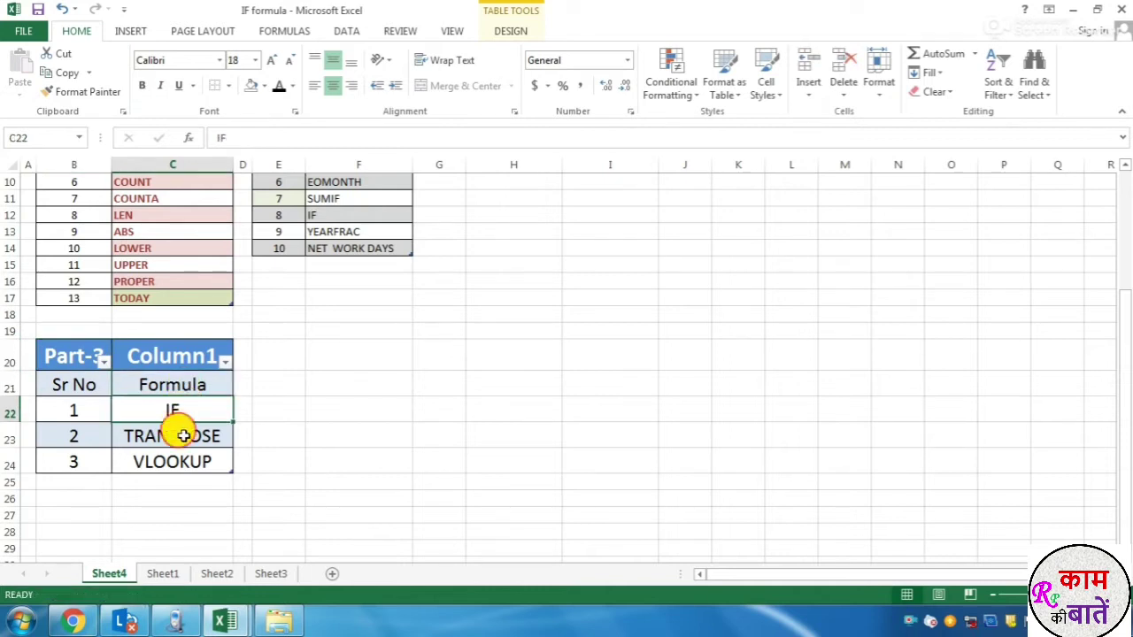
click(182, 436)
click(183, 452)
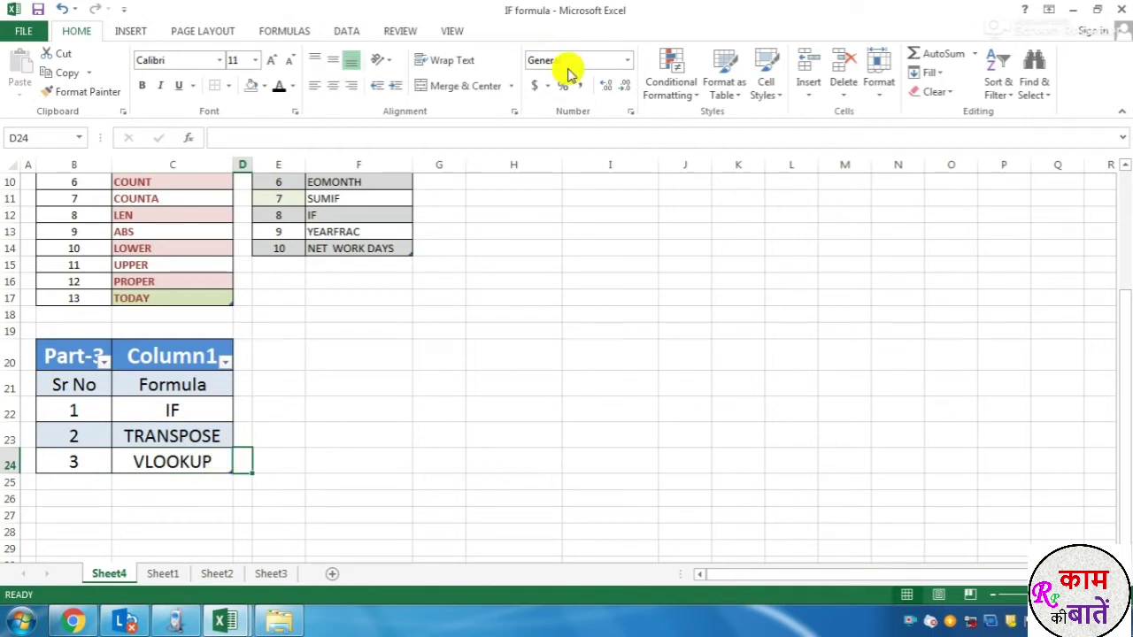
click(191, 410)
click(183, 460)
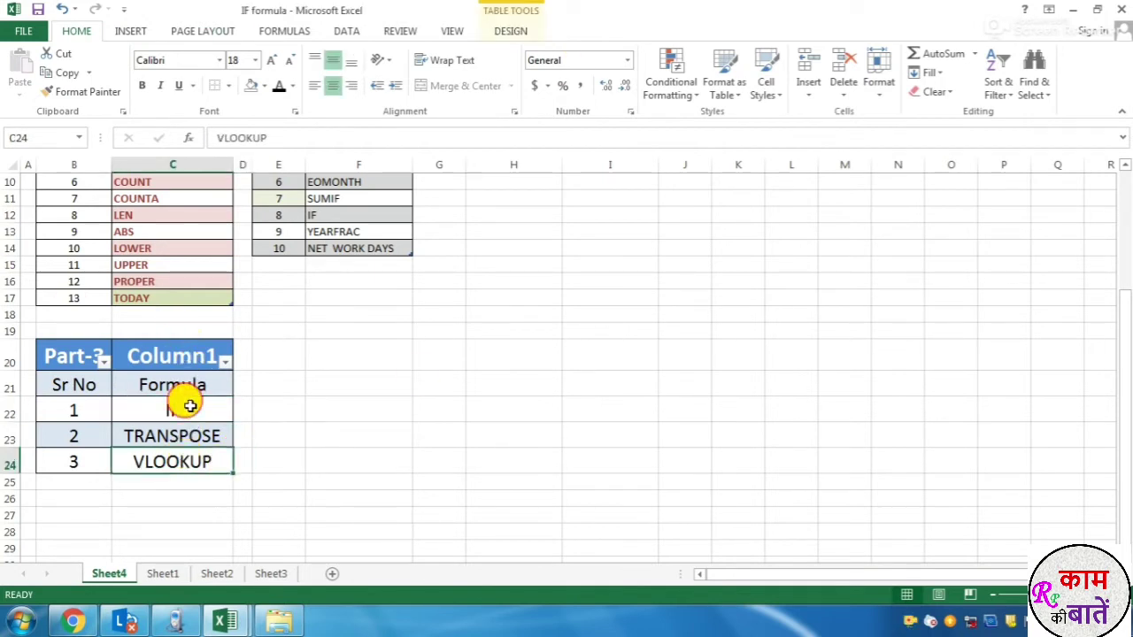
click(249, 417)
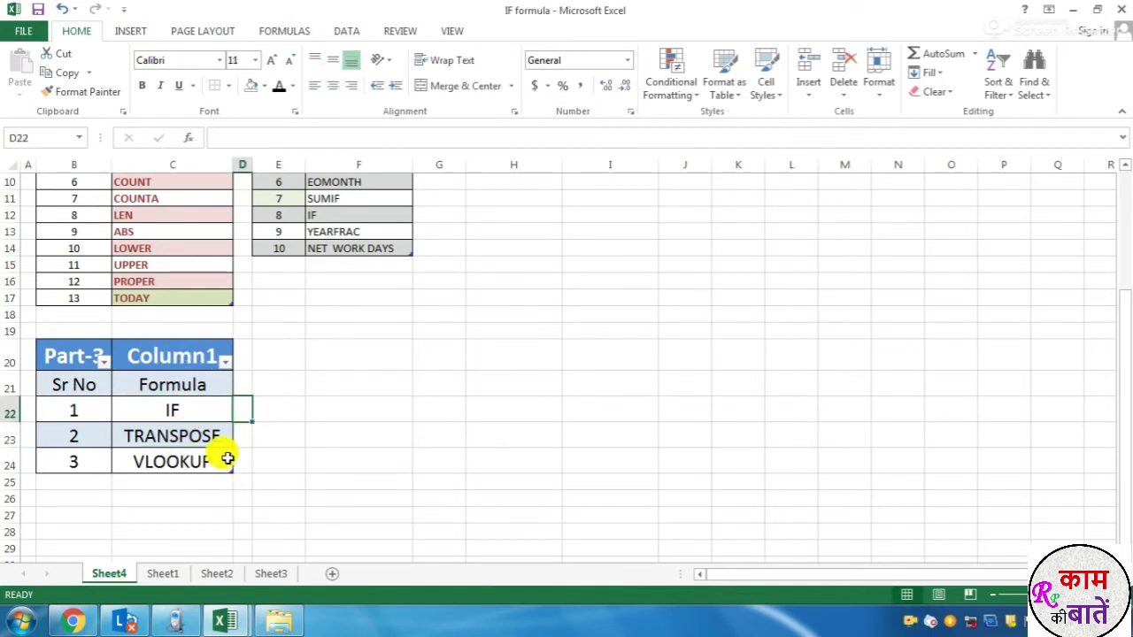
Switch to Sheet1 and look through its IF practice tables, returning to the first table.
click(177, 575)
scroll(217, 434, down, 11)
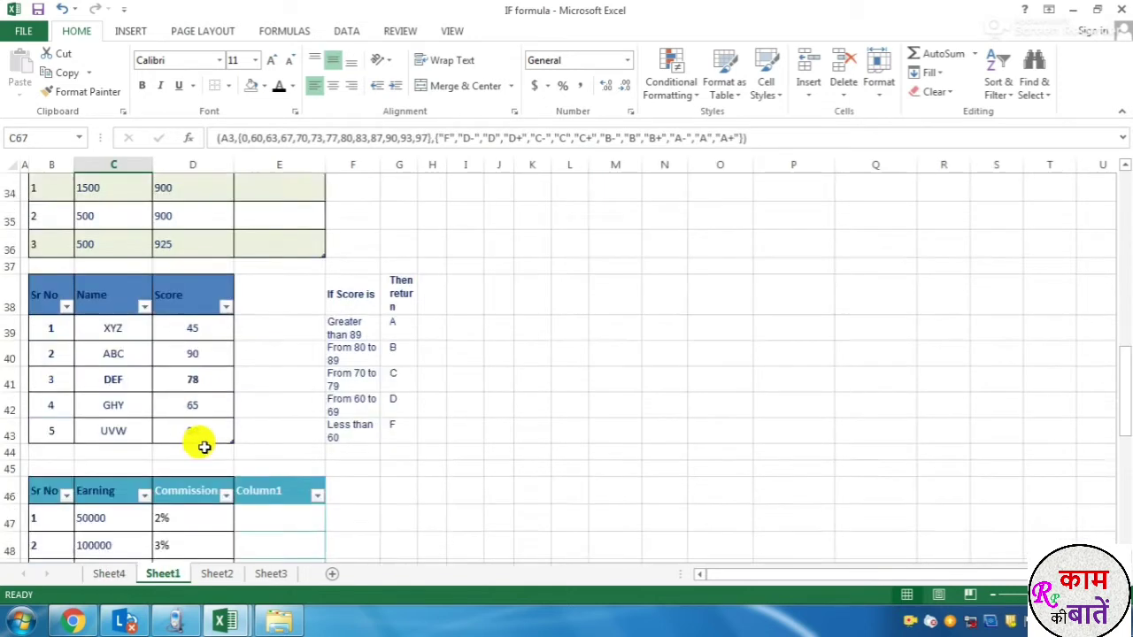
scroll(202, 445, up, 1)
scroll(204, 447, up, 9)
scroll(192, 430, down, 12)
scroll(192, 435, up, 15)
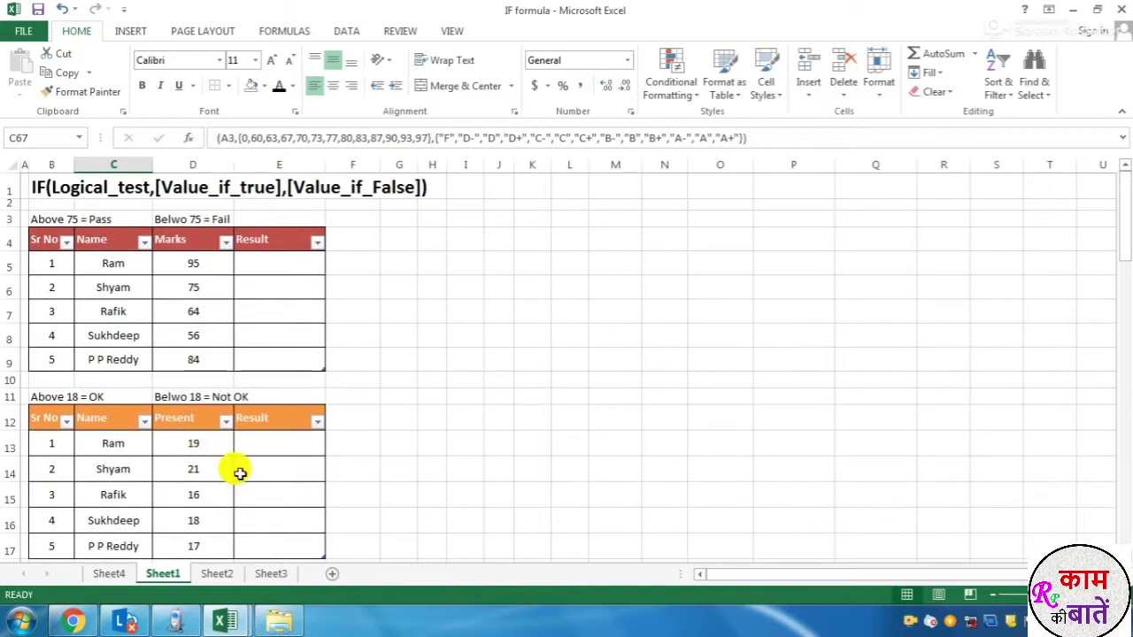
Enter the label SIMPLE in cell F3, above the first practice table.
click(370, 221)
text(SIMPLE)
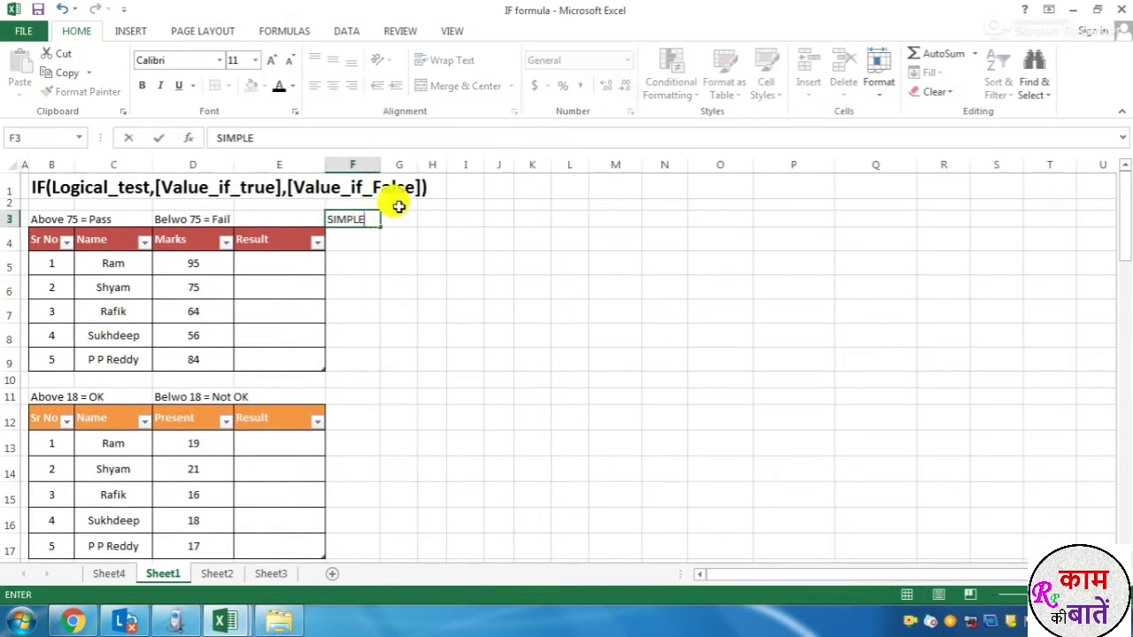
key(Return)
Examine the first table's Name, Marks and Result columns and the pass/fail criteria above it.
click(301, 264)
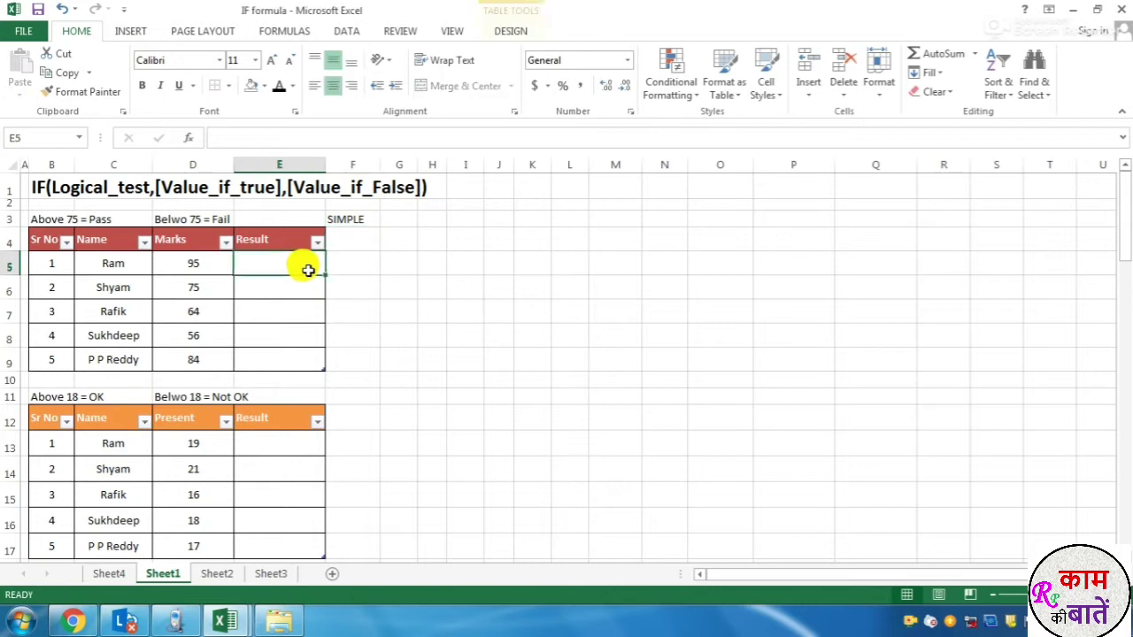
drag(109, 266, 101, 362)
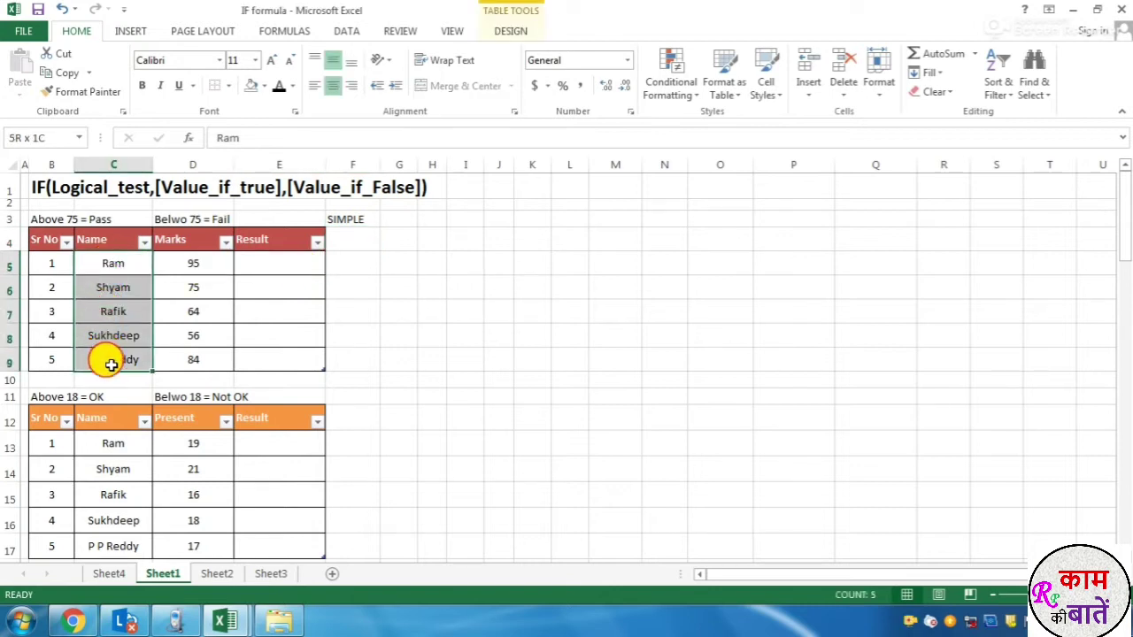
drag(194, 256, 197, 361)
click(432, 360)
click(62, 219)
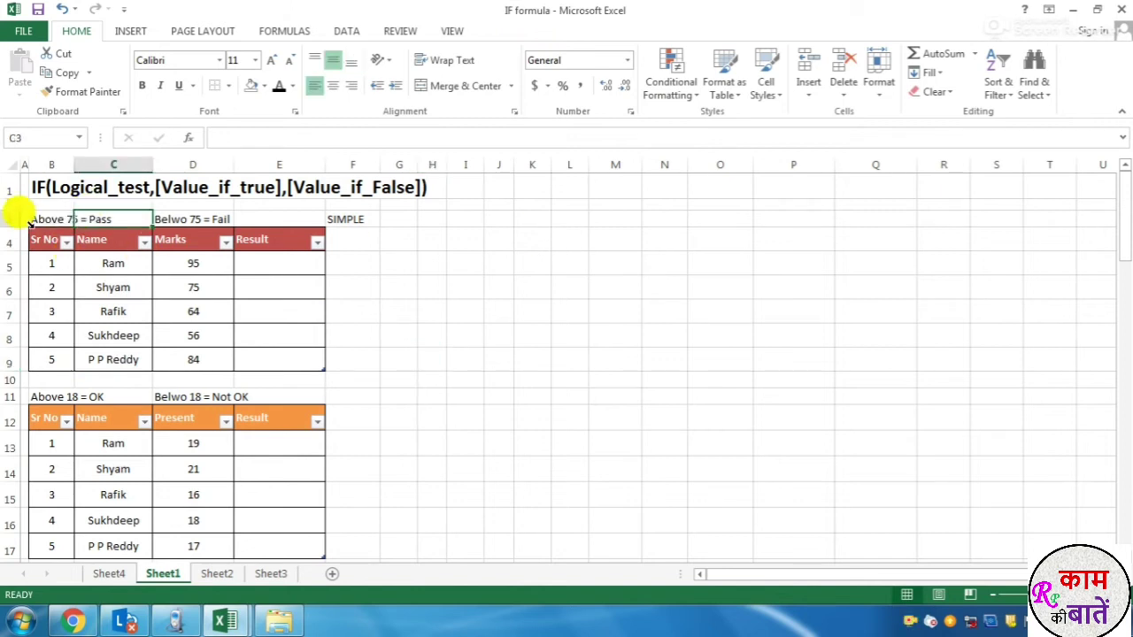
click(180, 219)
click(529, 312)
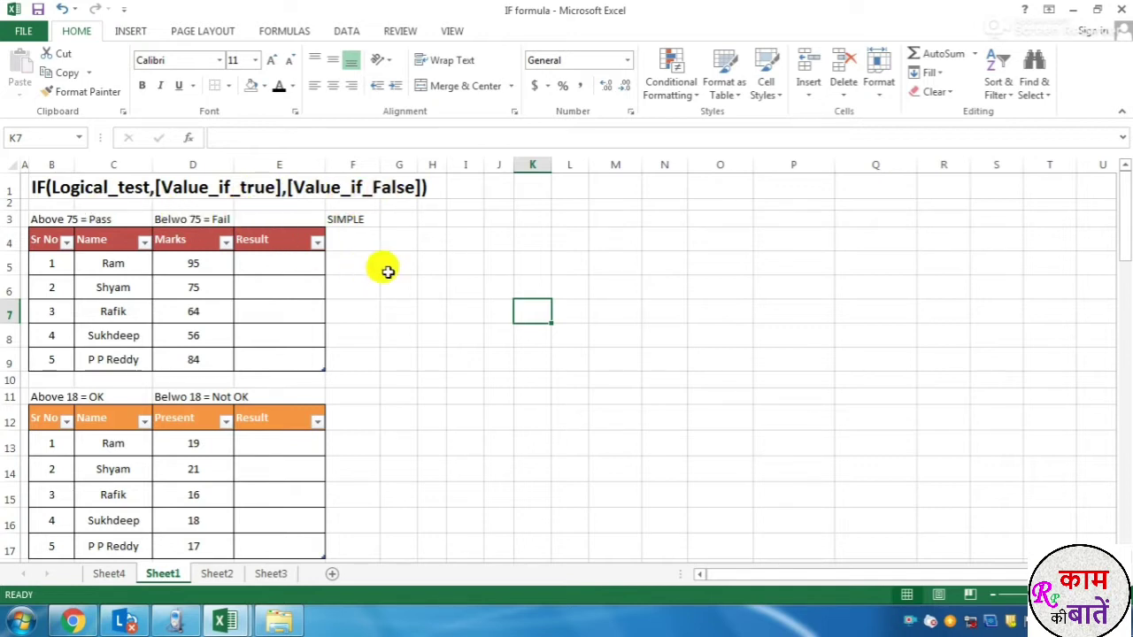
Start an IF formula in cell E5 with the logical test that the row's Marks exceed 75.
click(292, 269)
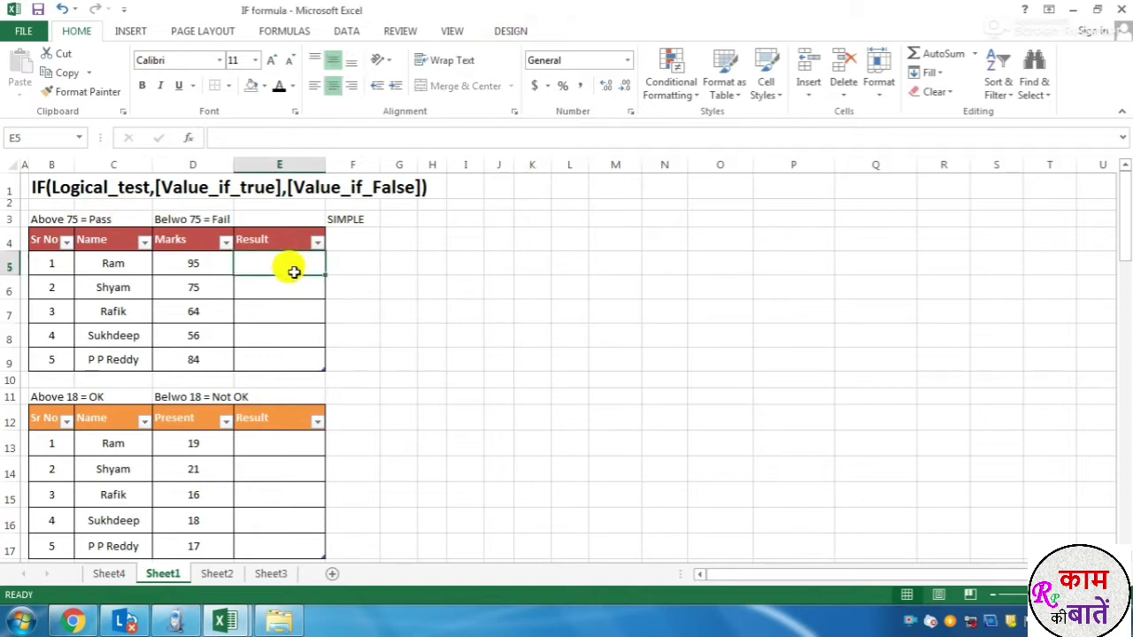
text(=IF)
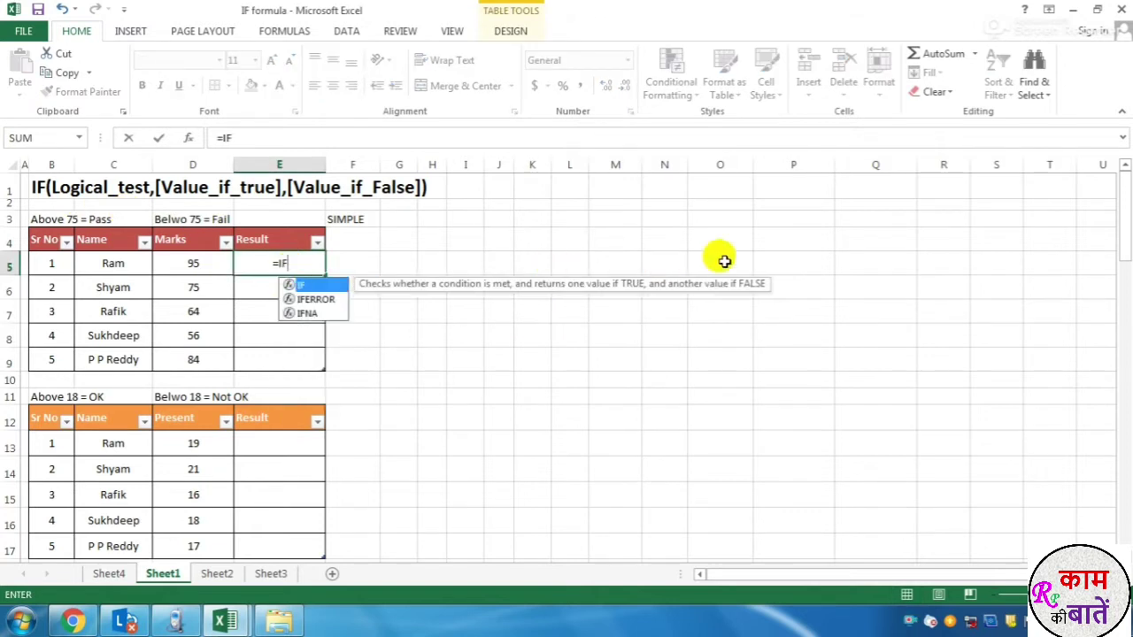
text(@)
key(BackSpace)
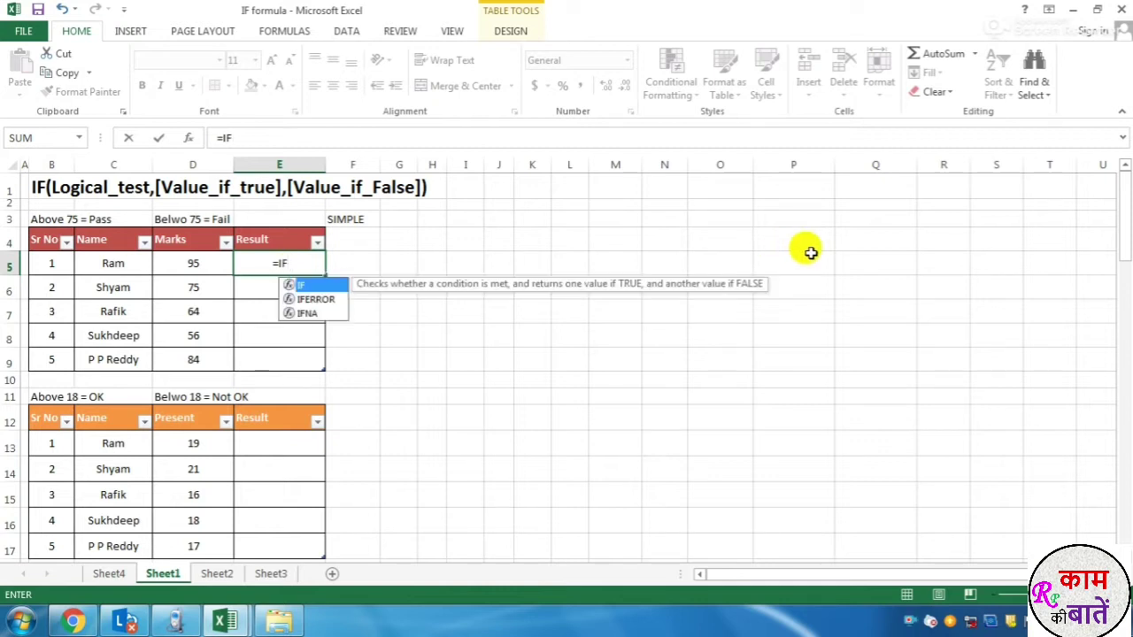
text(()
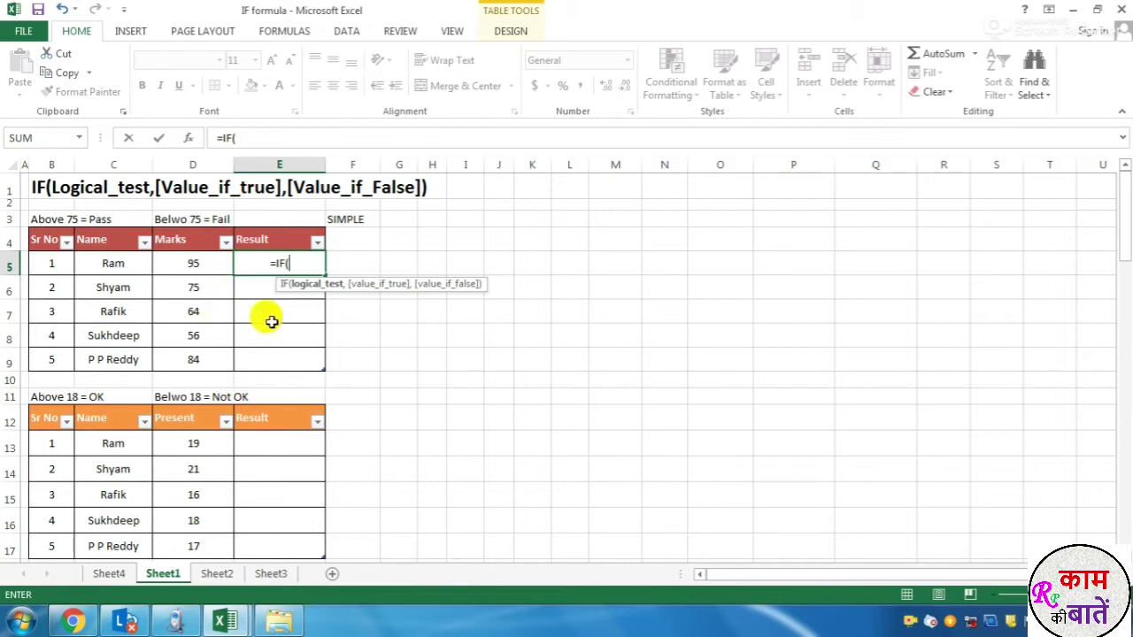
click(198, 269)
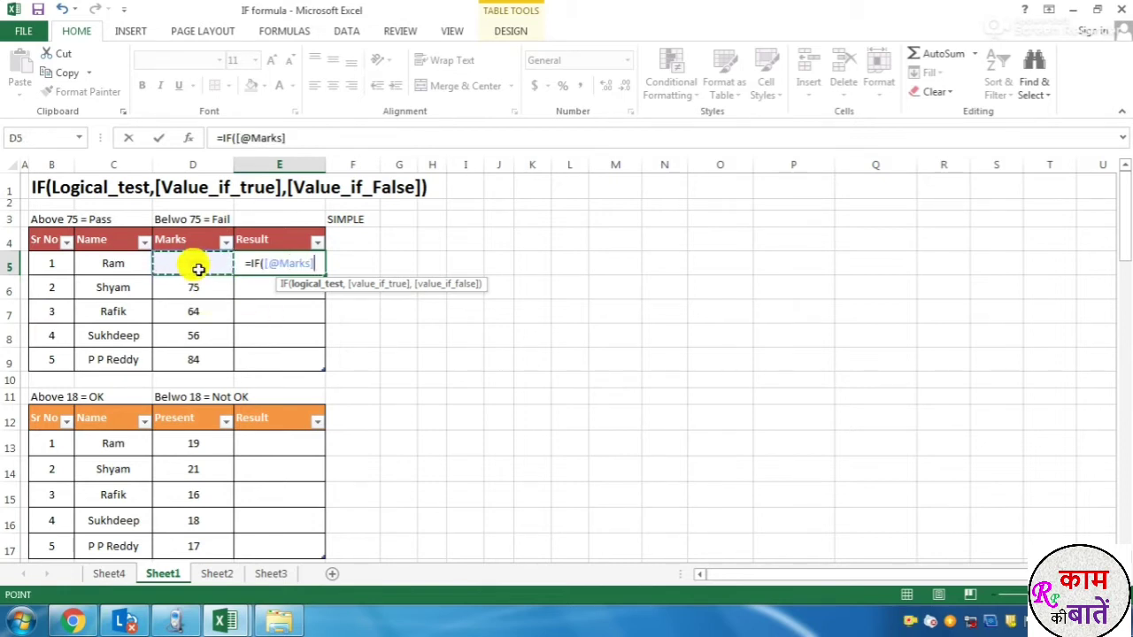
text(>)
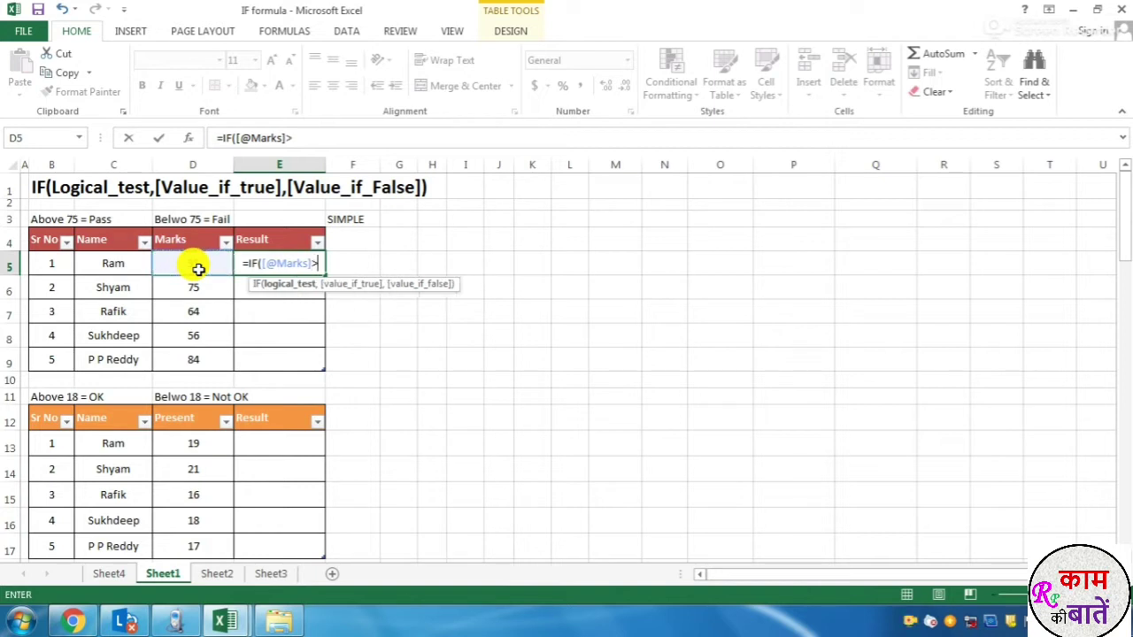
text(75)
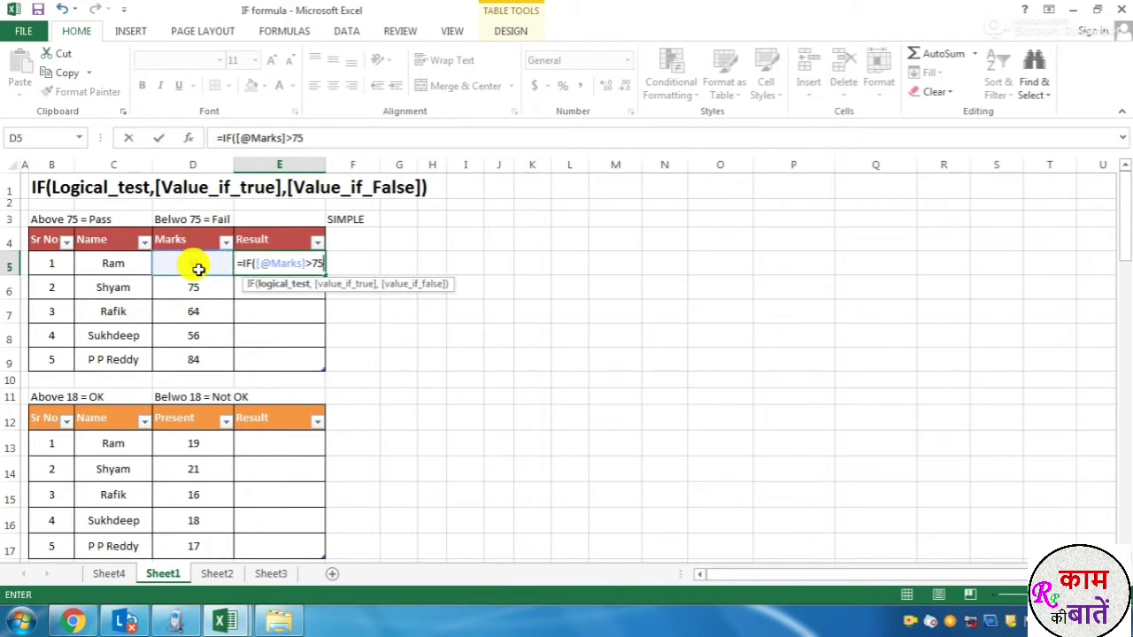
text(,)
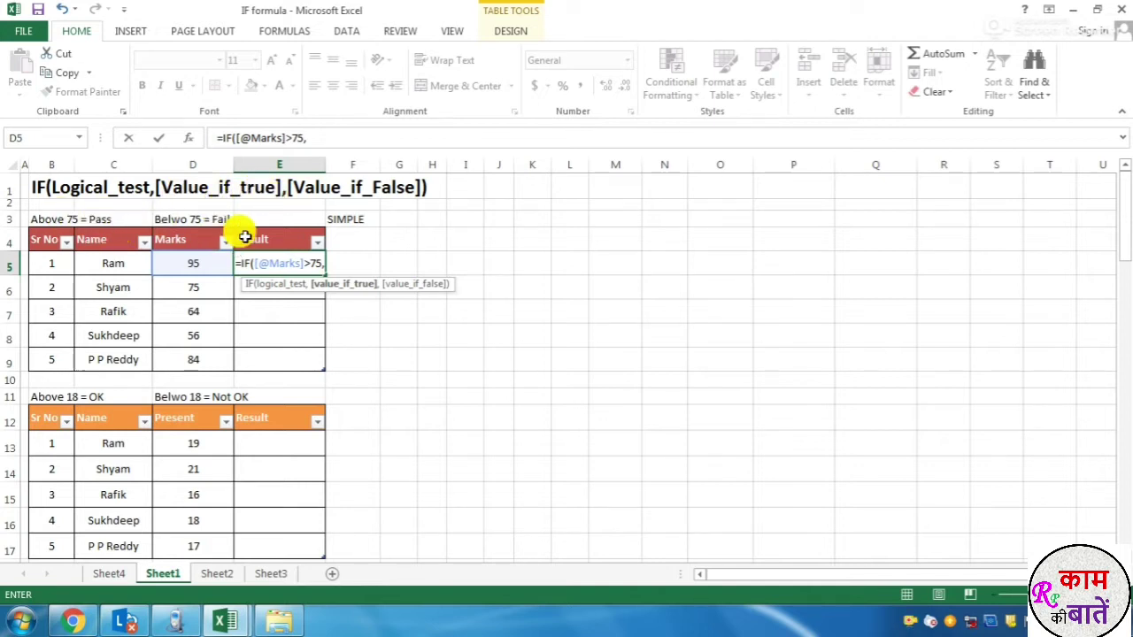
Add "PASS" as the value if true in the E5 formula.
text("pa)
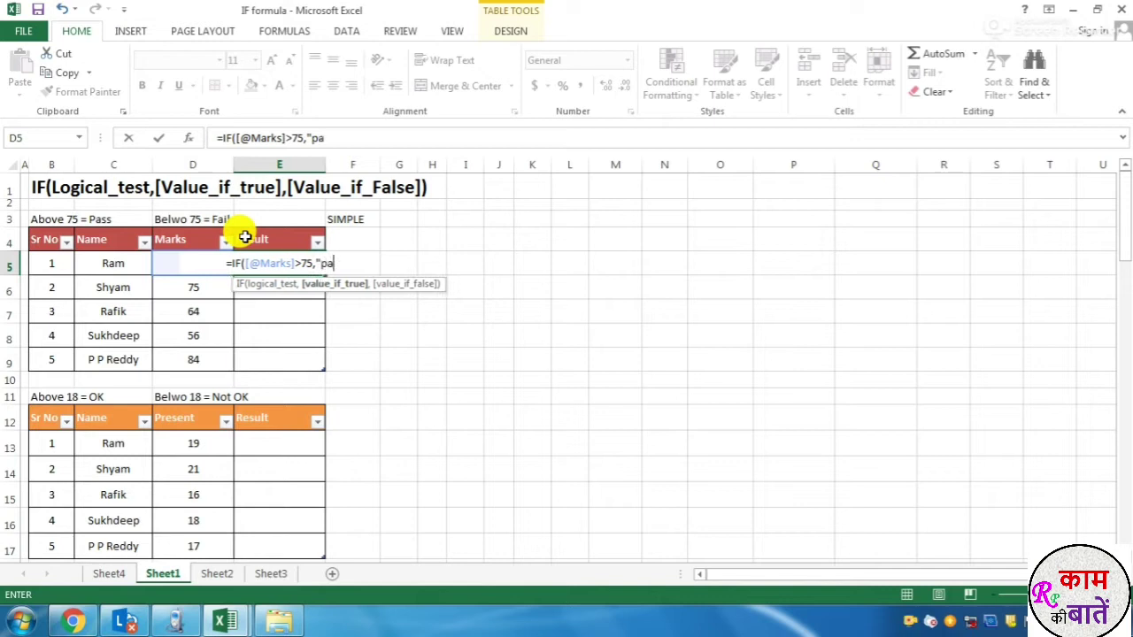
key(BackSpace)
key(BackSpace)
text(PASS)
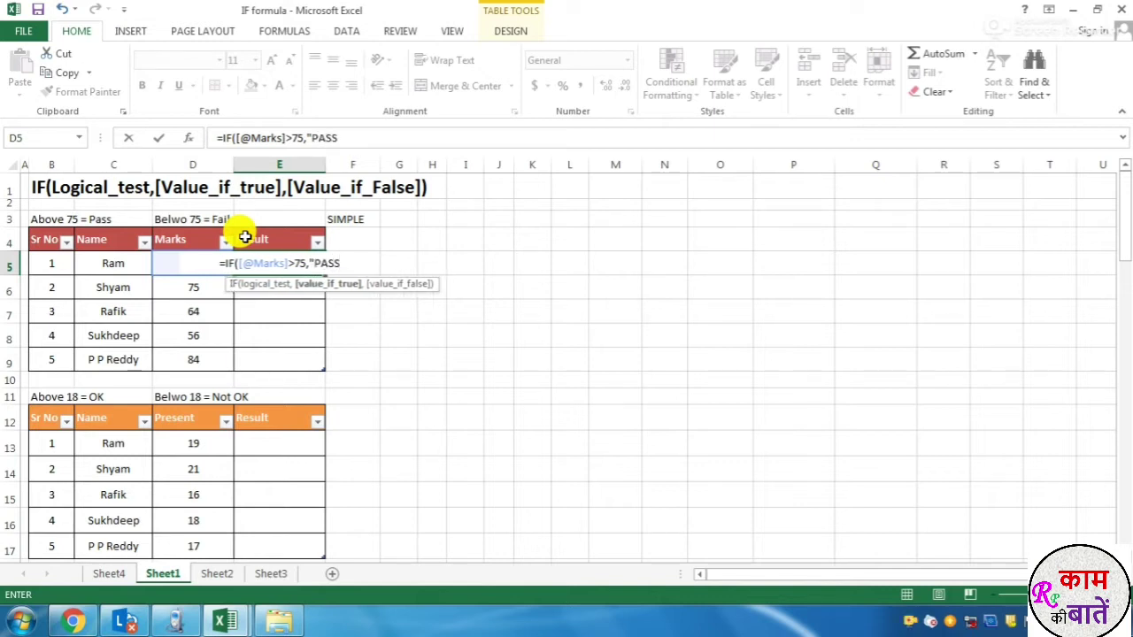
text(",)
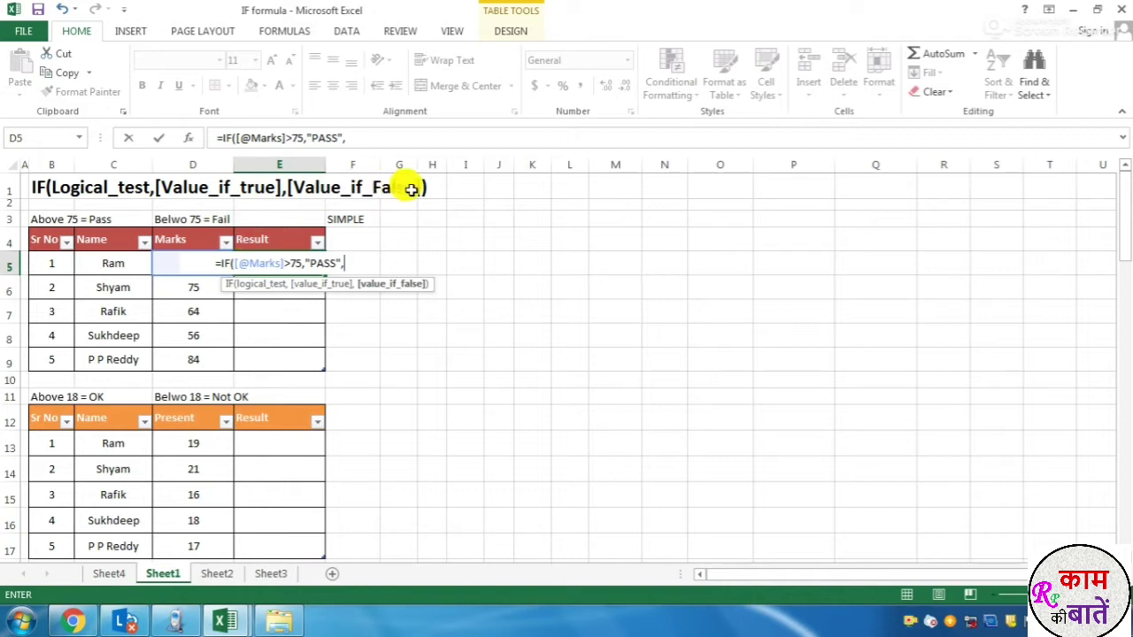
Add "FAIL" as the value if false, complete the formula for the Result column, and check cell E5.
text(")
key(BackSpace)
text(")
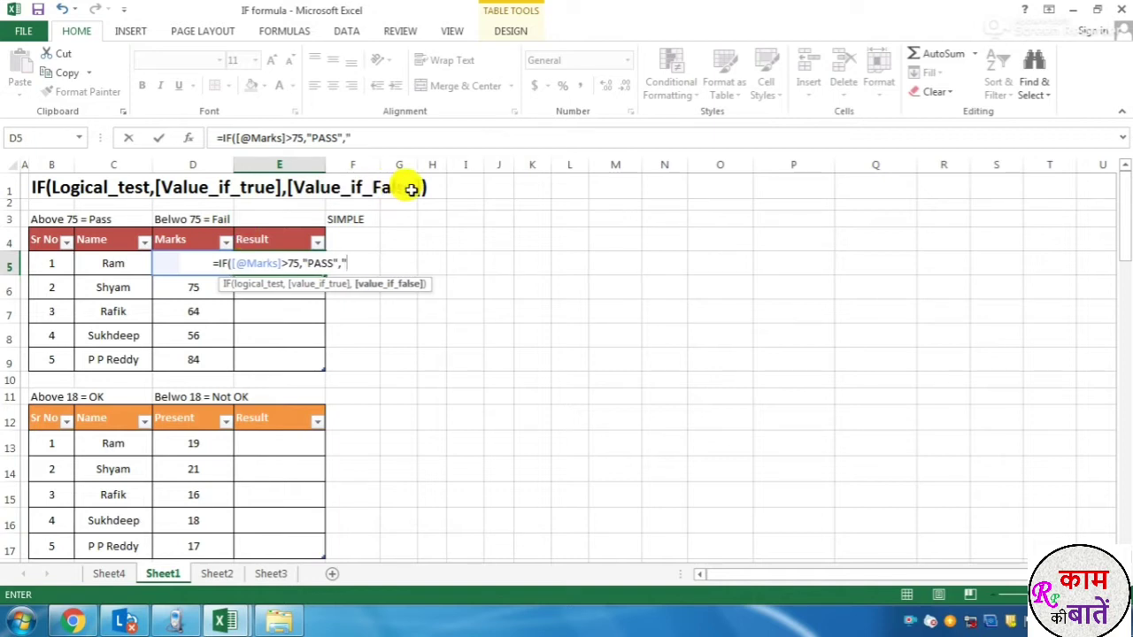
text(FALSE)
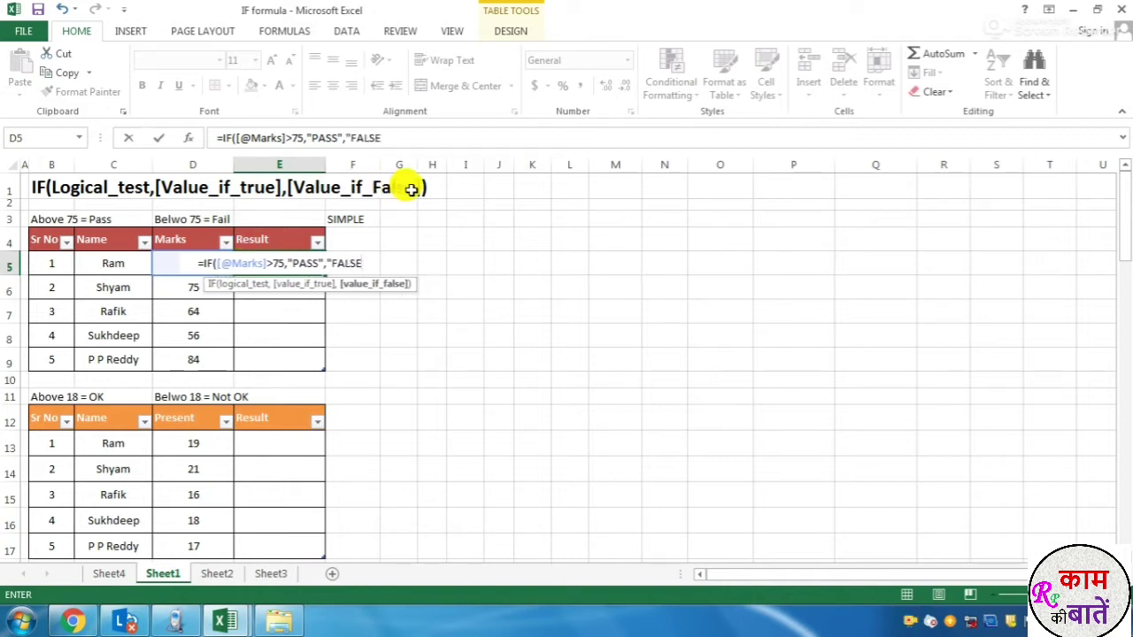
key(BackSpace)
key(BackSpace)
key(BackSpace)
key(BackSpace)
text(AI)
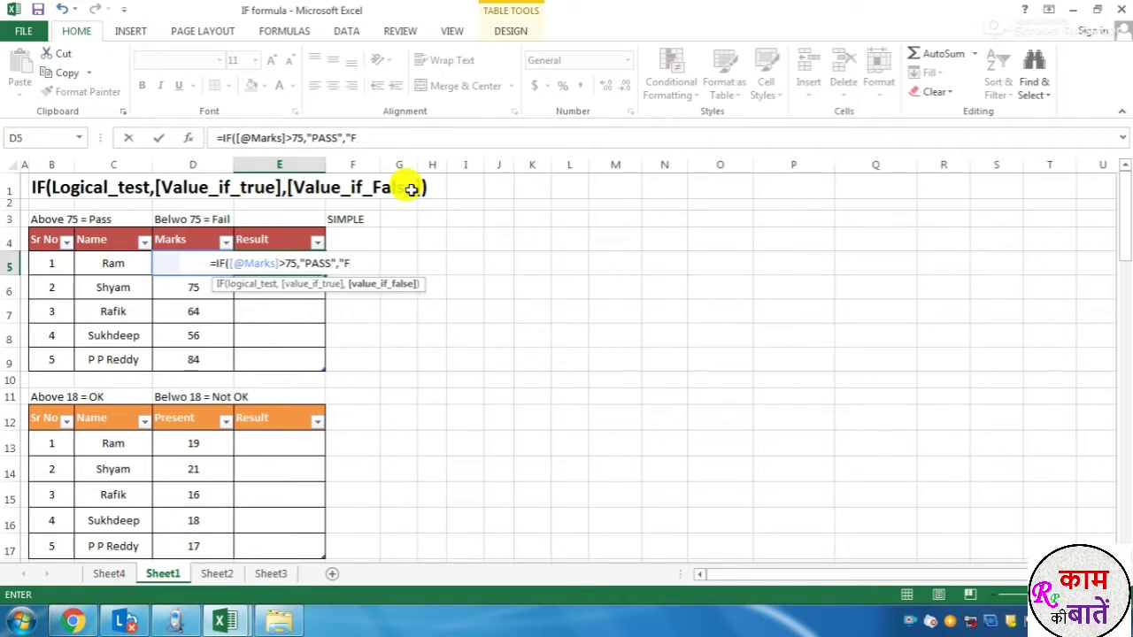
text(L)
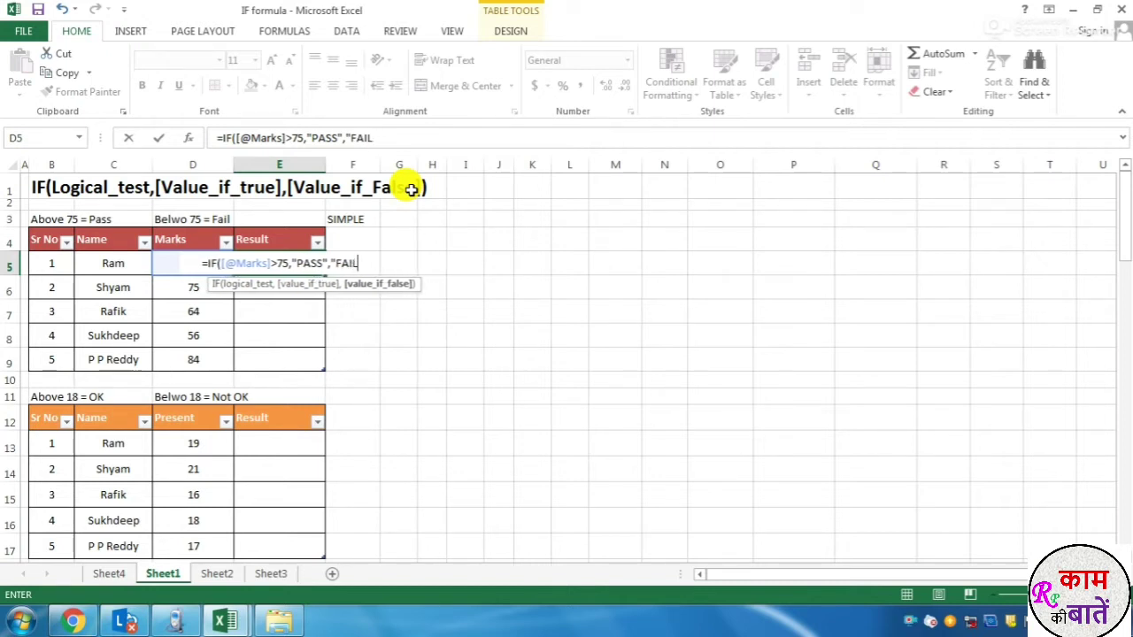
text("))
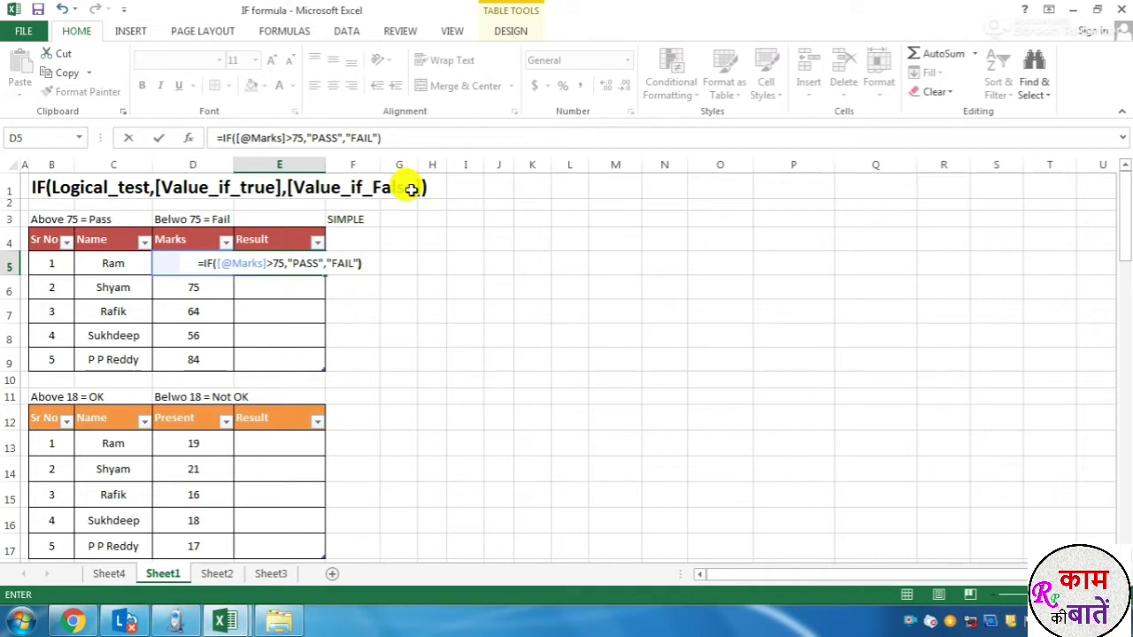
key(Return)
click(293, 265)
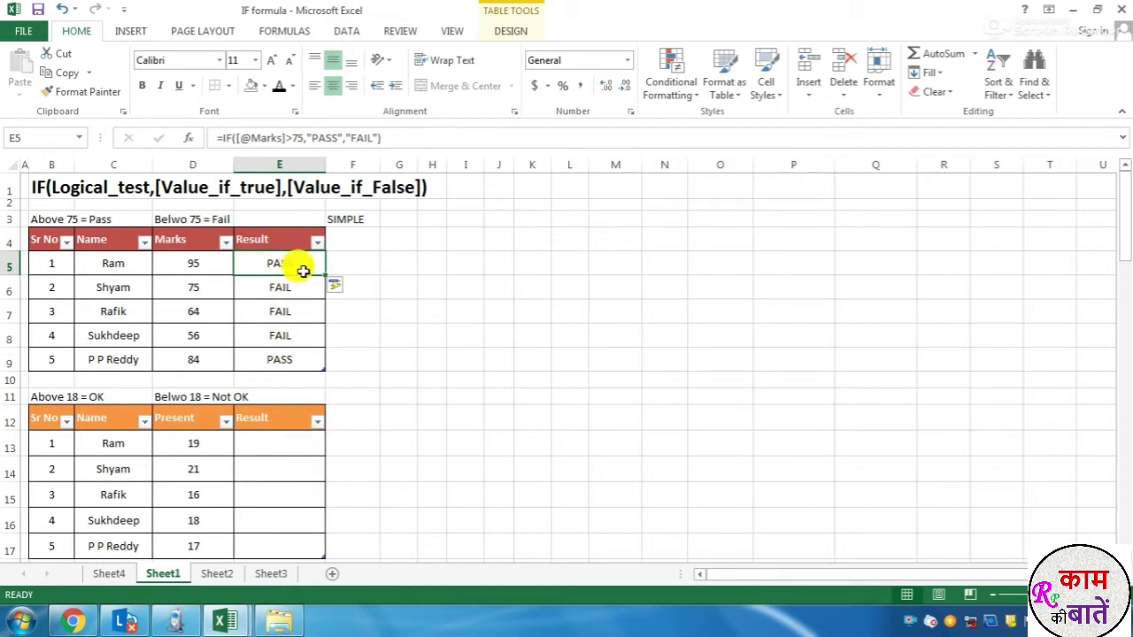
Start an IF formula in cell G5 with the logical test that the same row's Marks exceed 75.
click(400, 262)
text(=)
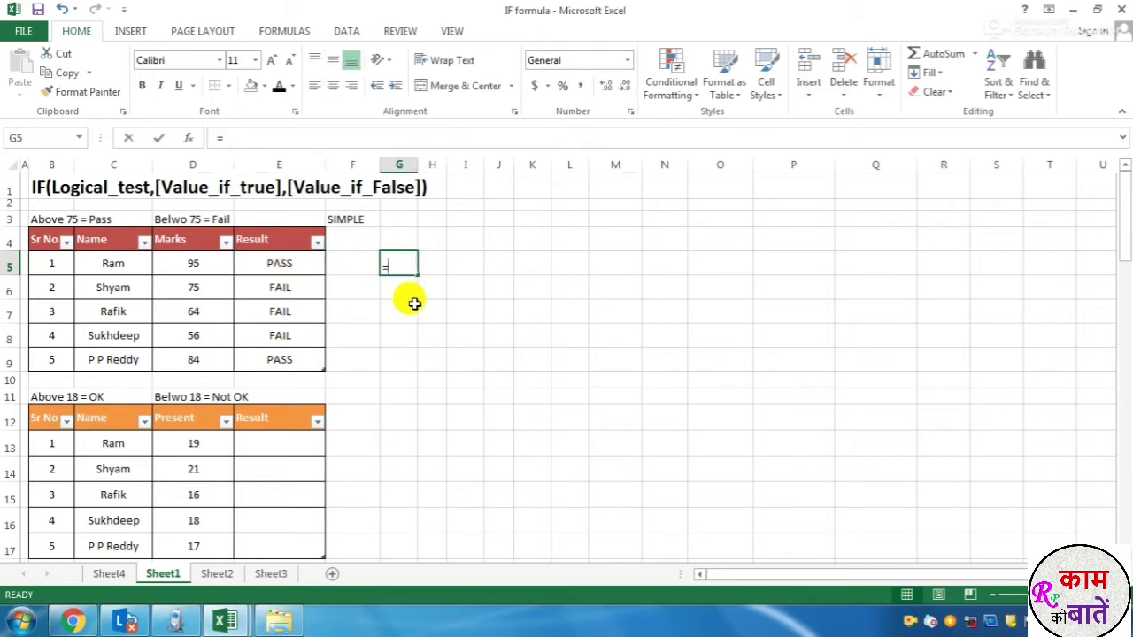
text(if)
key(Tab)
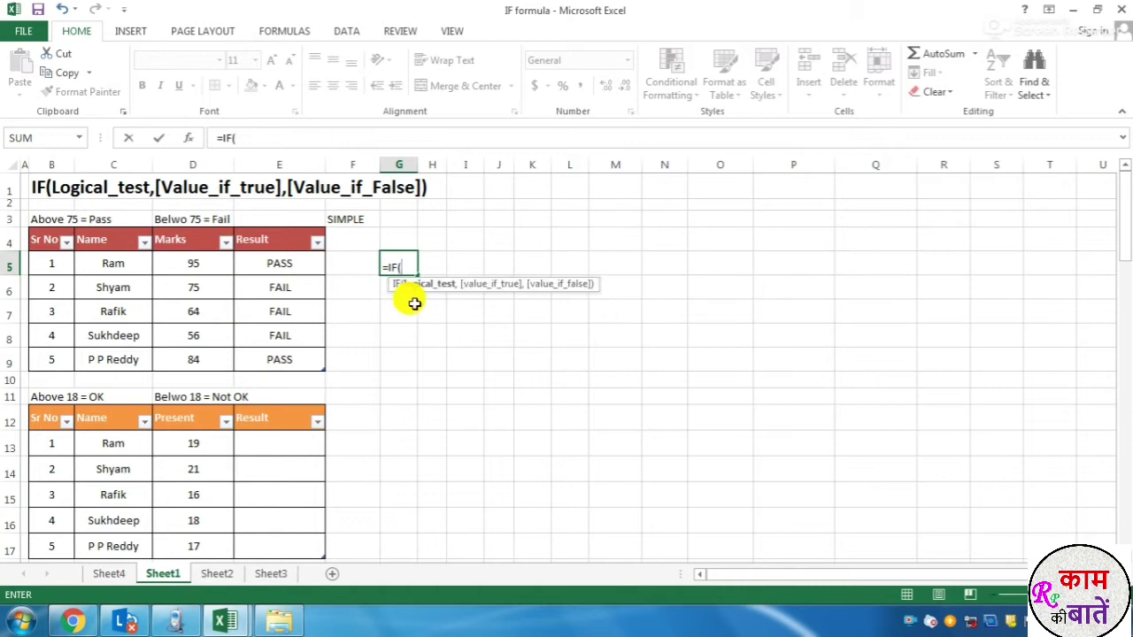
click(199, 266)
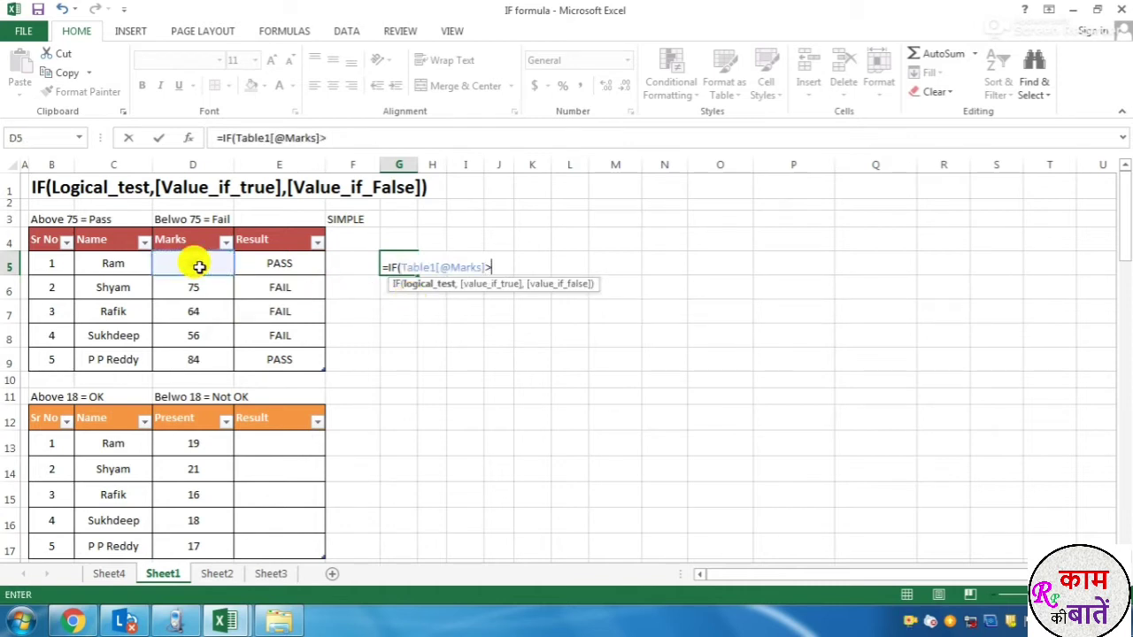
text(>75,)
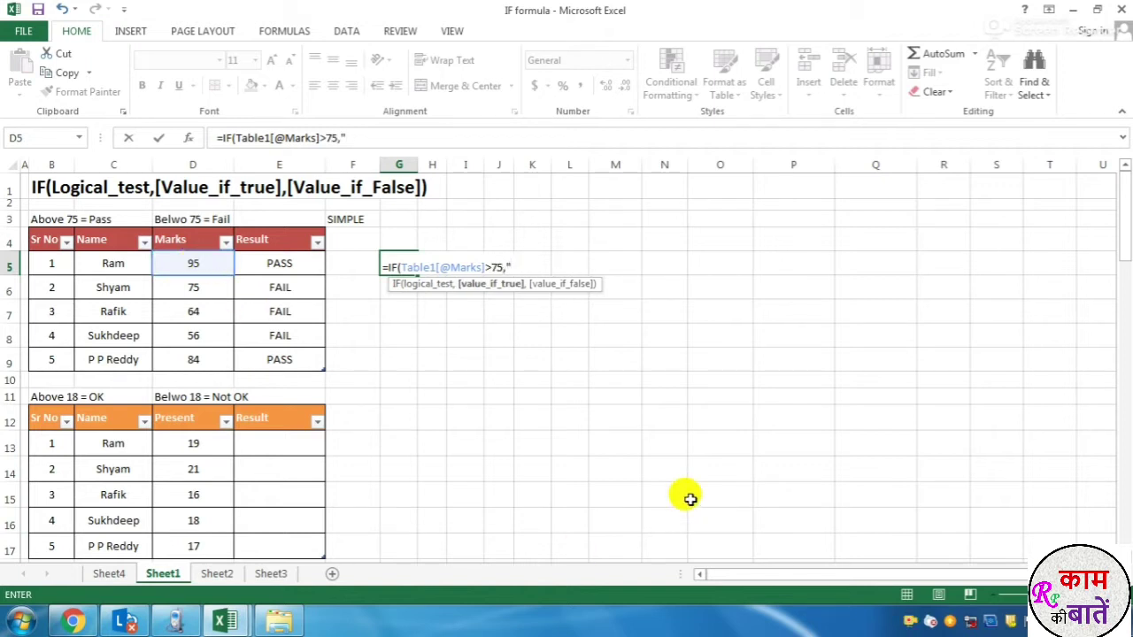
Complete the G5 formula with "PASS" if true and "FAIL" if false, and fill it down to G9.
text("PASS","FAIL")
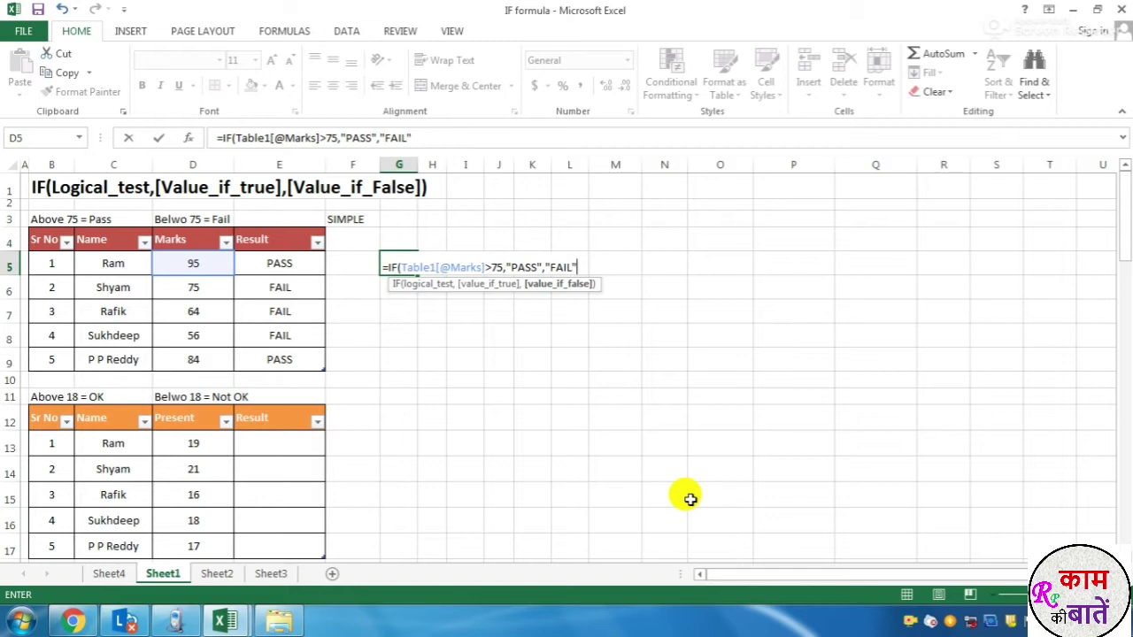
text())
key(Return)
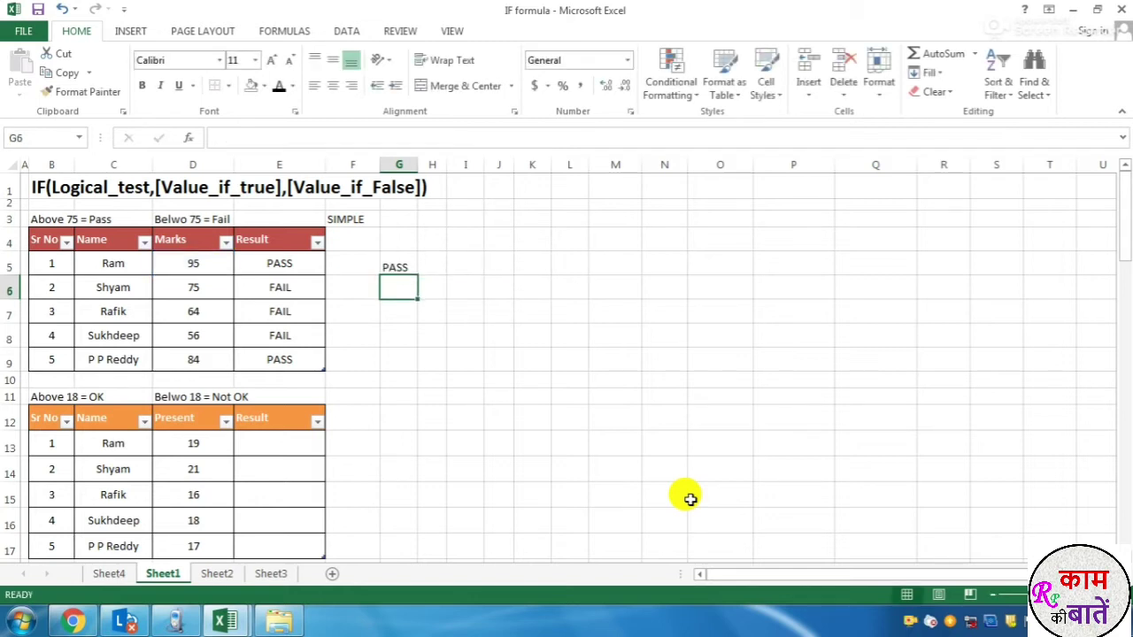
click(403, 268)
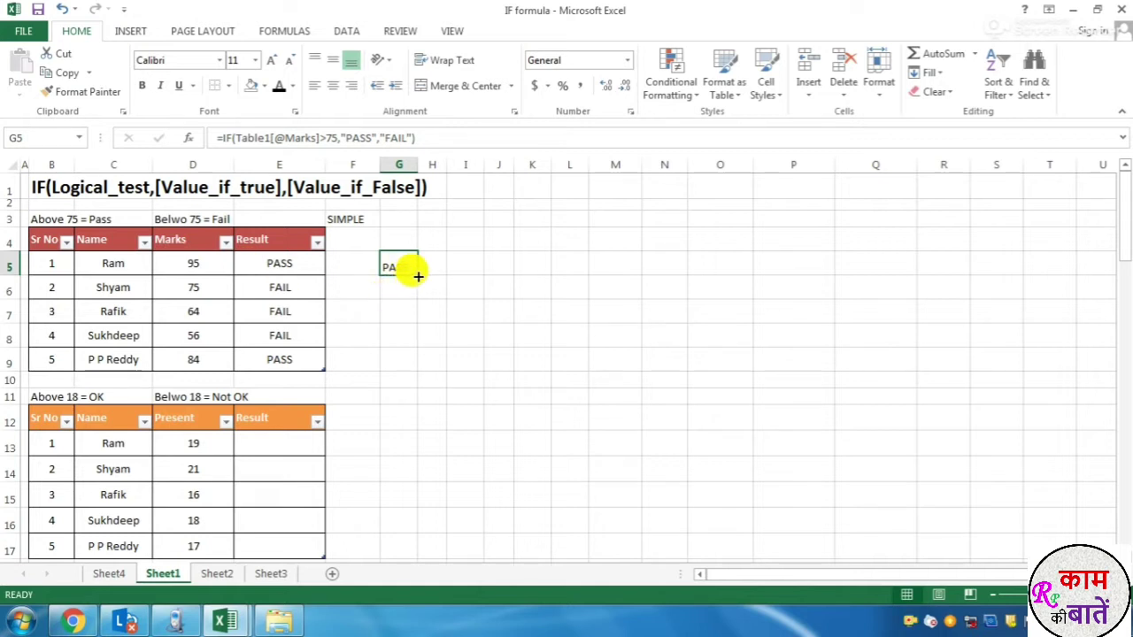
drag(418, 276, 413, 371)
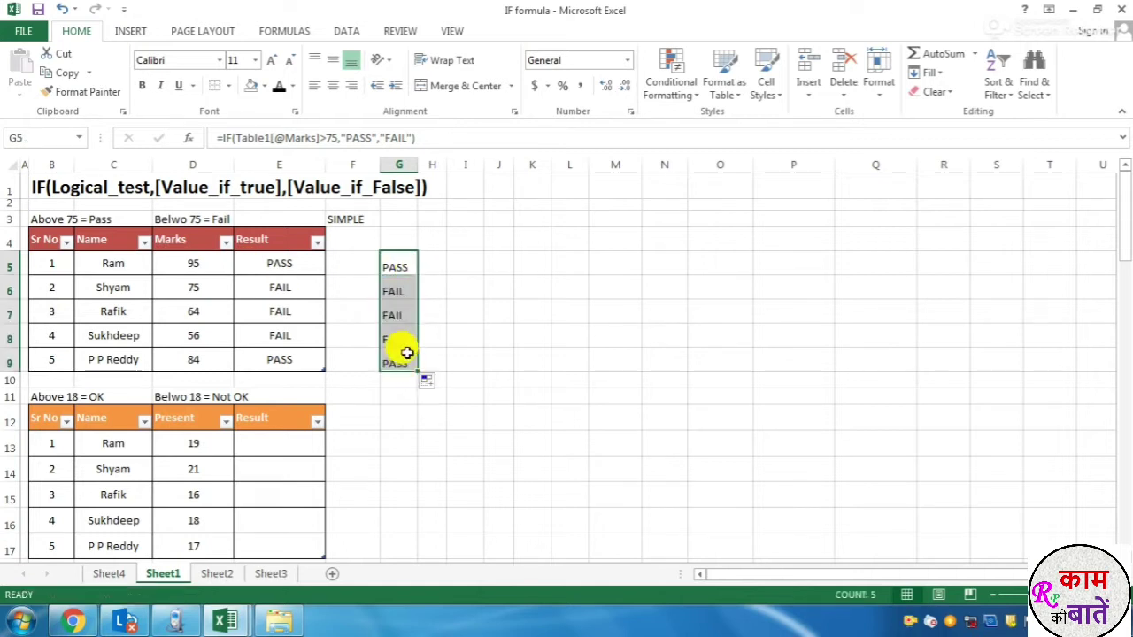
Change the Marks value in cell D6 of the first table to 76.
click(203, 285)
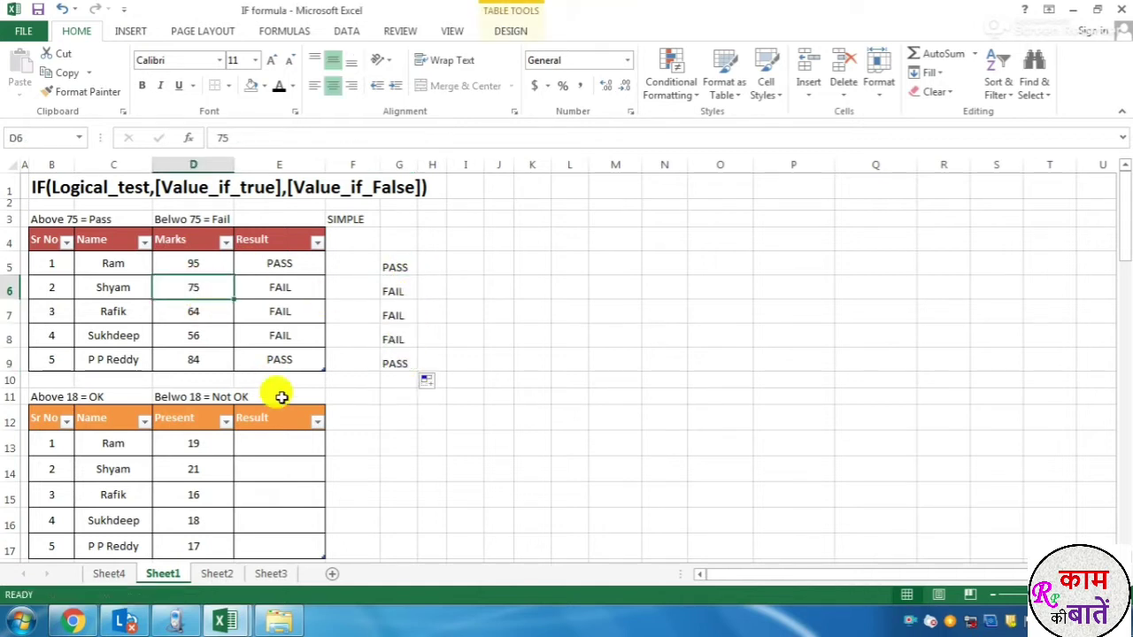
text(76)
key(Return)
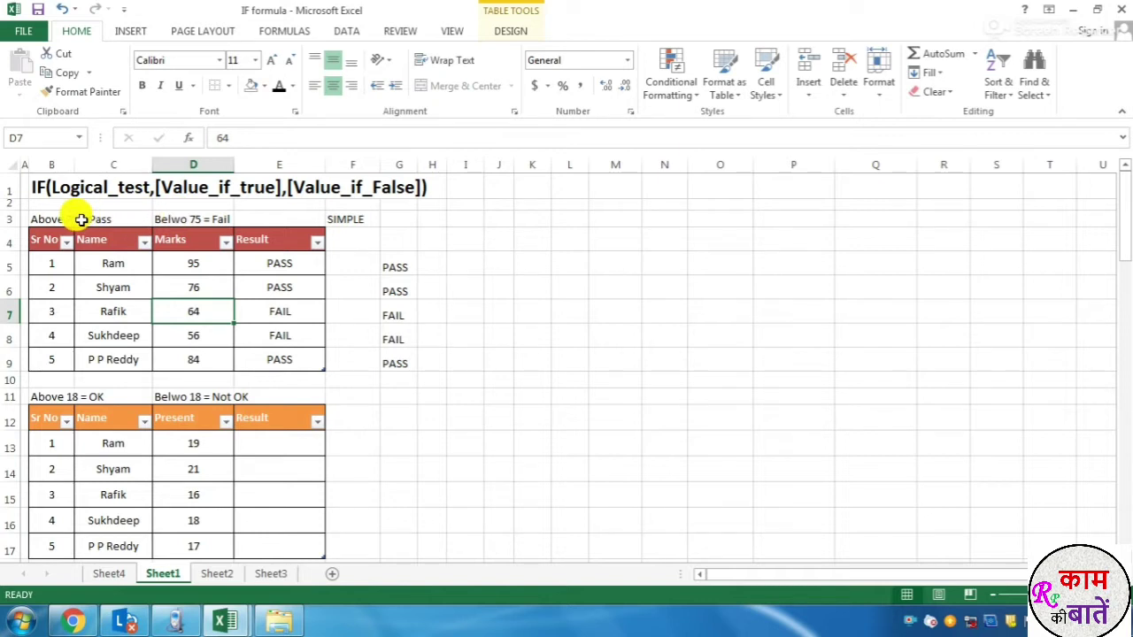
Check the first table's Result formula and clear the duplicate results in G5:G9.
click(290, 267)
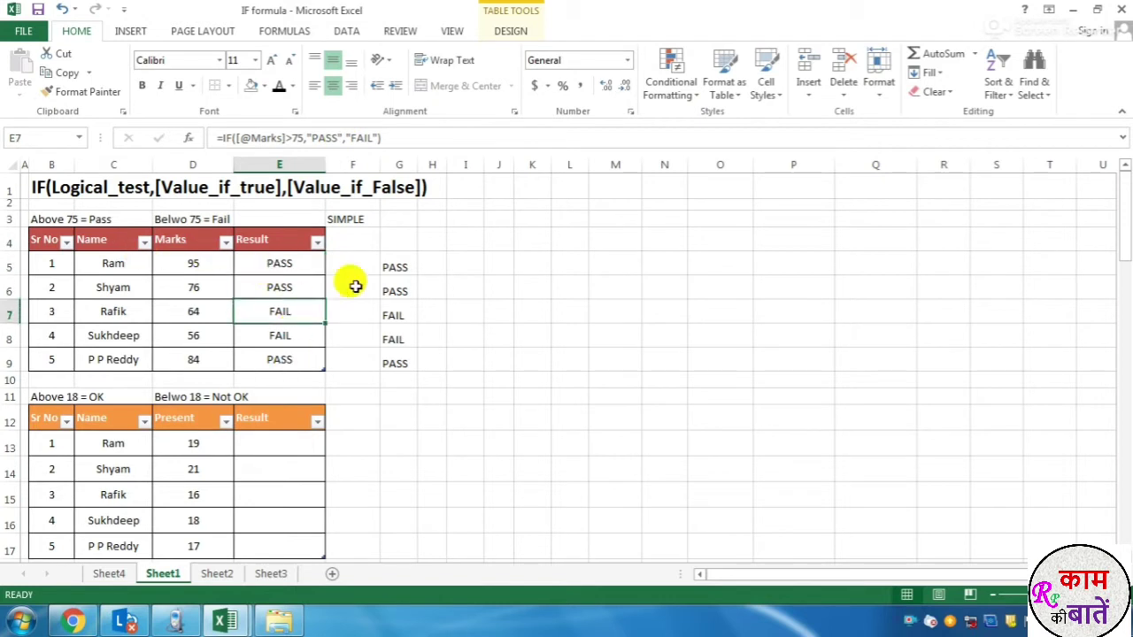
drag(390, 268, 392, 362)
key(Delete)
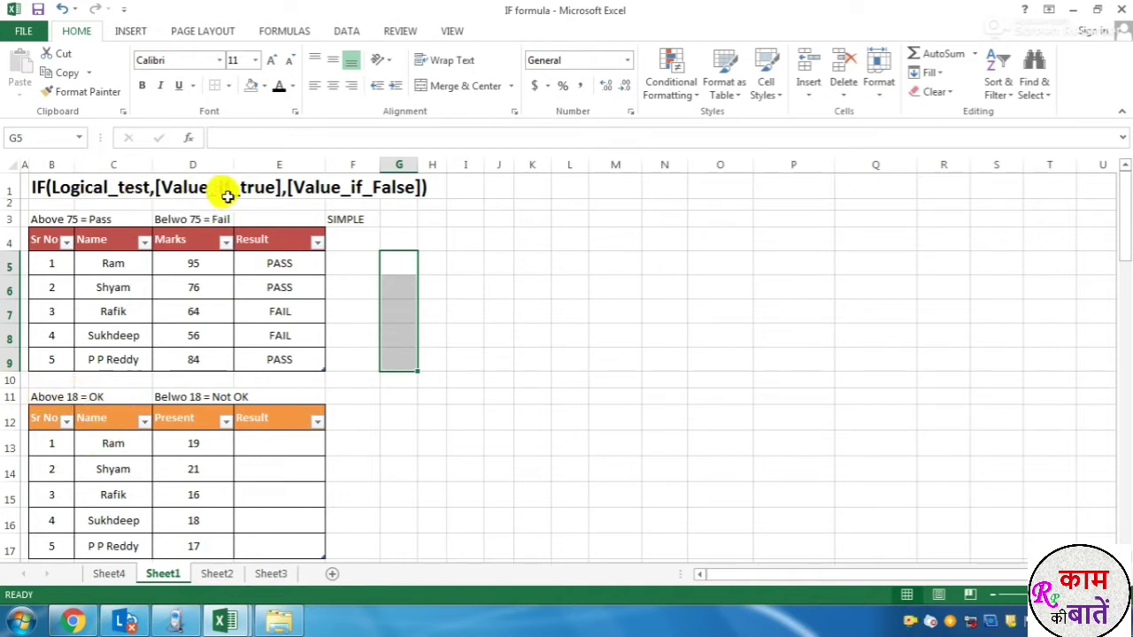
Start an IF formula in cell E13 with the logical test that the row's Present value exceeds 18.
click(270, 445)
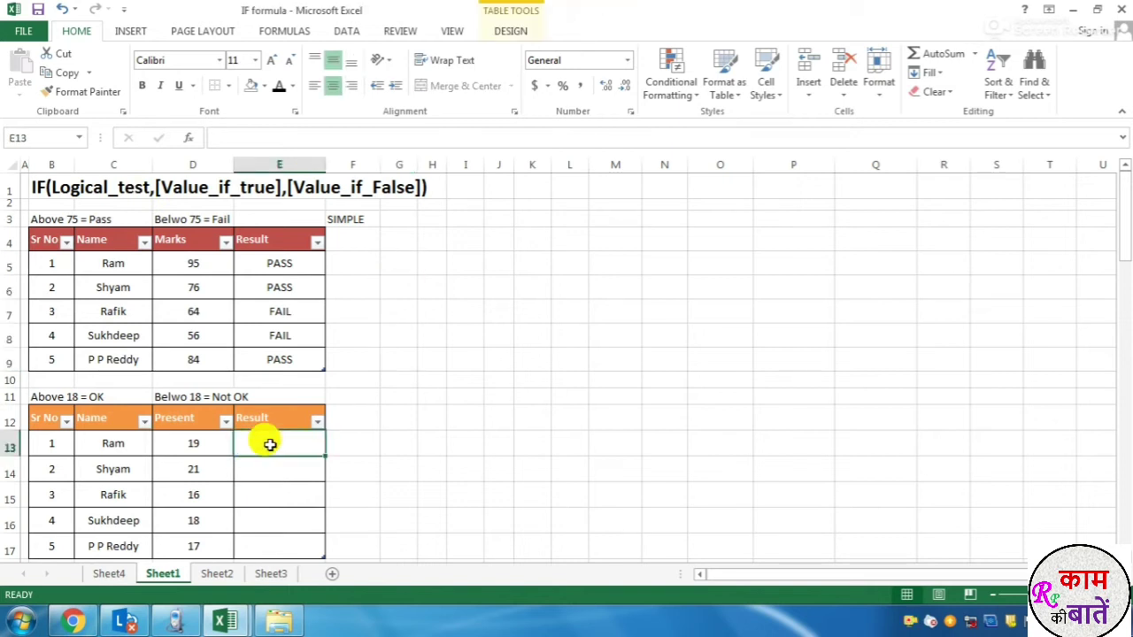
text(=IF()
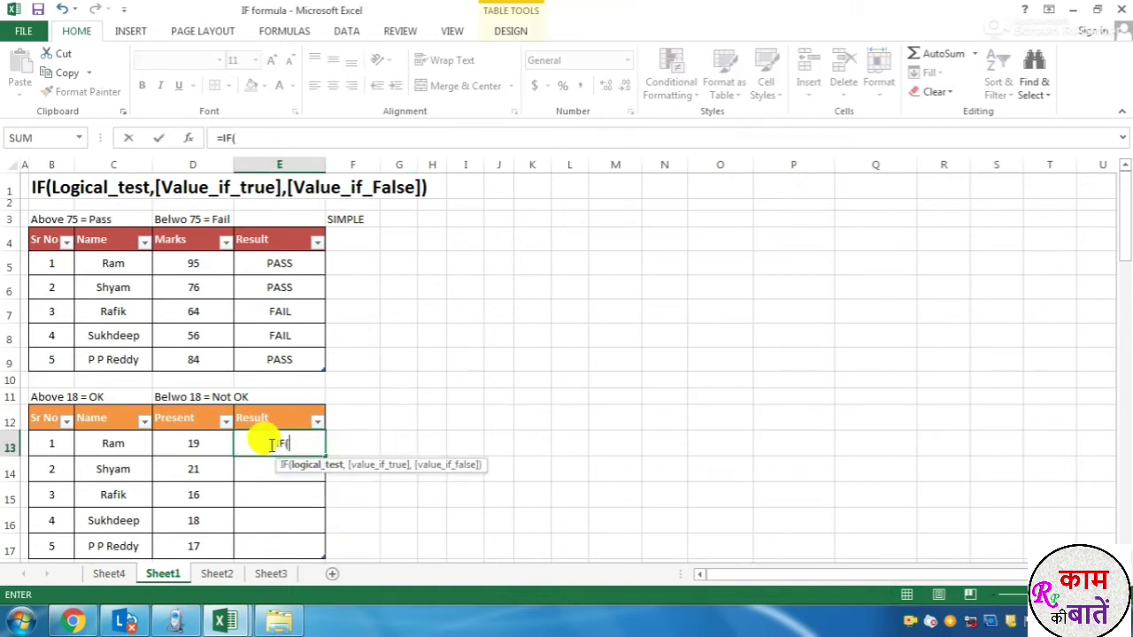
click(195, 450)
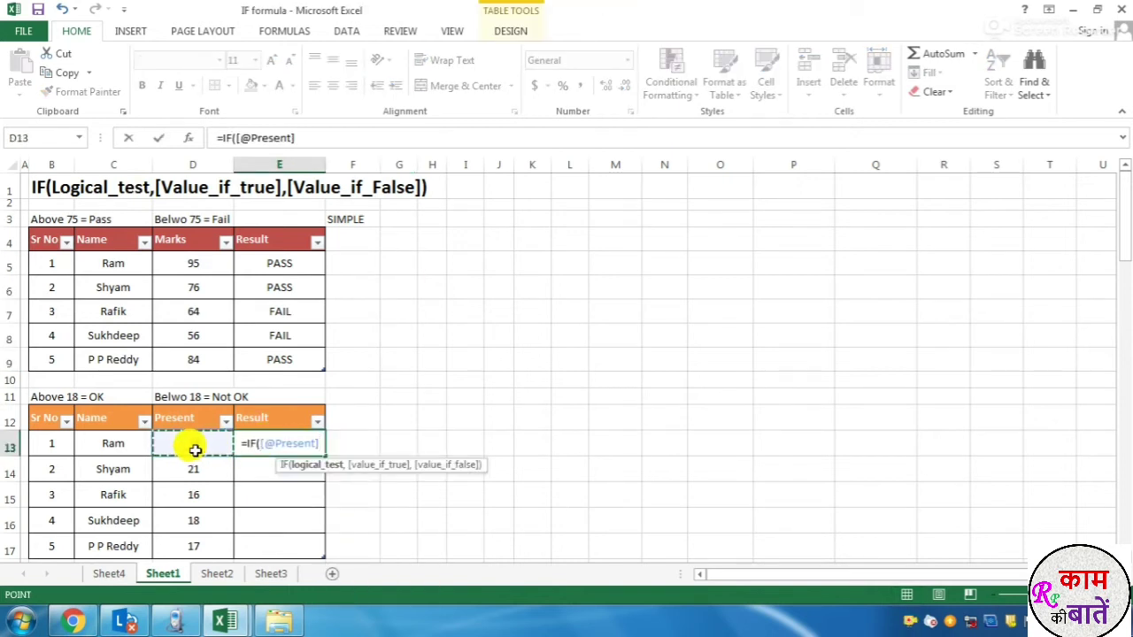
text(>)
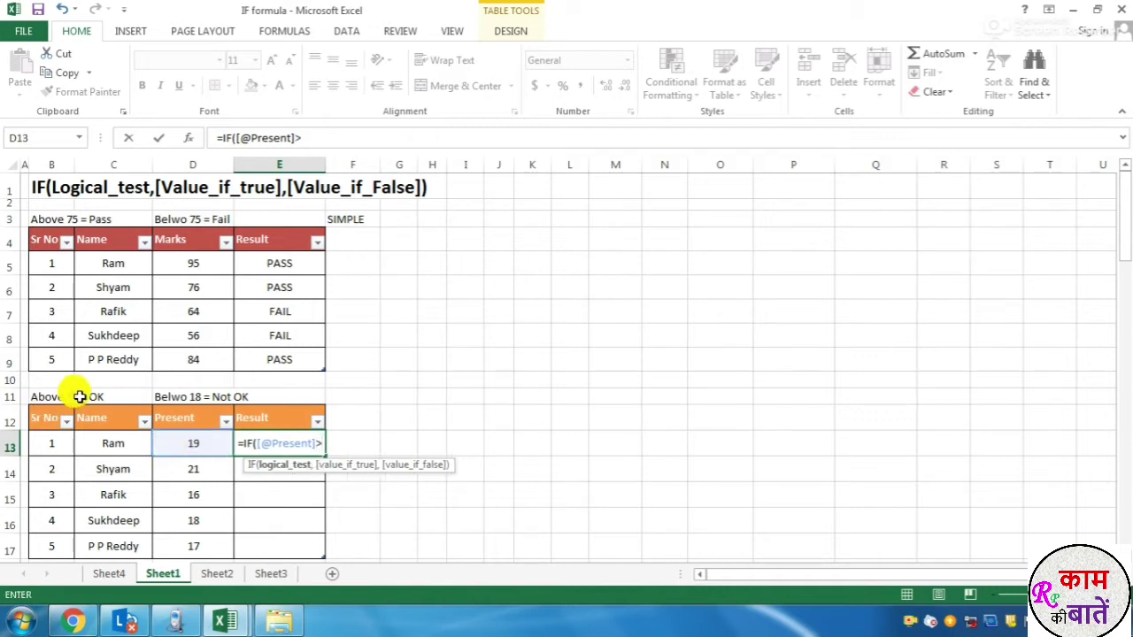
text(18,)
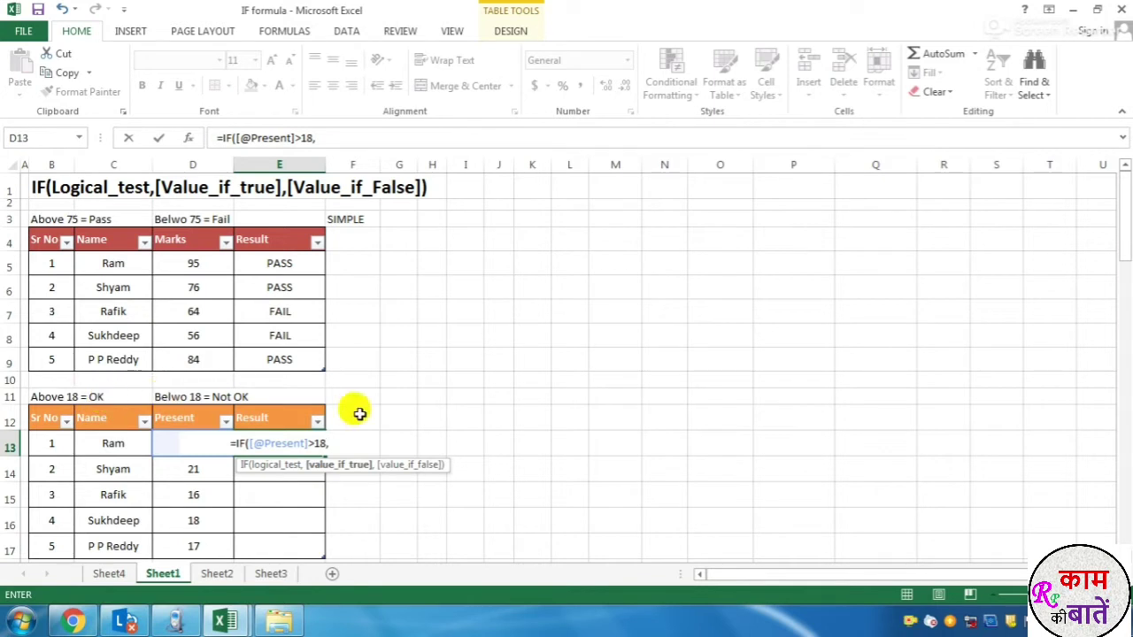
Add "OK" as the value if true and "NOT OK" as the value if false, and complete the second table's Result formula.
text("OK)
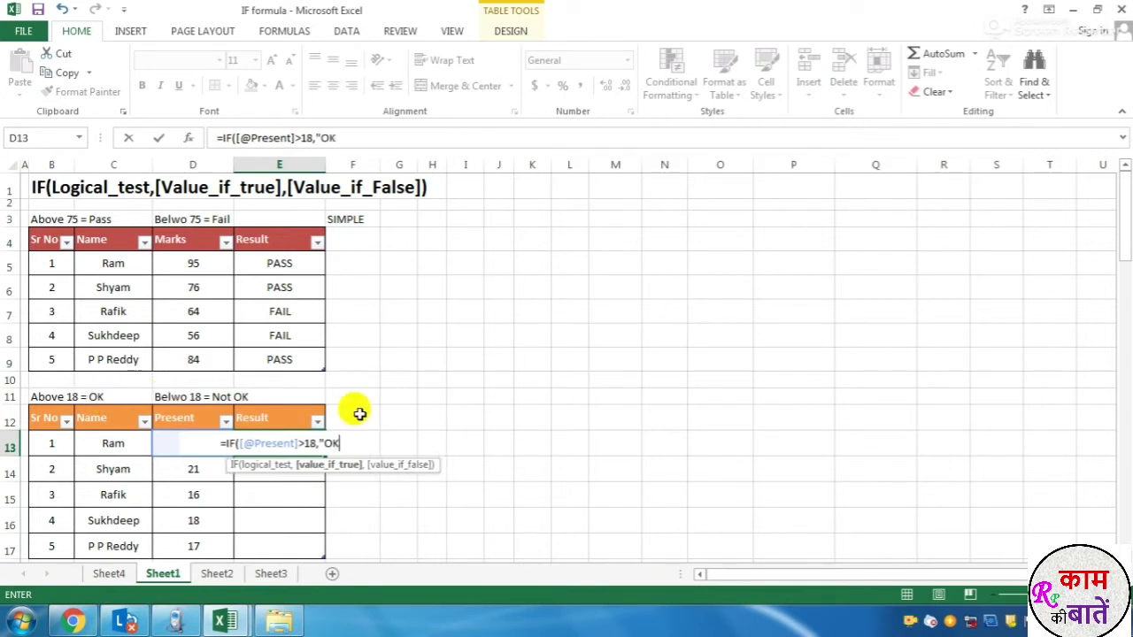
text(",)
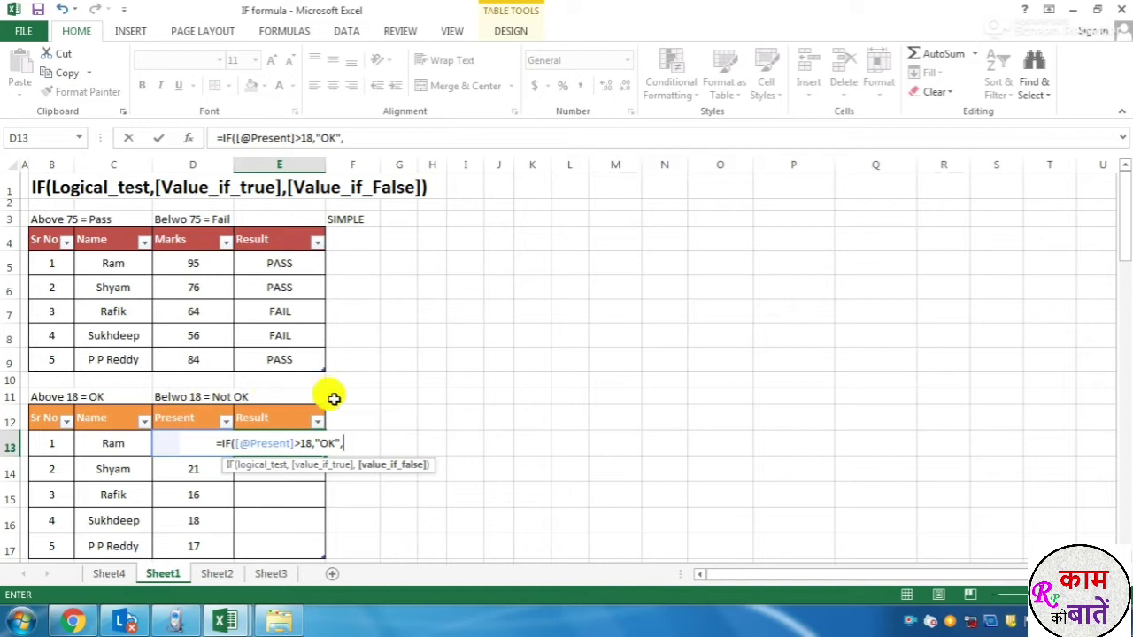
text("NOT)
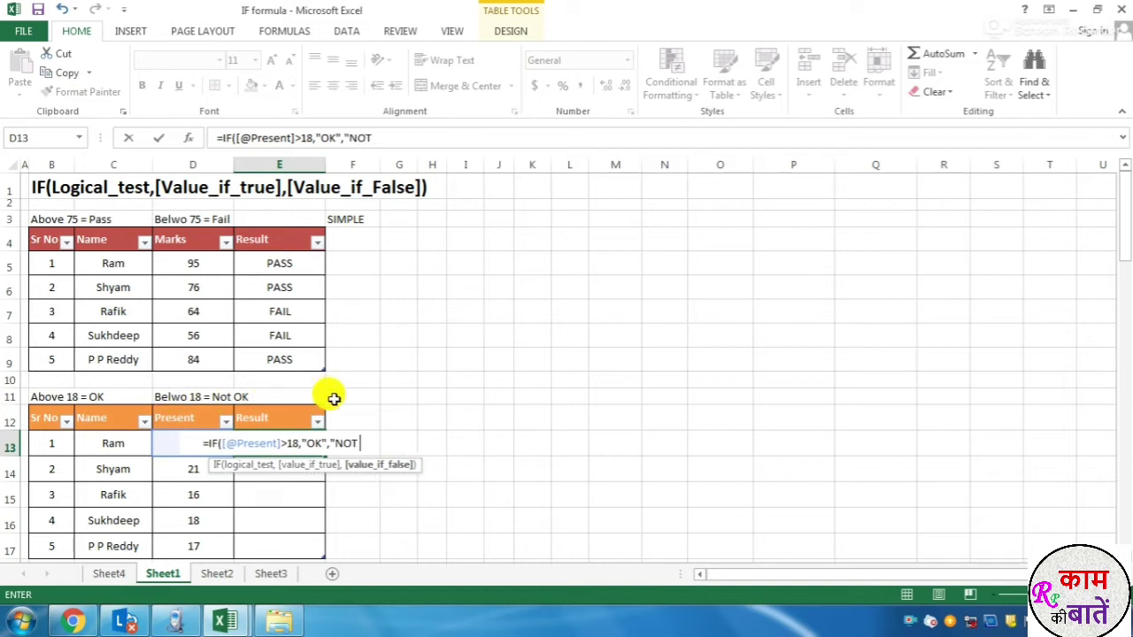
text( OK")
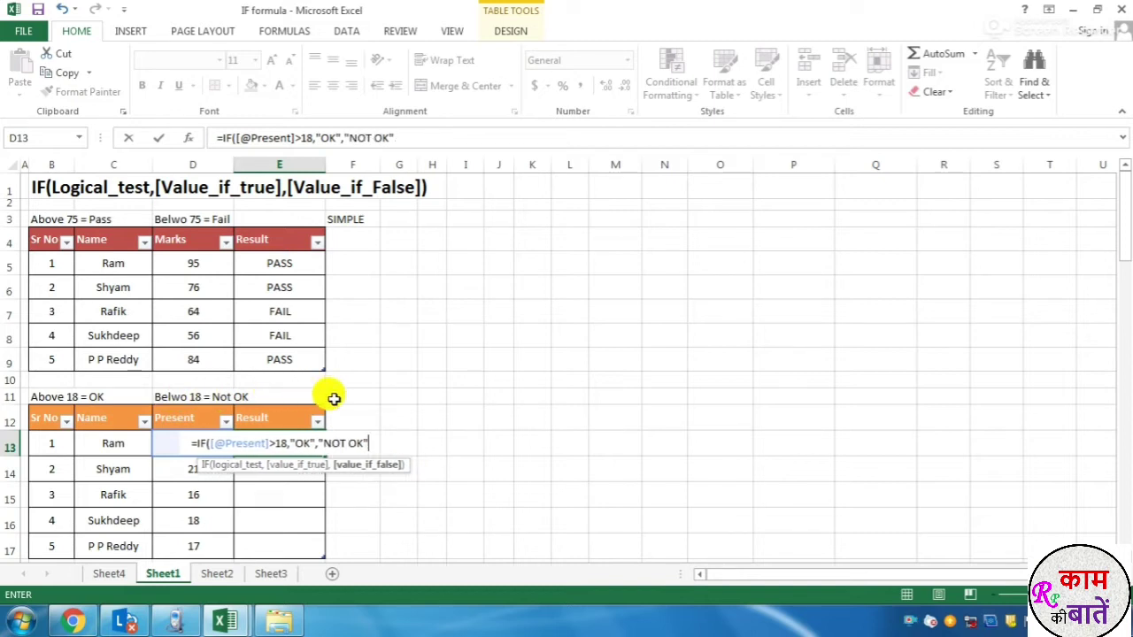
text())
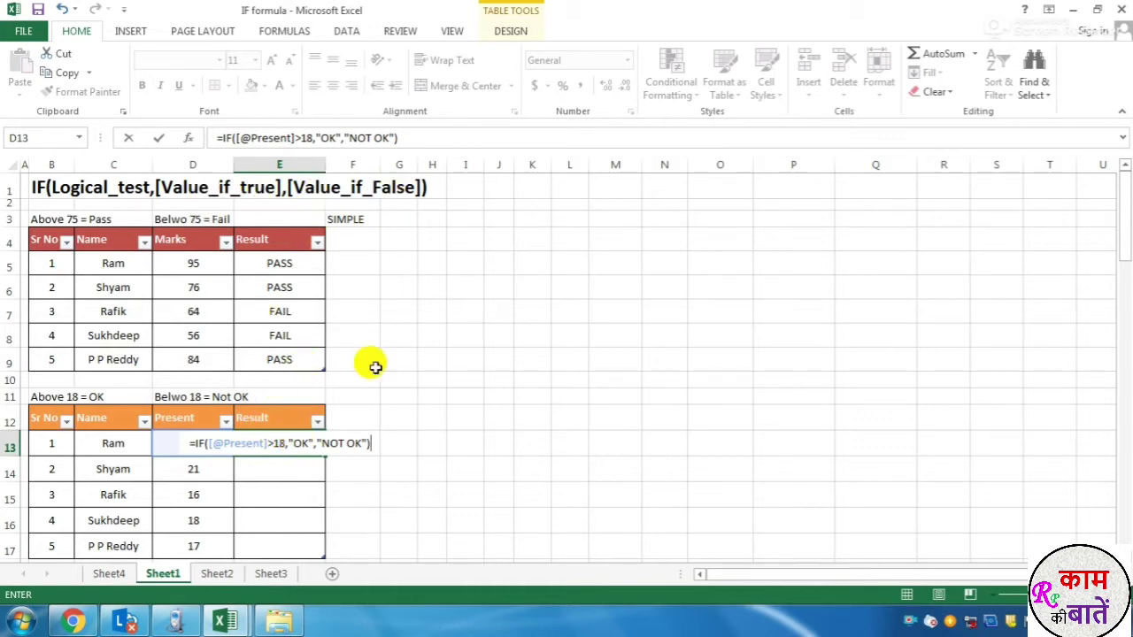
key(Return)
Restyle the second table with the light blue-header table style and deselect it.
scroll(425, 451, down, 2)
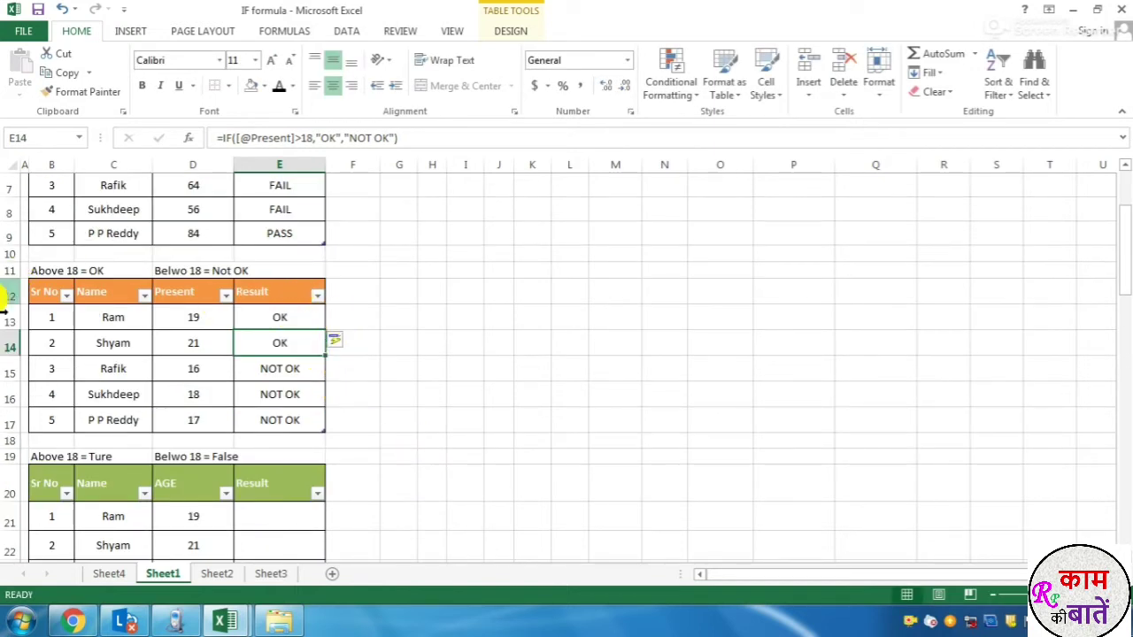
click(724, 81)
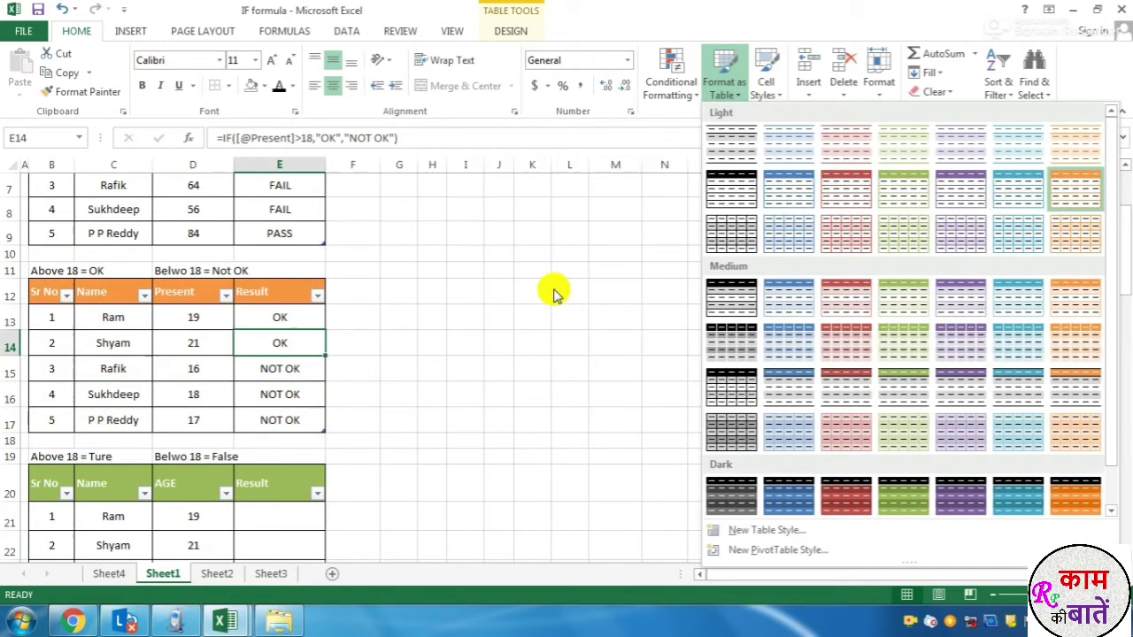
click(789, 187)
drag(502, 320, 492, 336)
scroll(360, 402, up, 2)
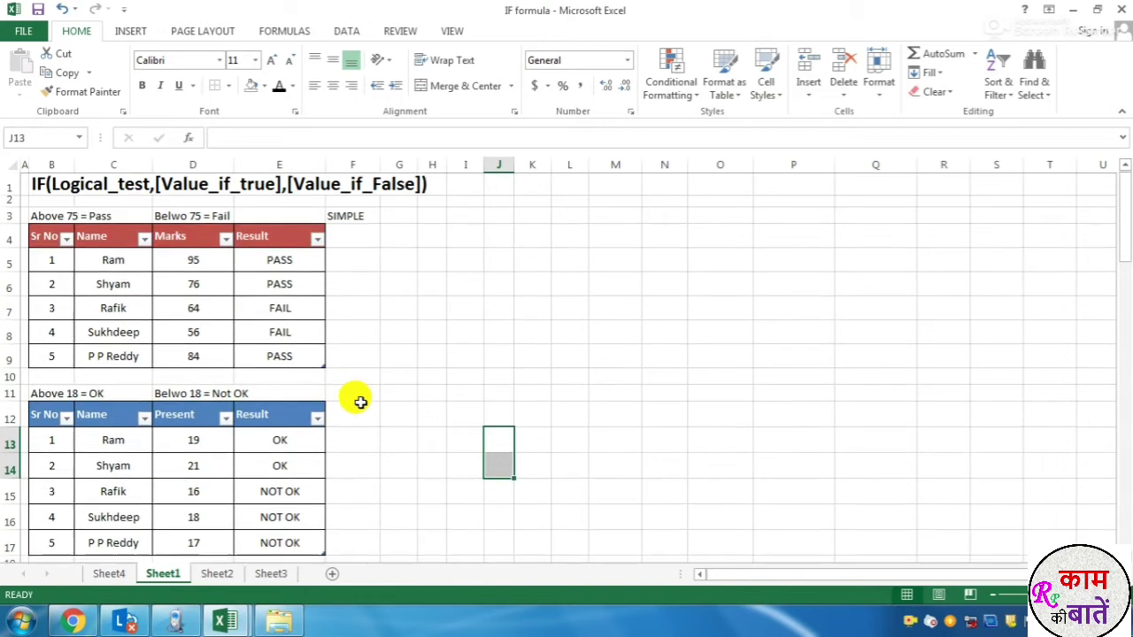
Start an IF formula in cell G13 with the logical test that the second table's Present value exceeds 18.
scroll(360, 402, down, 1)
click(394, 391)
text(=)
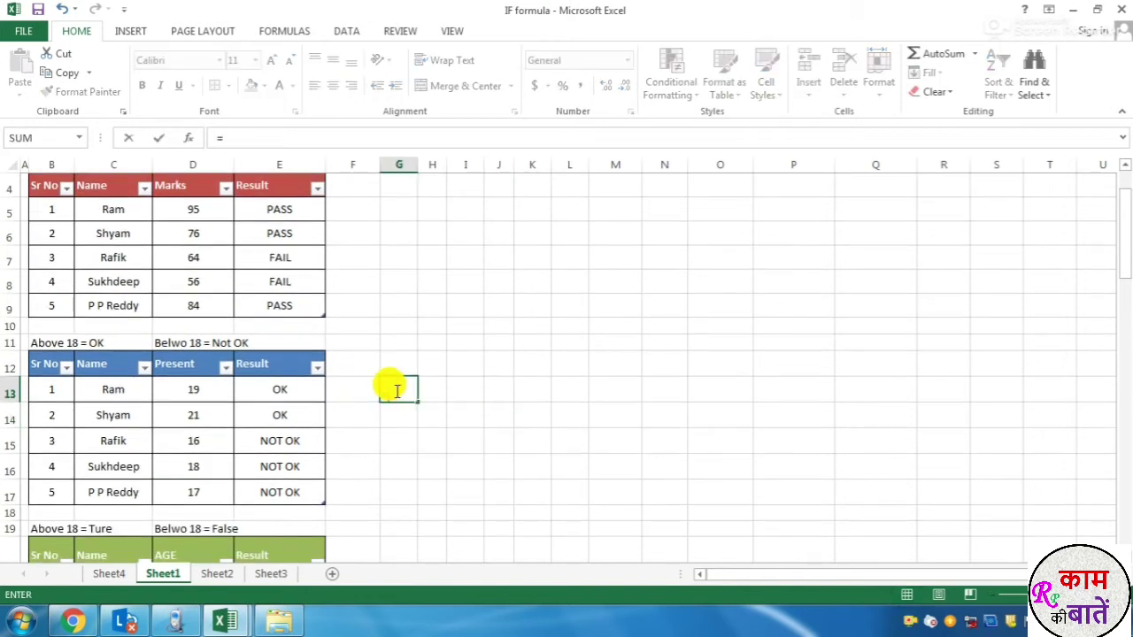
text(IF()
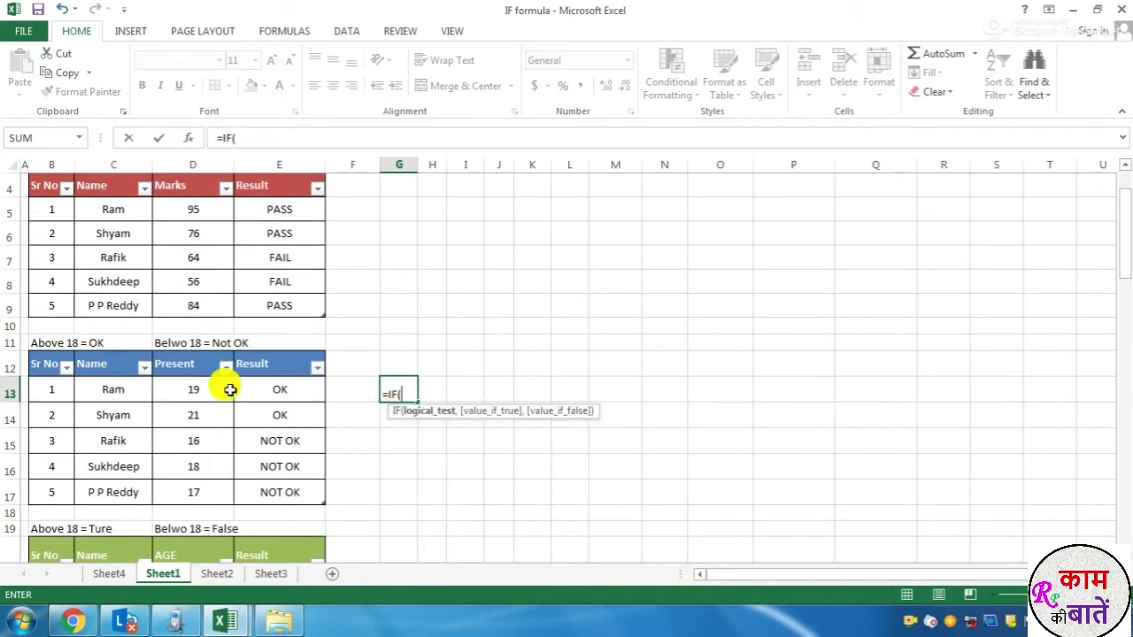
click(203, 394)
text(>)
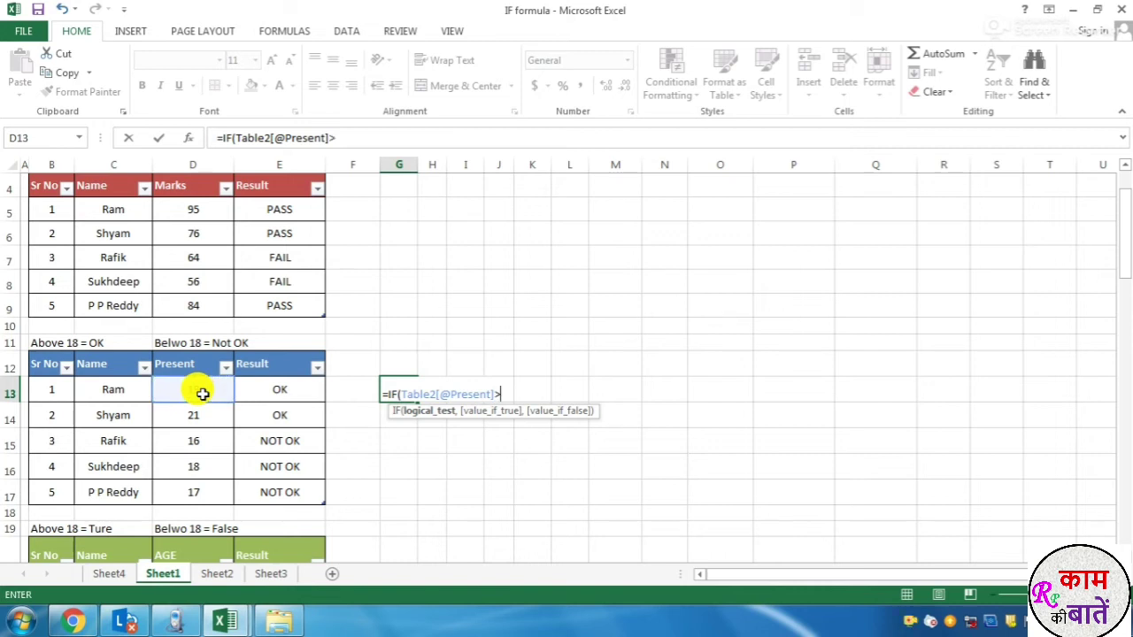
text(18,)
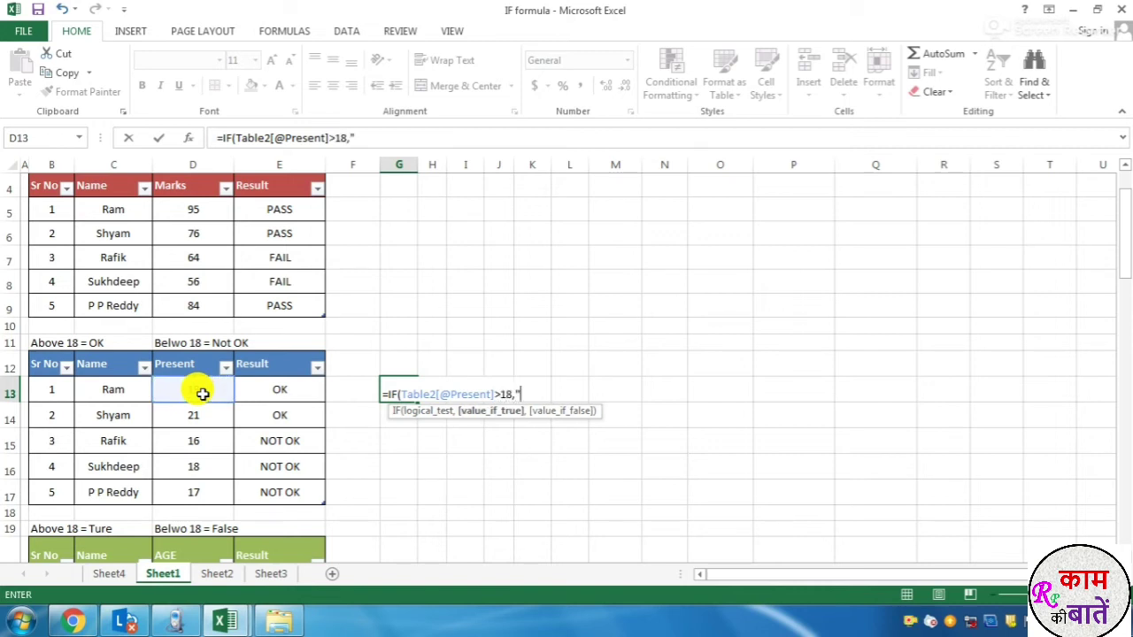
Complete the G13 formula with "OK" if true and "NOT OK" if false, and fill it down to G17.
text("OK",)
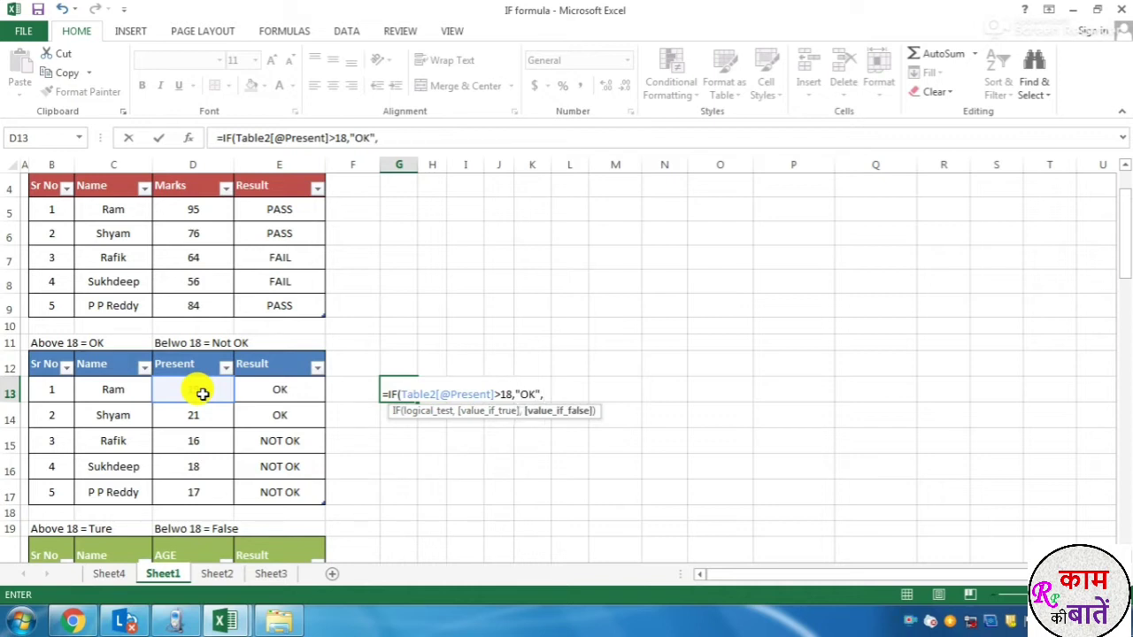
text("NOT OK)
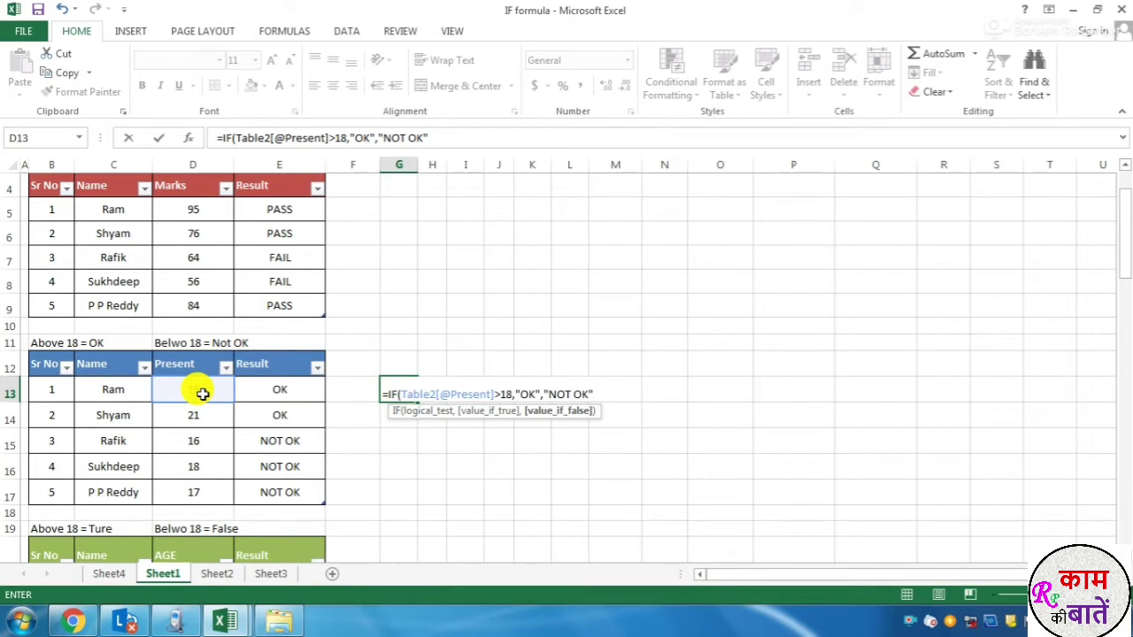
key(Return)
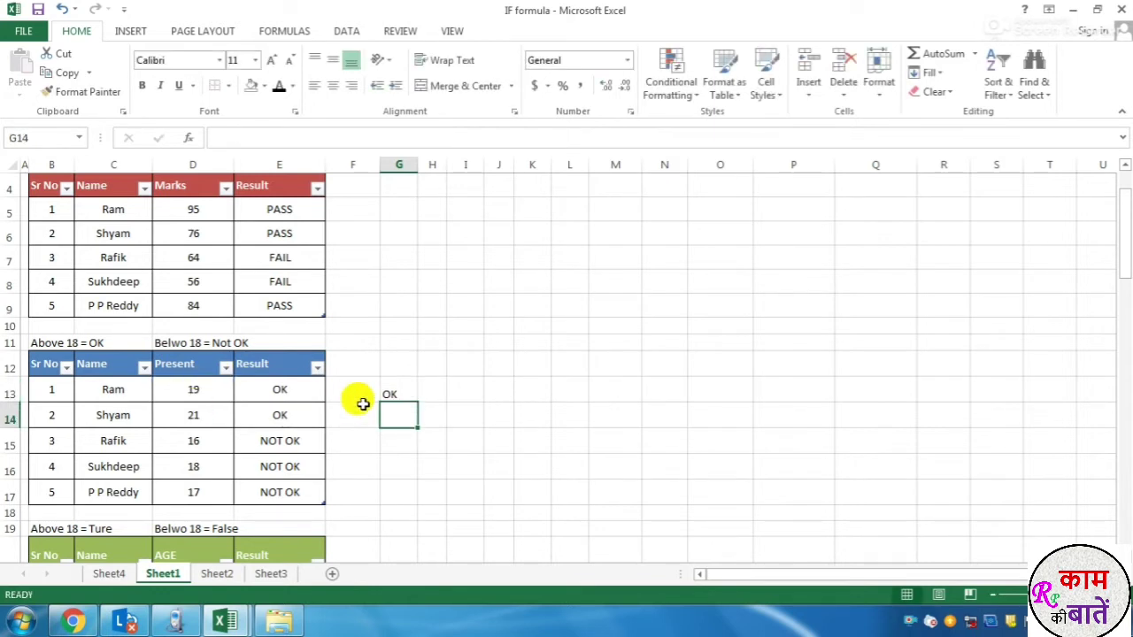
click(404, 392)
drag(417, 401, 412, 503)
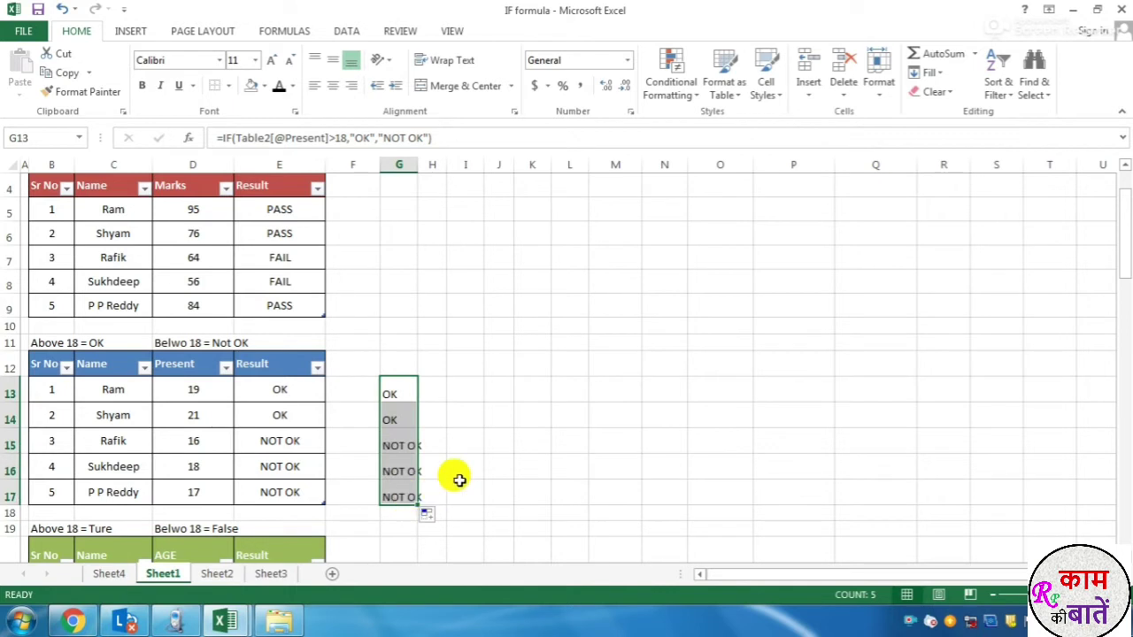
Change the G13 formula's logical test to Present greater than or equal to 18 and fill it down to G17.
click(193, 445)
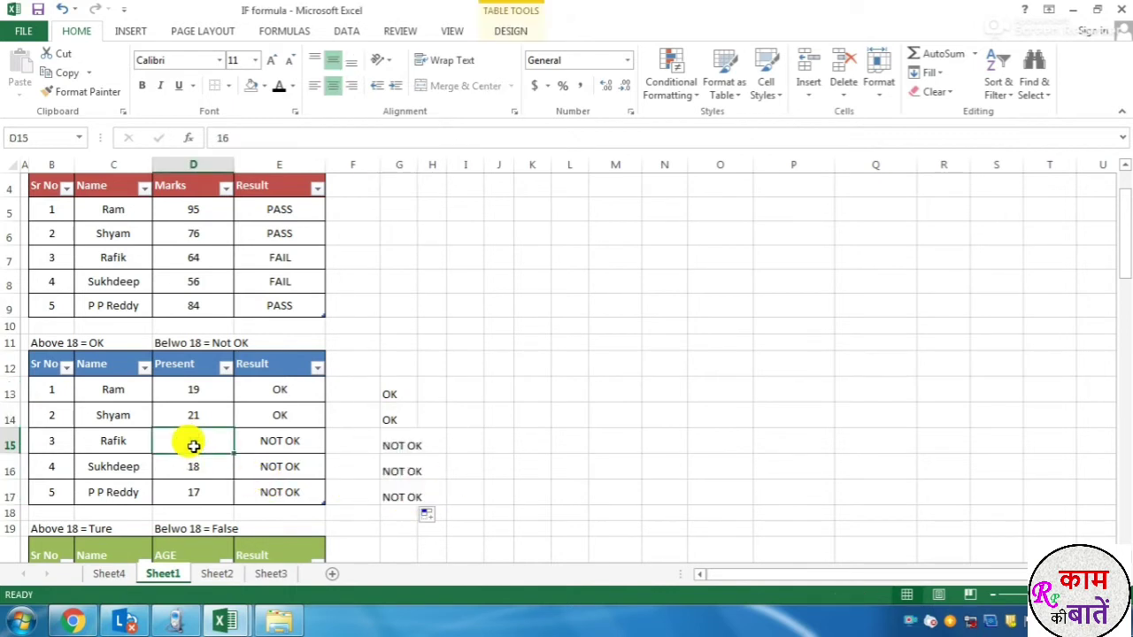
click(392, 393)
click(338, 139)
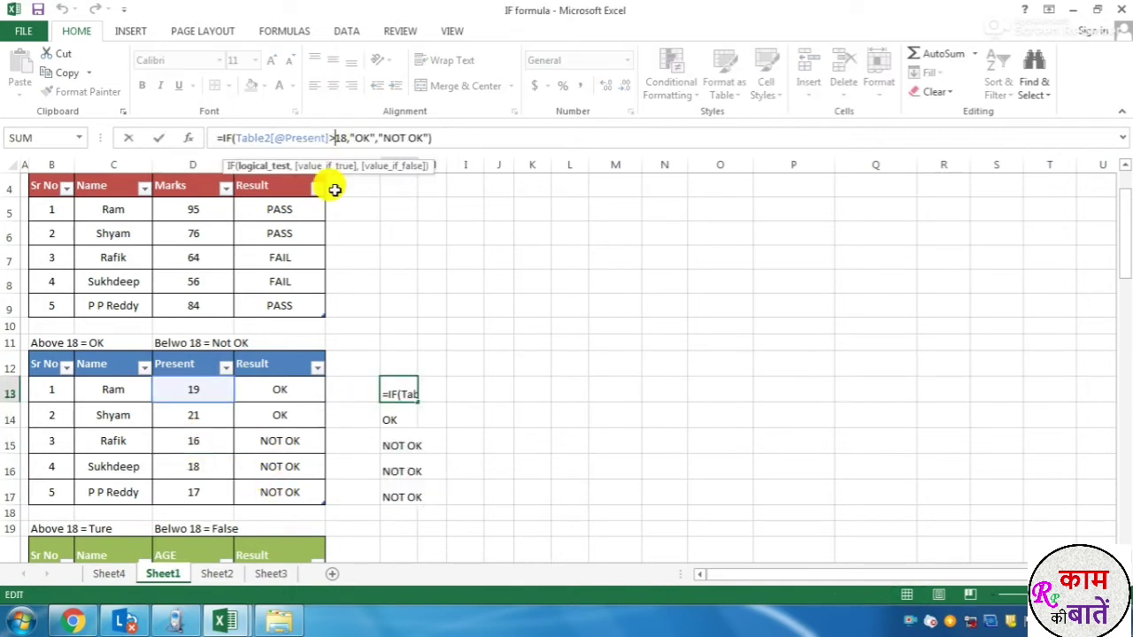
text(=)
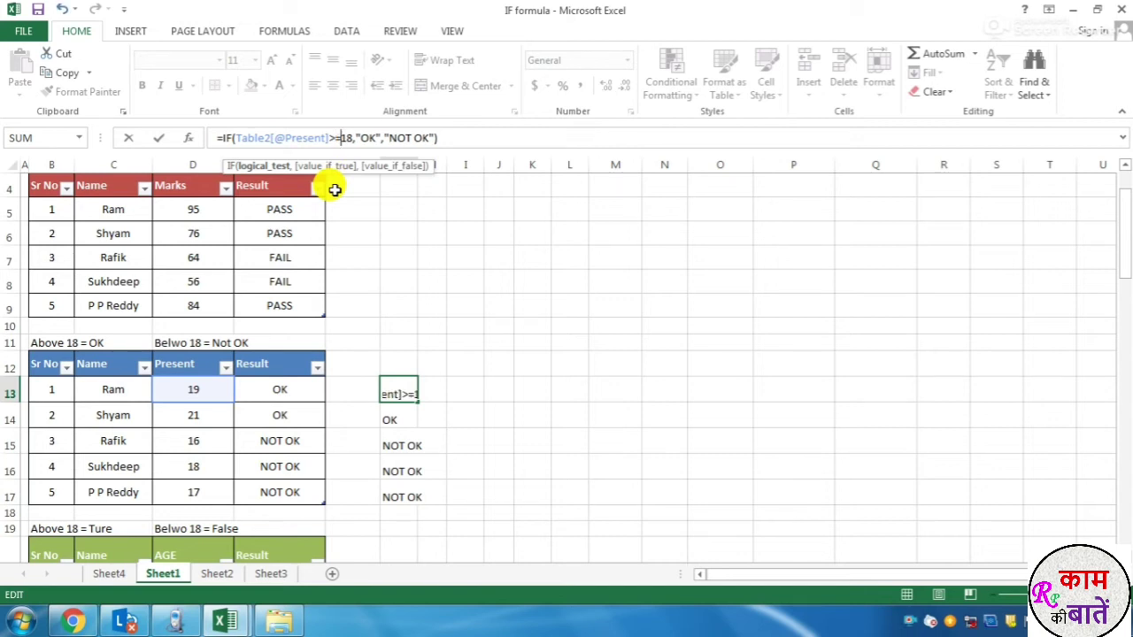
key(Return)
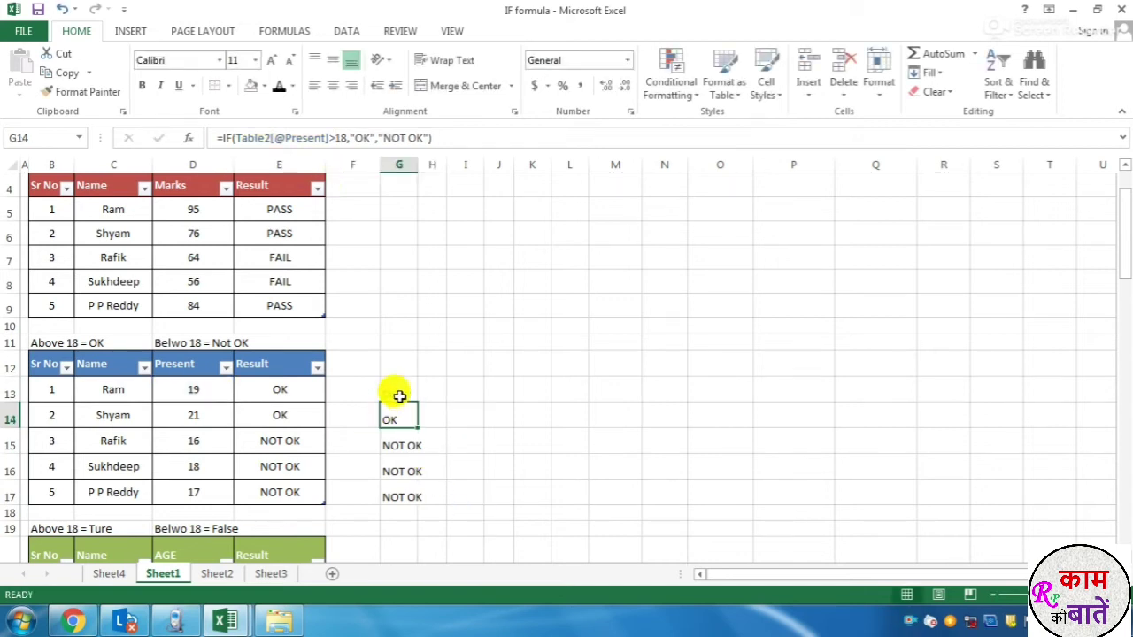
click(400, 397)
drag(413, 400, 410, 509)
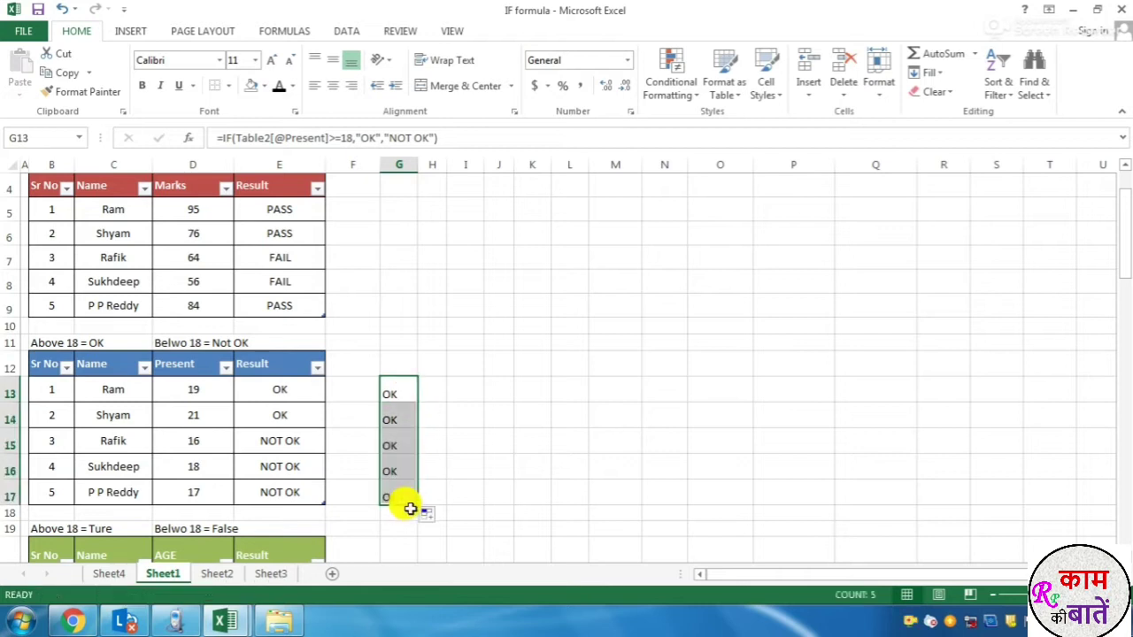
Examine the column G results against the second table's criteria, and read the True/False criteria above the third table.
click(394, 466)
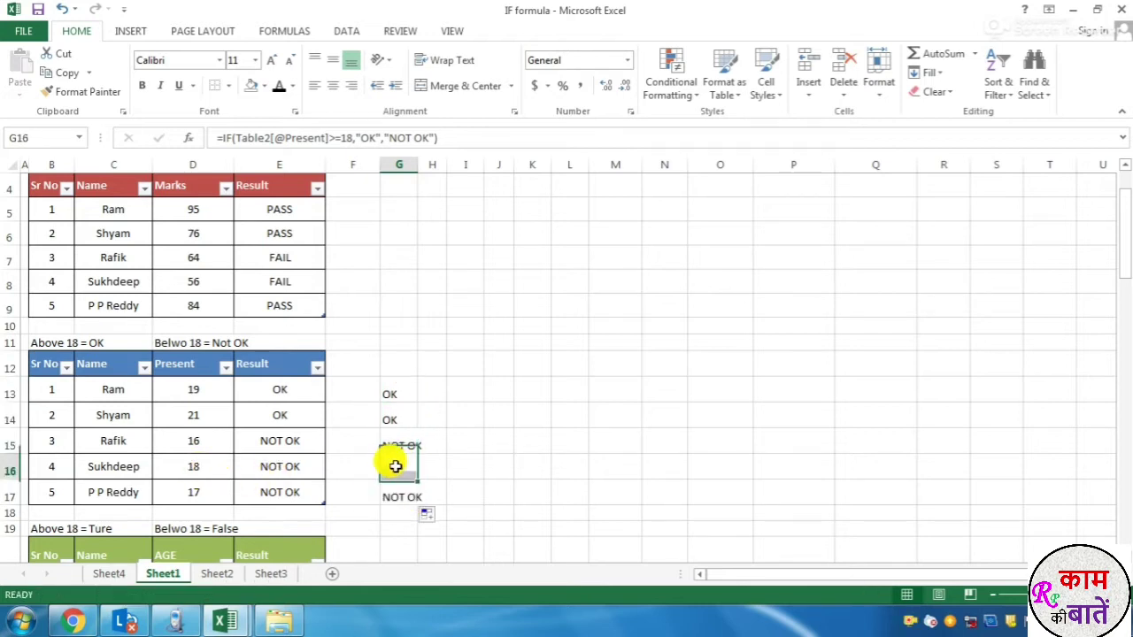
click(48, 341)
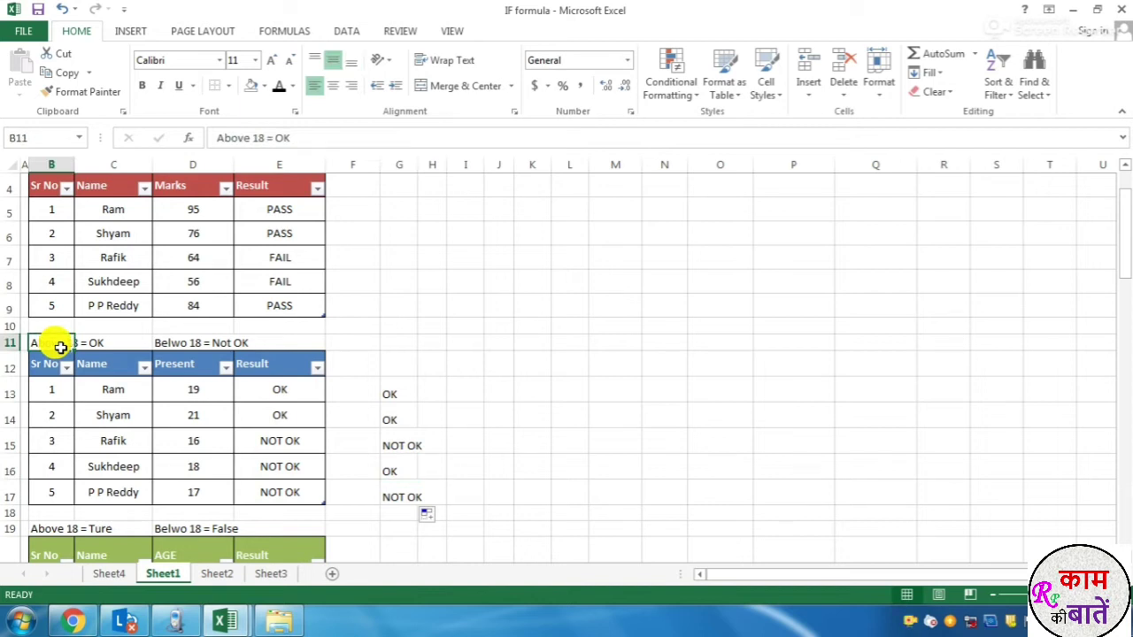
click(409, 434)
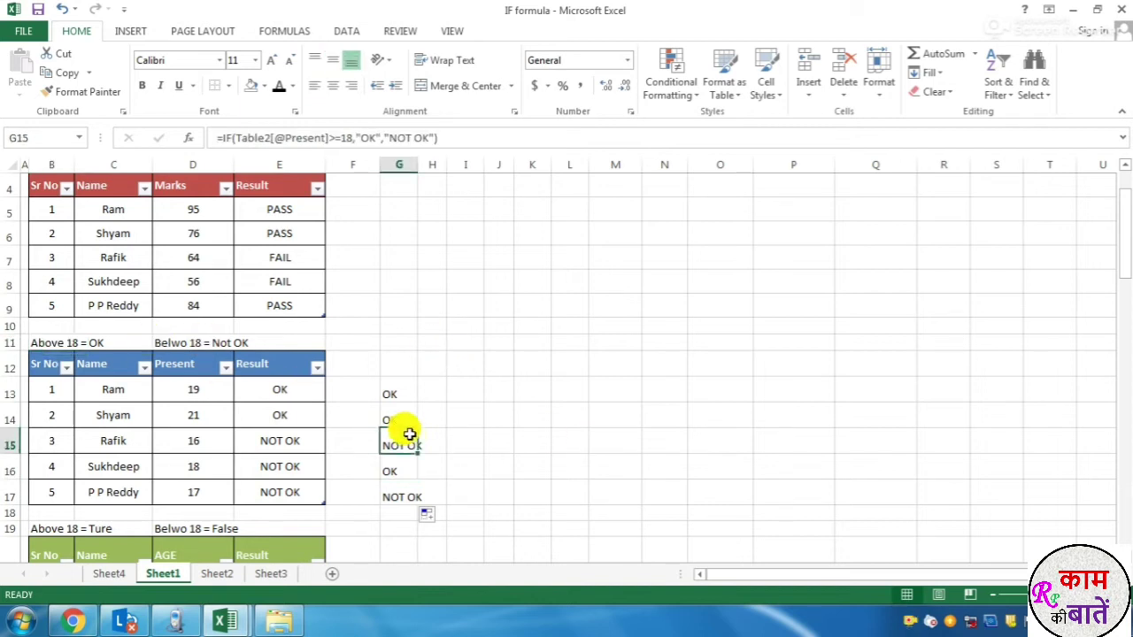
drag(394, 394, 398, 470)
scroll(132, 319, up, 1)
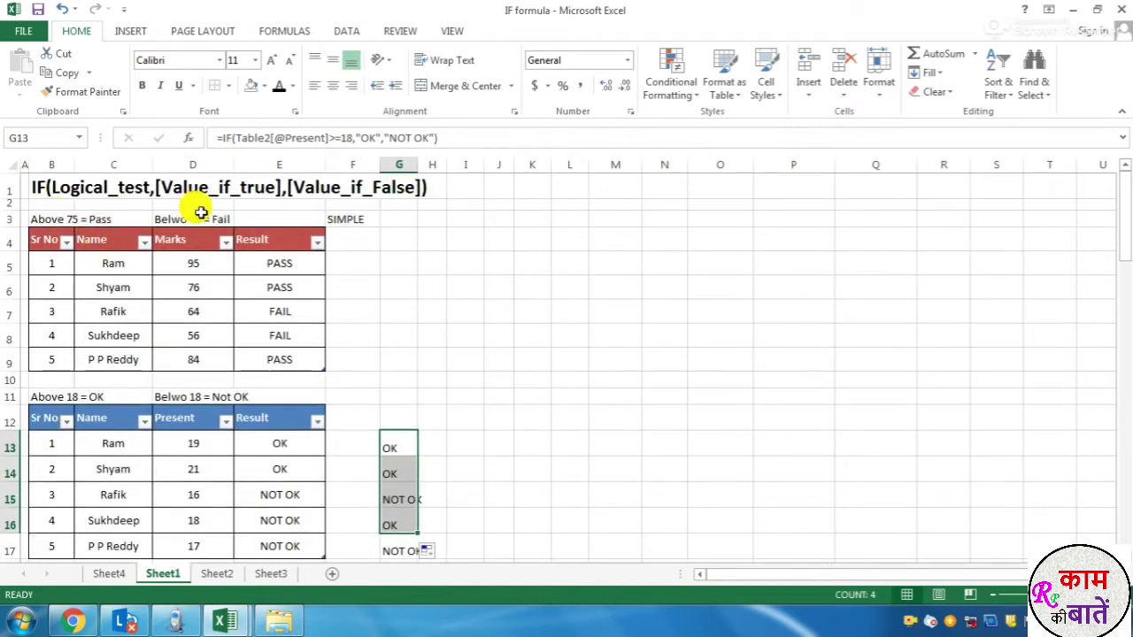
scroll(208, 266, down, 1)
scroll(257, 347, down, 2)
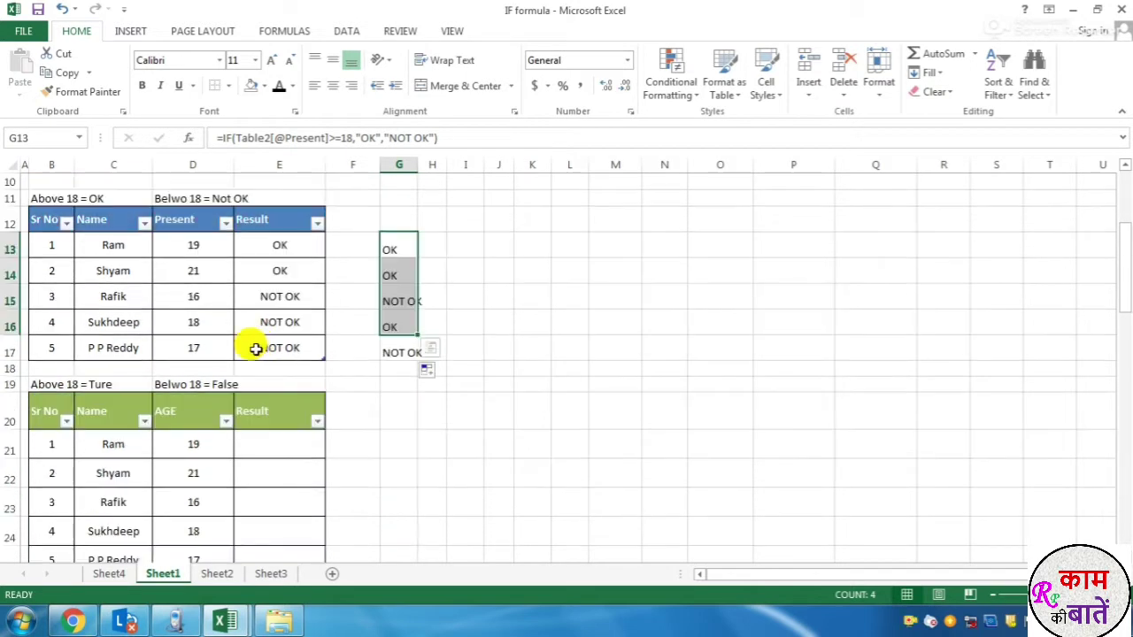
click(97, 384)
click(215, 384)
scroll(216, 386, down, 1)
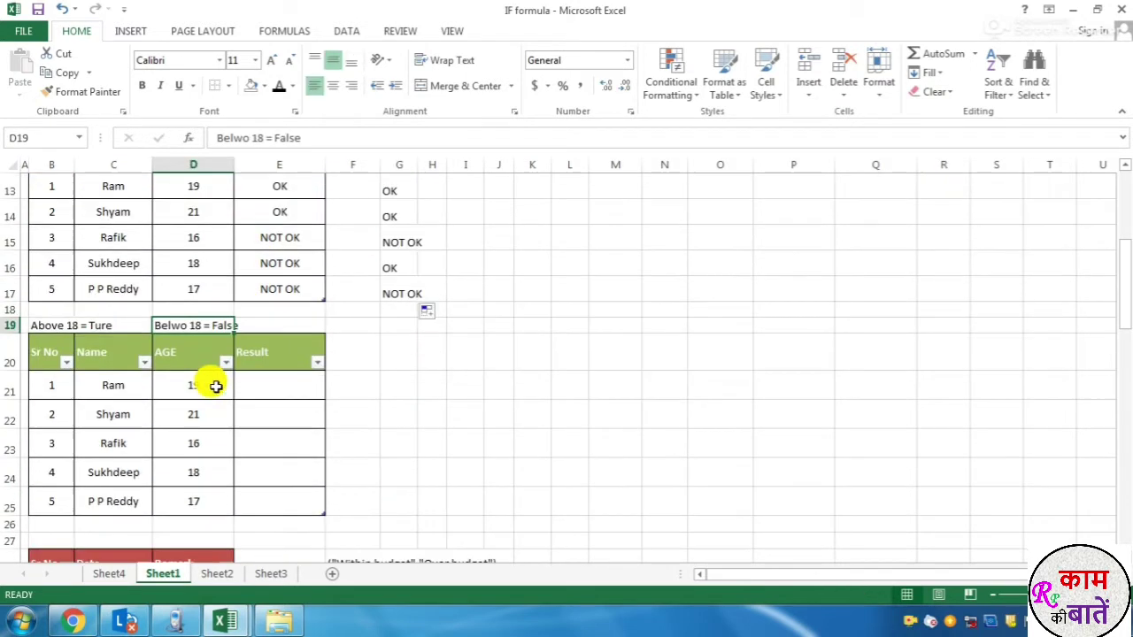
Fill the third table's Result column with an IF formula giving "TRUE" when AGE exceeds 18 and "FALSE" otherwise.
click(256, 383)
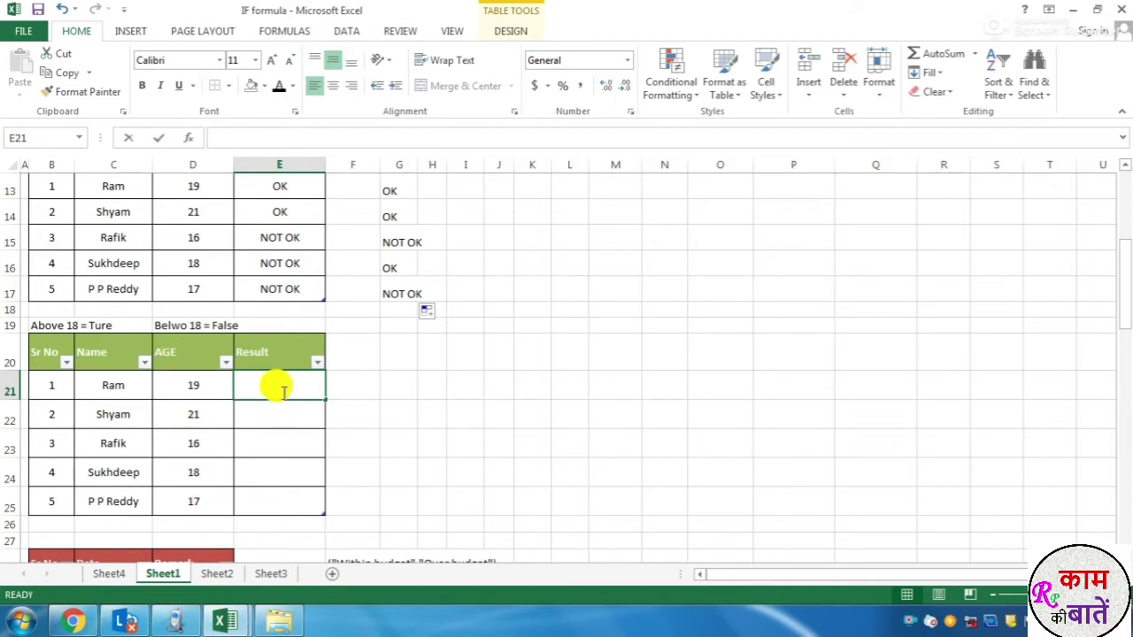
text(=)
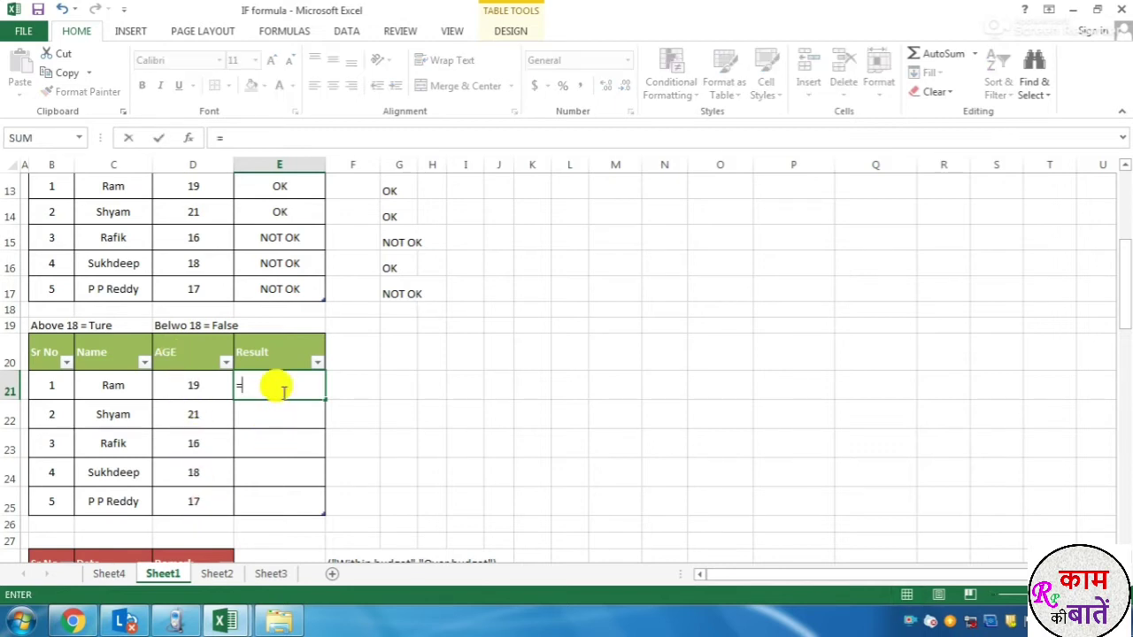
text(if()
click(185, 393)
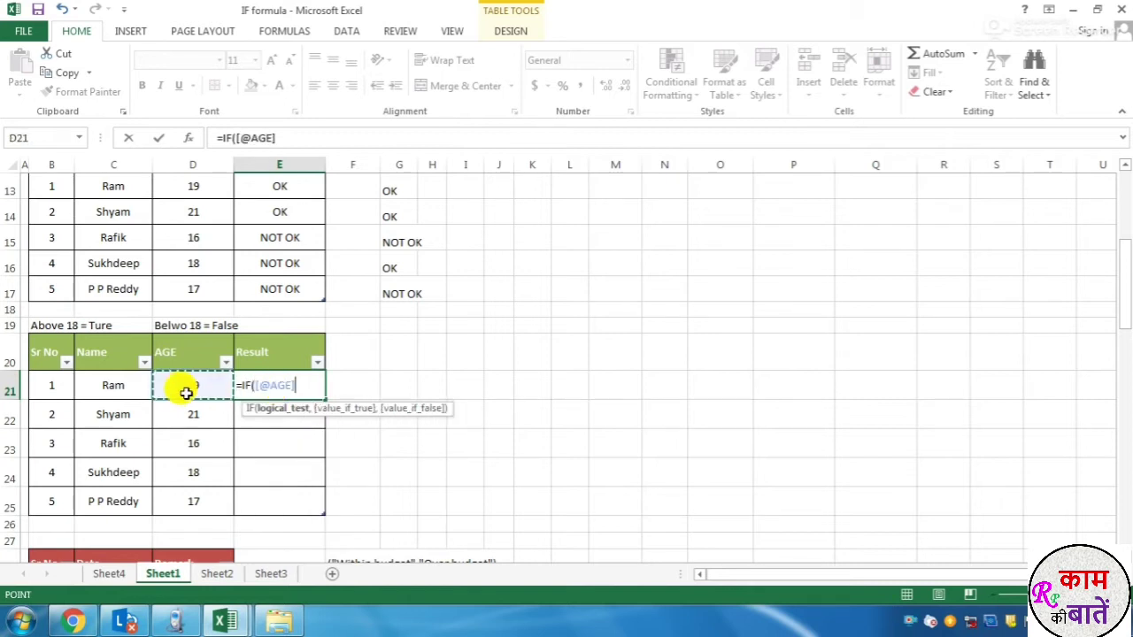
text(>18,)
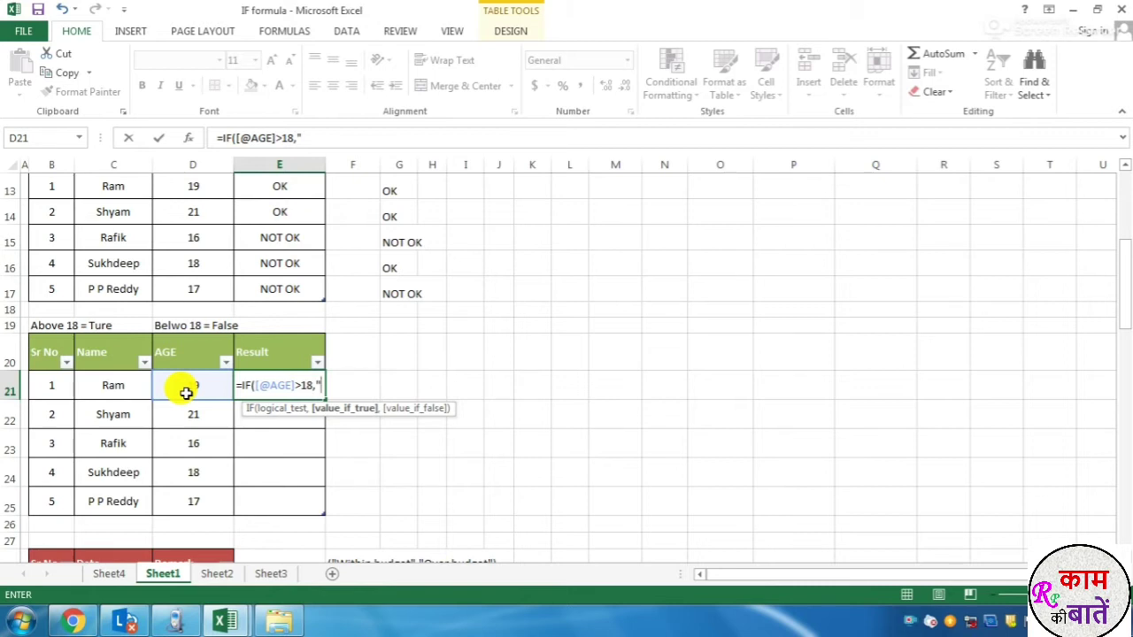
text("TRUE",)
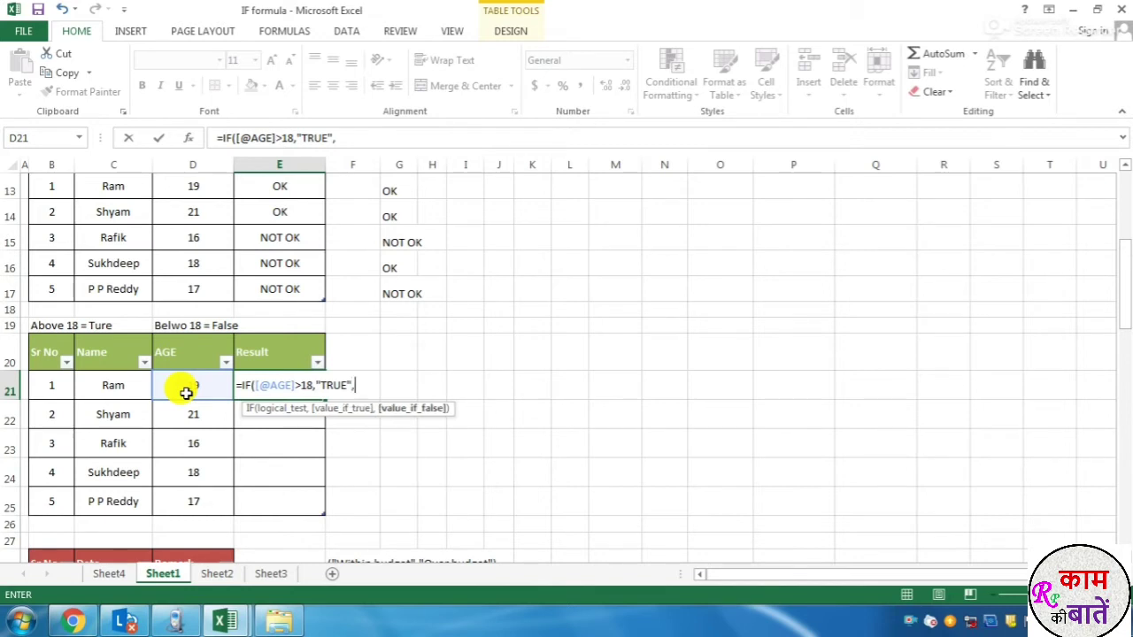
text("FALSE)
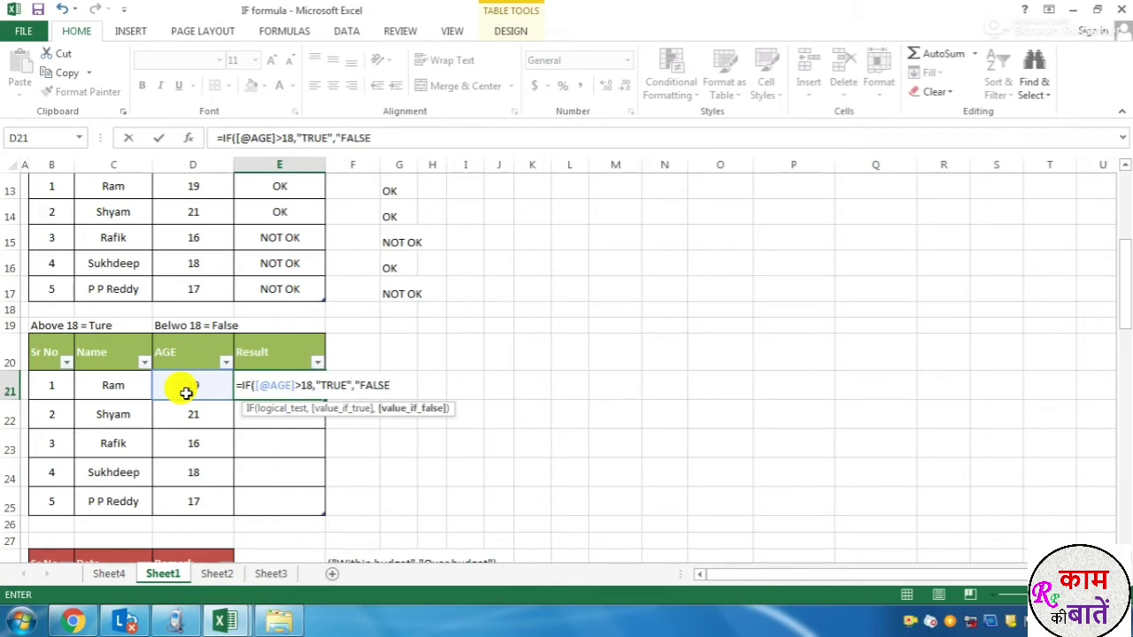
text("))
key(Return)
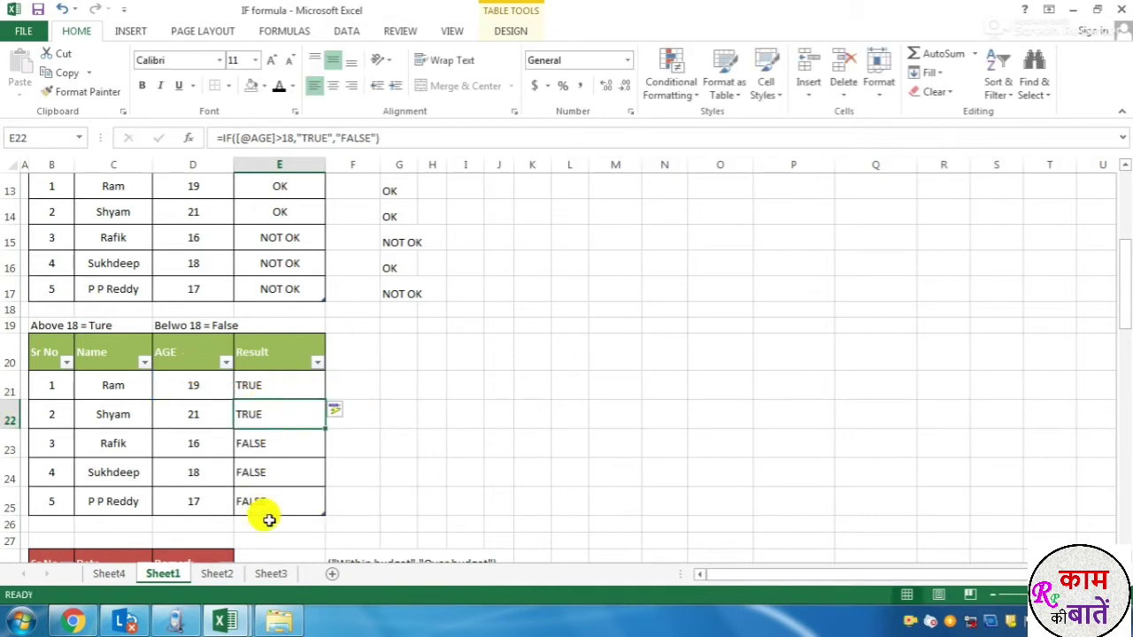
Enter an IF formula in G21 returning "TURE" when the third table's AGE exceeds 18 and "FALSE" otherwise.
click(396, 381)
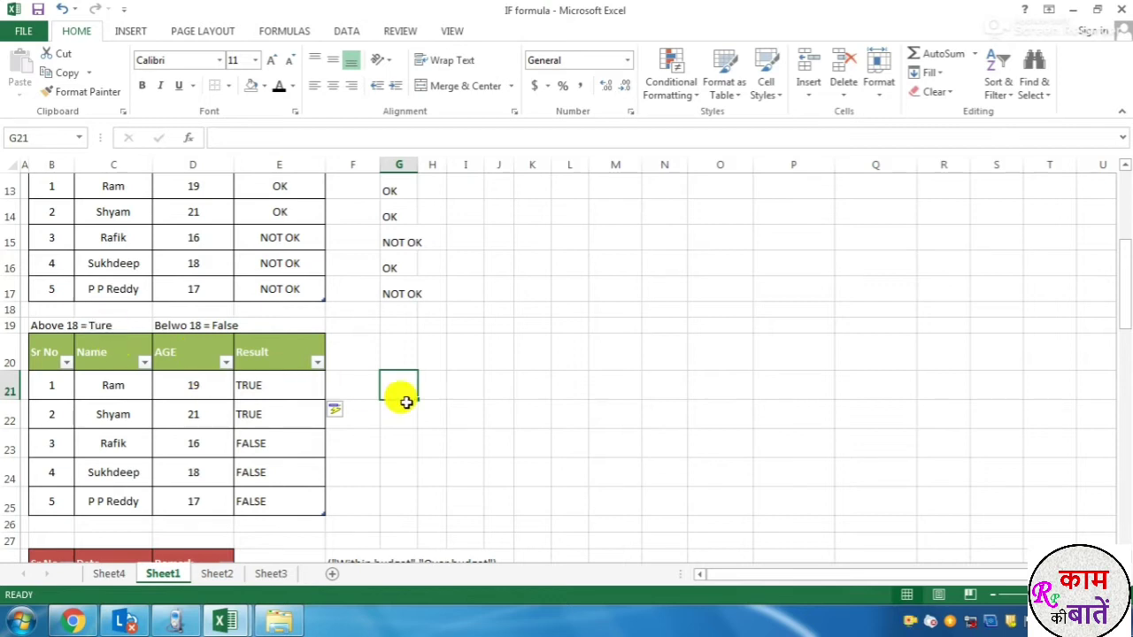
text(=IF)
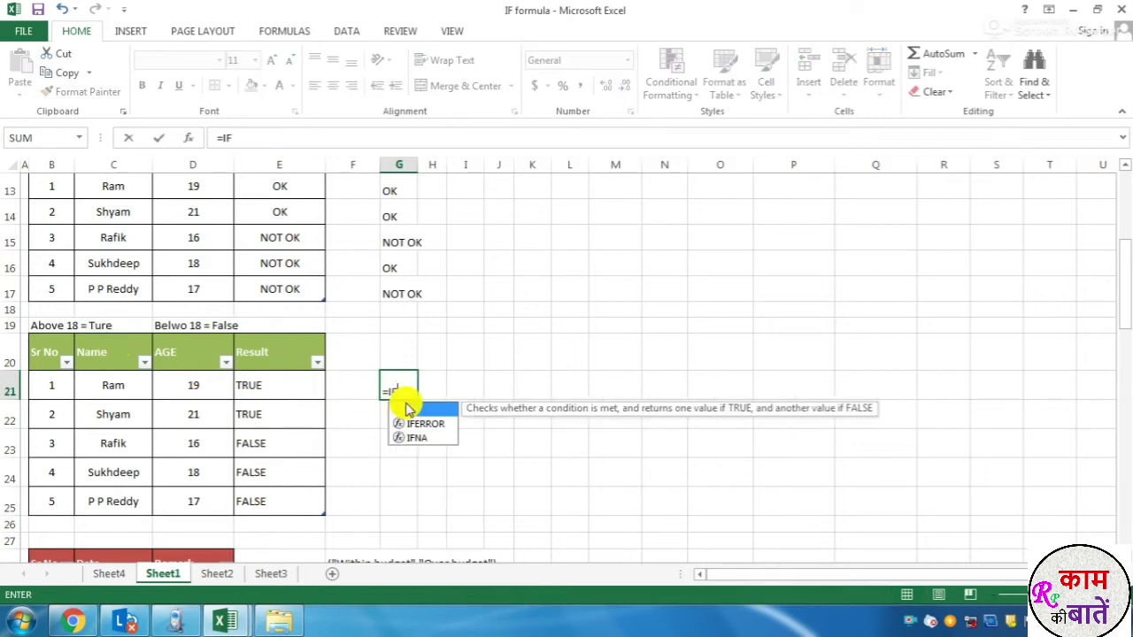
text(()
click(210, 395)
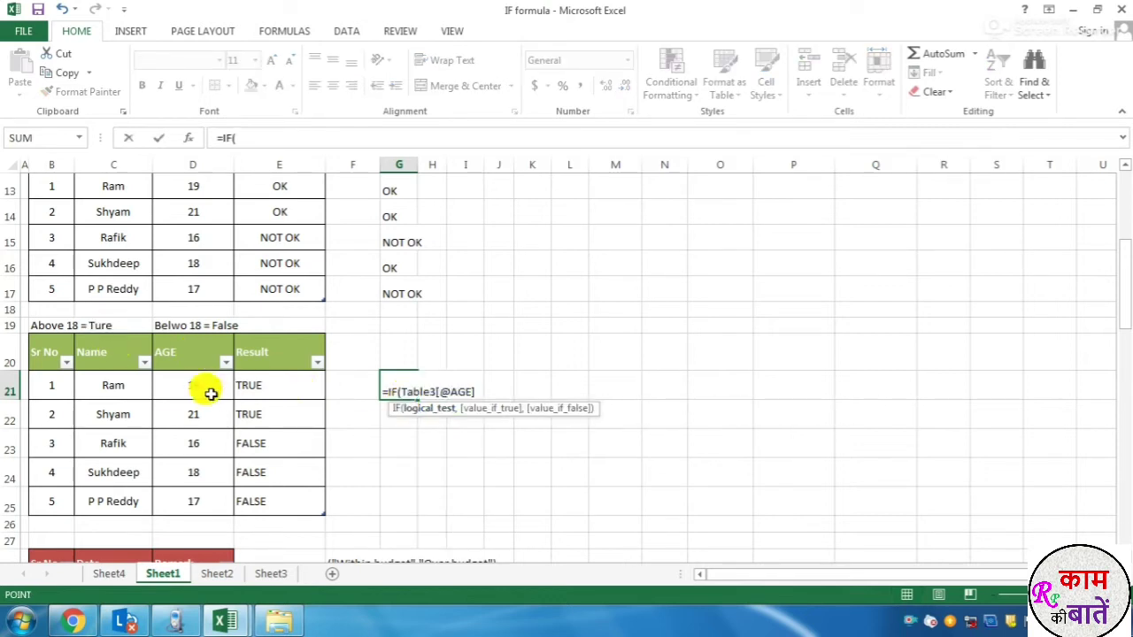
text(>)
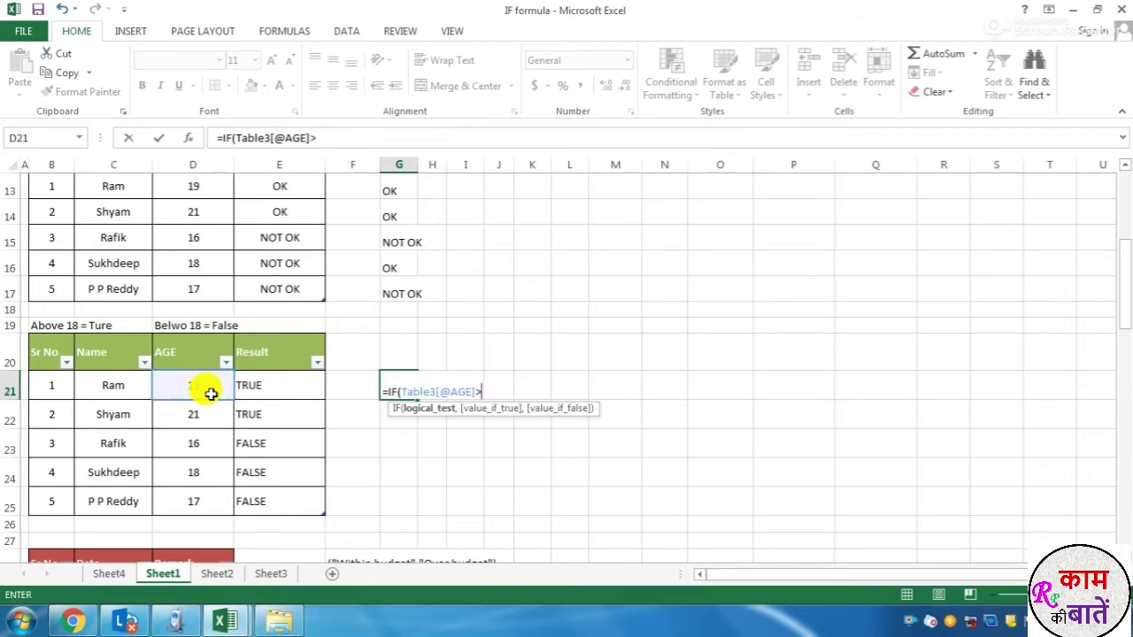
text(18,")
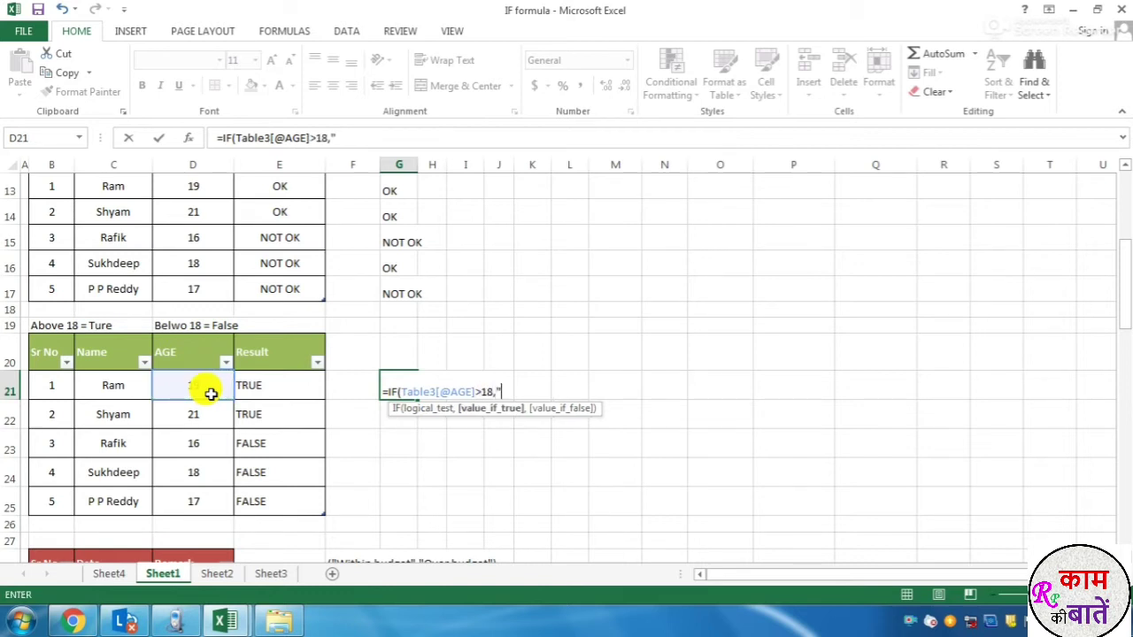
text(TURE","N)
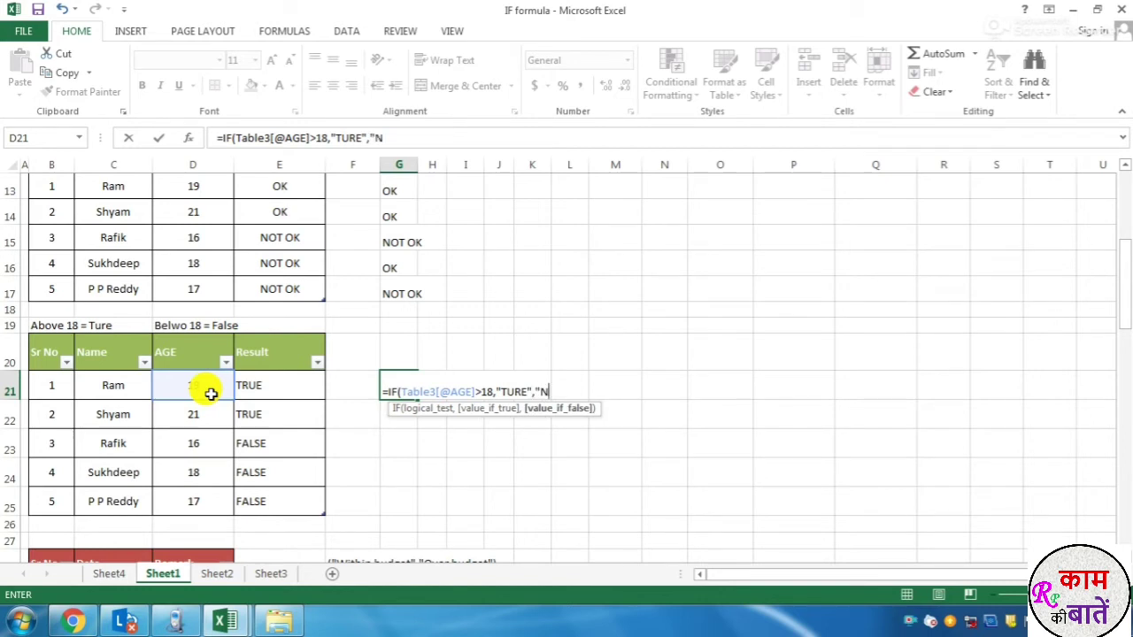
key(BackSpace)
text(FALSE"))
key(Return)
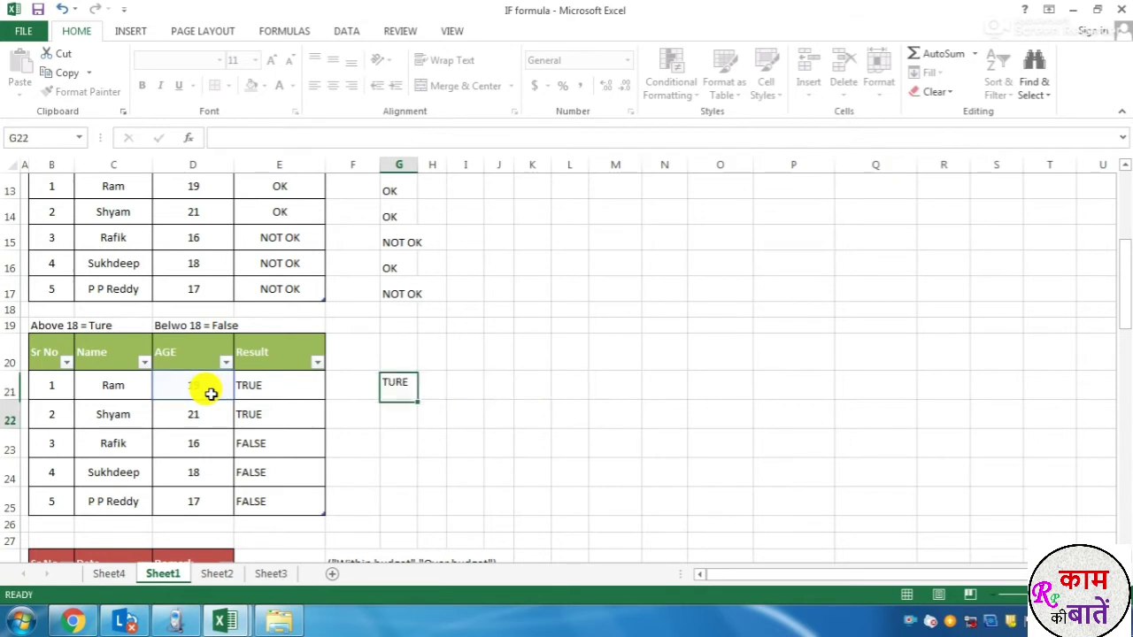
Try an AGE of 16 in the third table's first row and undo the change.
click(188, 390)
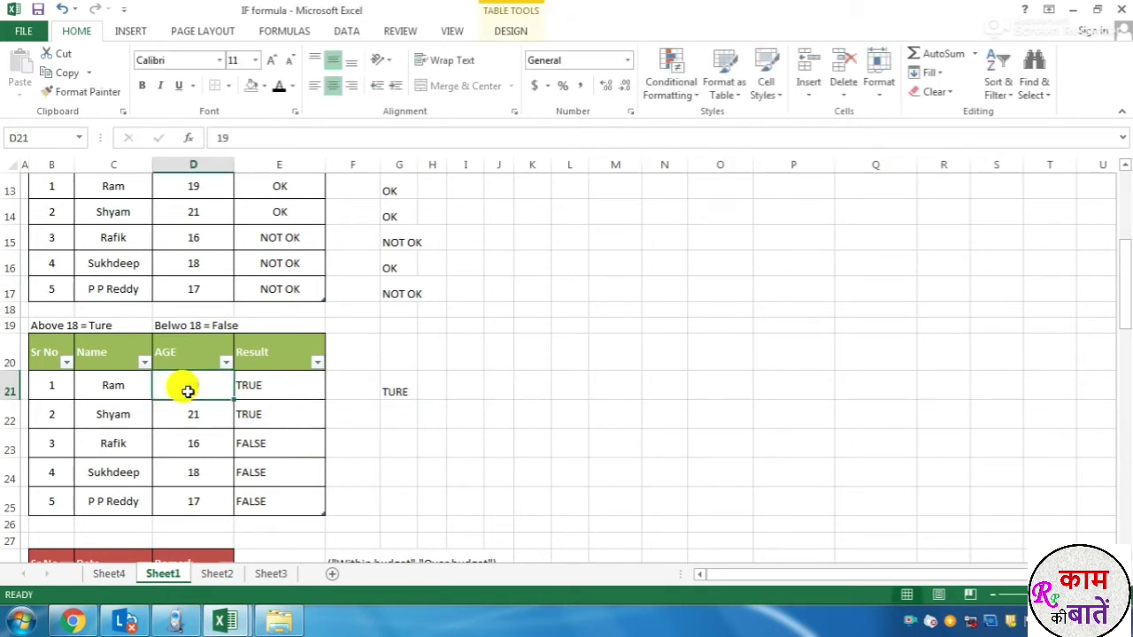
text(16)
key(Return)
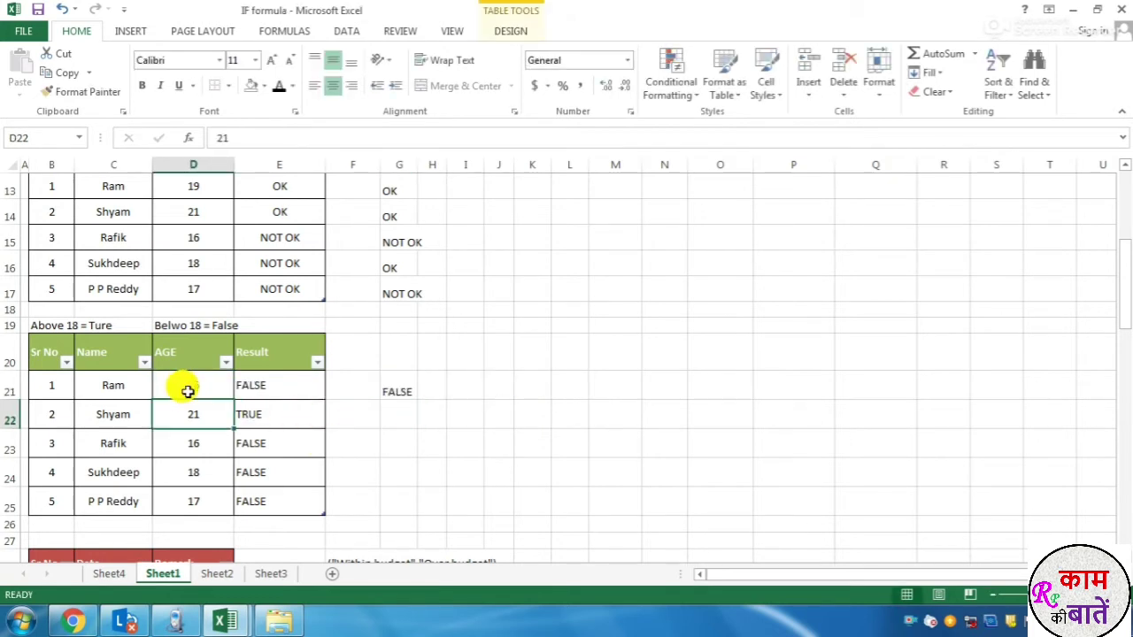
key(ctrl+z)
Review the G21 formula, the results of the three tables and the AGE values, and look at the budget tables below.
click(394, 391)
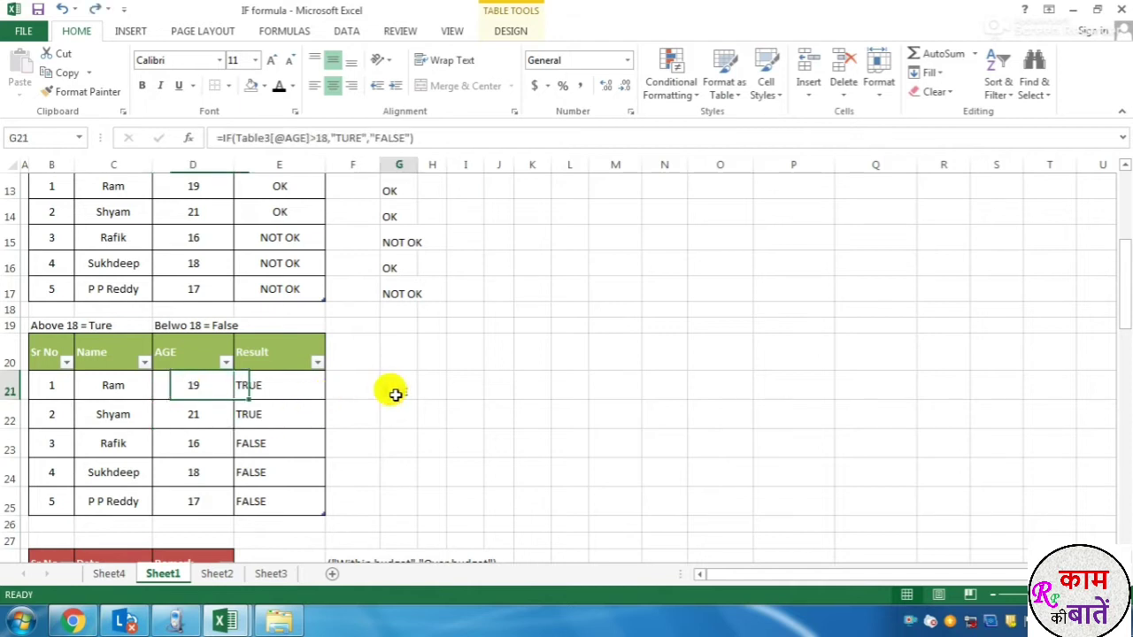
scroll(380, 392, up, 2)
scroll(163, 321, up, 2)
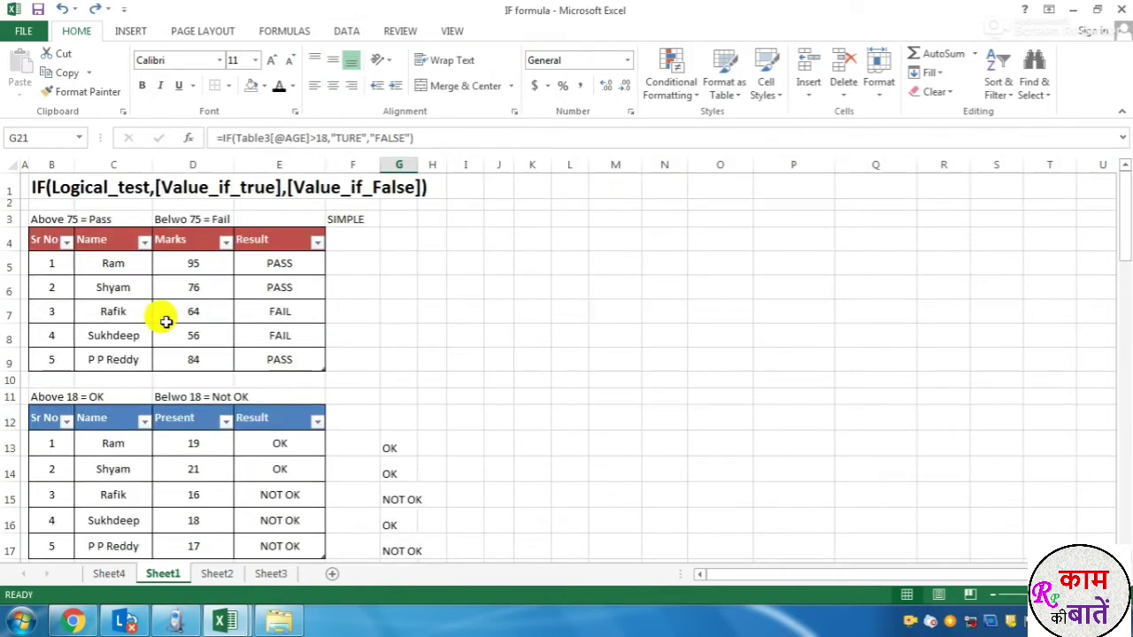
scroll(165, 322, down, 4)
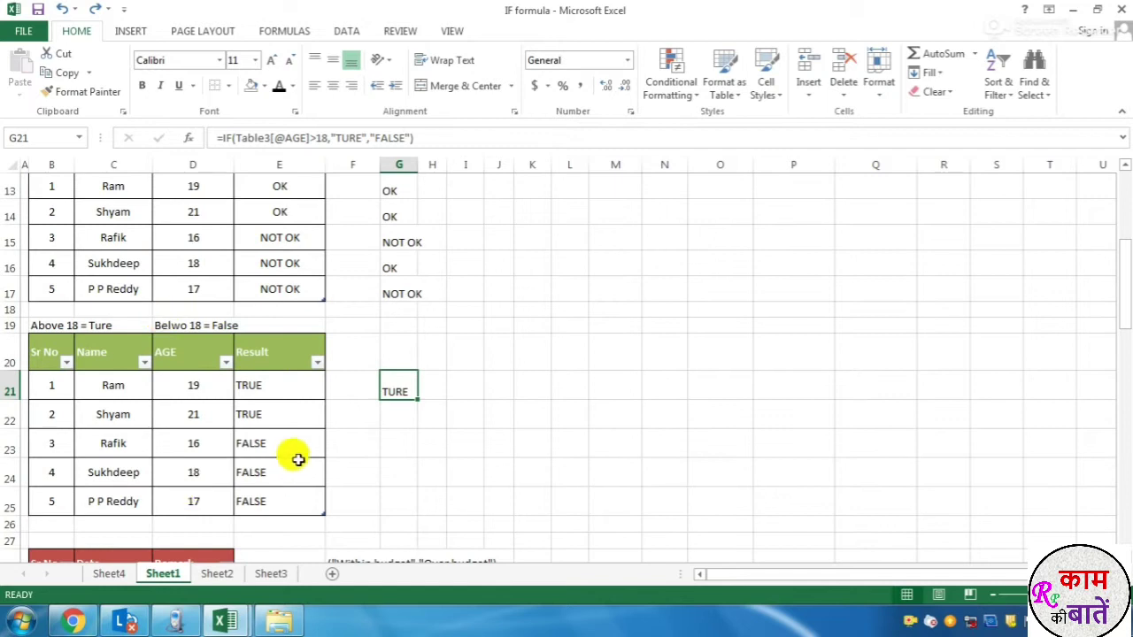
click(395, 412)
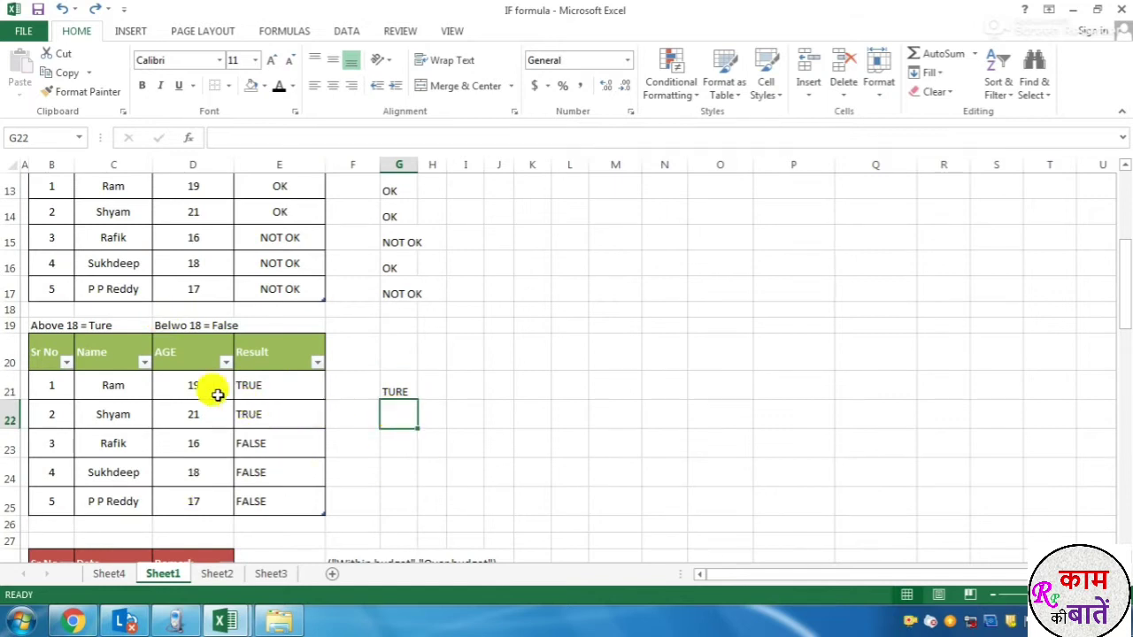
click(211, 387)
drag(211, 387, 204, 495)
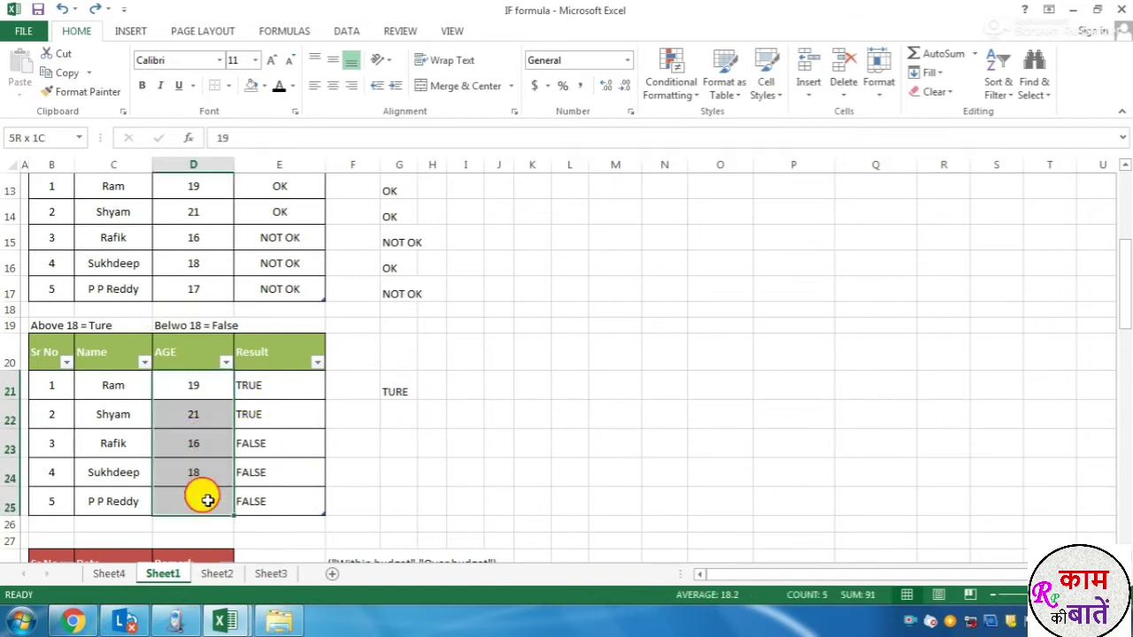
click(196, 391)
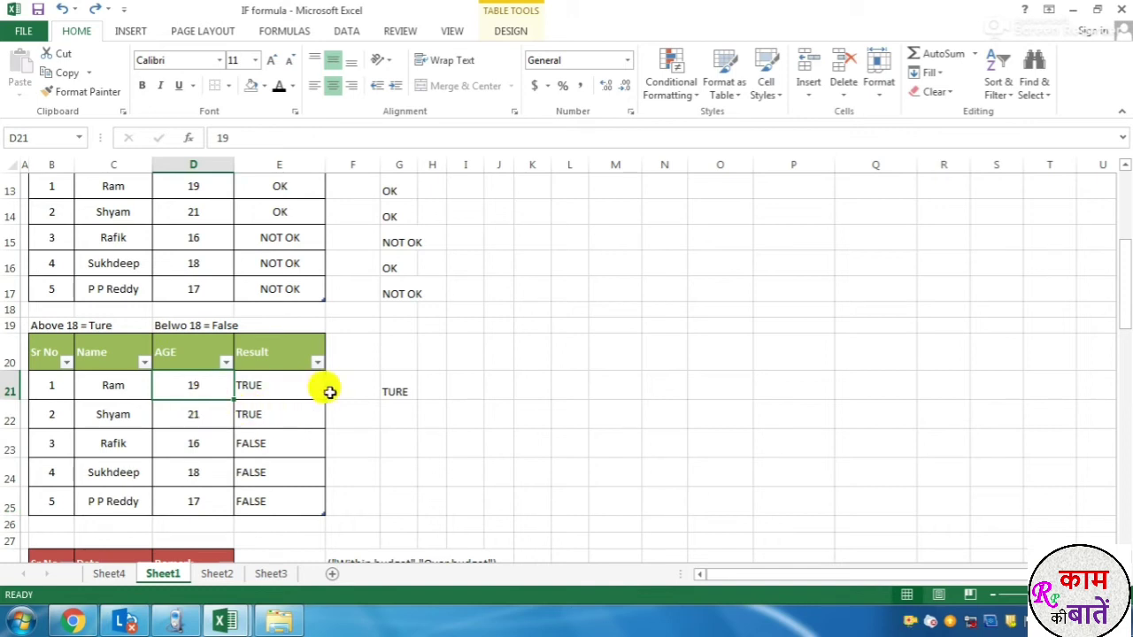
click(358, 394)
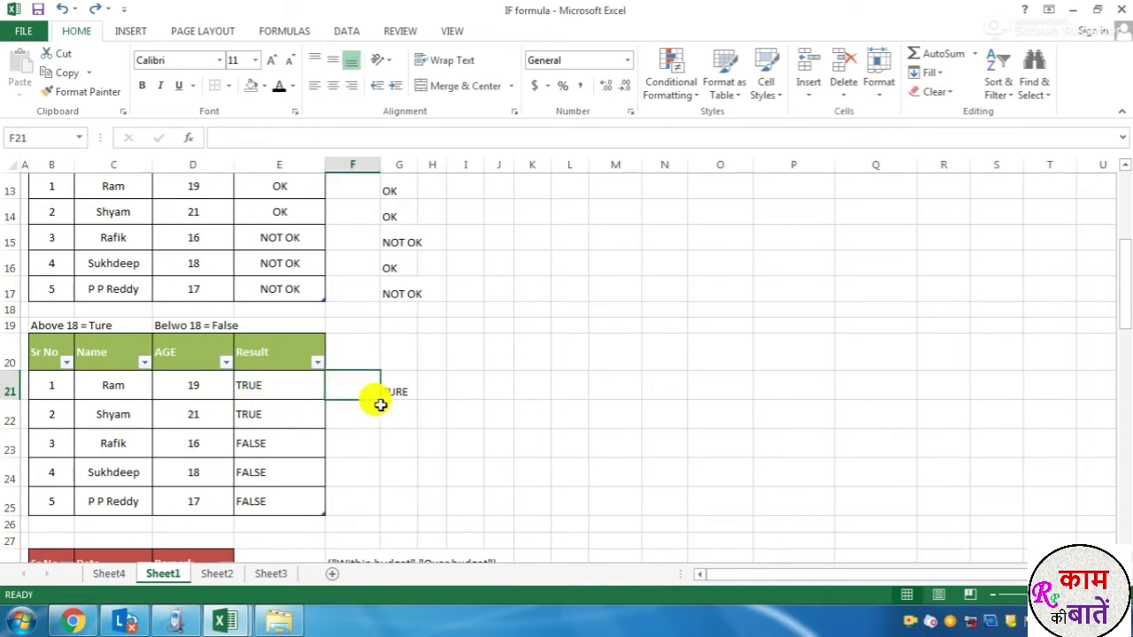
click(390, 409)
scroll(389, 402, down, 3)
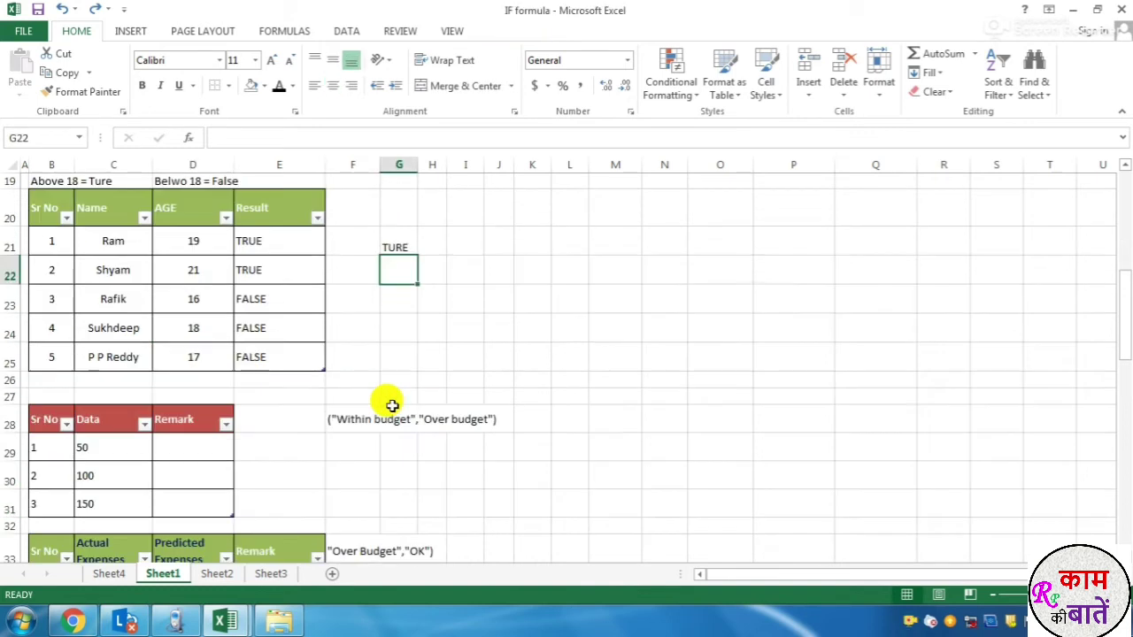
Centre the three Sr No values in the red budget table.
click(96, 370)
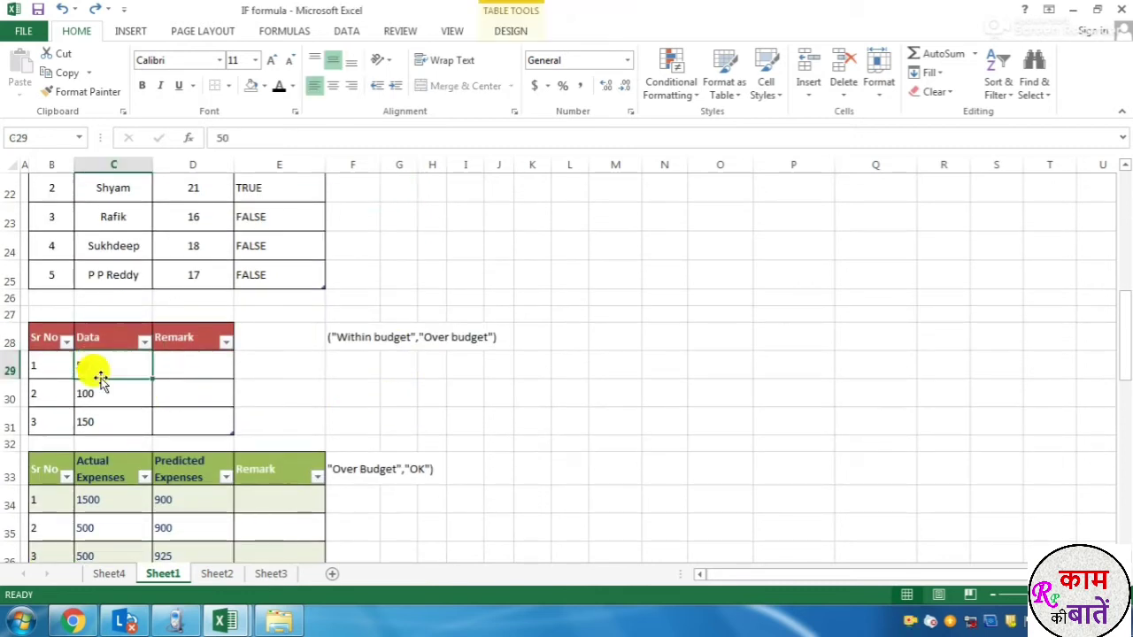
click(125, 400)
drag(53, 367, 45, 413)
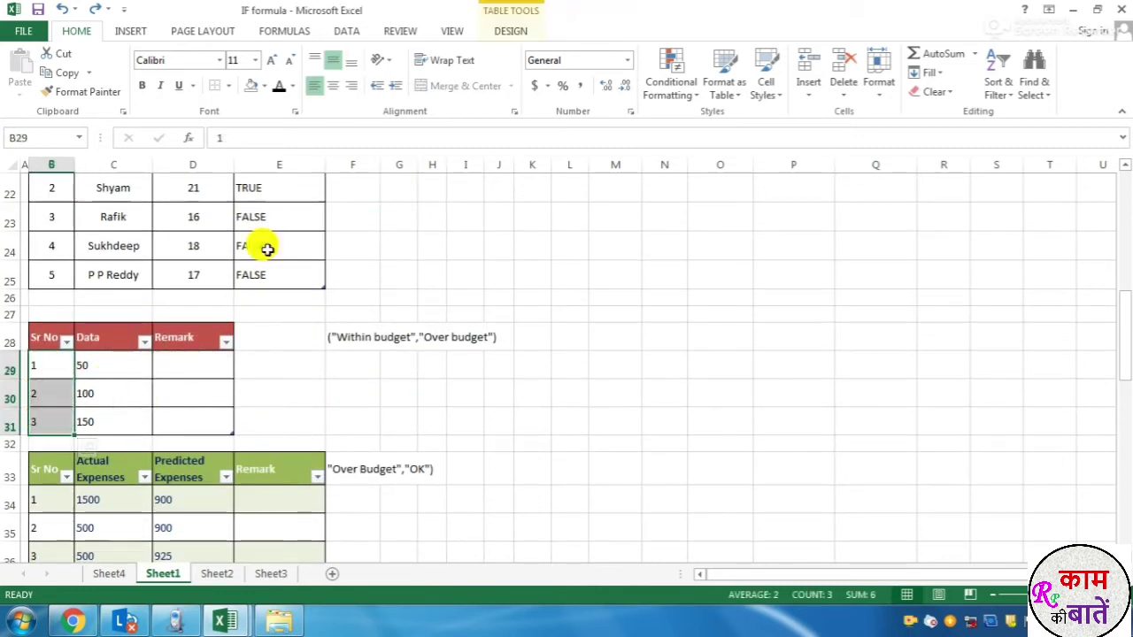
click(332, 85)
Examine the red table's Data values, its empty Remark cells and the budget wording noted beside it.
click(96, 364)
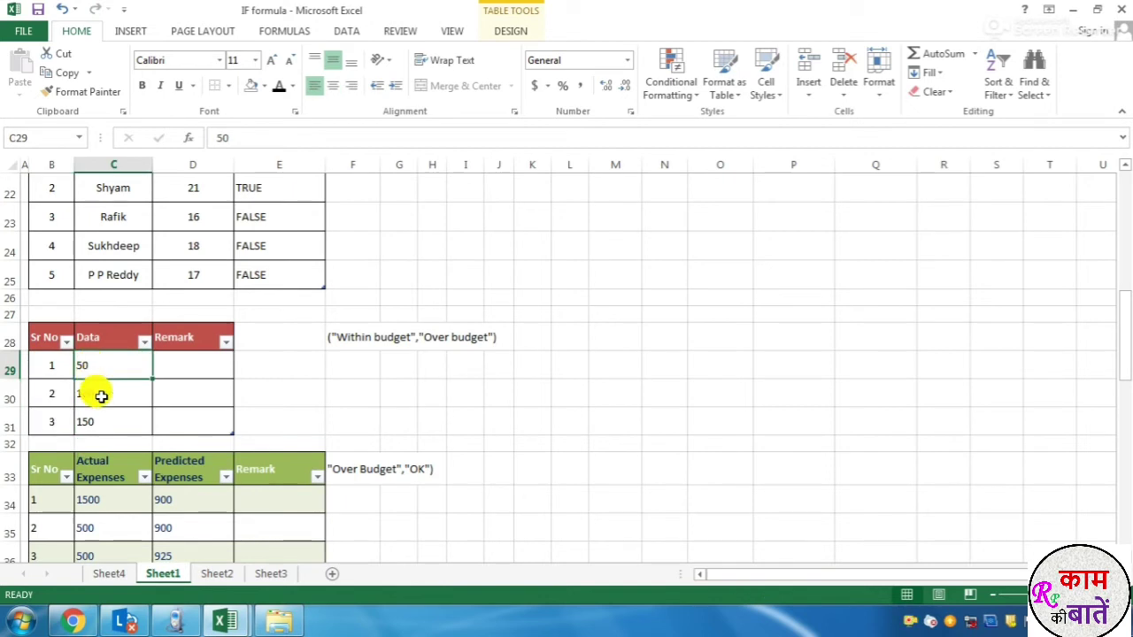
click(97, 396)
click(104, 419)
click(93, 367)
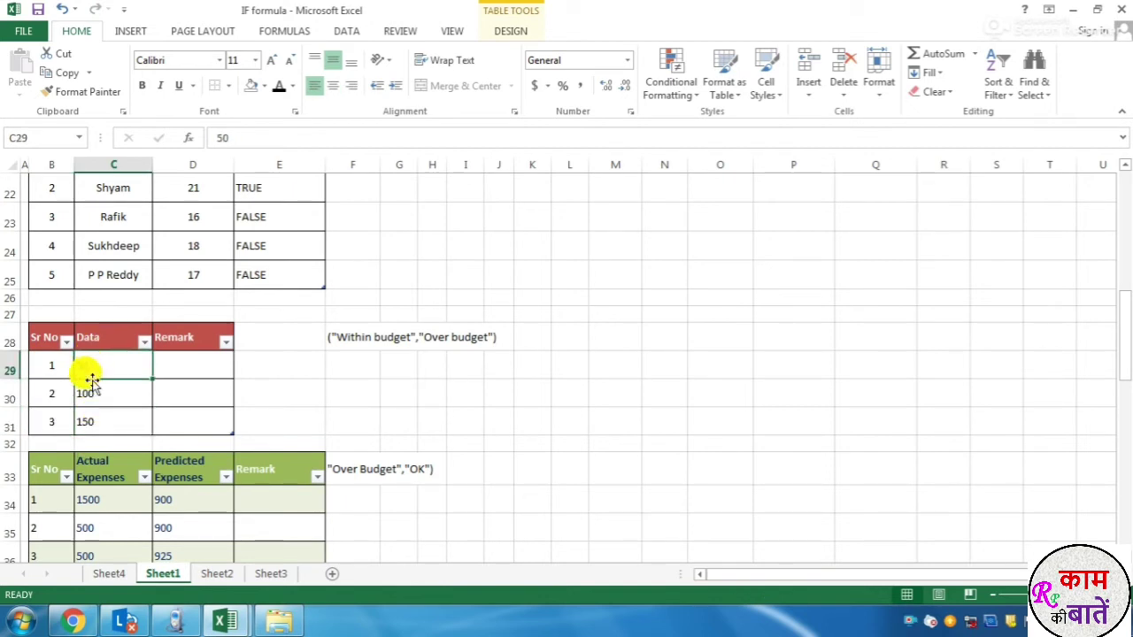
click(90, 395)
click(97, 426)
drag(186, 366, 185, 420)
click(367, 345)
click(443, 337)
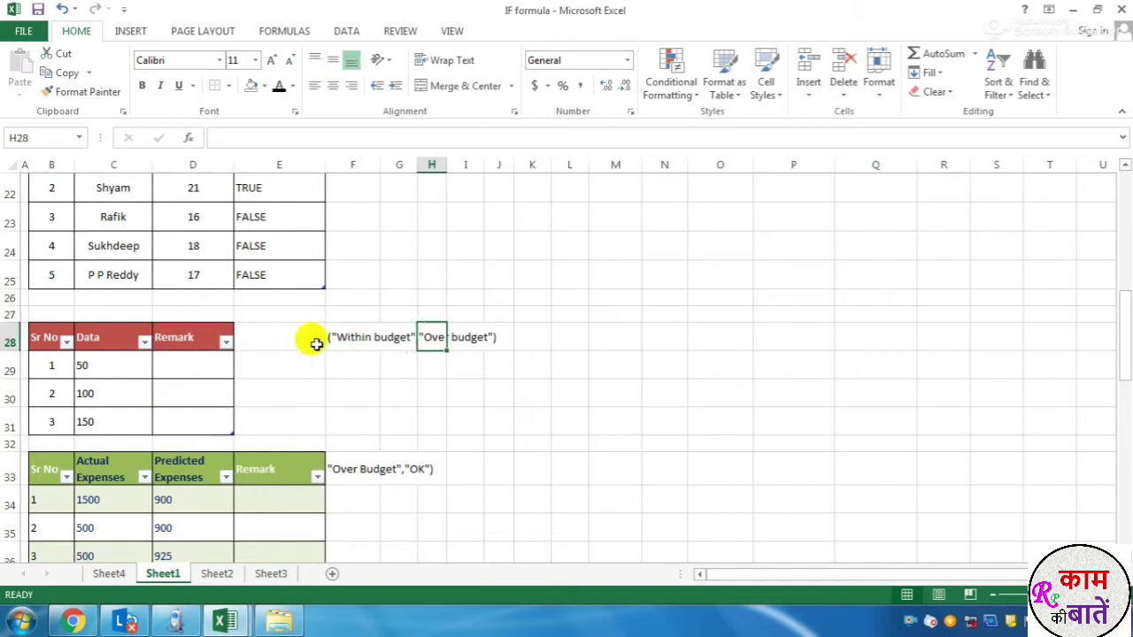
Enter the note "Budget -100" in E28 and undo the automatic table expansion so it stays outside the red table.
click(275, 334)
text(BUG)
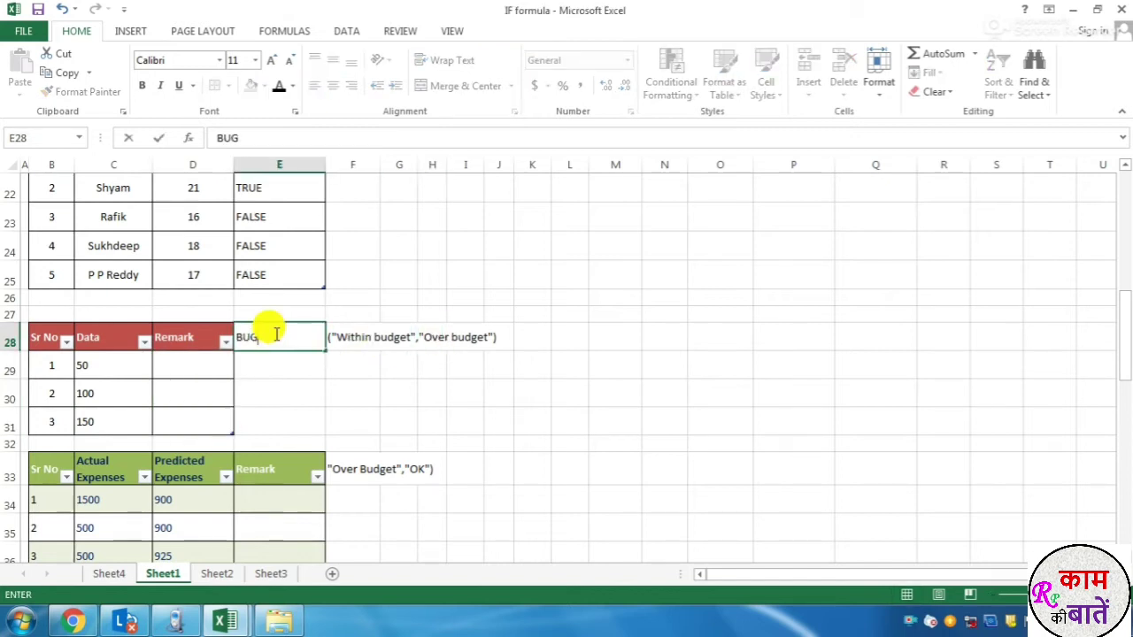
key(BackSpace)
key(BackSpace)
text(udget - 100)
key(Return)
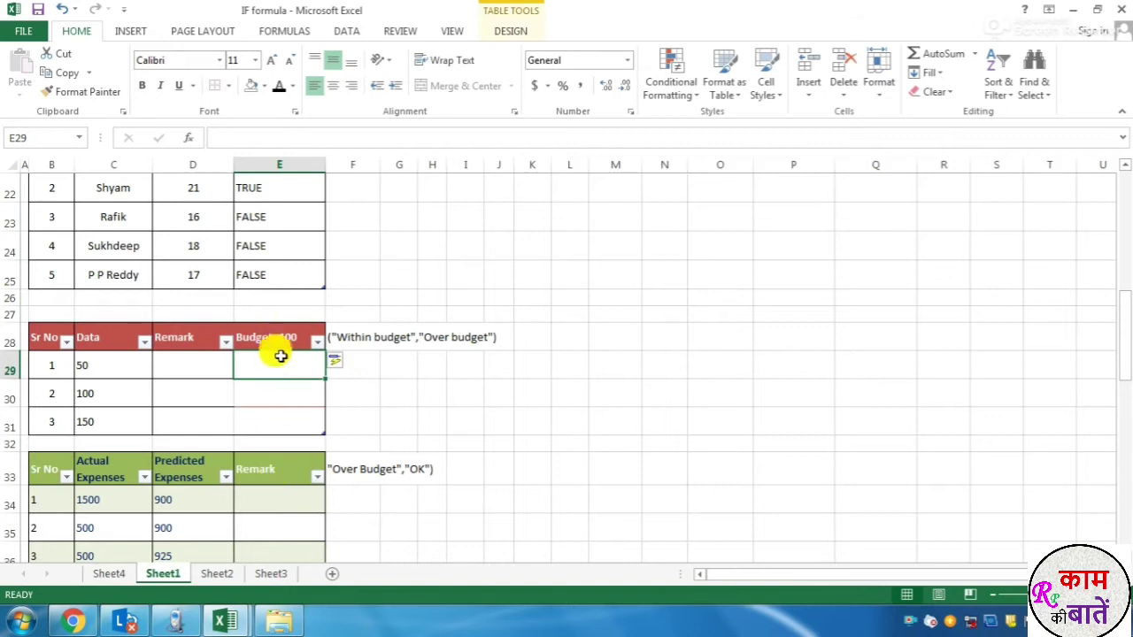
key(ctrl+z)
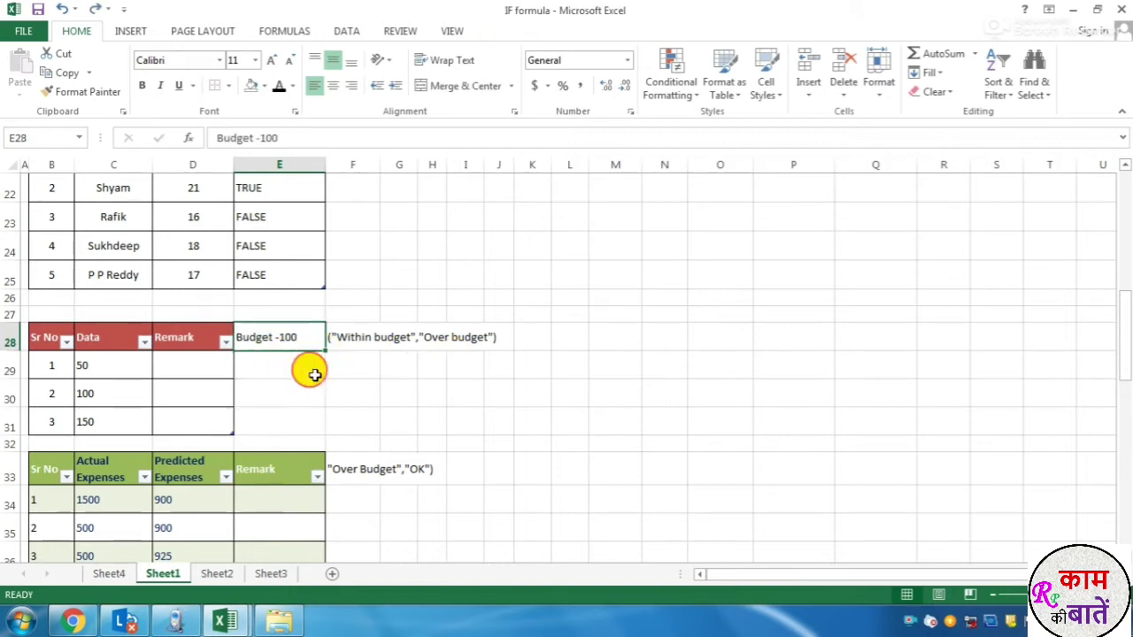
Start an IF formula in the red table's first Remark cell, testing whether Data is less than or equal to 100.
click(190, 373)
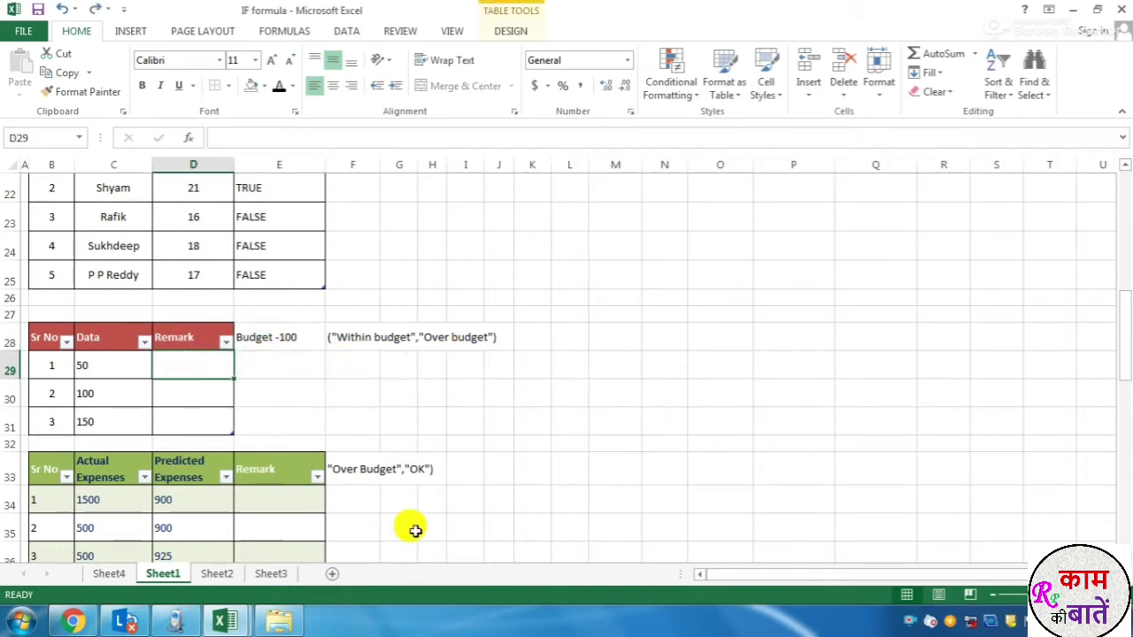
text(=if)
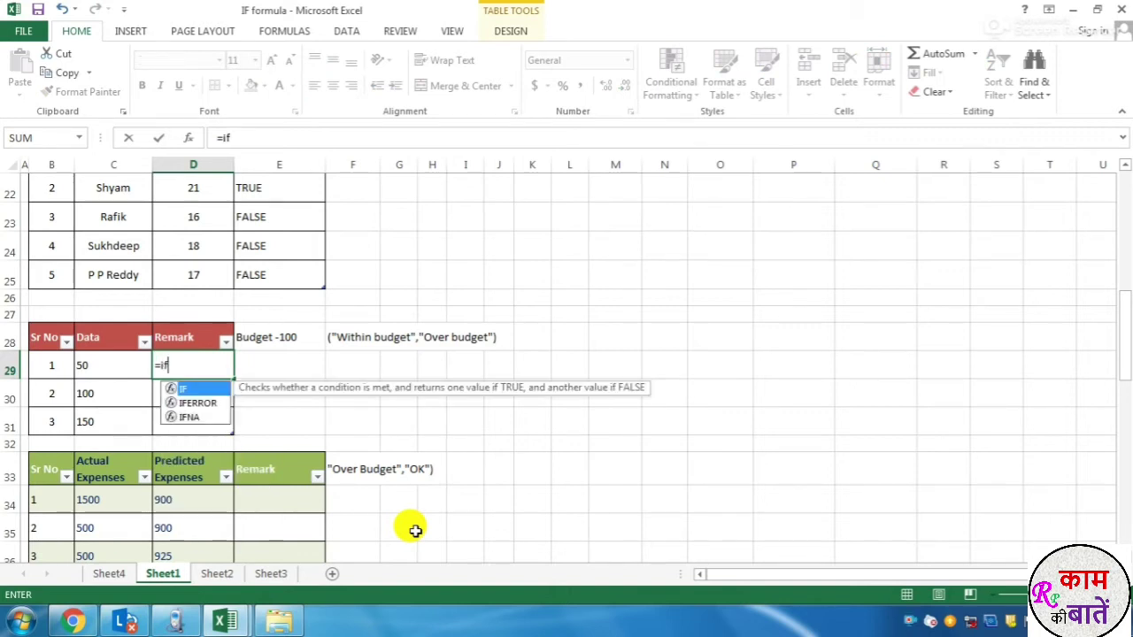
key(Tab)
click(113, 372)
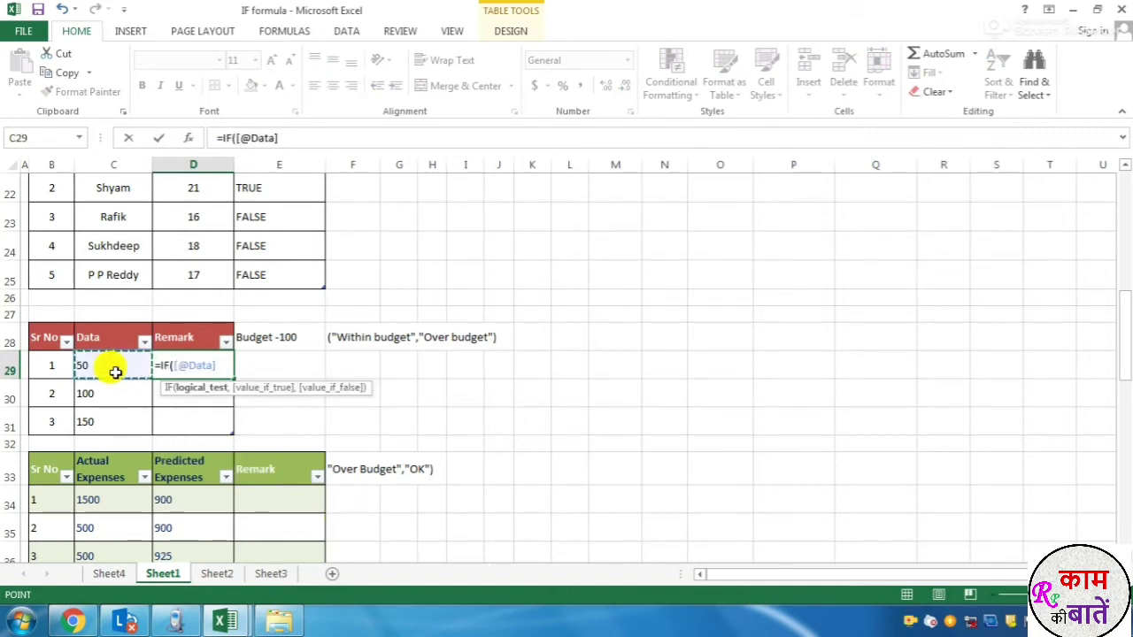
text(<1)
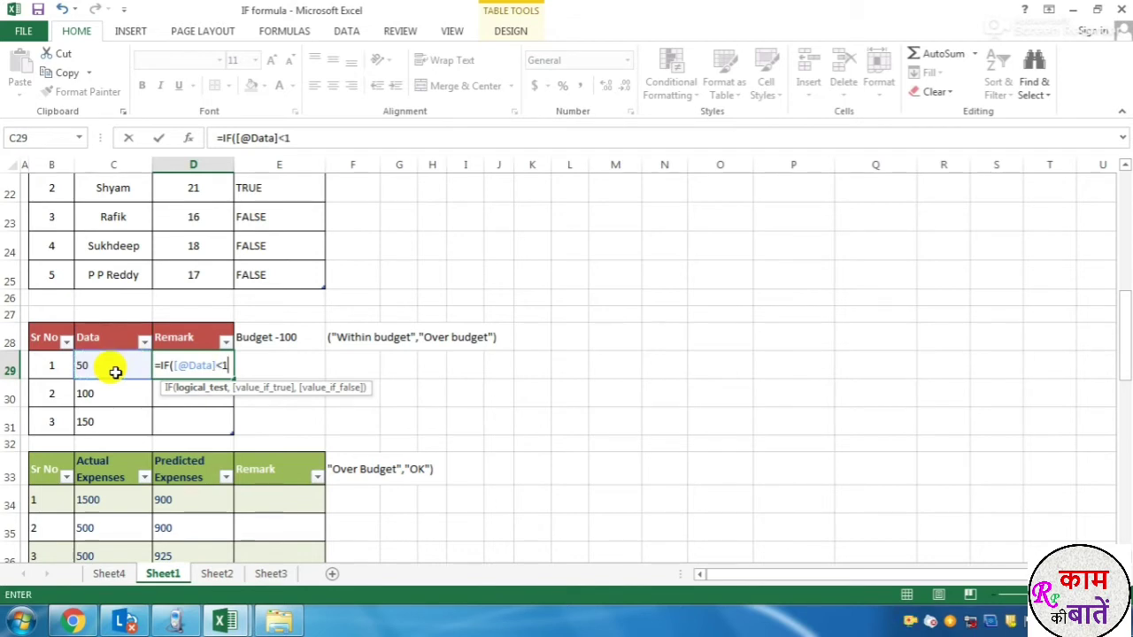
text(00)
key(BackSpace)
key(BackSpace)
text(=100,)
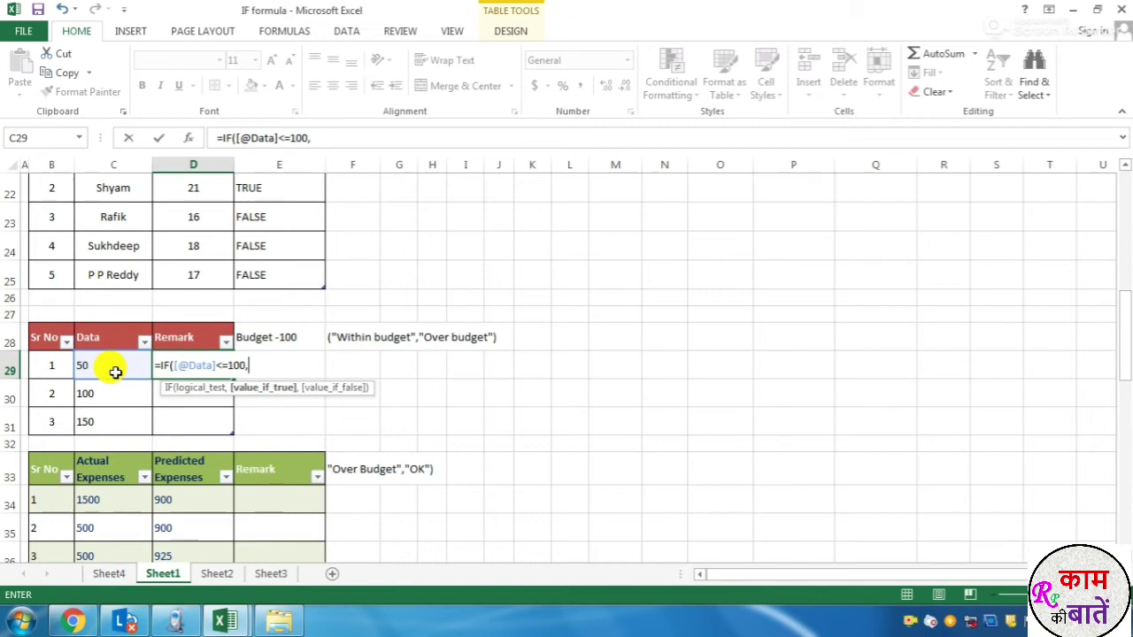
Complete the Remark formula to return "Withing budget" when the test is true and "Over budget" otherwise.
key(BackSpace)
key(BackSpace)
text(WI)
text(ithing)
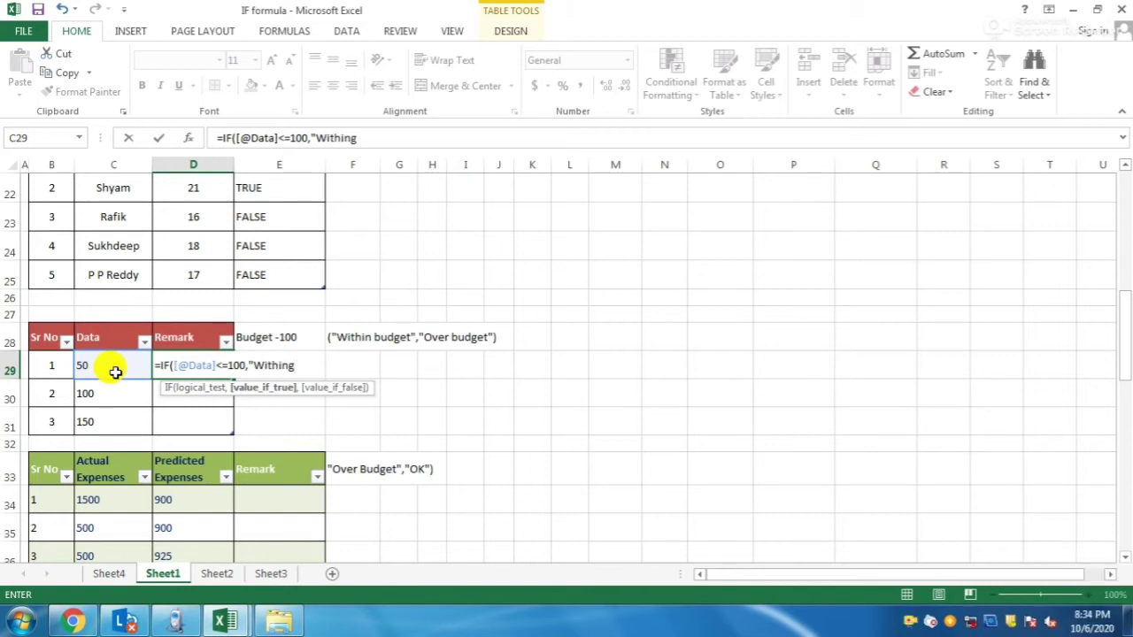
text( budget)
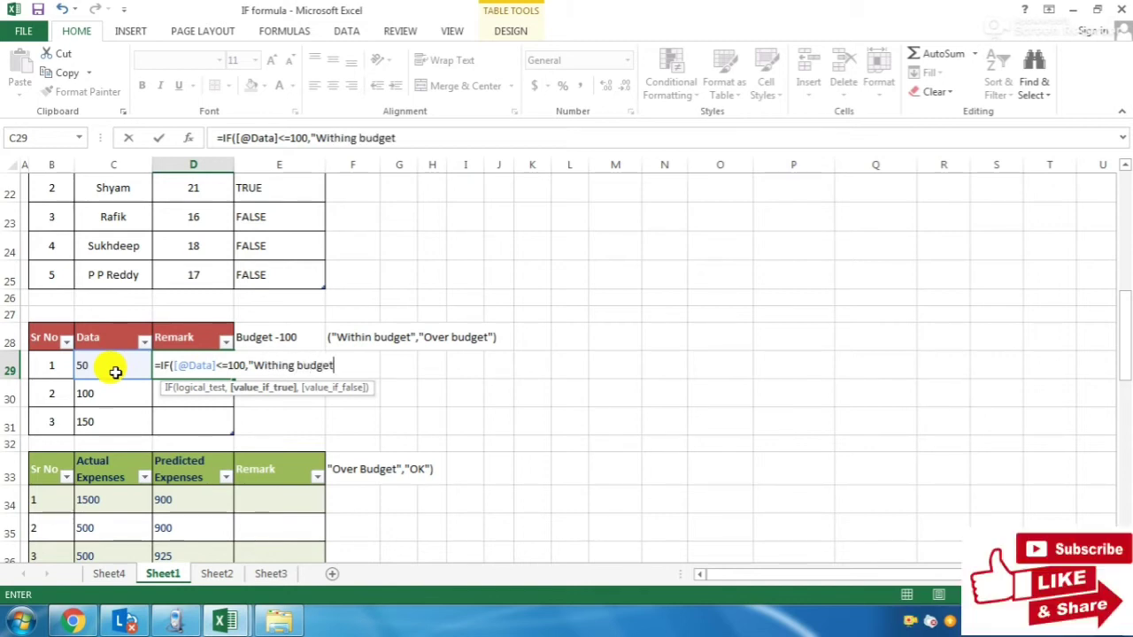
text(",)
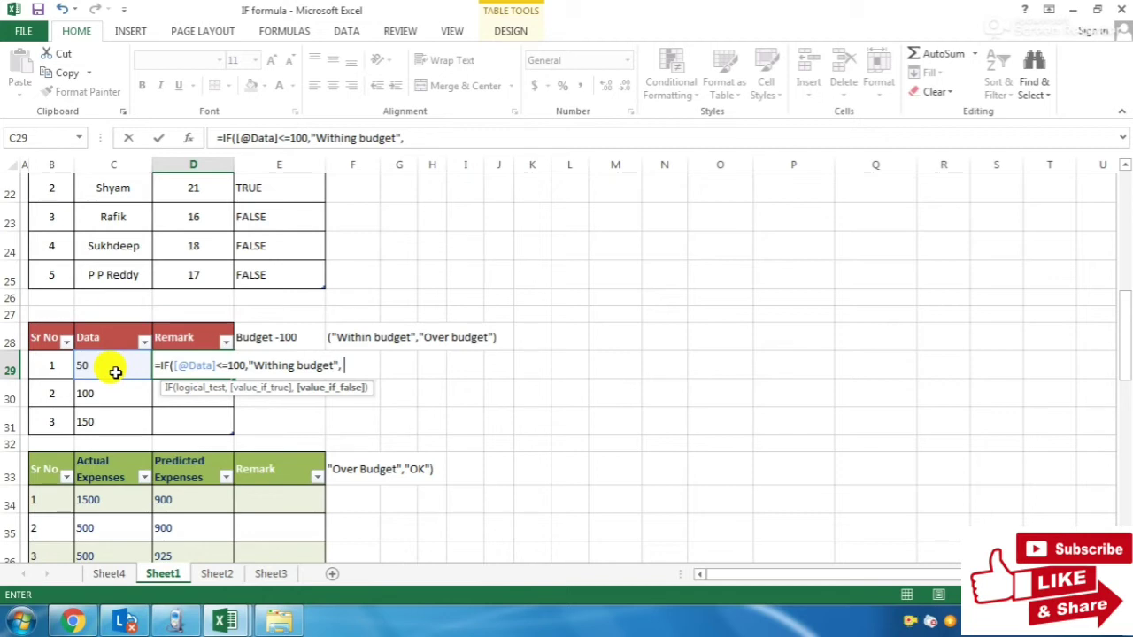
text( "Over bu)
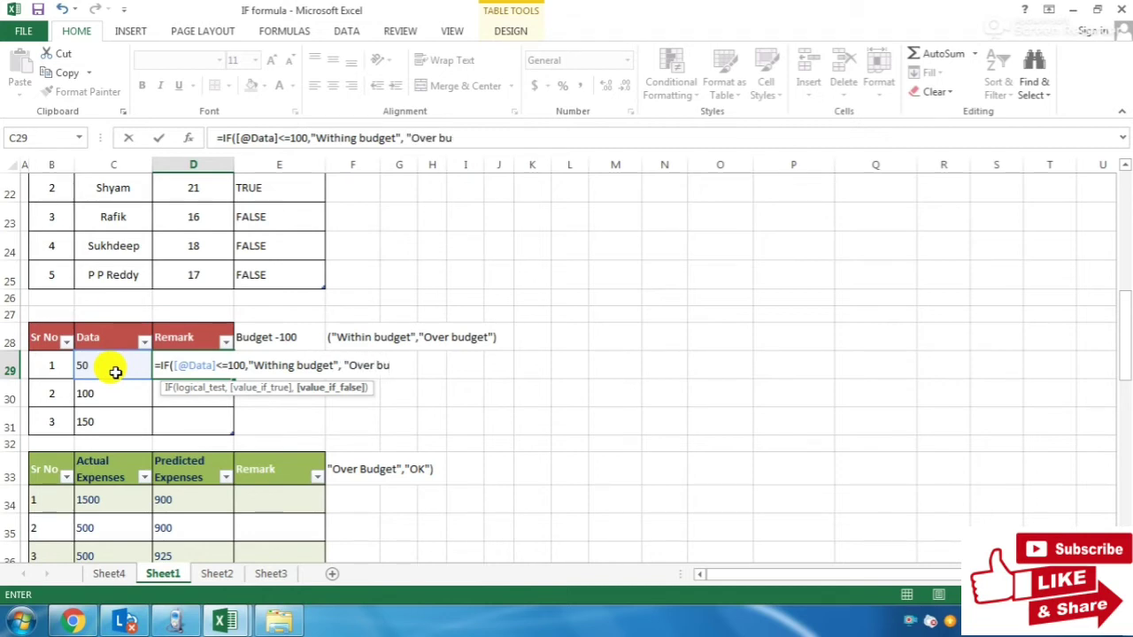
text(dget)
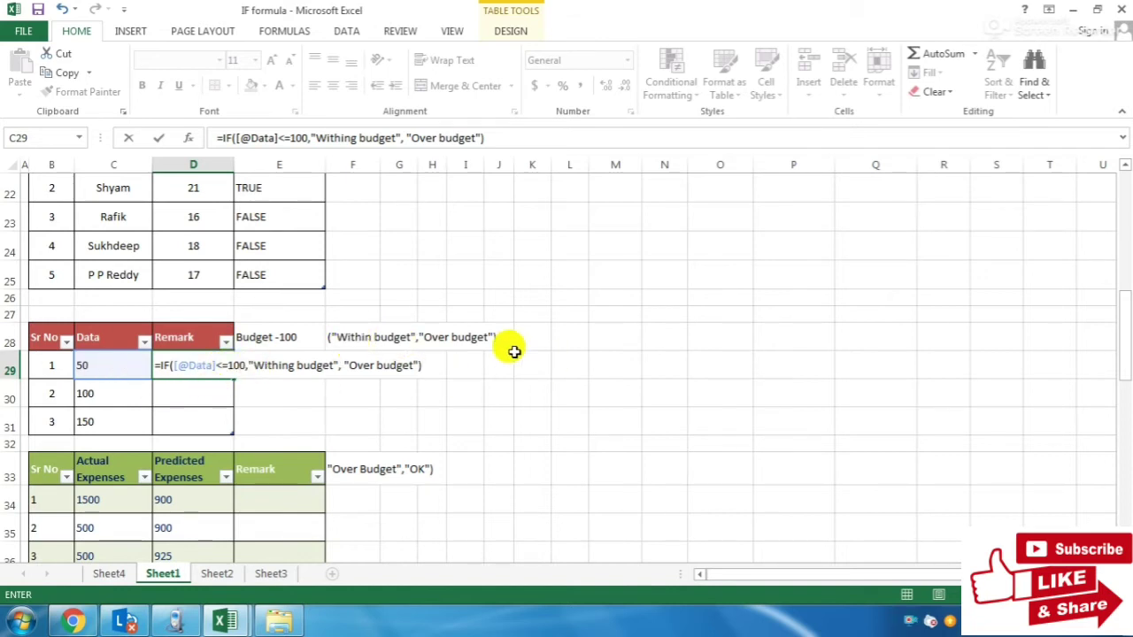
key(Return)
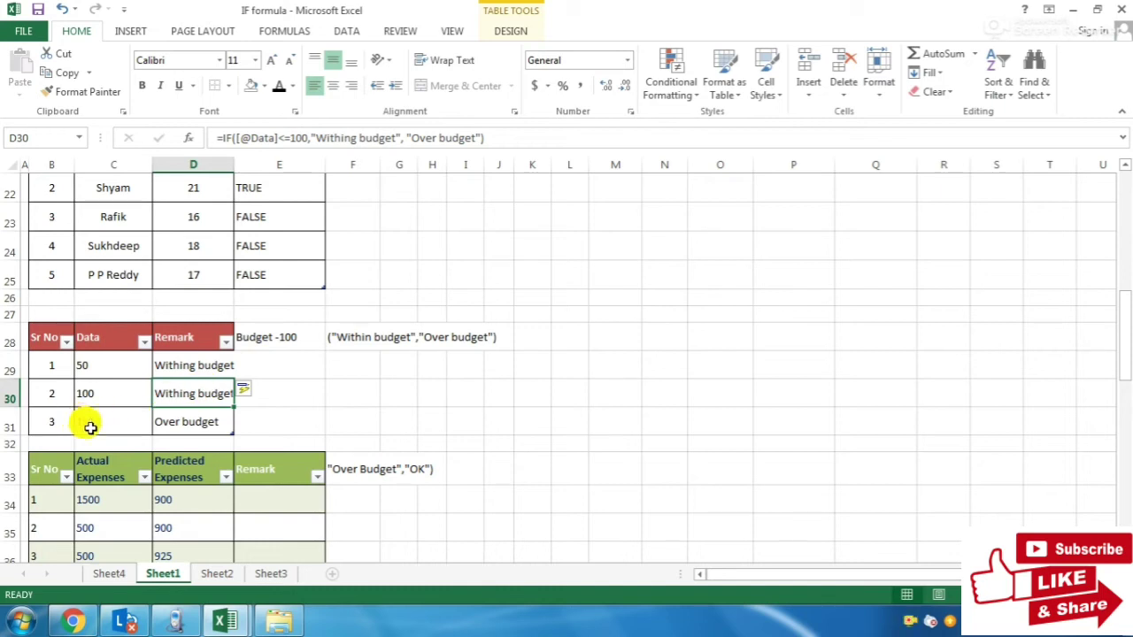
Test the Remark formula with 101, 120 and 99 as the second Data value, and restore it to 100.
click(90, 386)
text(1)
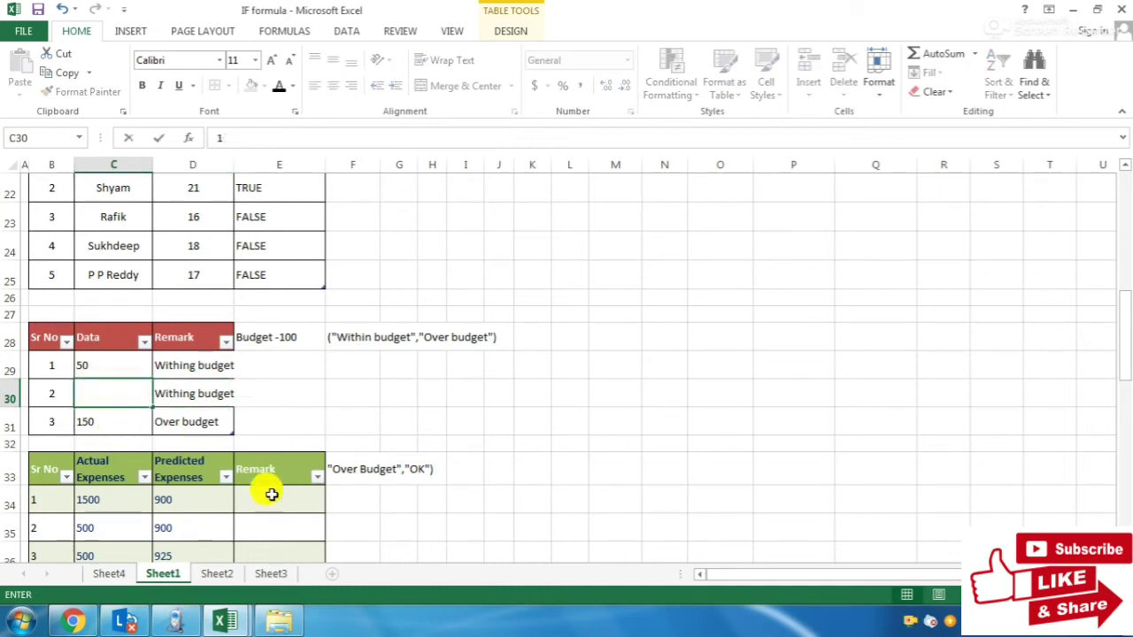
key(Return)
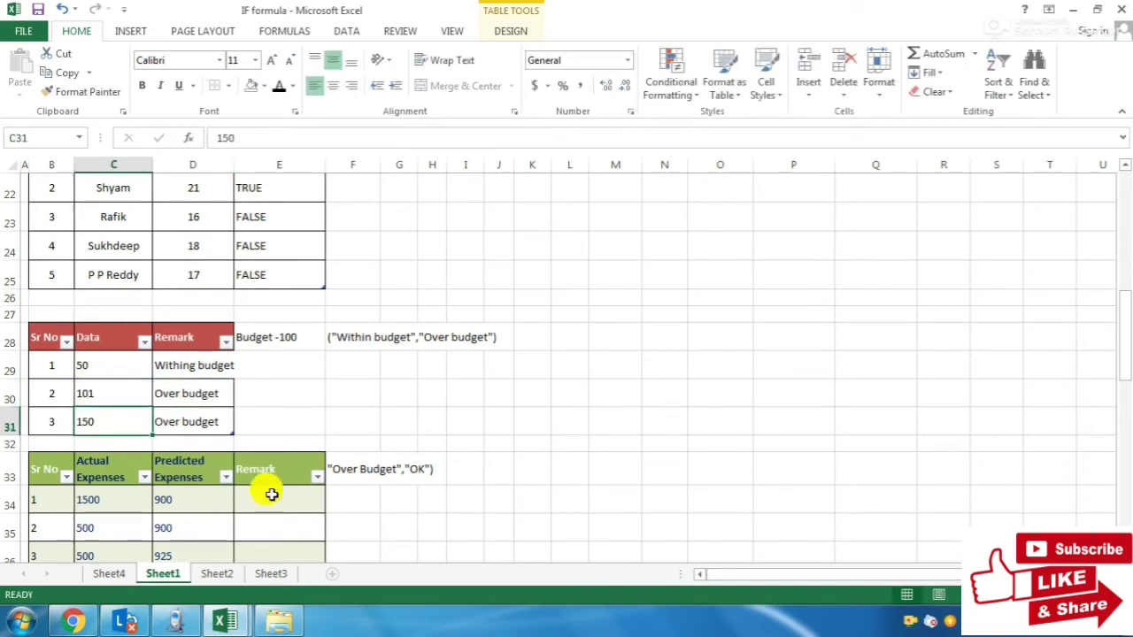
key(Up)
text(1)
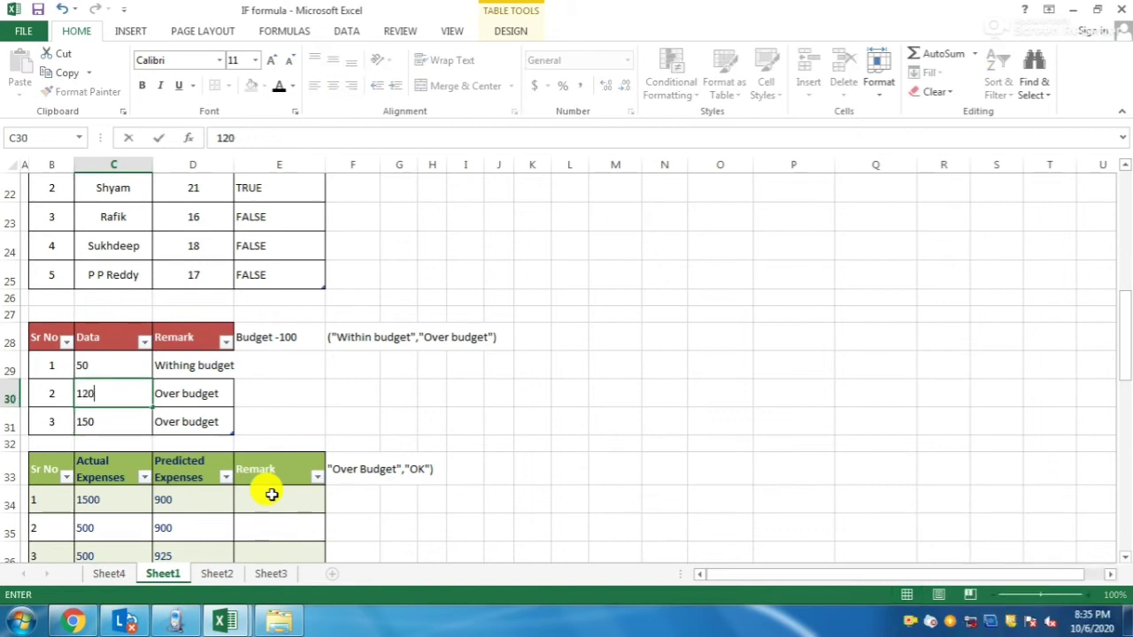
text(20)
key(Return)
key(Up)
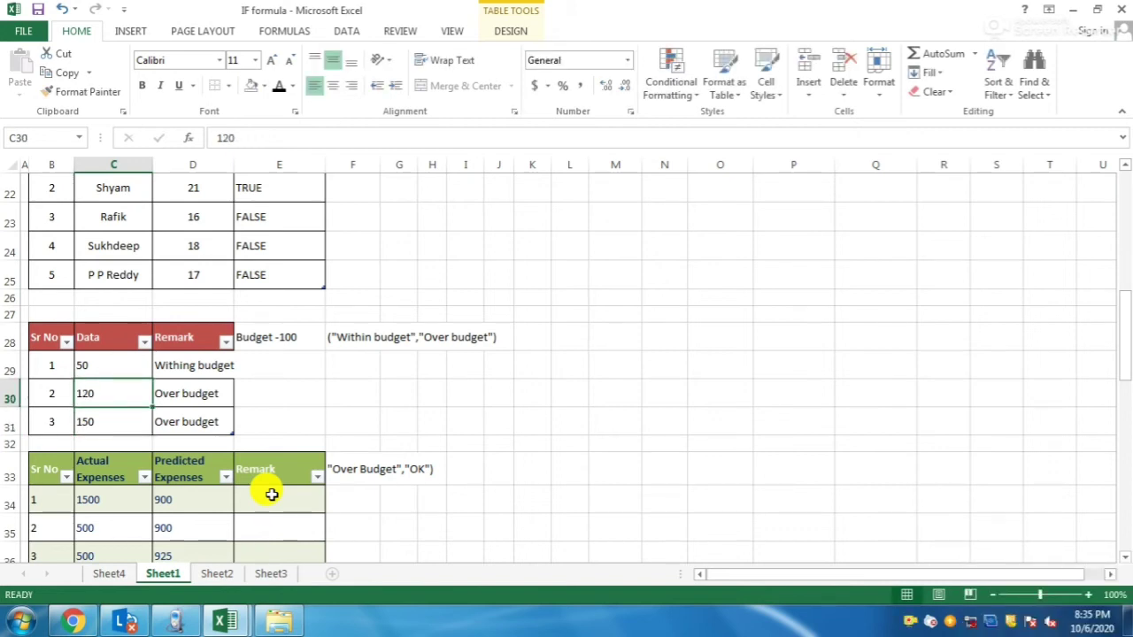
text(99)
key(Return)
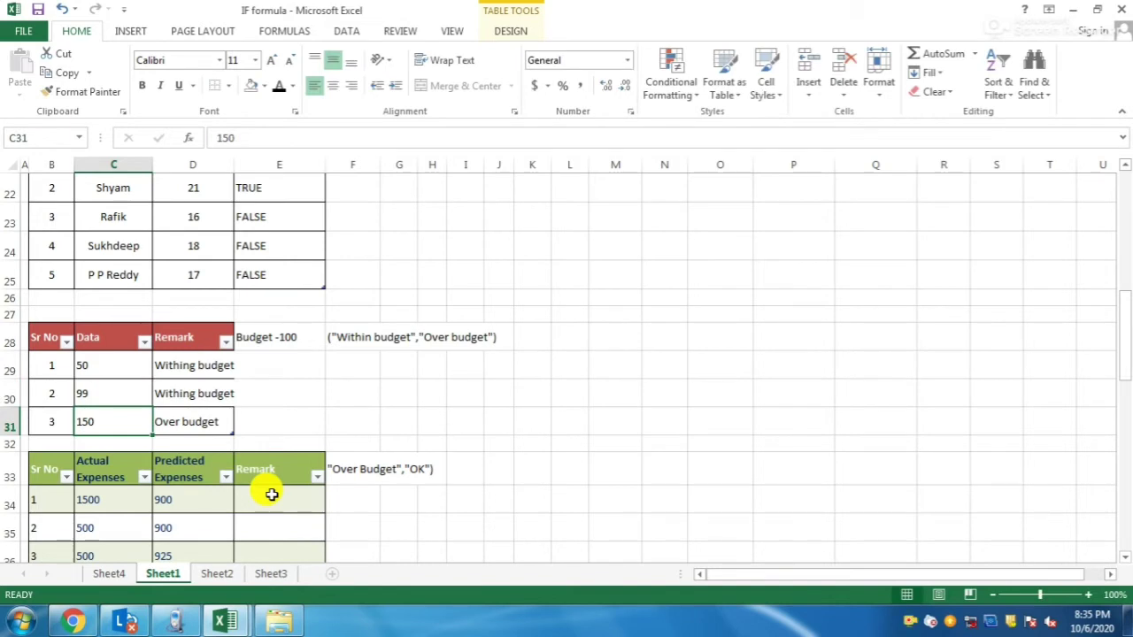
key(Up)
text(100)
key(Return)
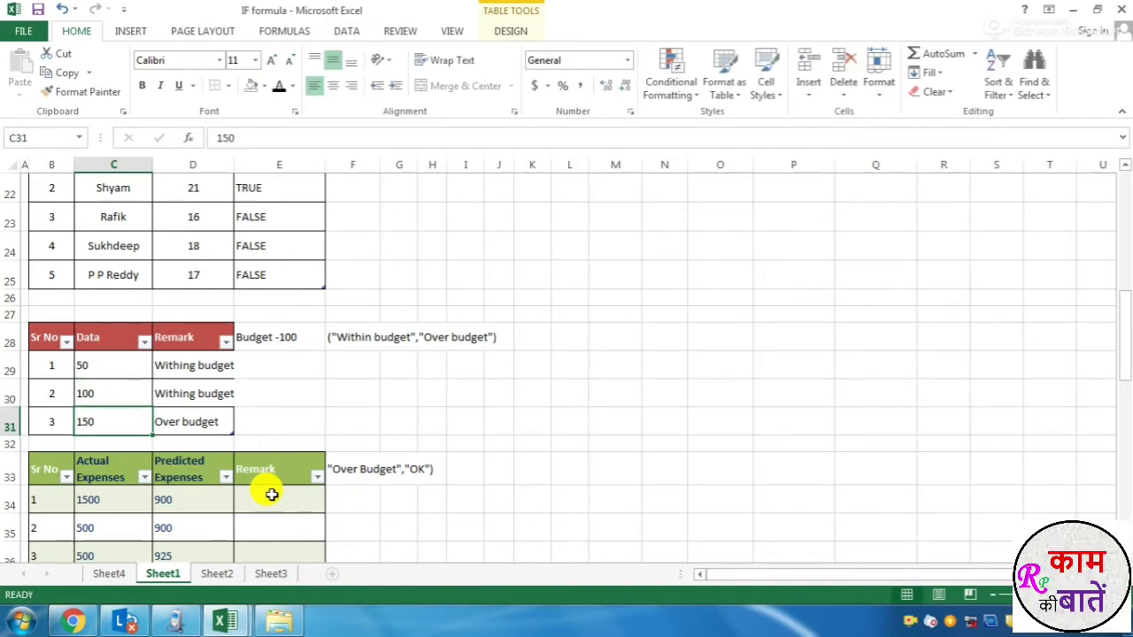
Widen column D slightly to fit the Remark texts.
click(310, 416)
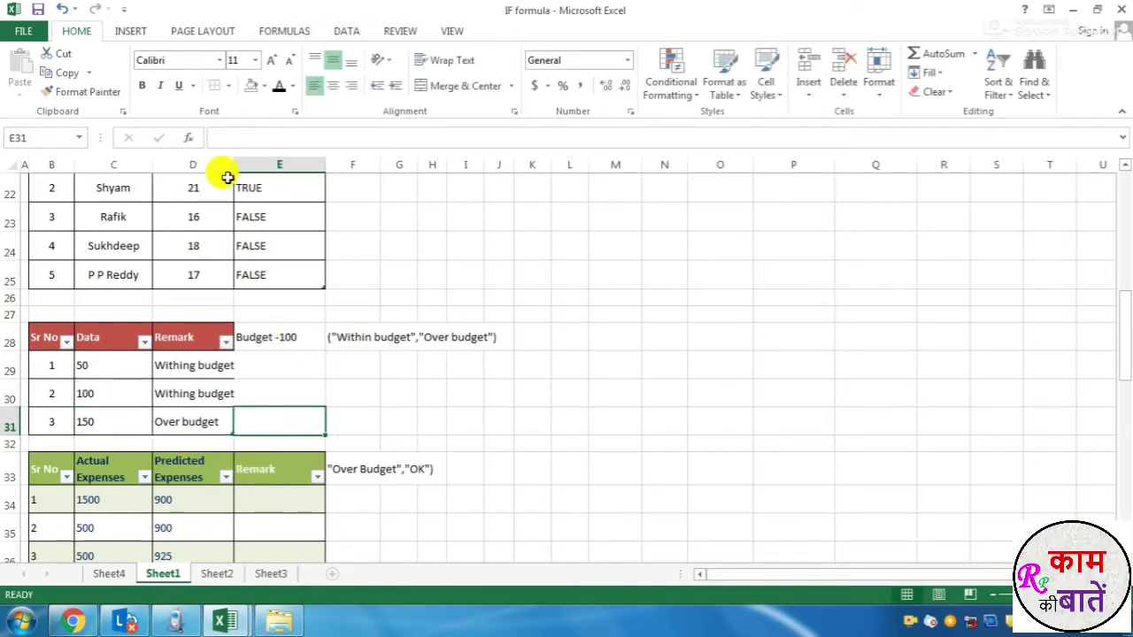
drag(234, 165, 238, 321)
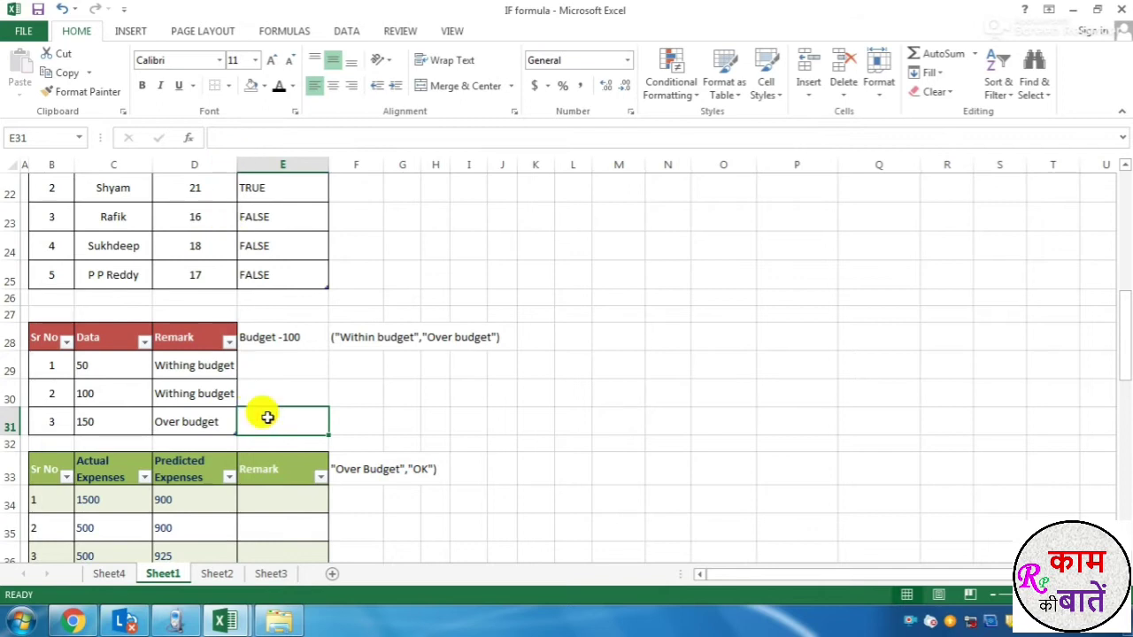
Review the red table's Data values and the "Within budget","Over budget" note beside it.
click(398, 336)
drag(347, 346, 448, 346)
click(450, 373)
scroll(450, 373, down, 1)
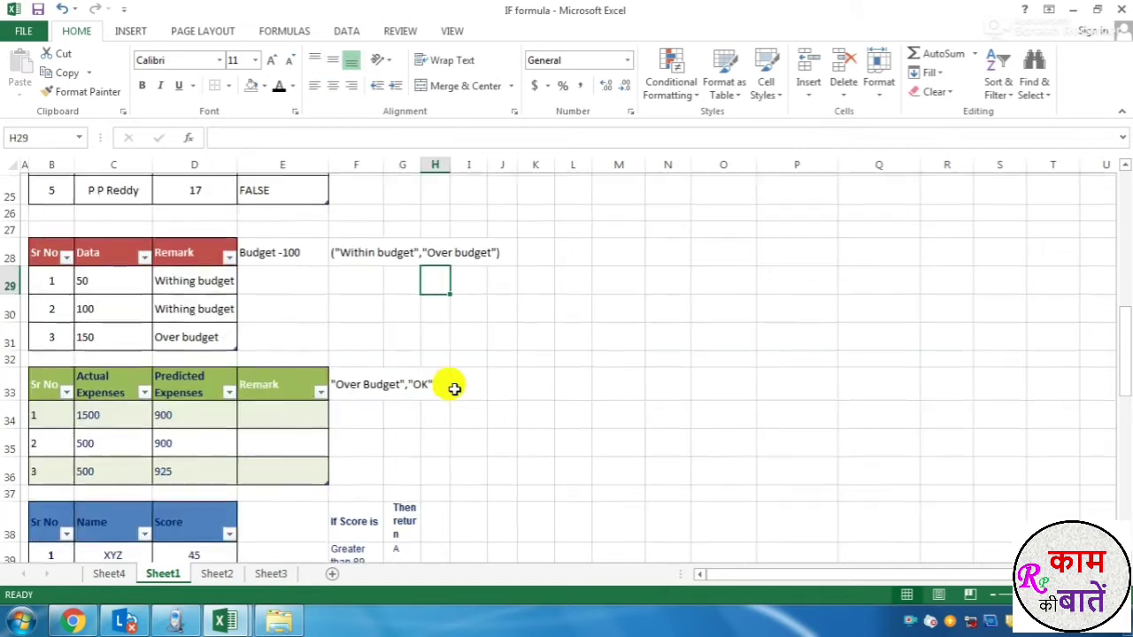
click(449, 413)
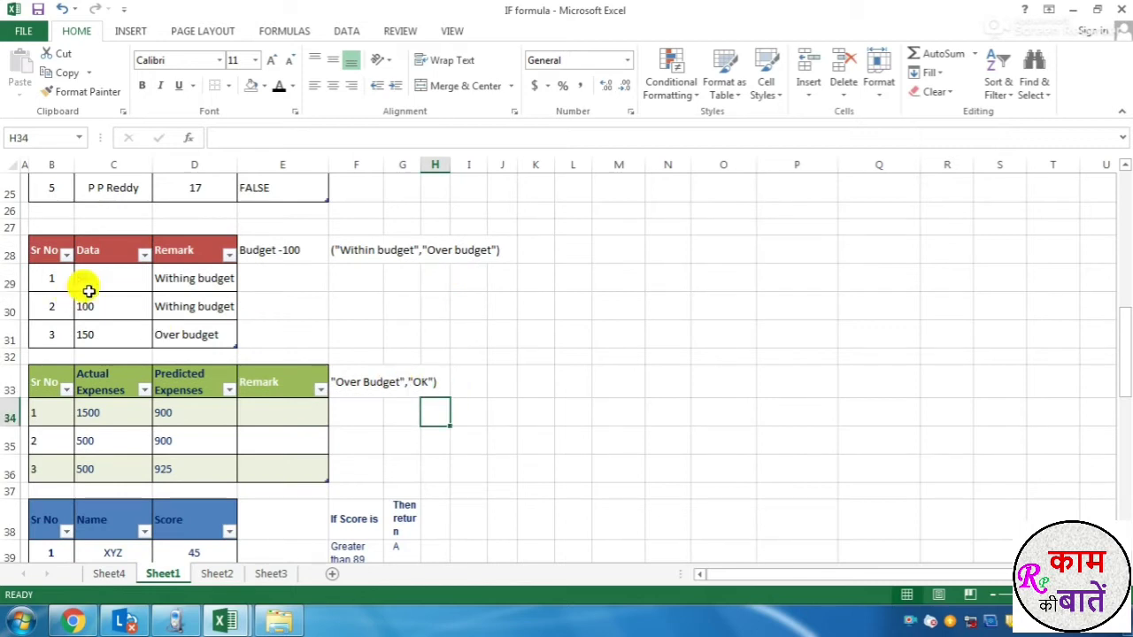
drag(85, 291, 93, 336)
click(354, 490)
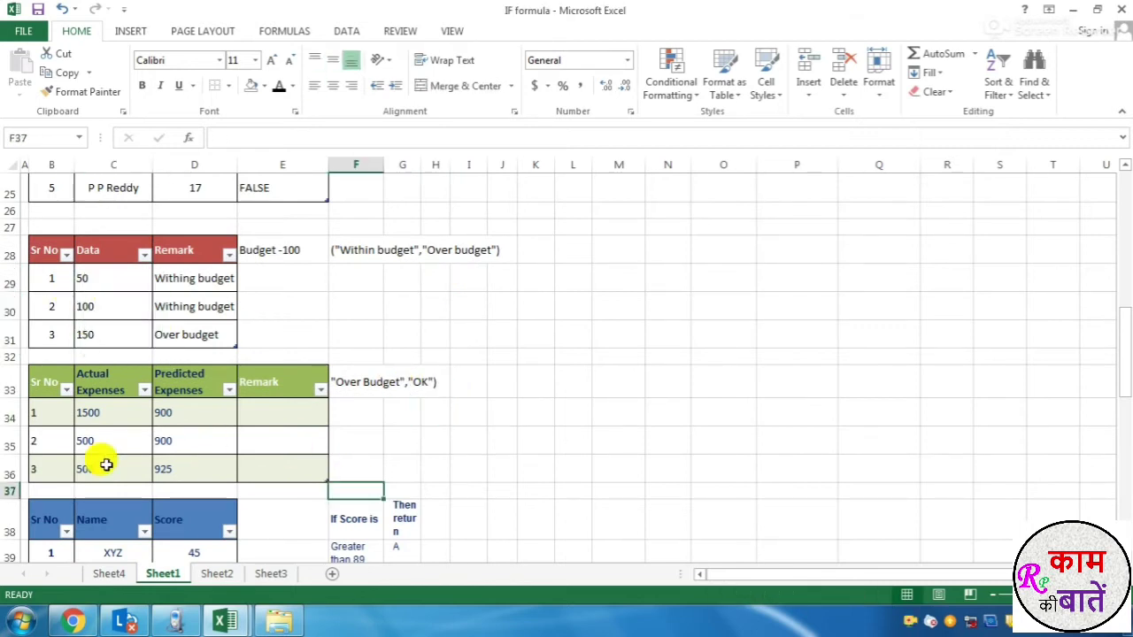
Compare the green table's Actual Expenses with its Predicted Expenses and examine the "Over Budget","OK" note beside the Remark column.
click(111, 413)
click(101, 437)
drag(194, 425, 188, 466)
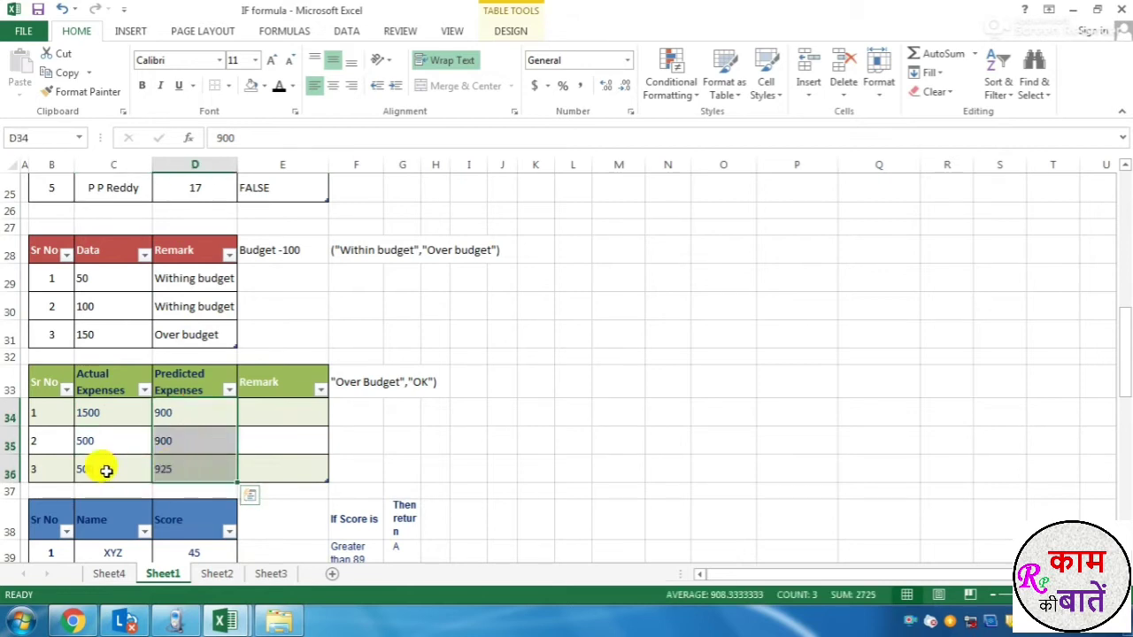
click(173, 441)
click(178, 413)
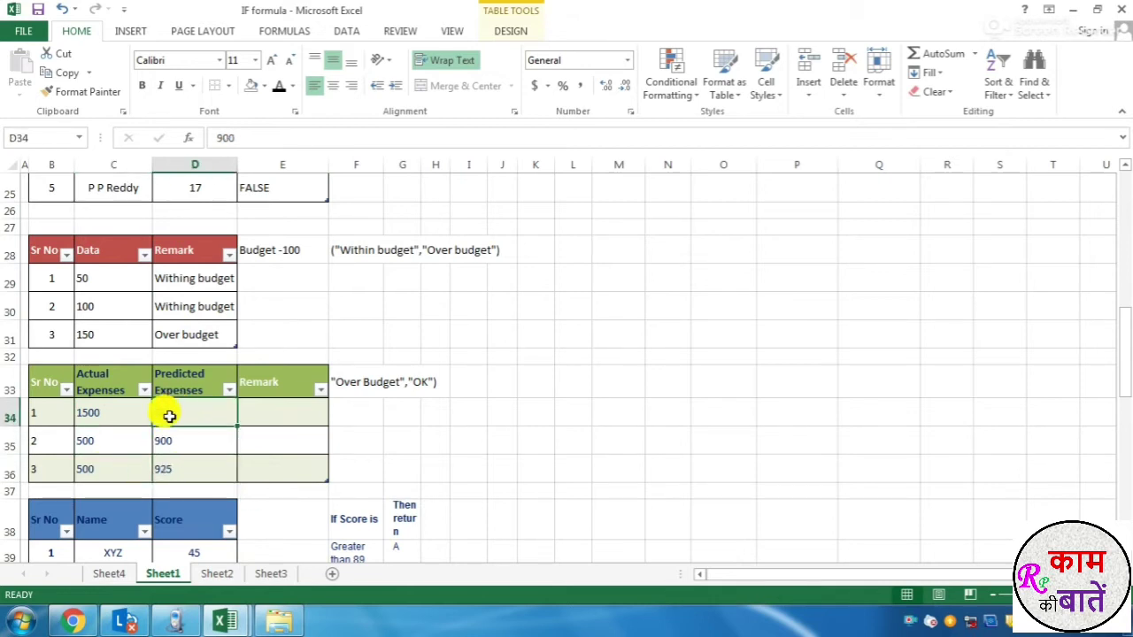
click(94, 409)
click(97, 437)
click(99, 469)
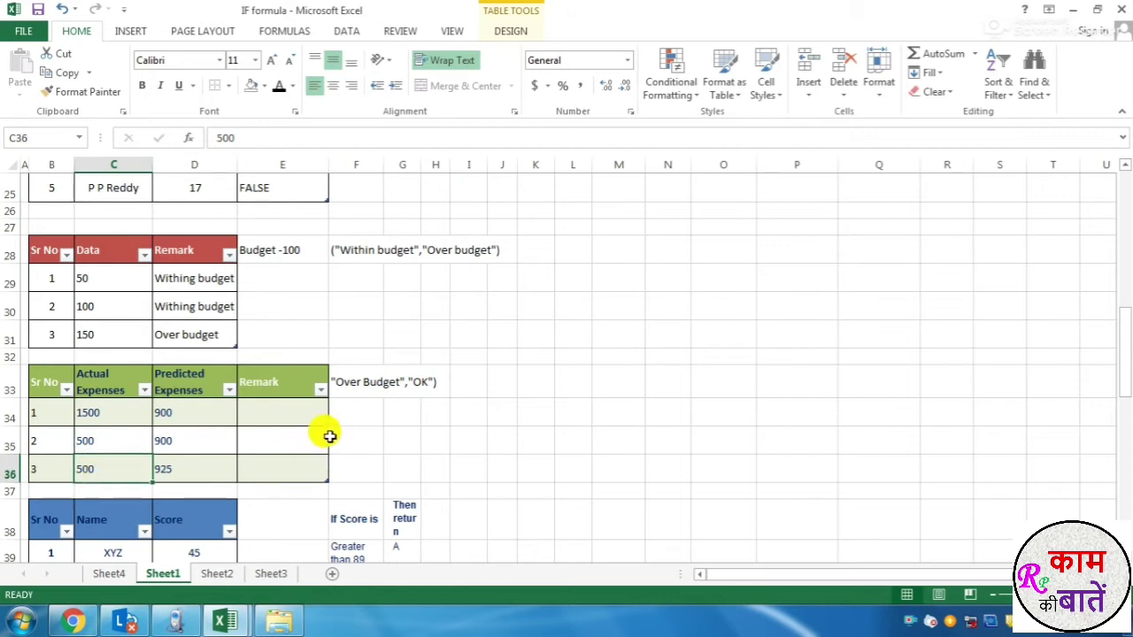
click(332, 384)
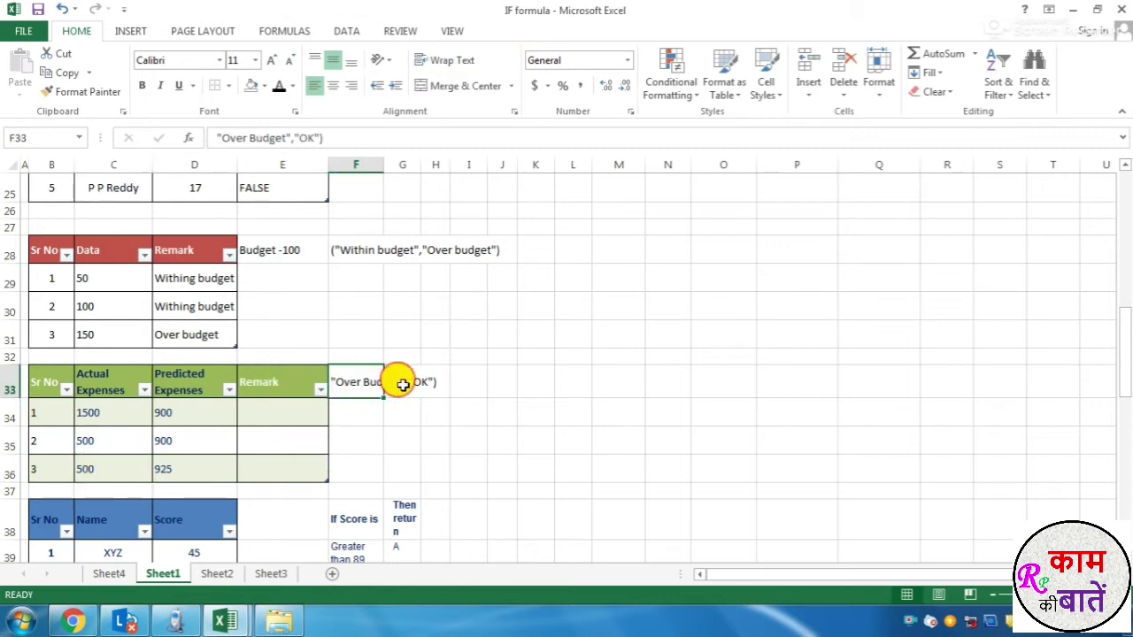
click(434, 381)
click(278, 409)
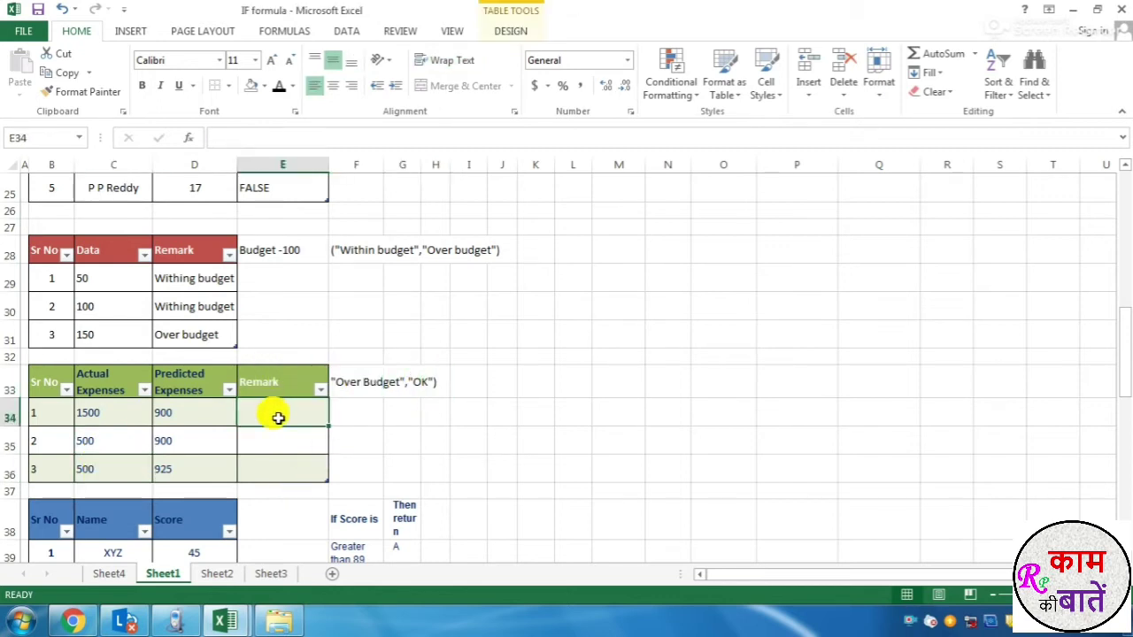
Begin an IF formula in the green table's first Remark cell, testing whether Actual Expenses is less than Predicted Expenses.
text(=IF()
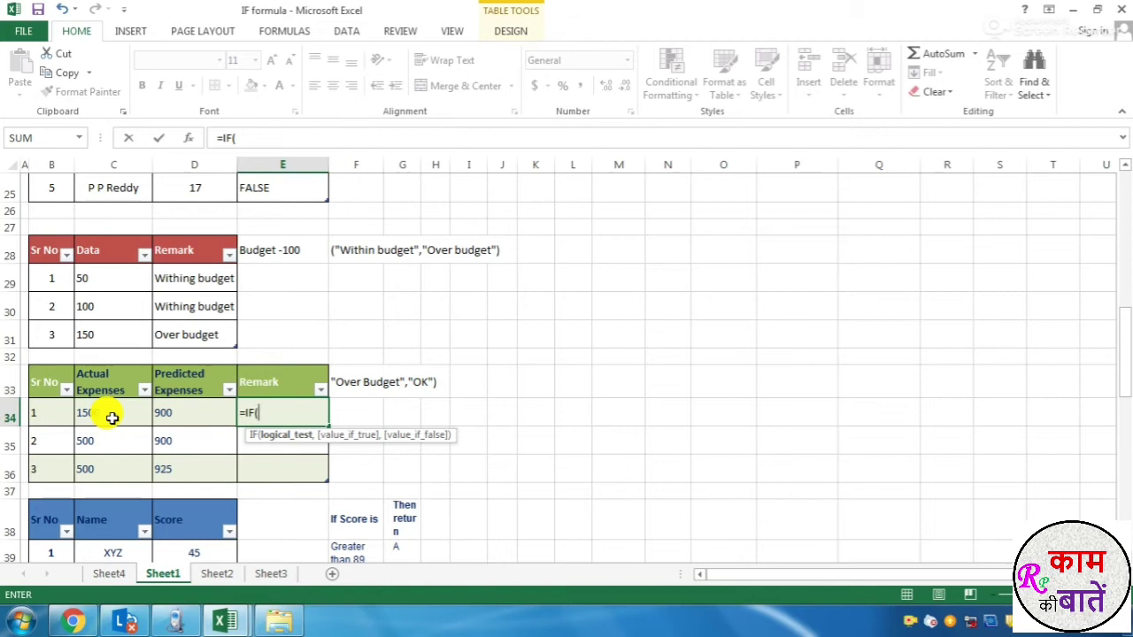
click(112, 414)
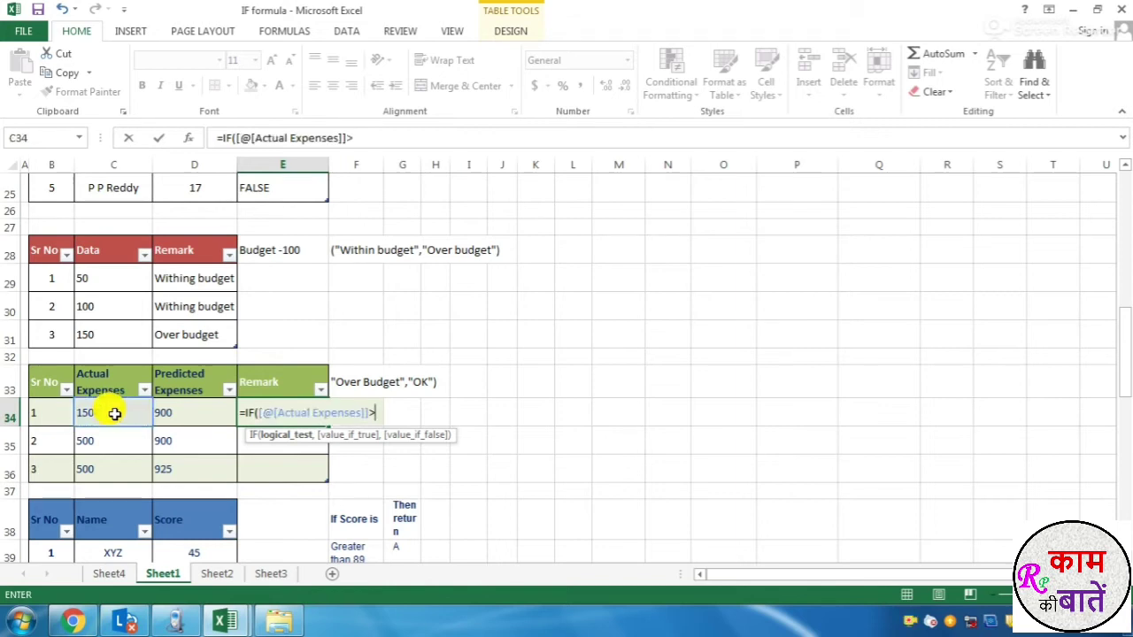
text(>)
click(171, 414)
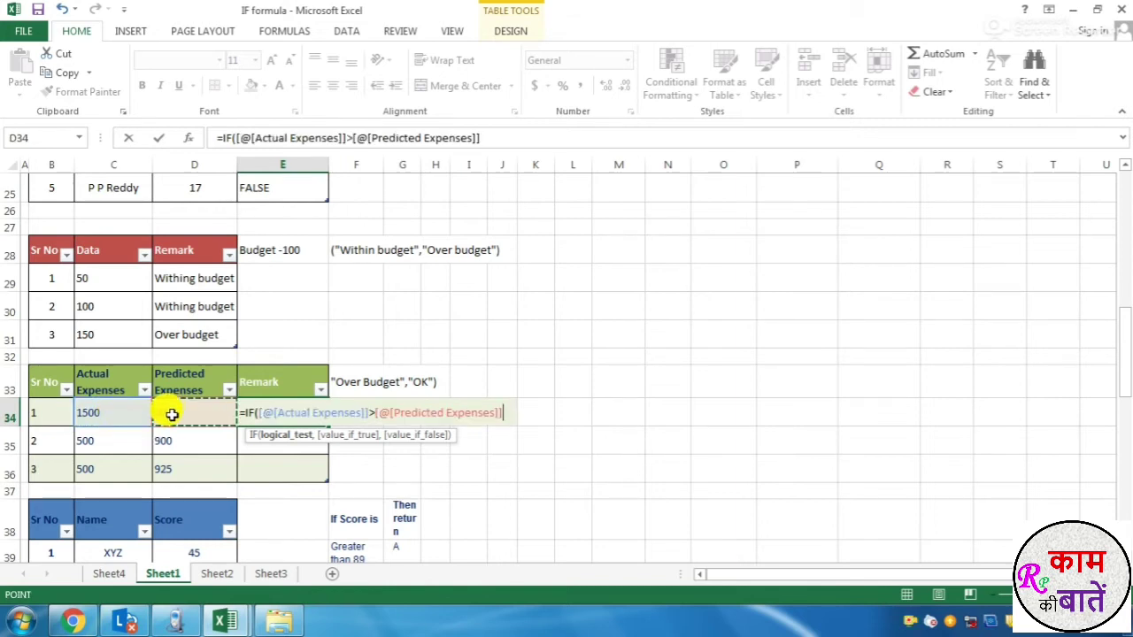
text(,)
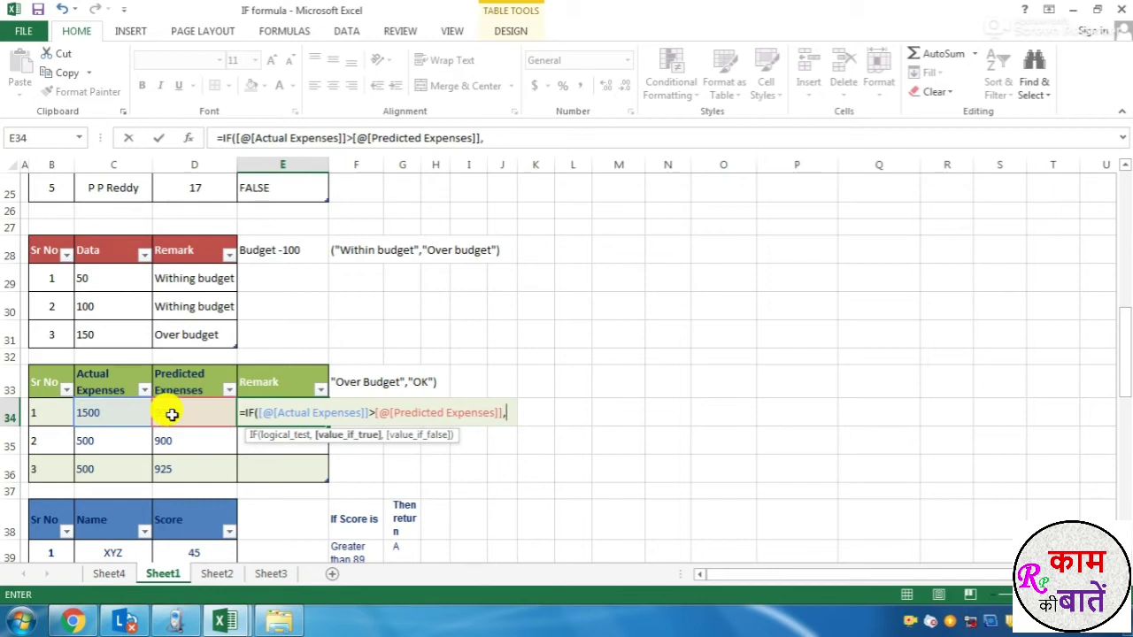
click(370, 416)
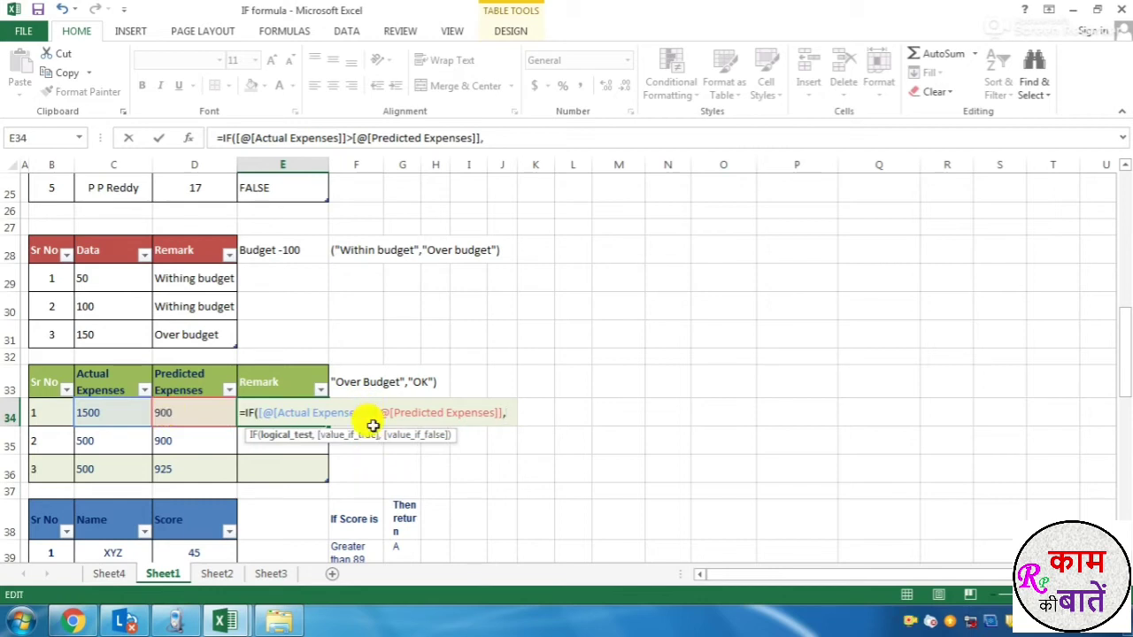
key(BackSpace)
text(<)
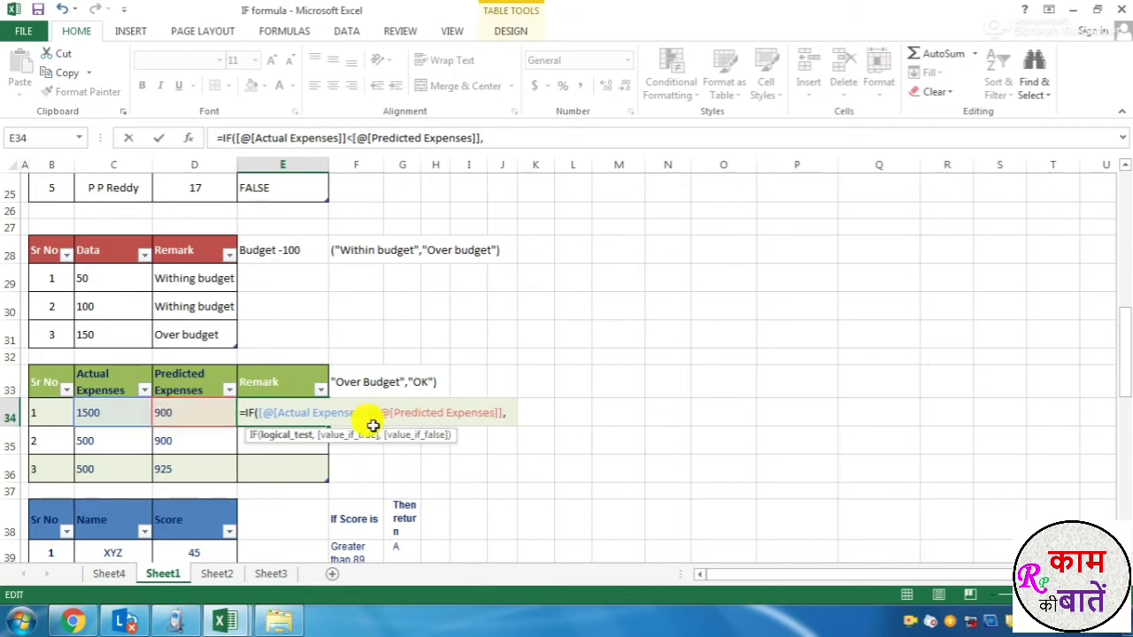
Complete the green table's Remark formula with "OK" as the true result and "Over budget" as the false result.
click(491, 138)
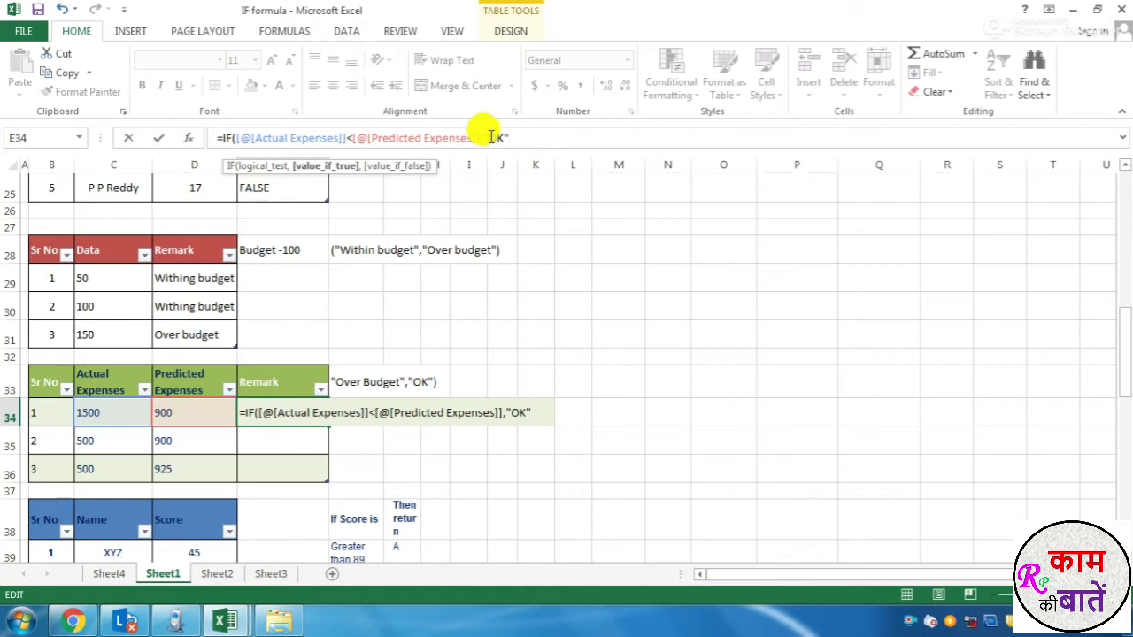
text(,)
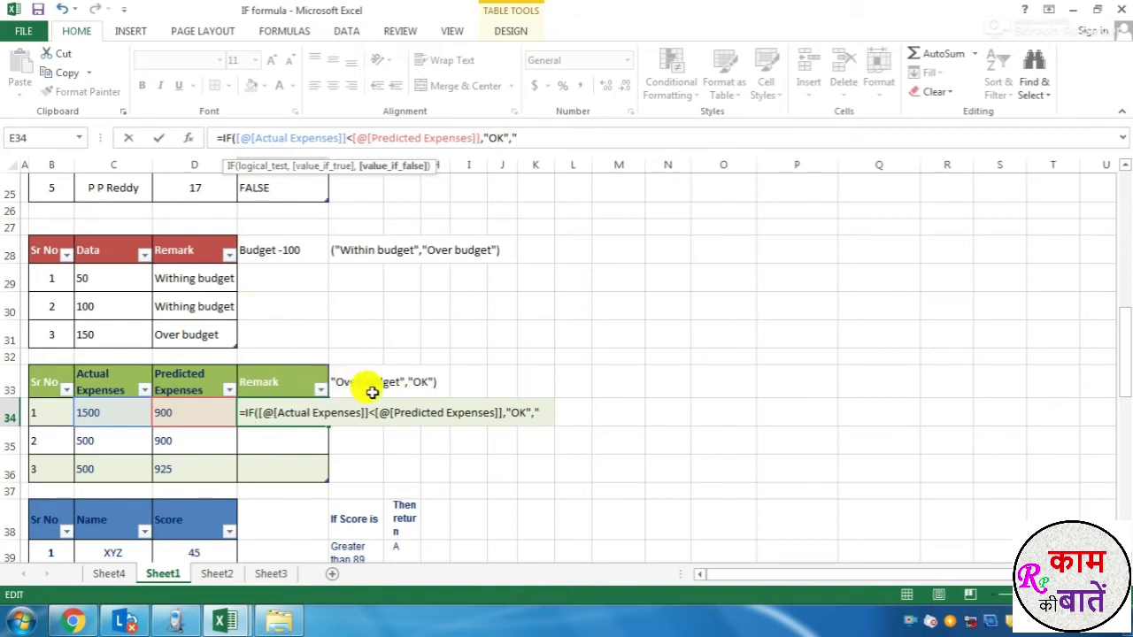
text("O)
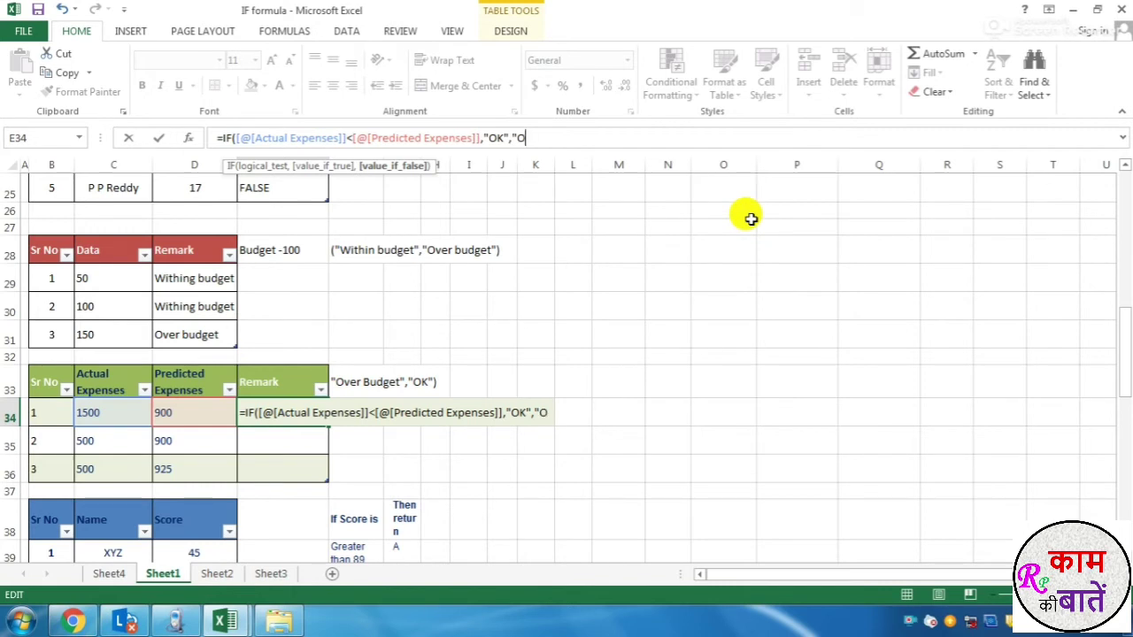
text(VER)
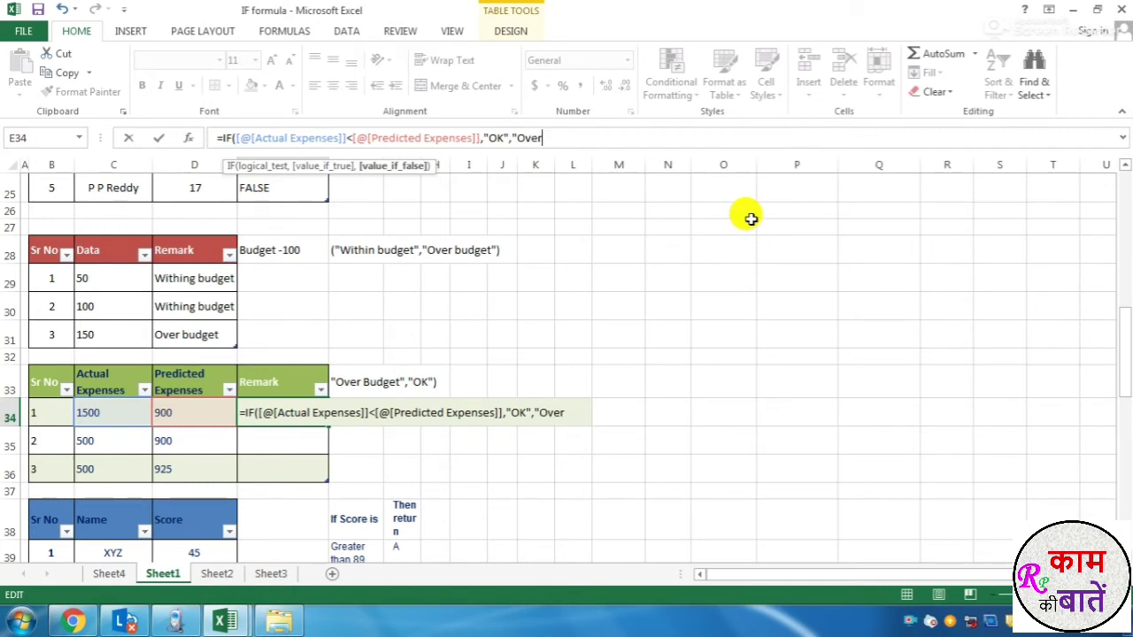
text( budget")
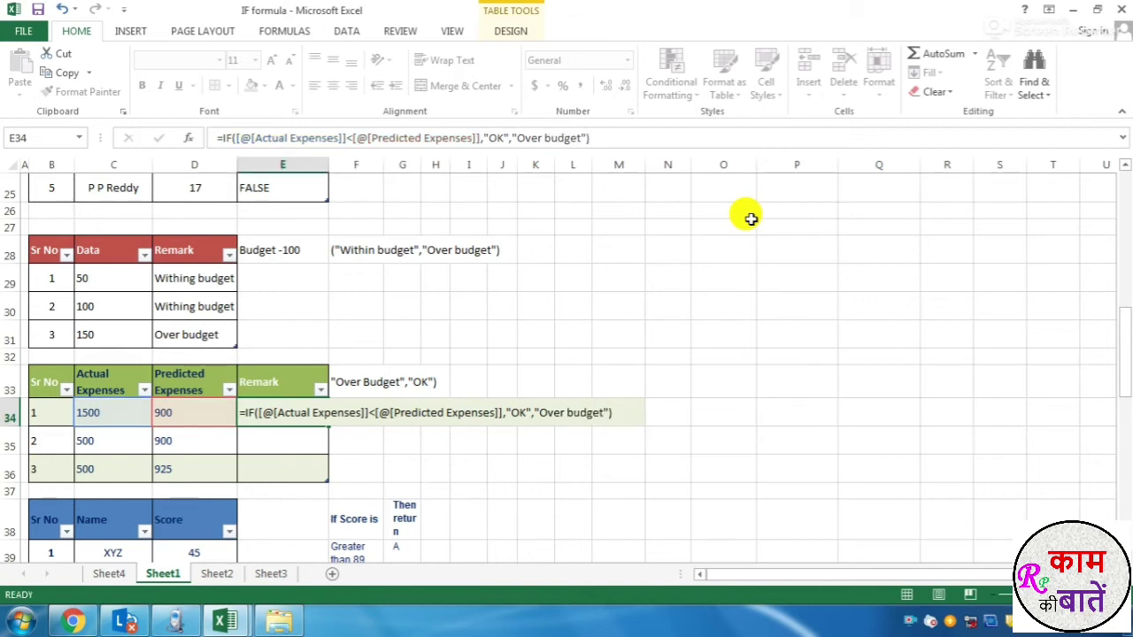
key(Return)
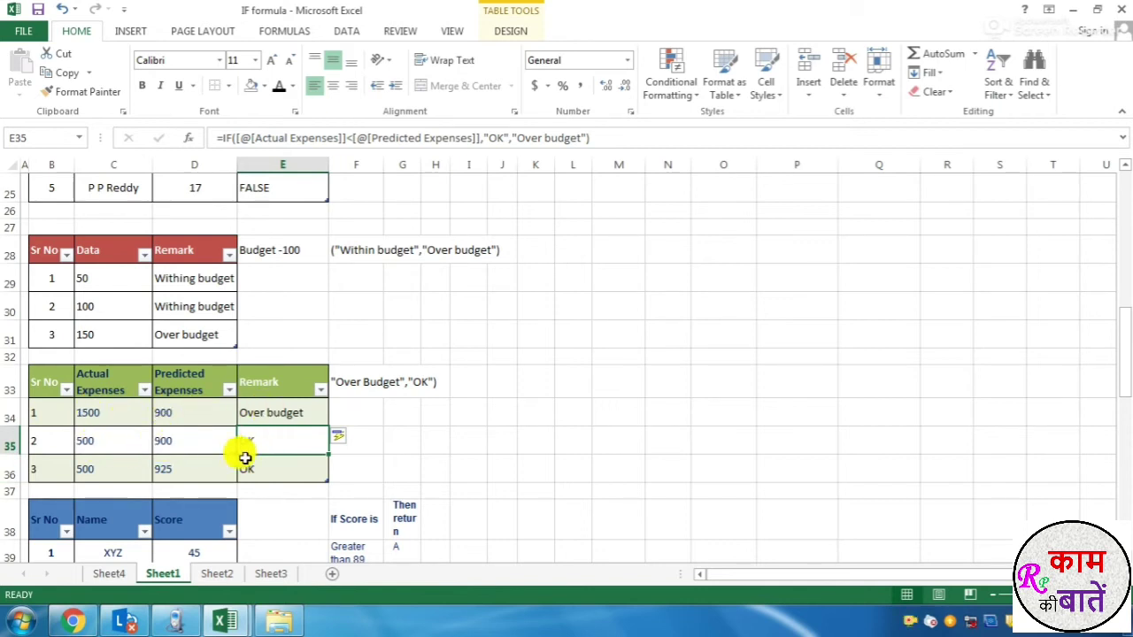
Set the green table's third Actual Expenses value to 750.
click(122, 471)
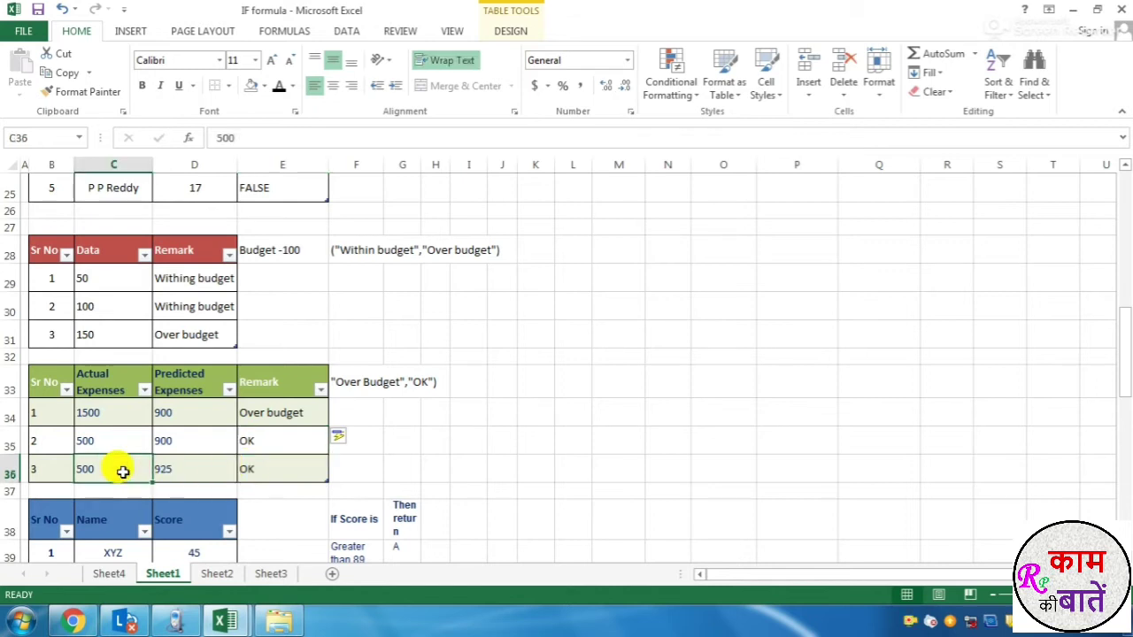
text(750)
key(Return)
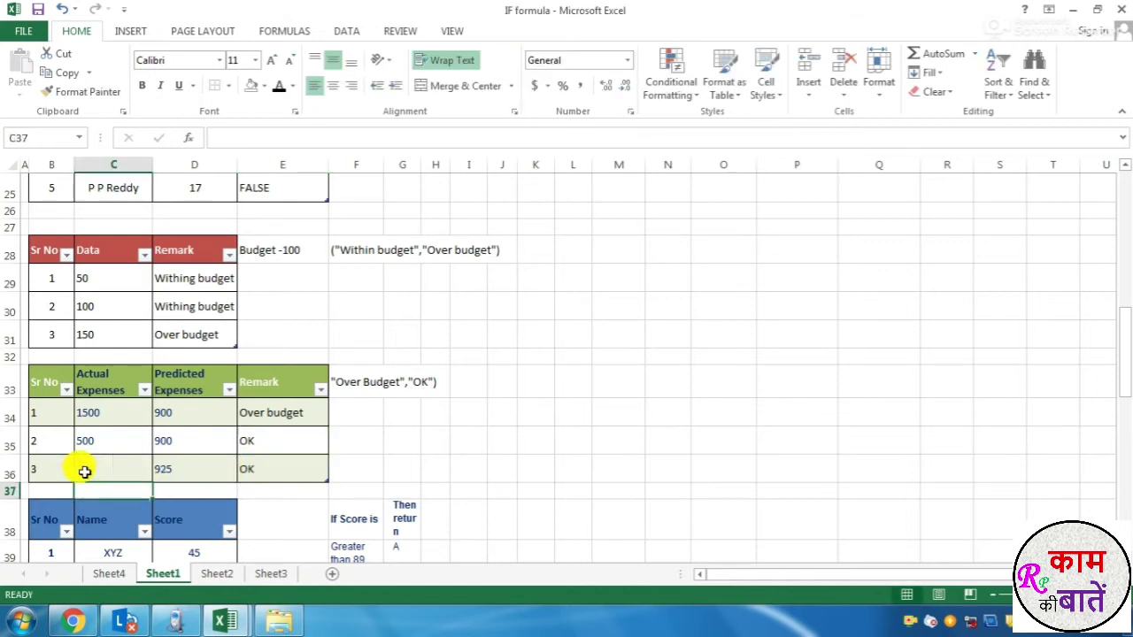
Test the third Remark in the green table with 950 as Actual Expenses, and undo that change.
click(83, 468)
text(9)
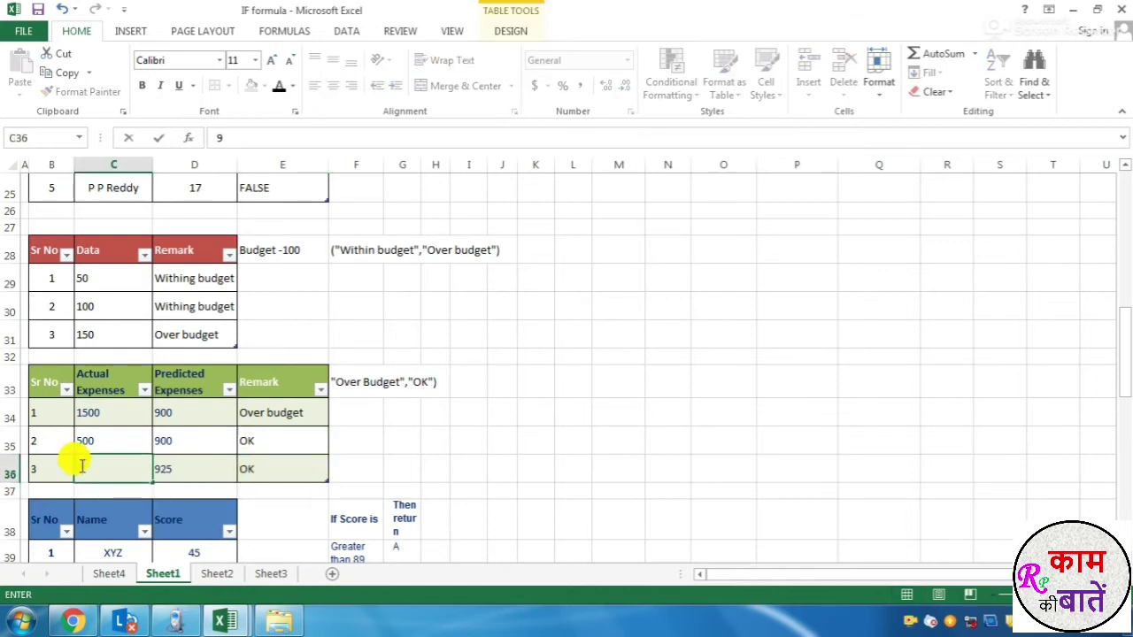
text(50)
key(Return)
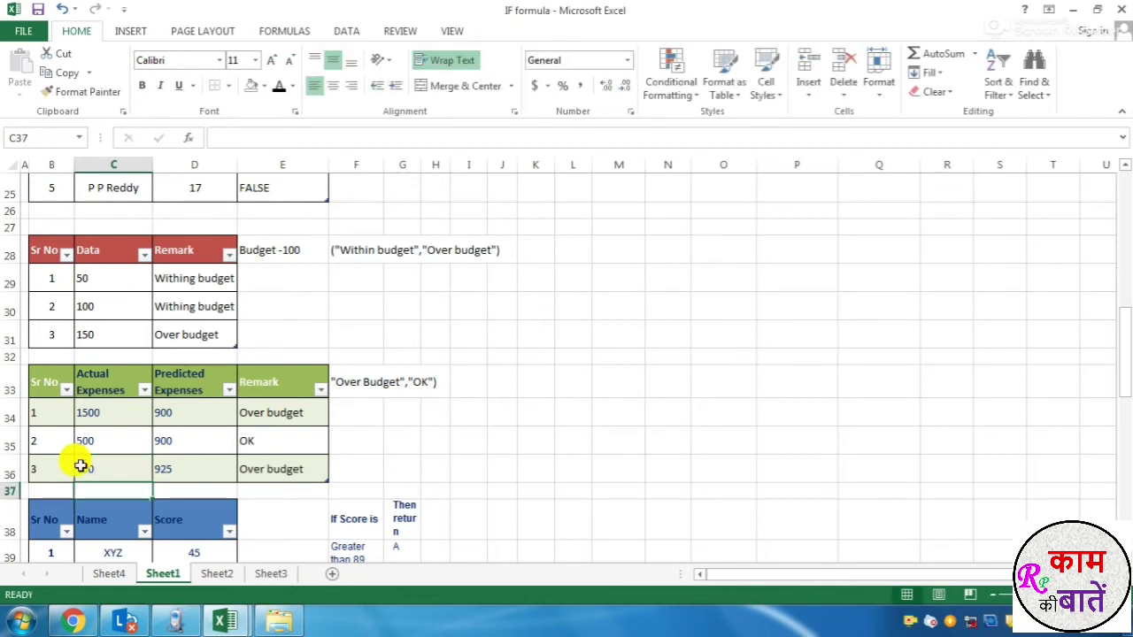
key(ctrl+z)
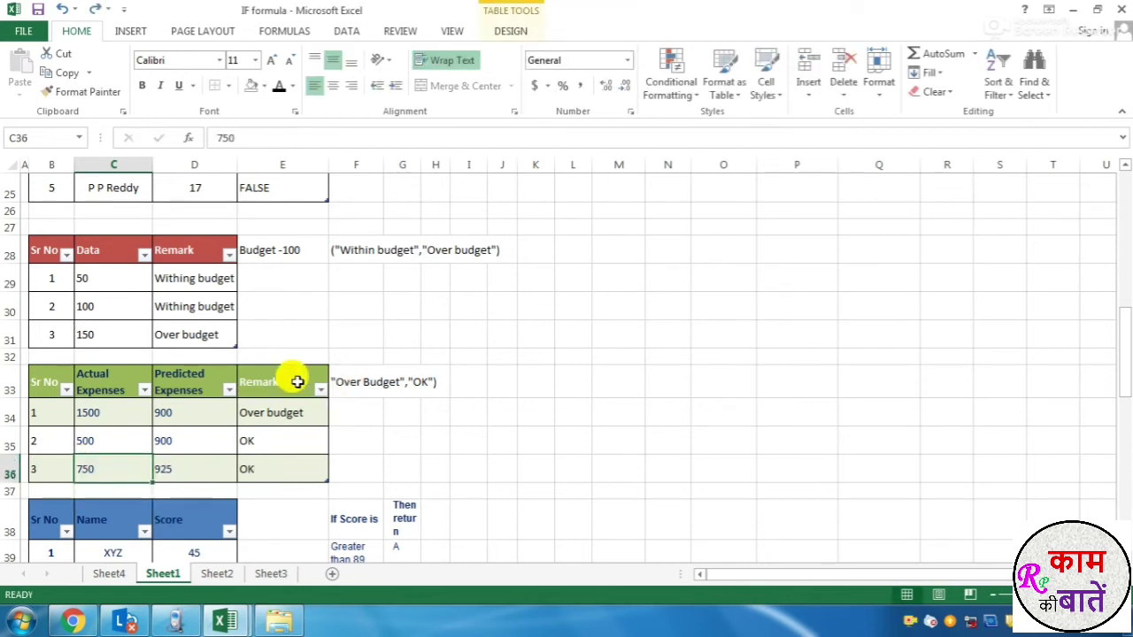
Compare the first Remark formulas of the red and green tables and the "Over Budget","OK" note.
click(359, 375)
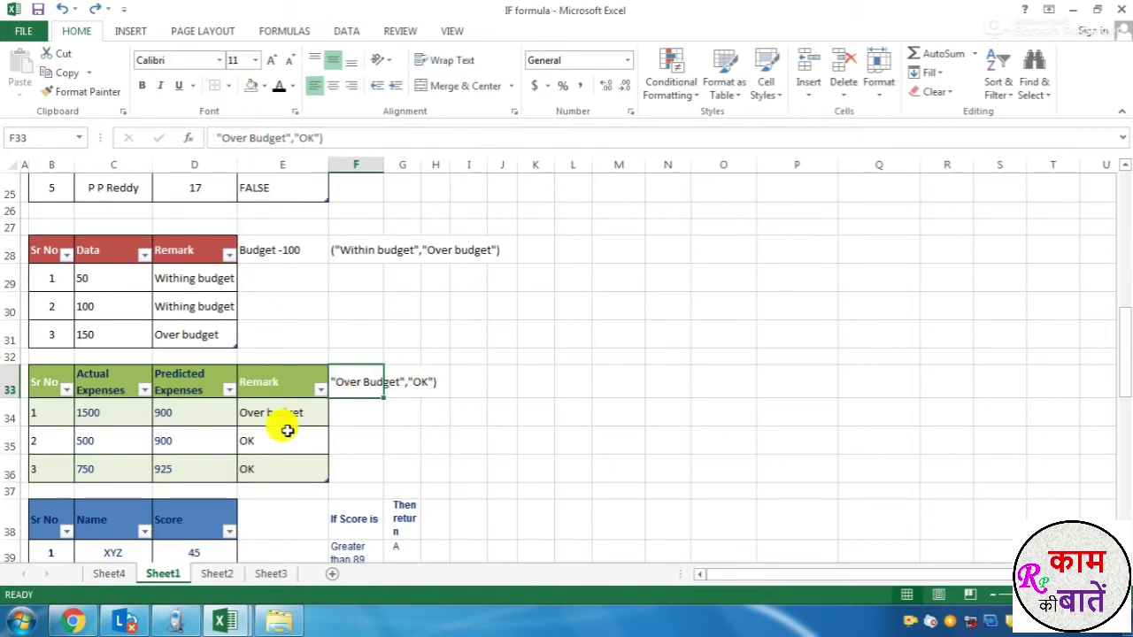
click(177, 281)
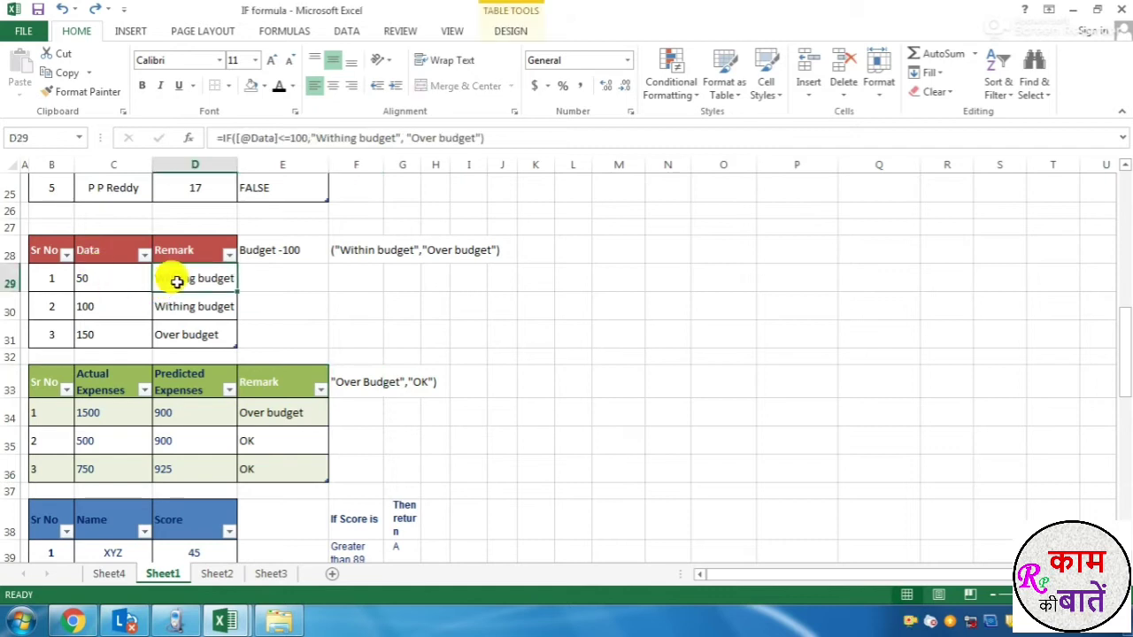
click(260, 416)
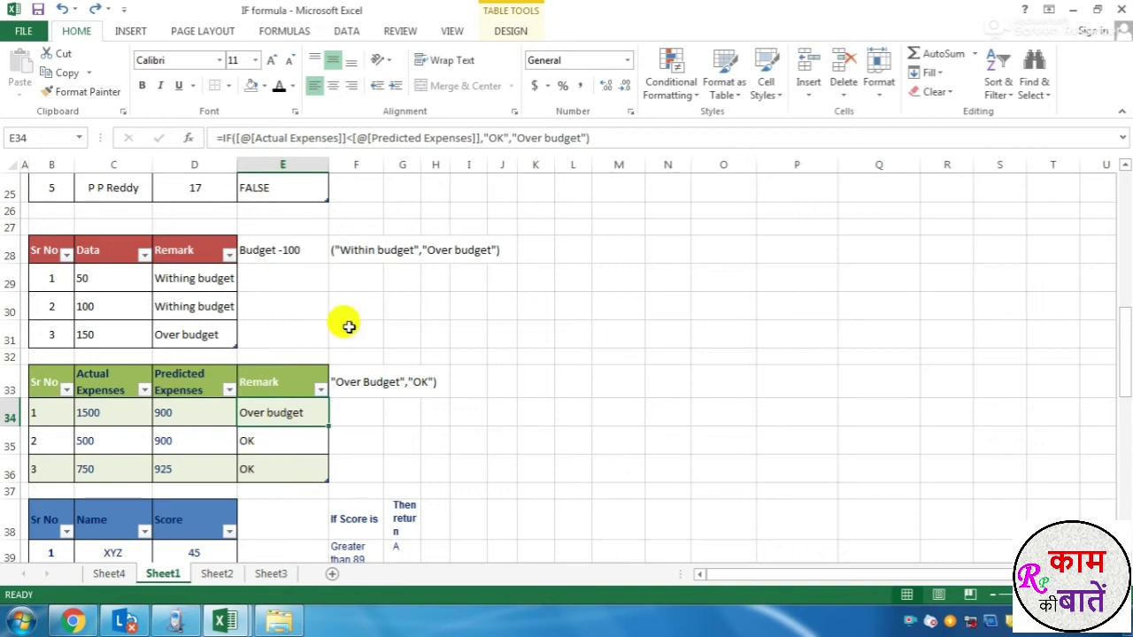
Review the Name and Score columns of the blue score table below the expenses table.
scroll(485, 437, down, 2)
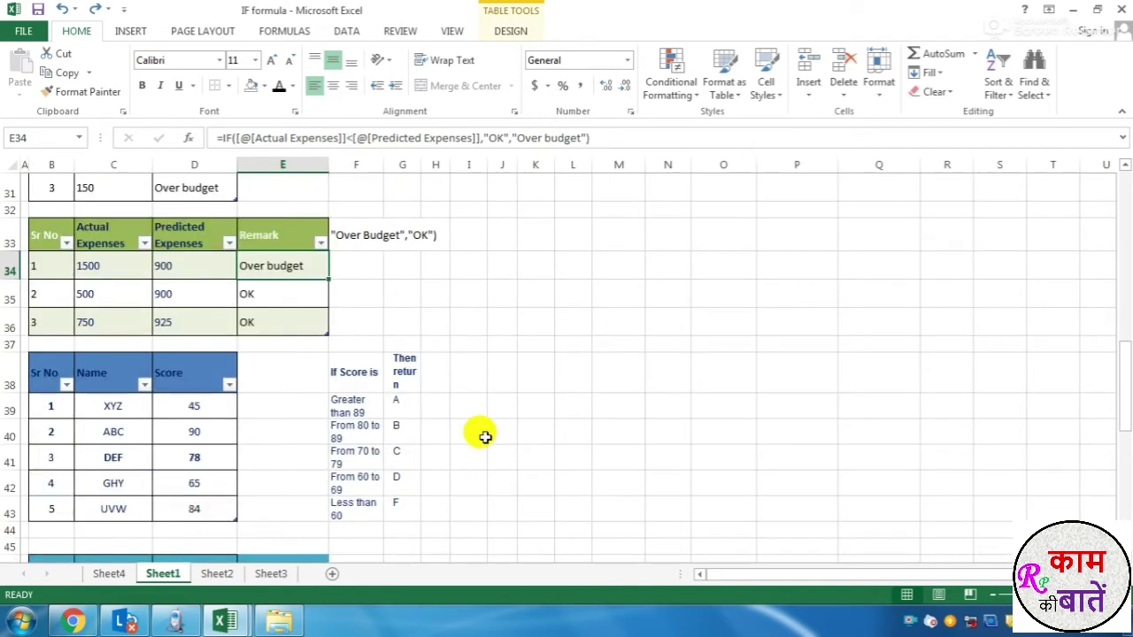
click(487, 447)
scroll(487, 447, down, 2)
scroll(487, 447, up, 1)
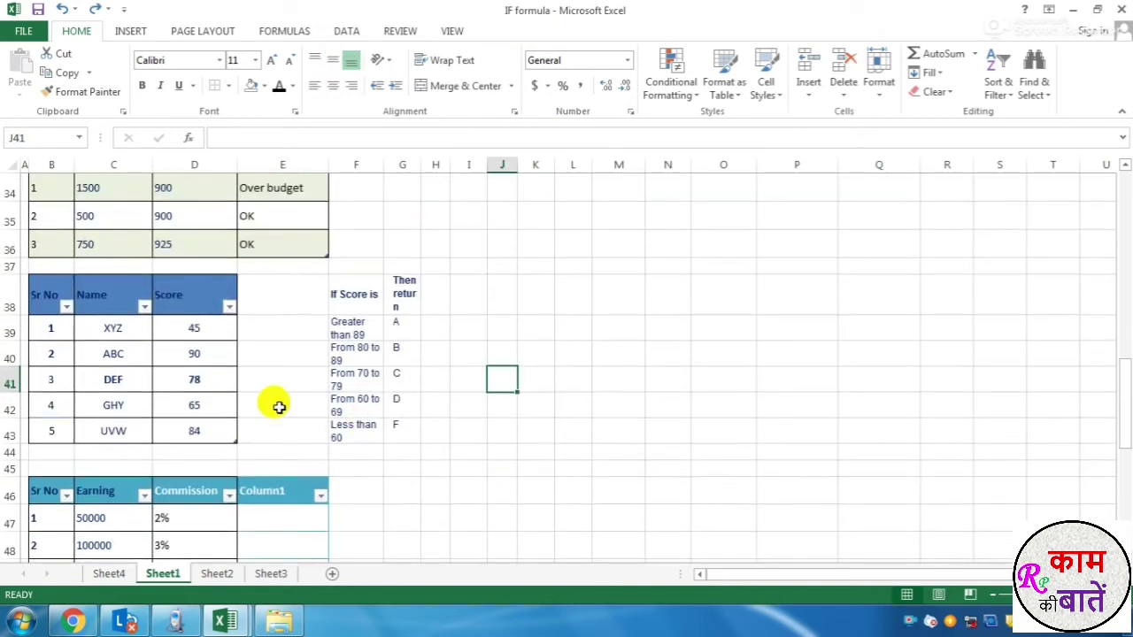
drag(97, 336, 95, 430)
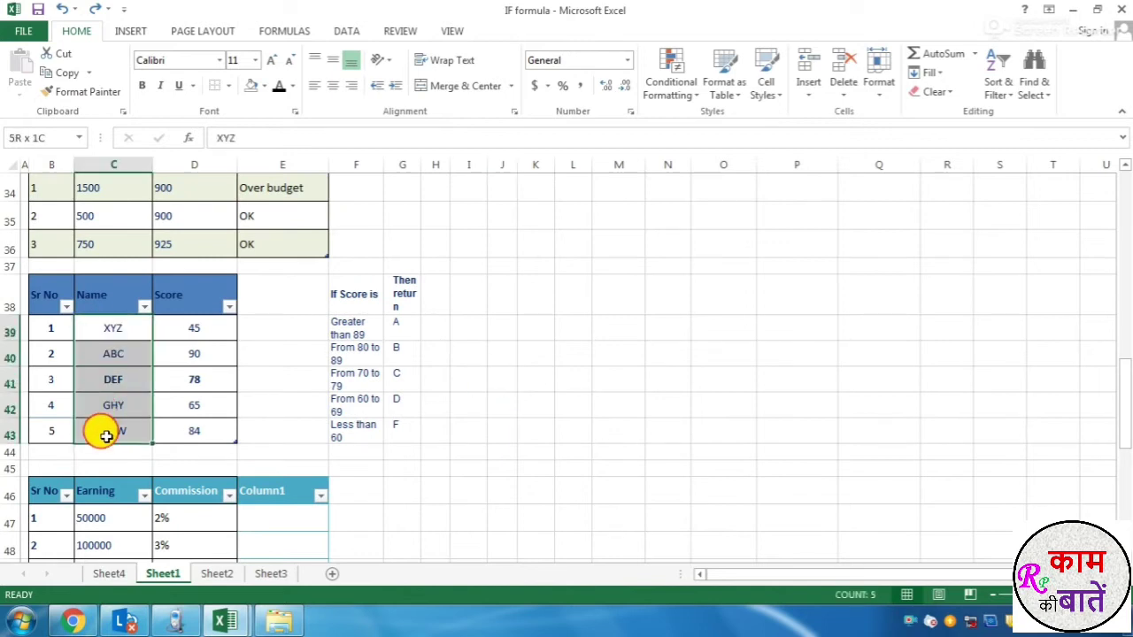
drag(184, 324, 181, 430)
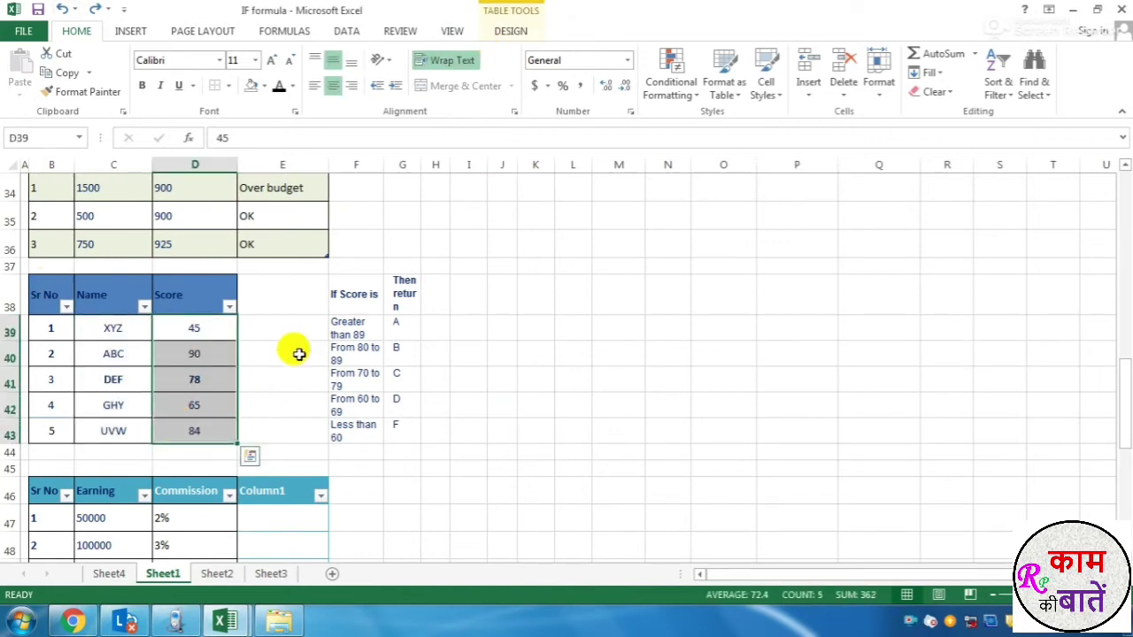
Examine each score range and its matching return grade in the criteria list beside the blue score table.
click(361, 329)
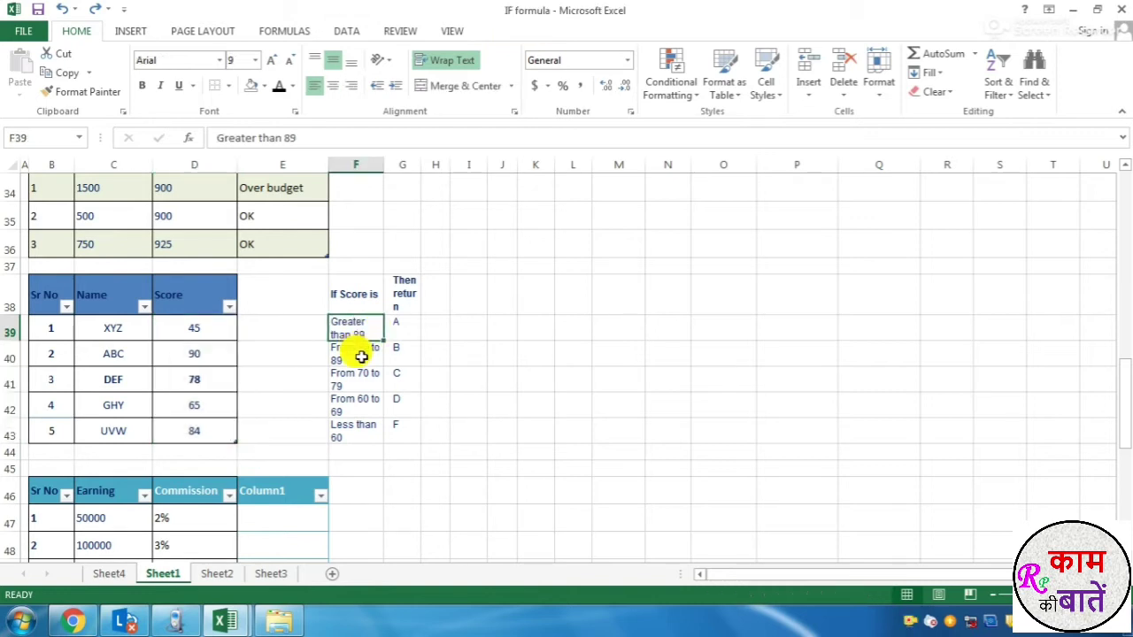
click(399, 329)
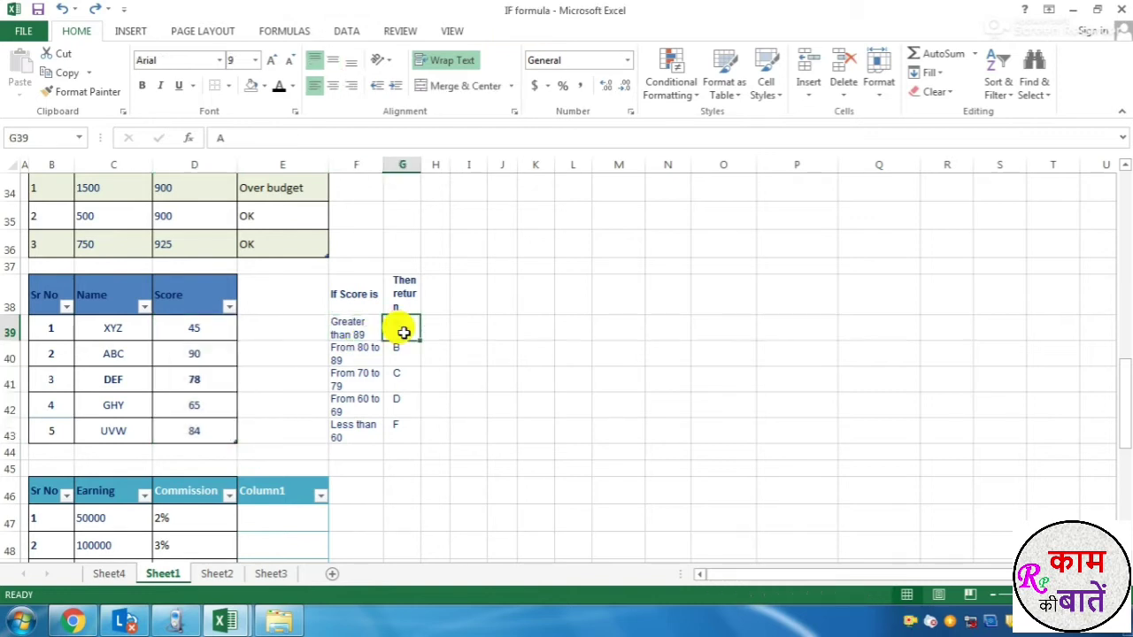
click(377, 352)
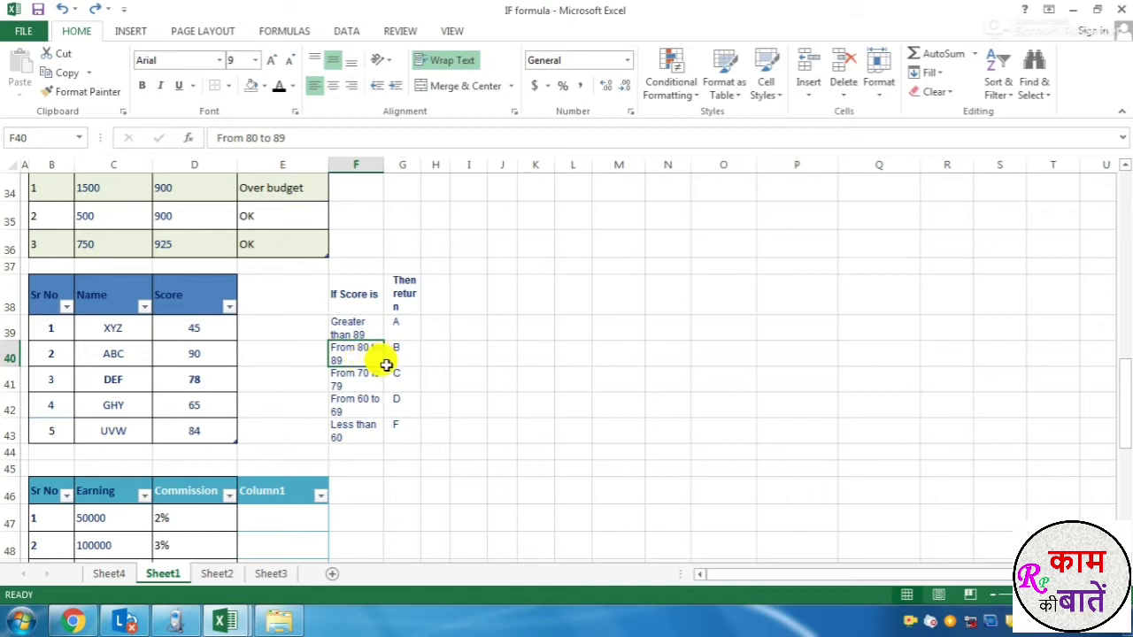
click(398, 353)
click(363, 378)
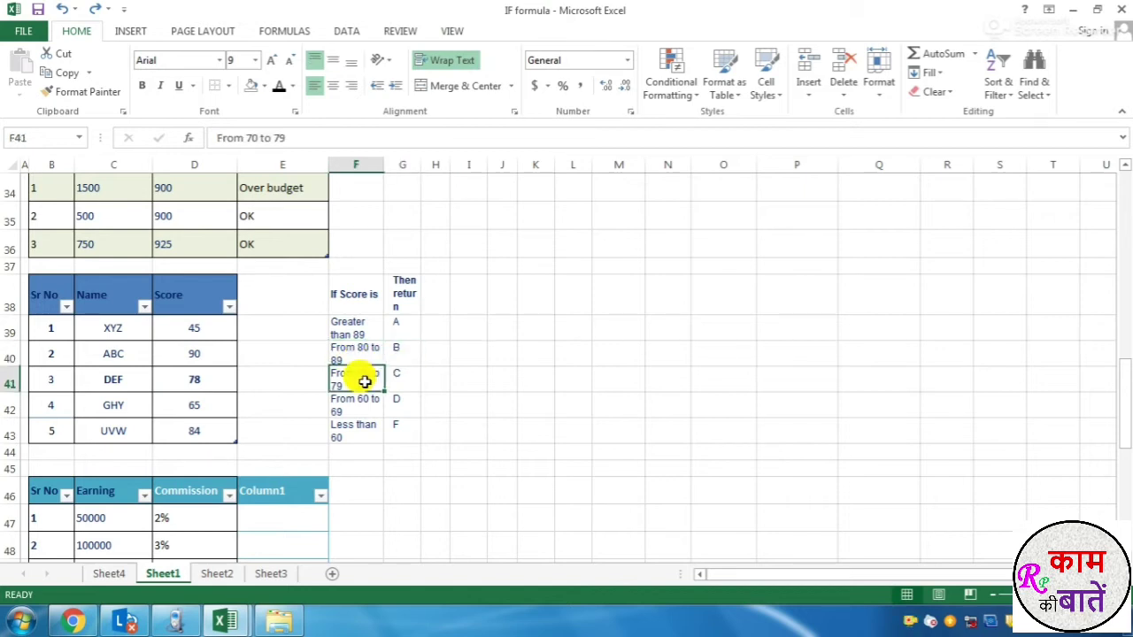
click(402, 386)
click(362, 399)
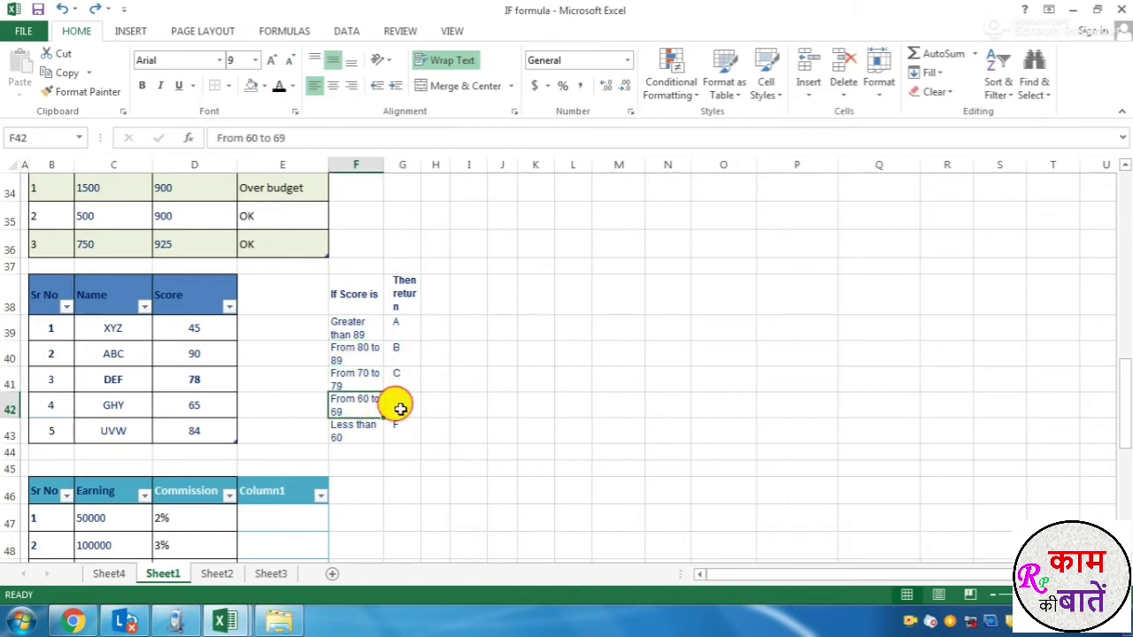
click(397, 404)
click(363, 434)
click(395, 438)
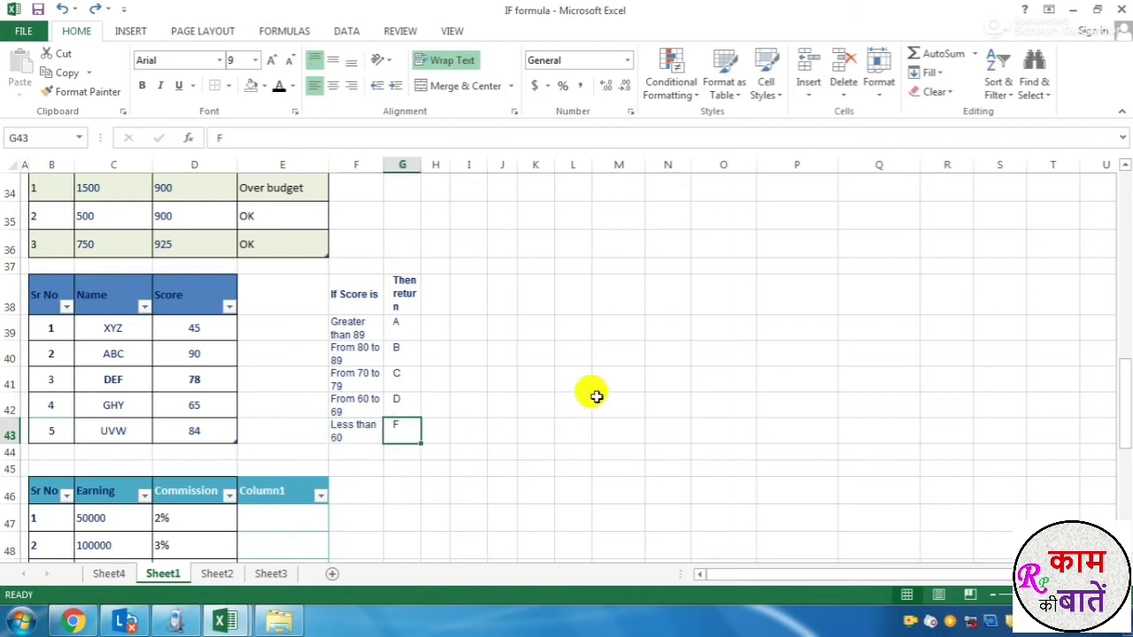
Start an IF formula in E39 beside the blue table's first score, returning "A" when Score is greater than 89.
click(286, 329)
text(=)
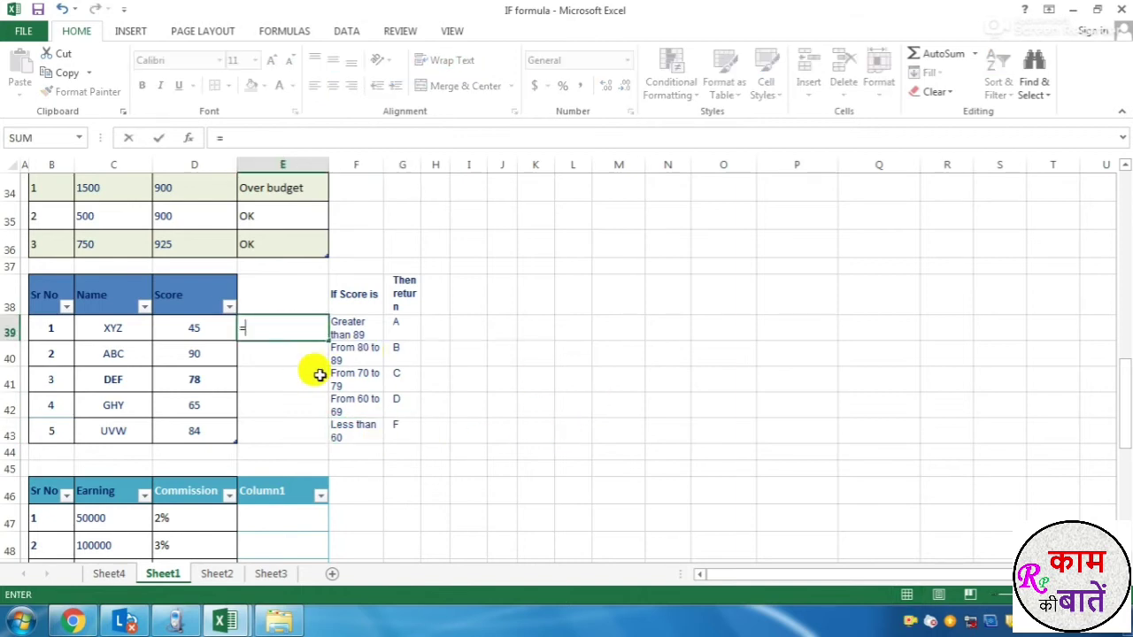
text(if)
key(Tab)
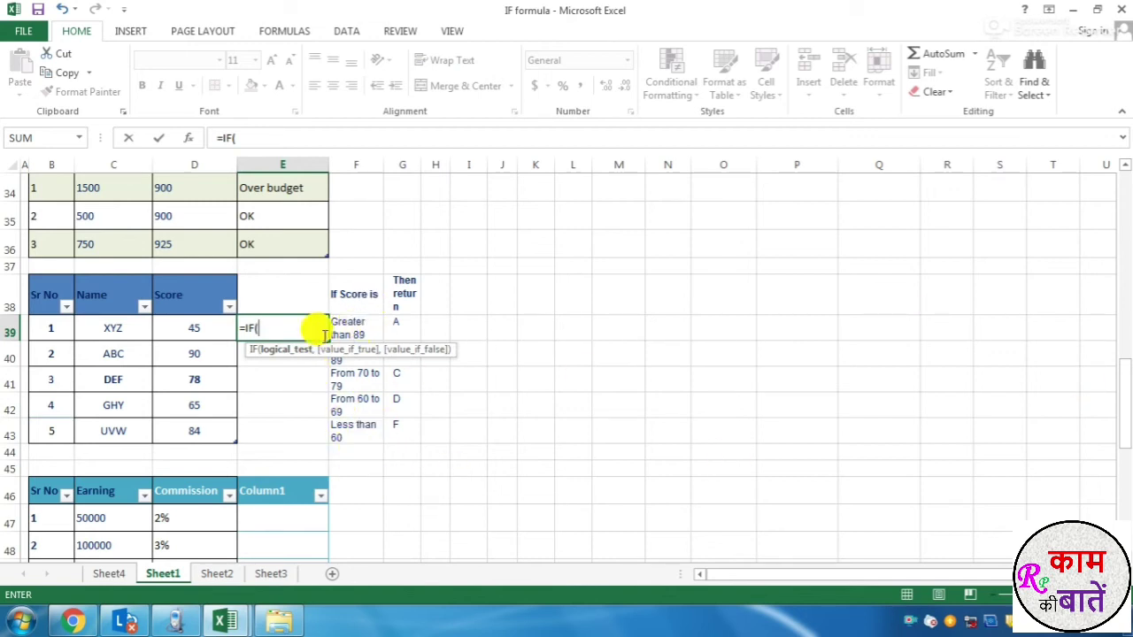
click(196, 329)
text(>)
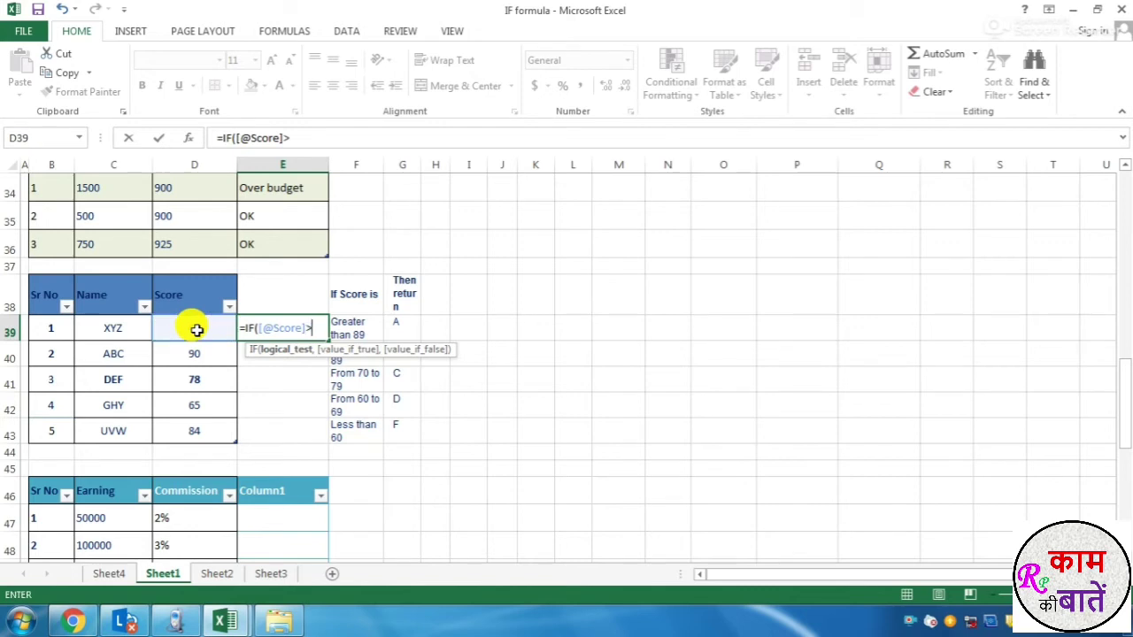
text(89,"A)
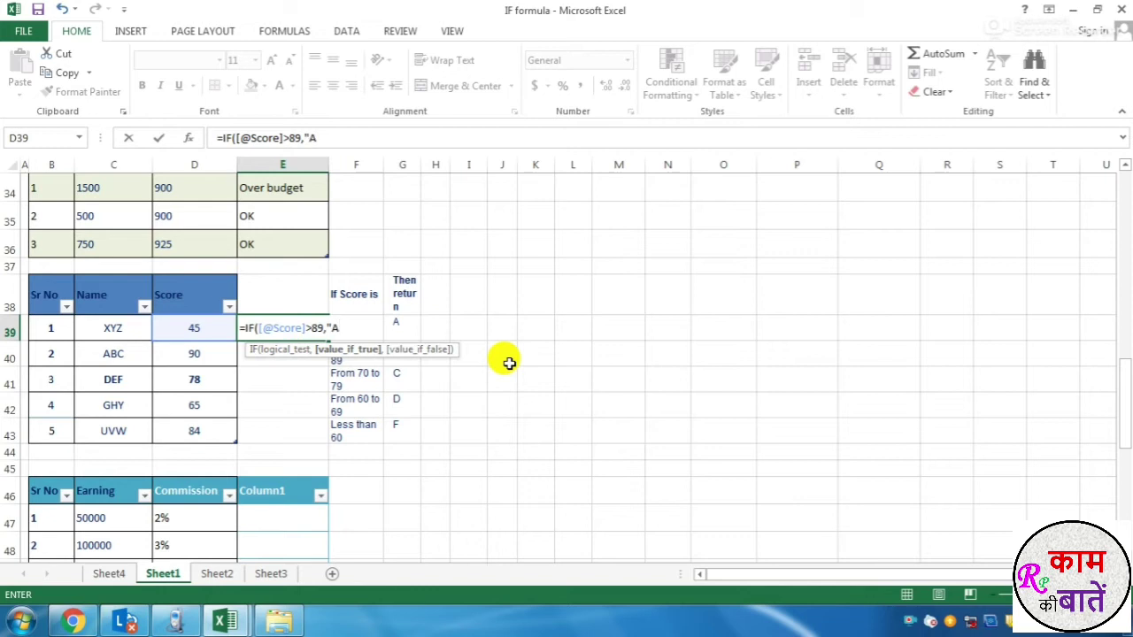
text(",)
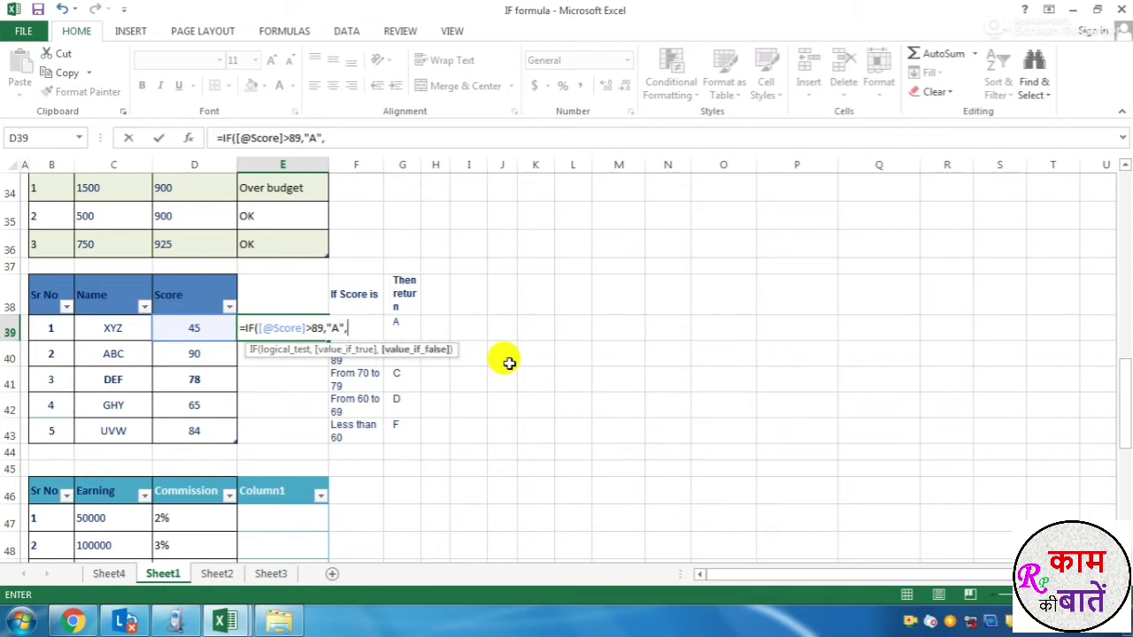
Nest a second IF in the E39 formula that returns "B" when Score is greater than 79.
text(IF()
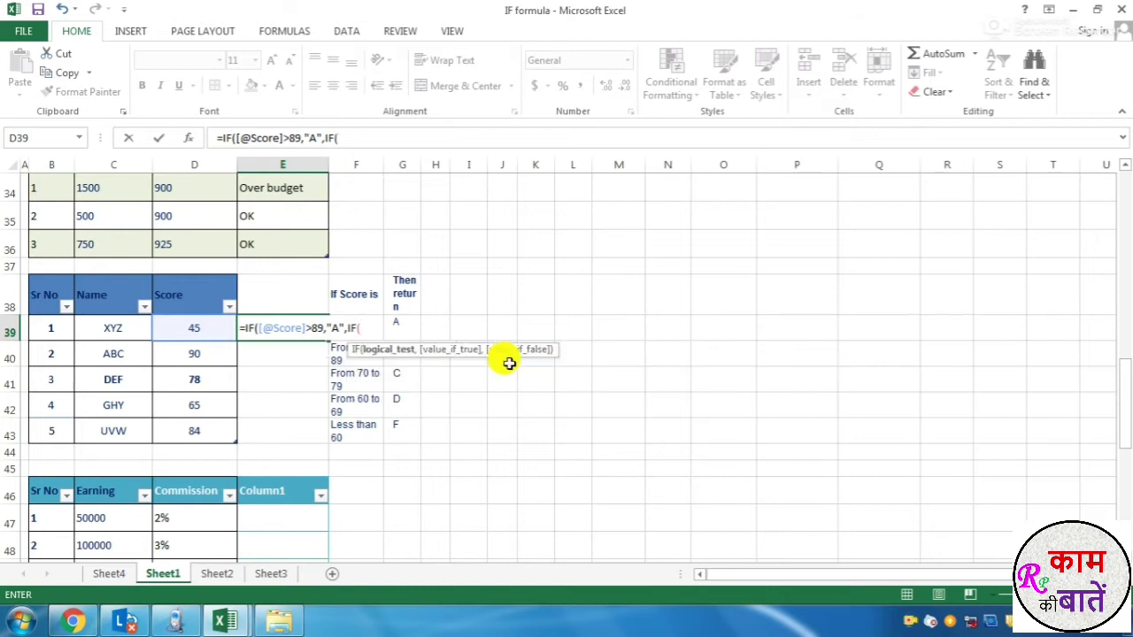
click(192, 331)
text(>79)
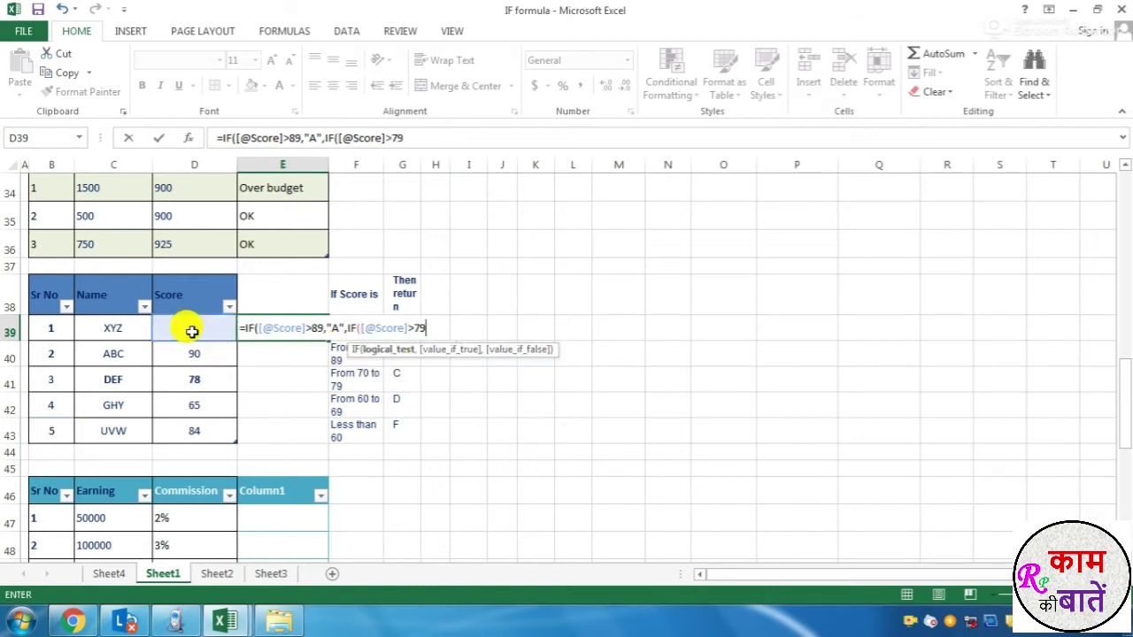
text(,)
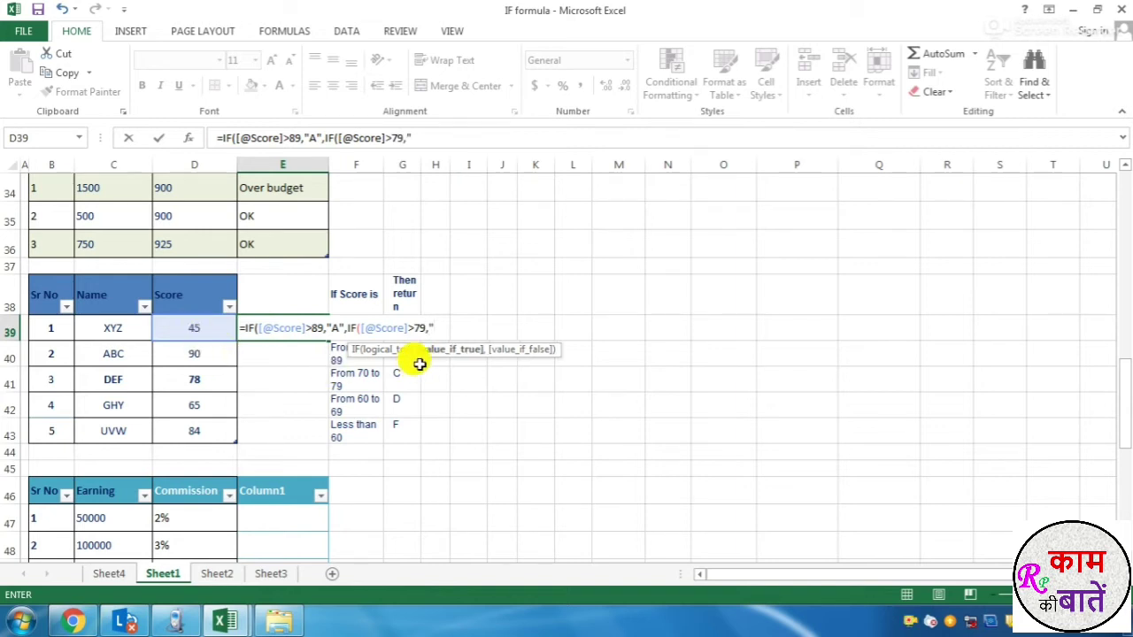
text("B",)
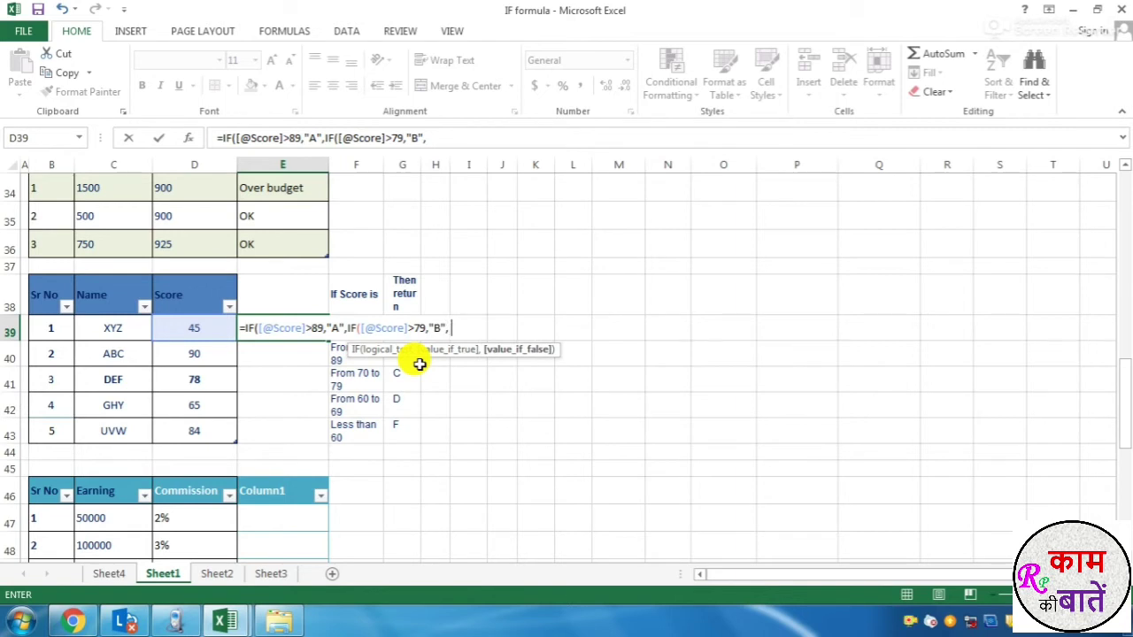
Nest a third IF in the E39 formula with the test >70 returning "C".
text( IF()
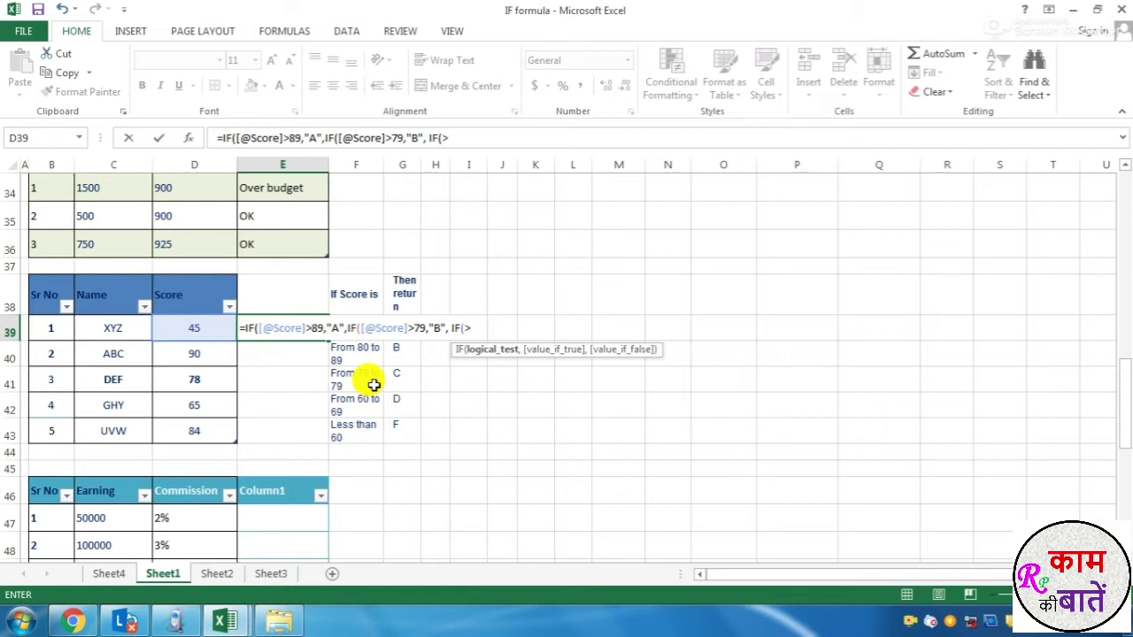
text(>70,)
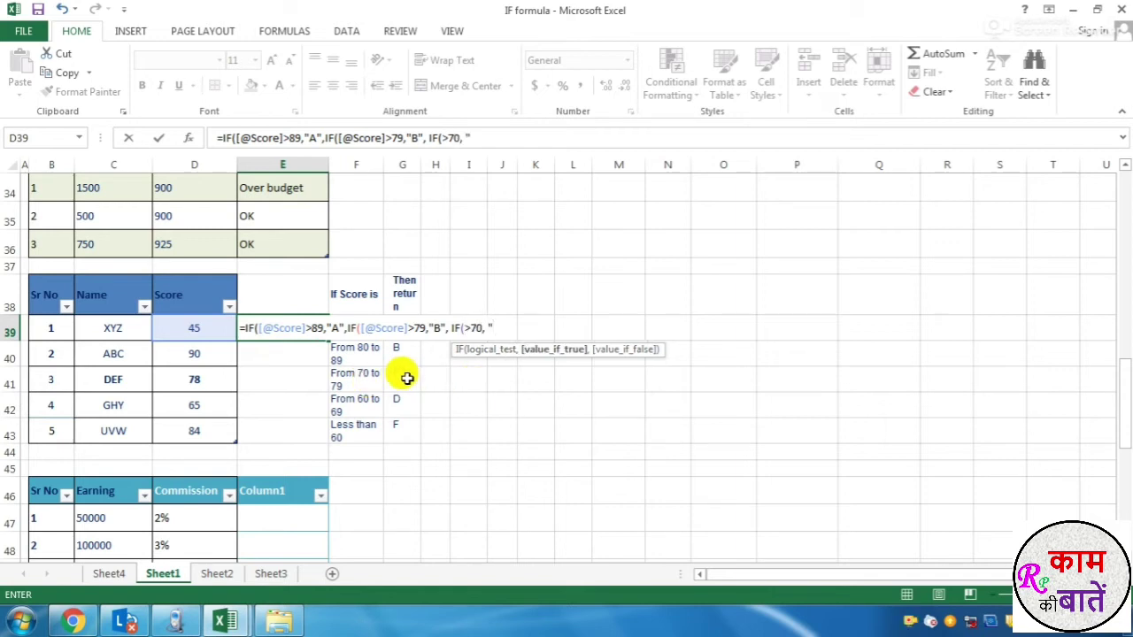
text( "C",)
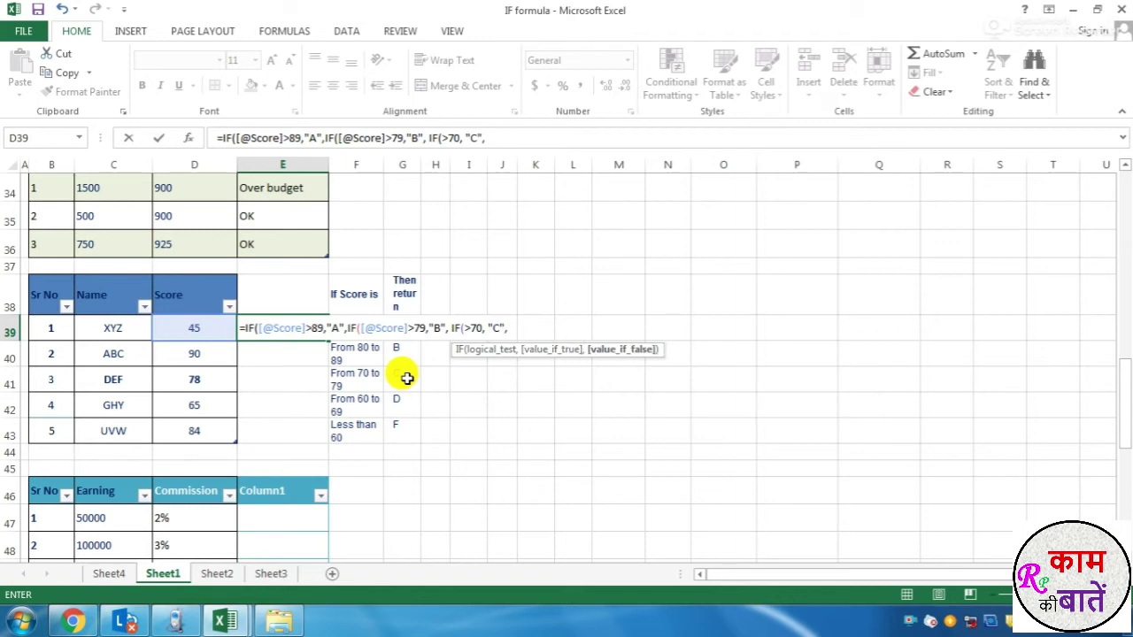
Nest a fourth IF in E39 returning "D" when Score is greater than 60 and "F" otherwise, and try to enter the formula.
text(IF()
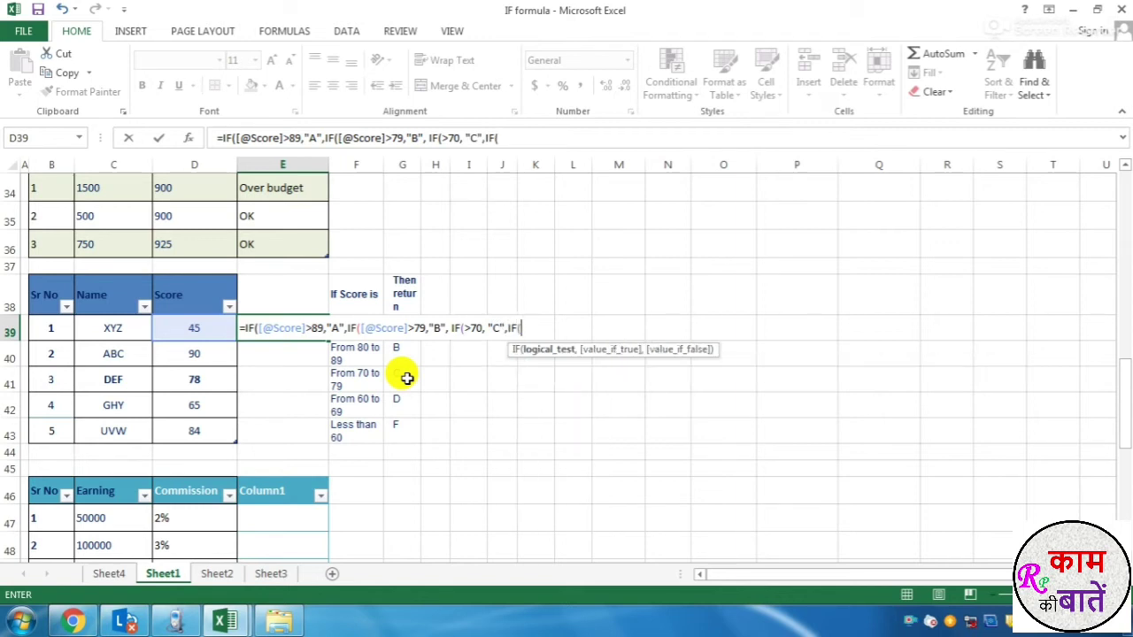
click(185, 327)
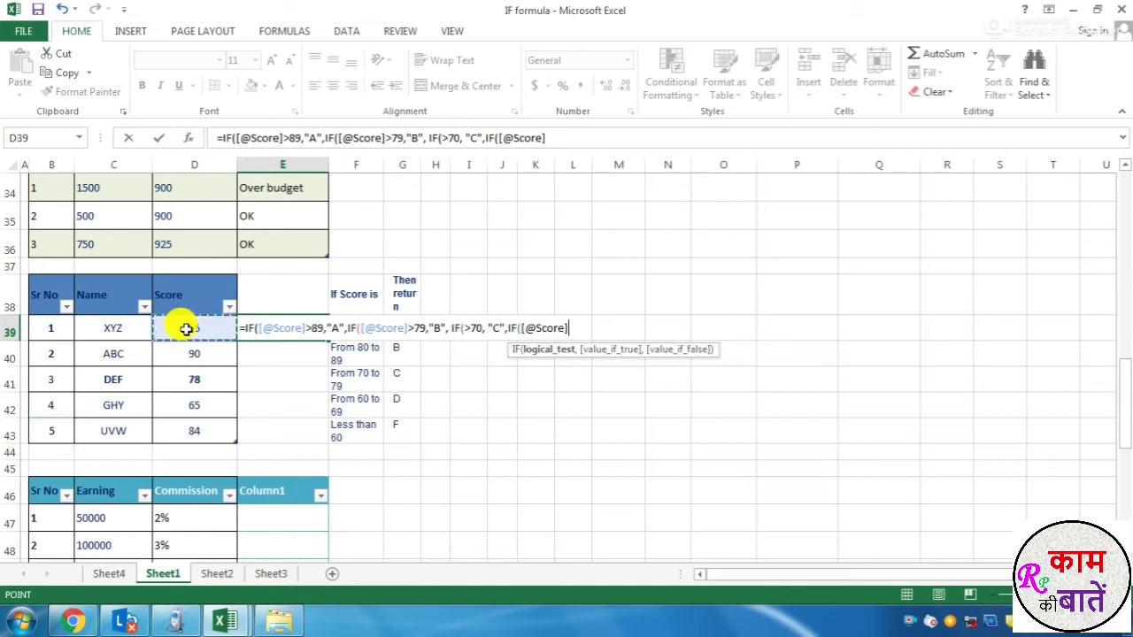
text(>60,"D)
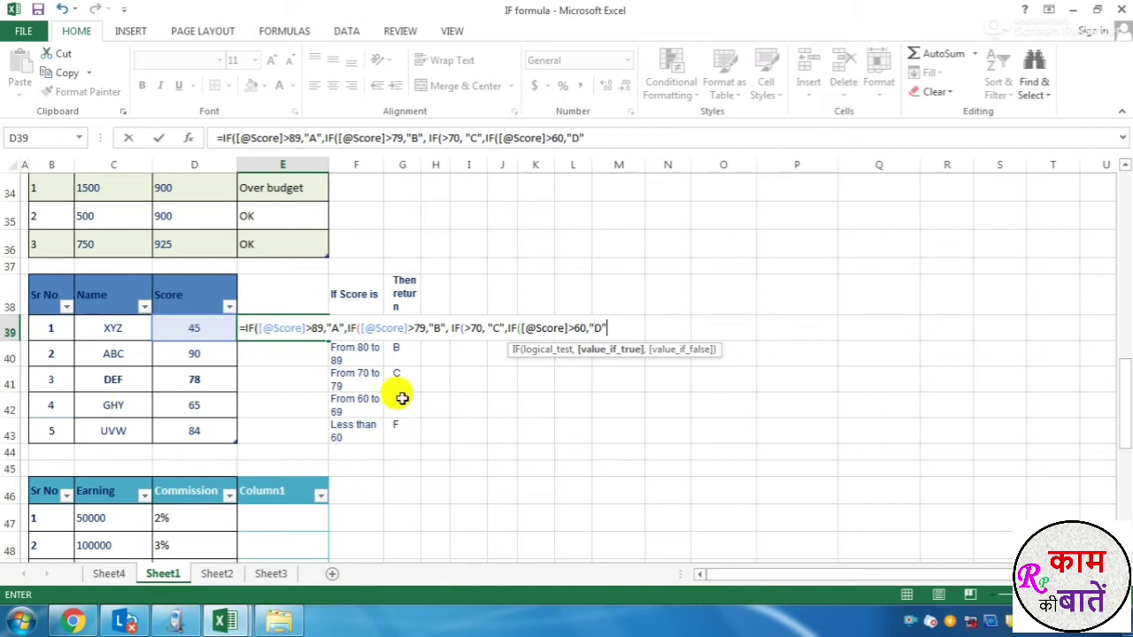
text(,"F)
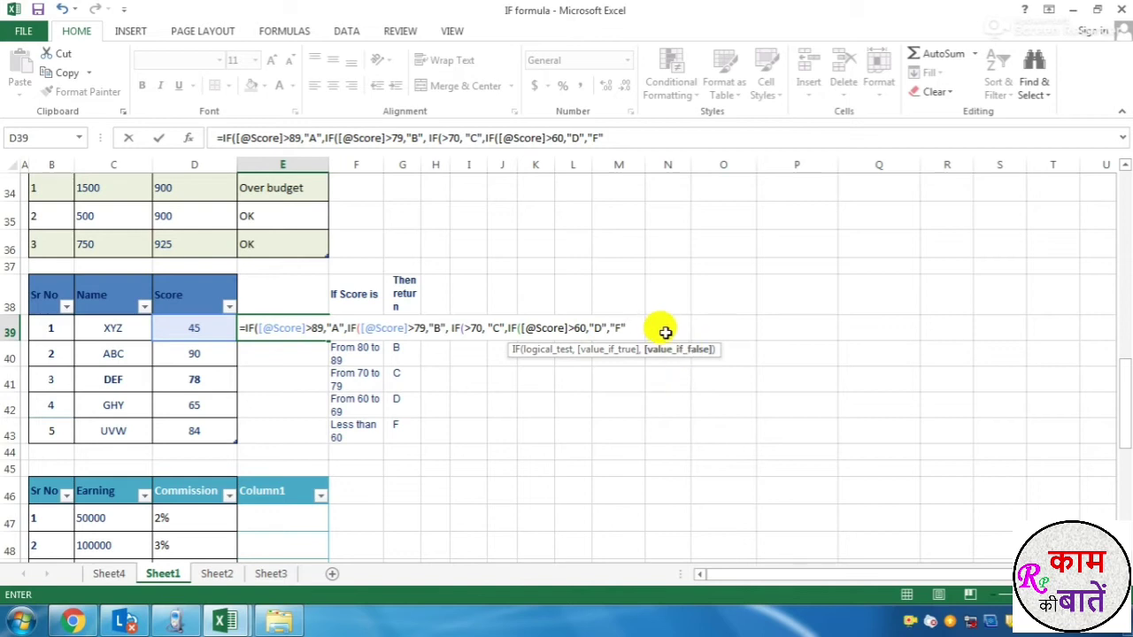
text())
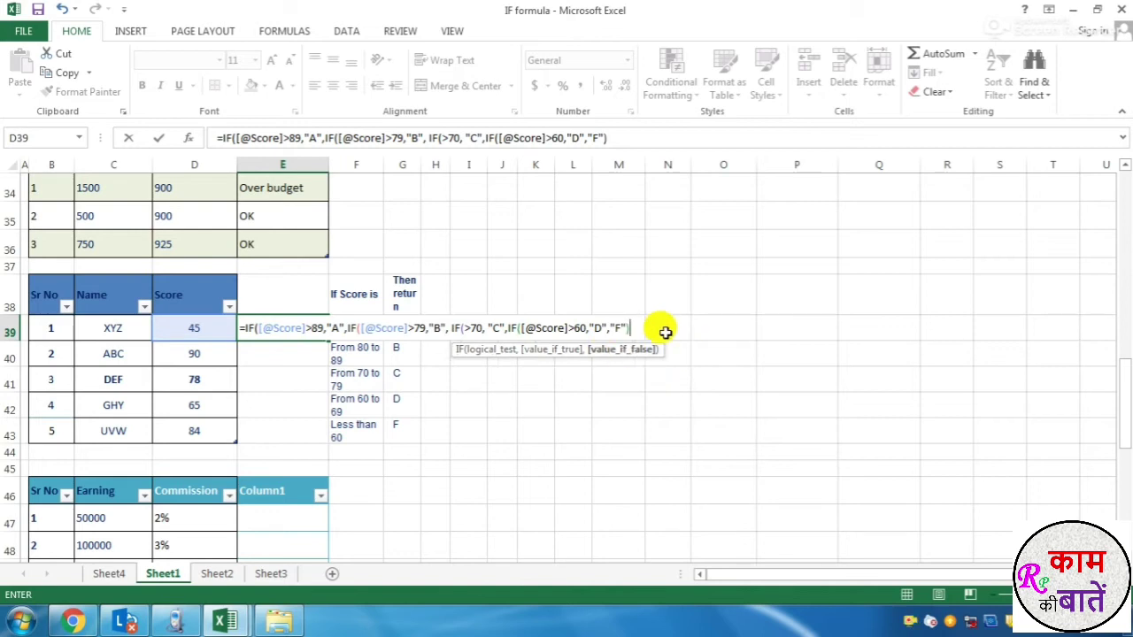
key(Return)
key(Return)
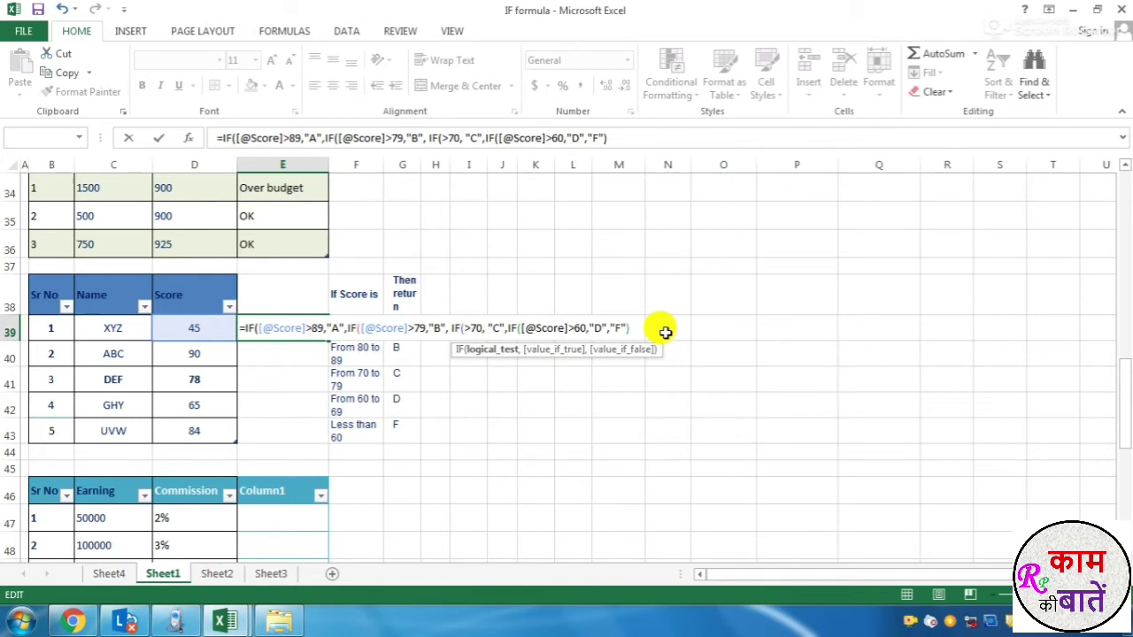
Insert the missing Score reference before >70 in the E39 formula and remove the space before the third IF.
click(188, 326)
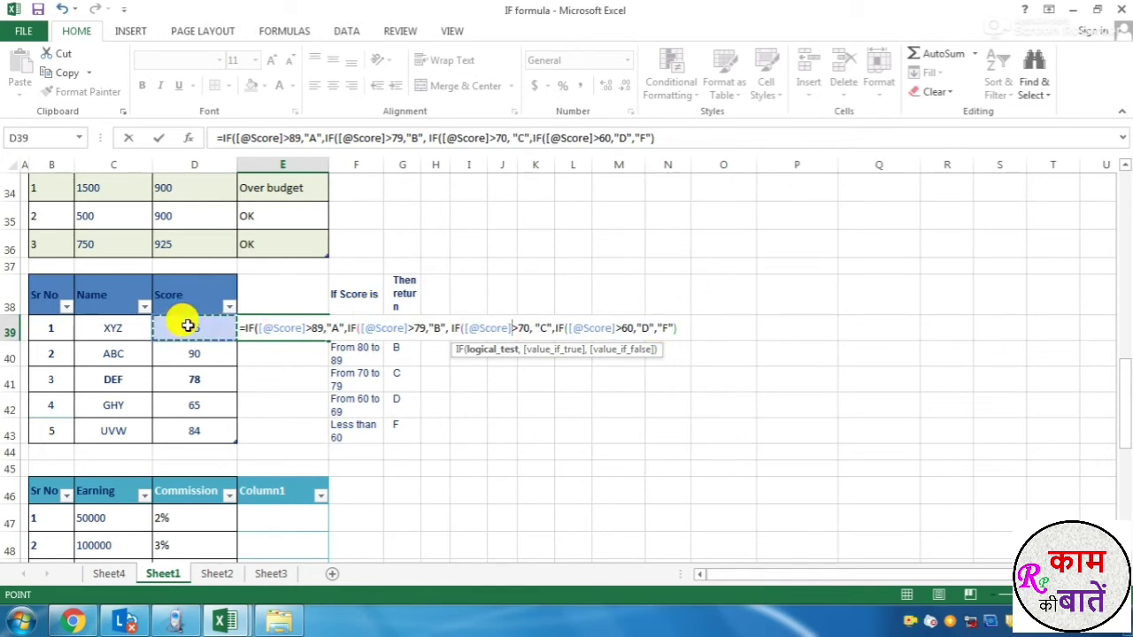
key(Return)
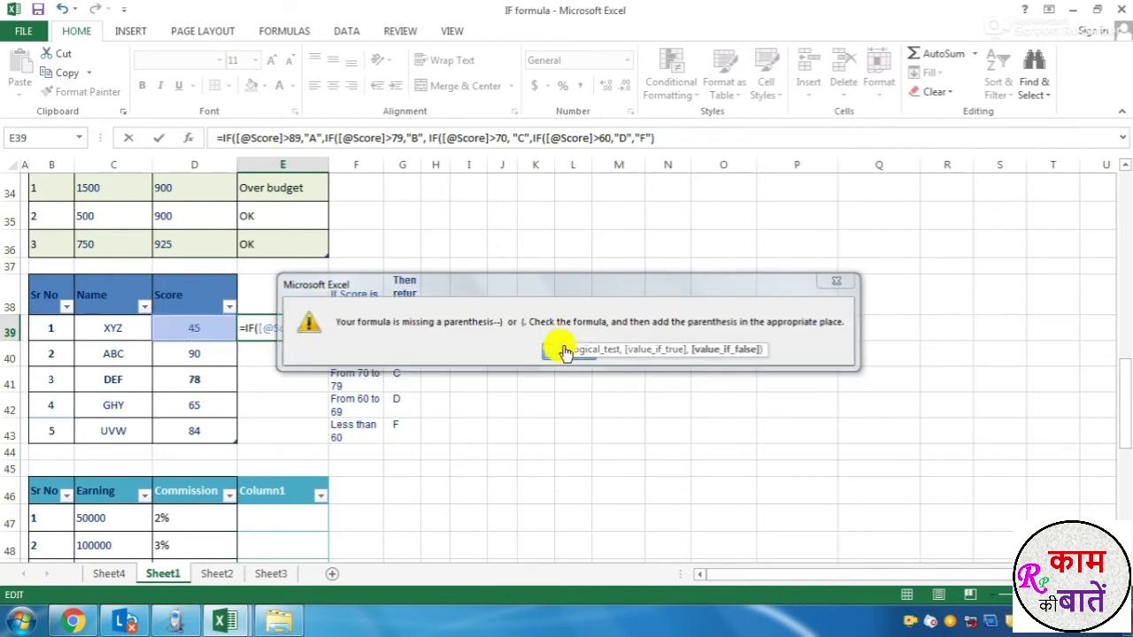
click(563, 352)
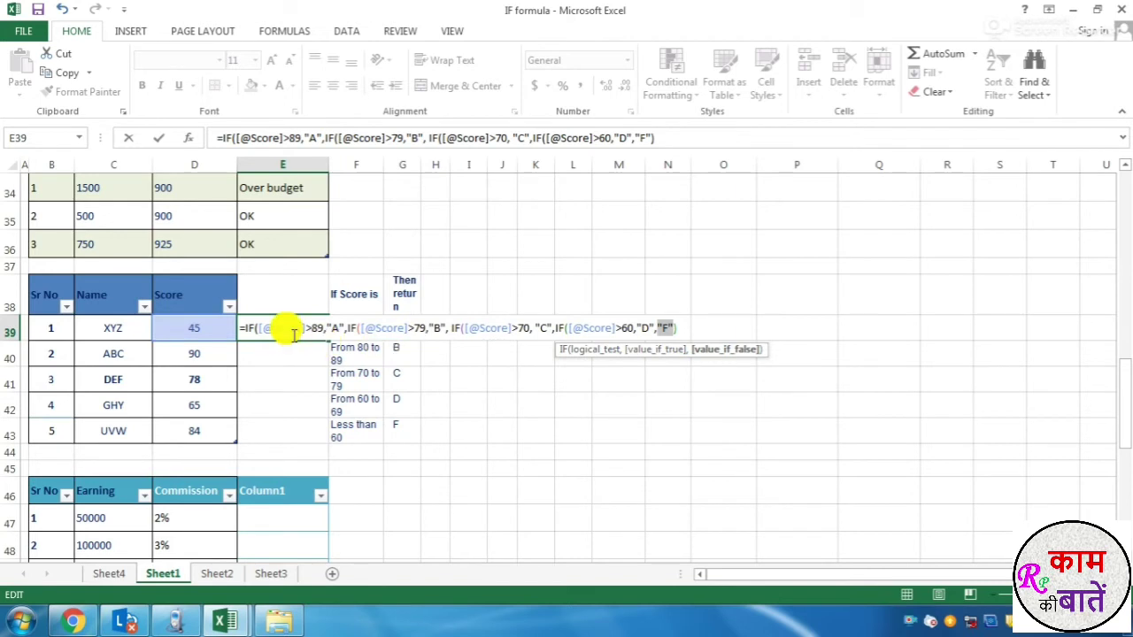
click(450, 327)
key(BackSpace)
key(Return)
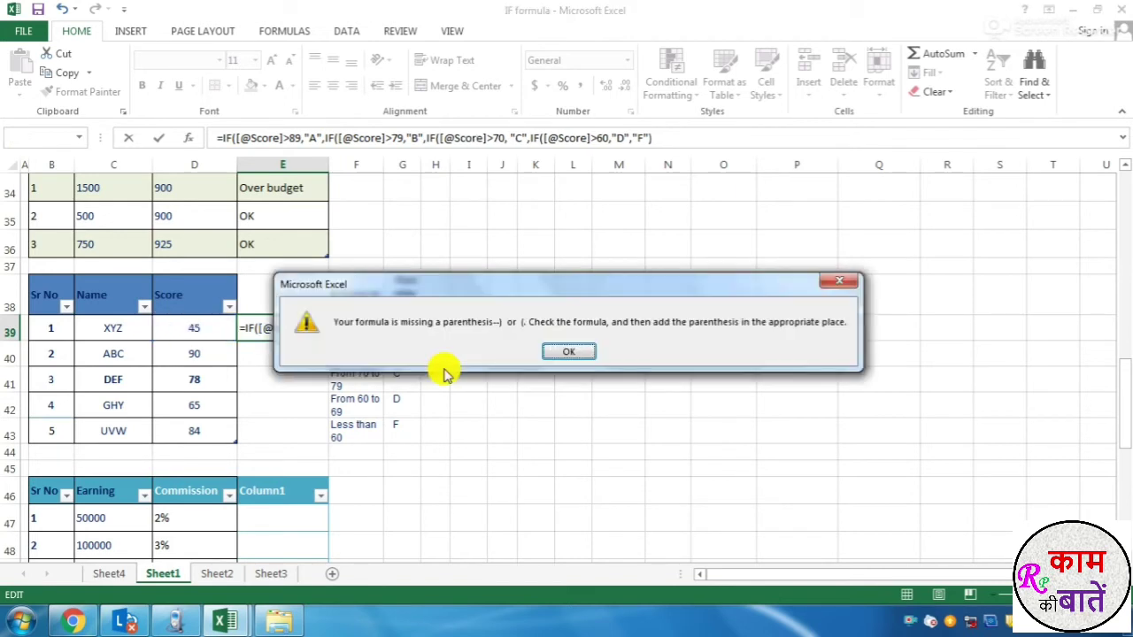
click(563, 352)
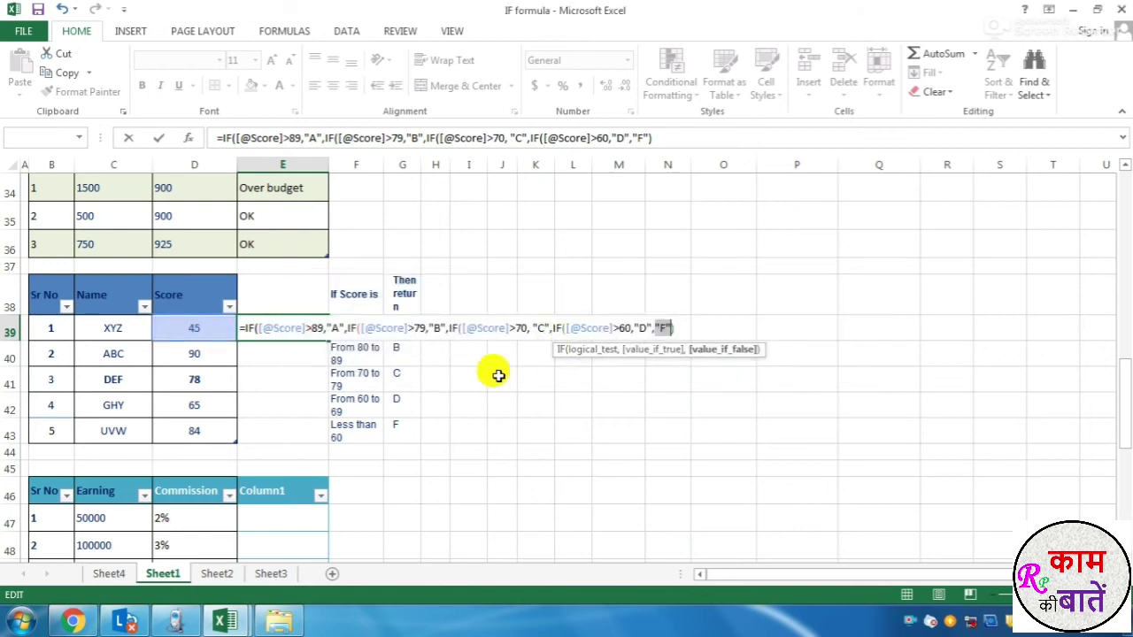
Add the three missing closing parentheses at the end of the E39 formula and enter it.
click(673, 327)
text()))
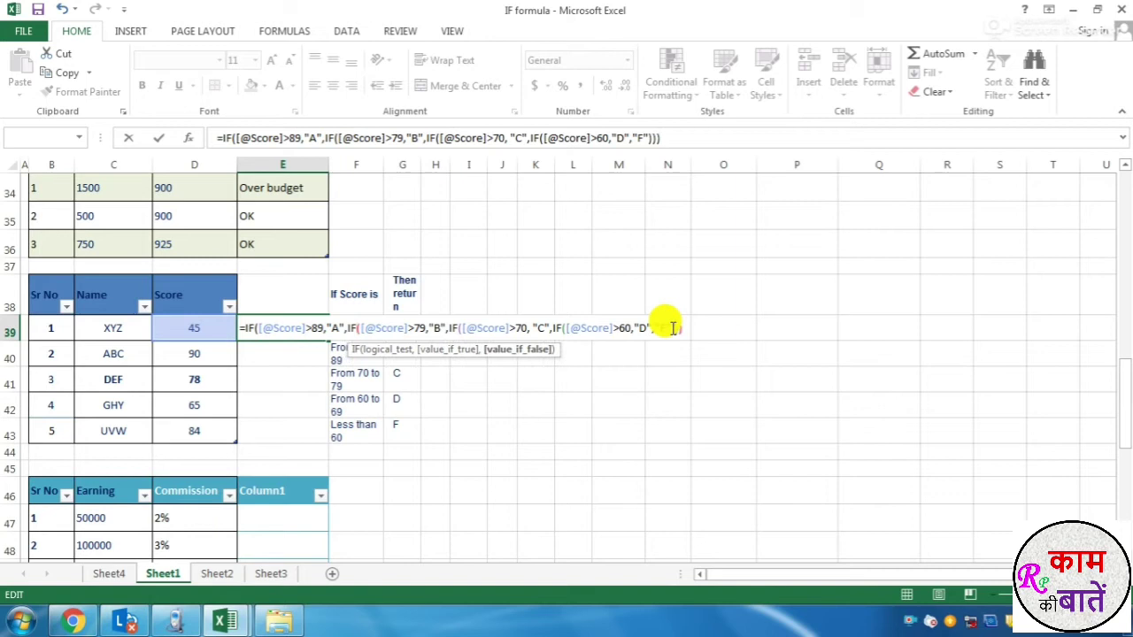
text())
key(Return)
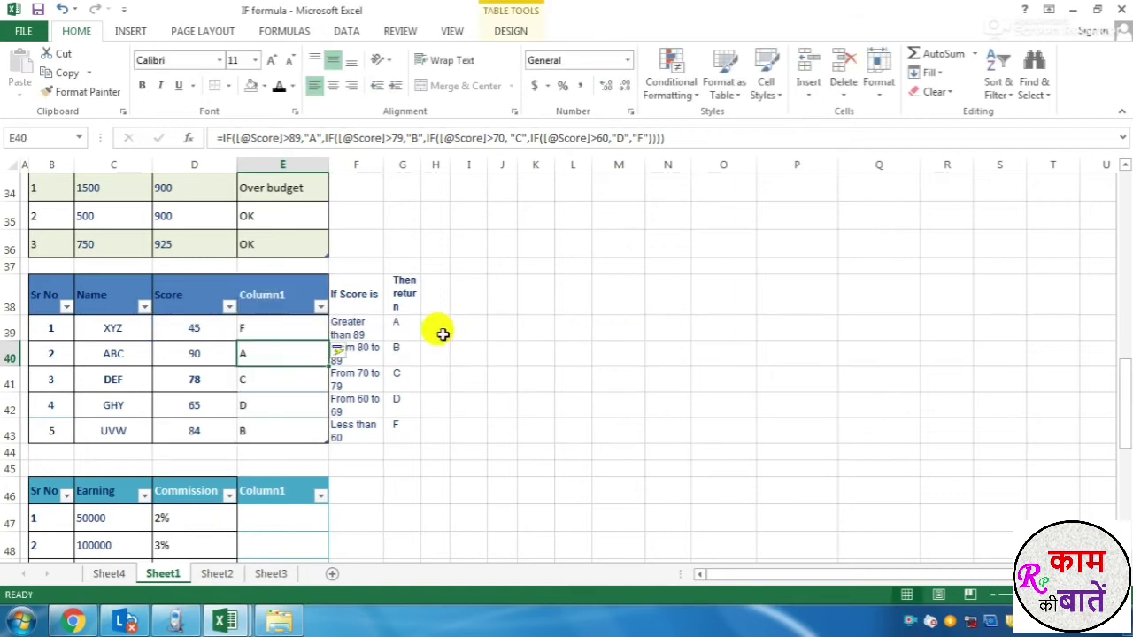
Check the grade formula in E39, and set the first Score in the blue table to 85.
click(257, 328)
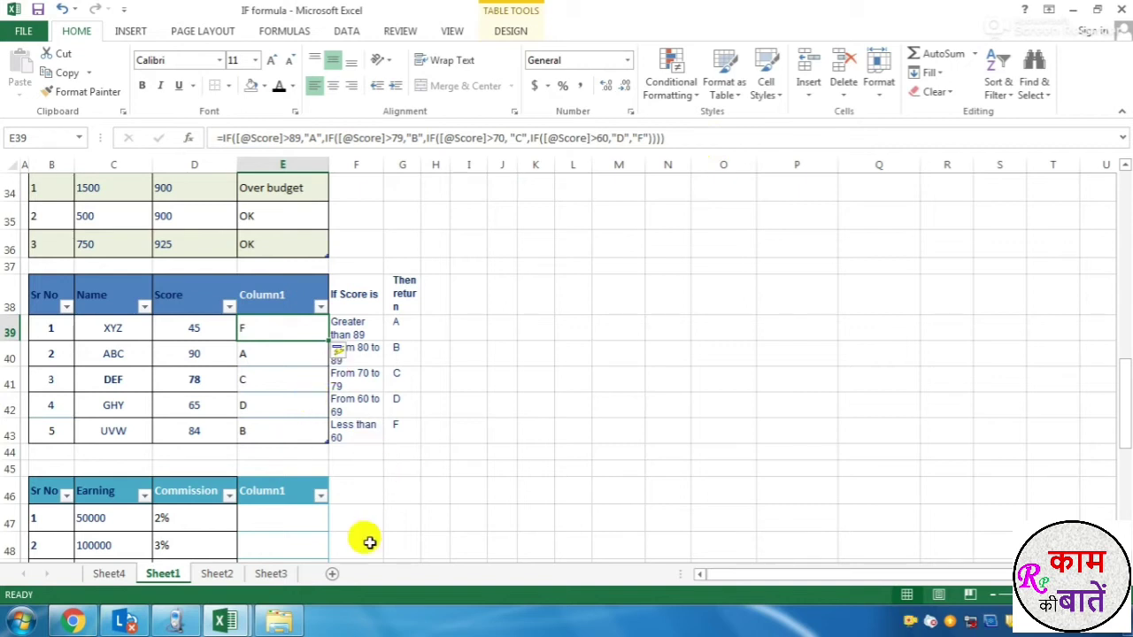
click(433, 521)
click(278, 324)
click(172, 327)
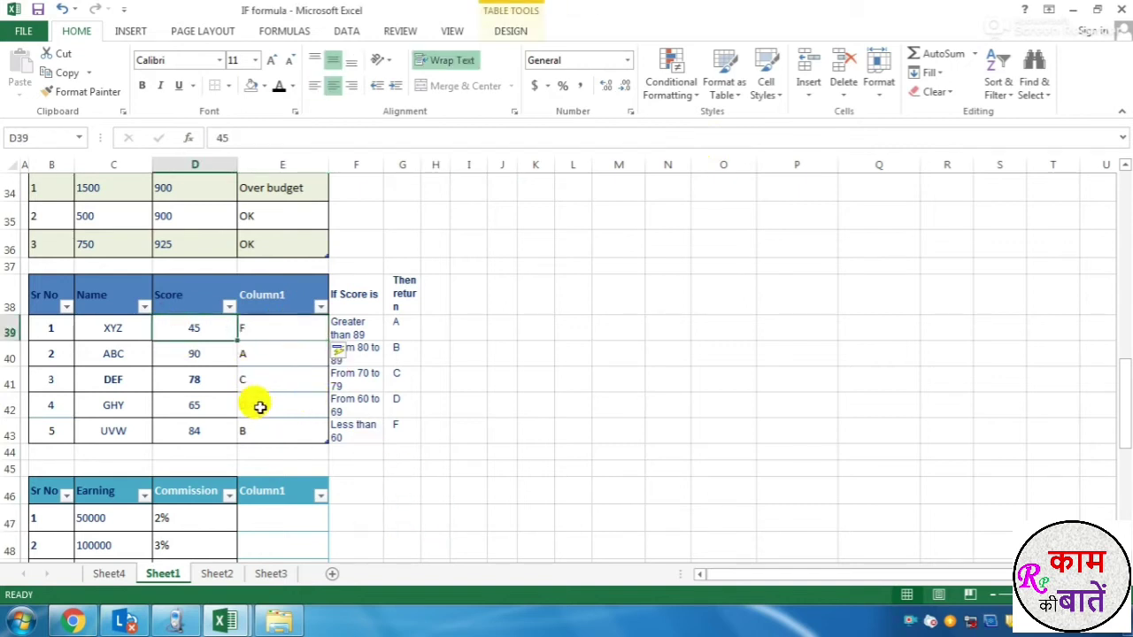
text(85)
key(Return)
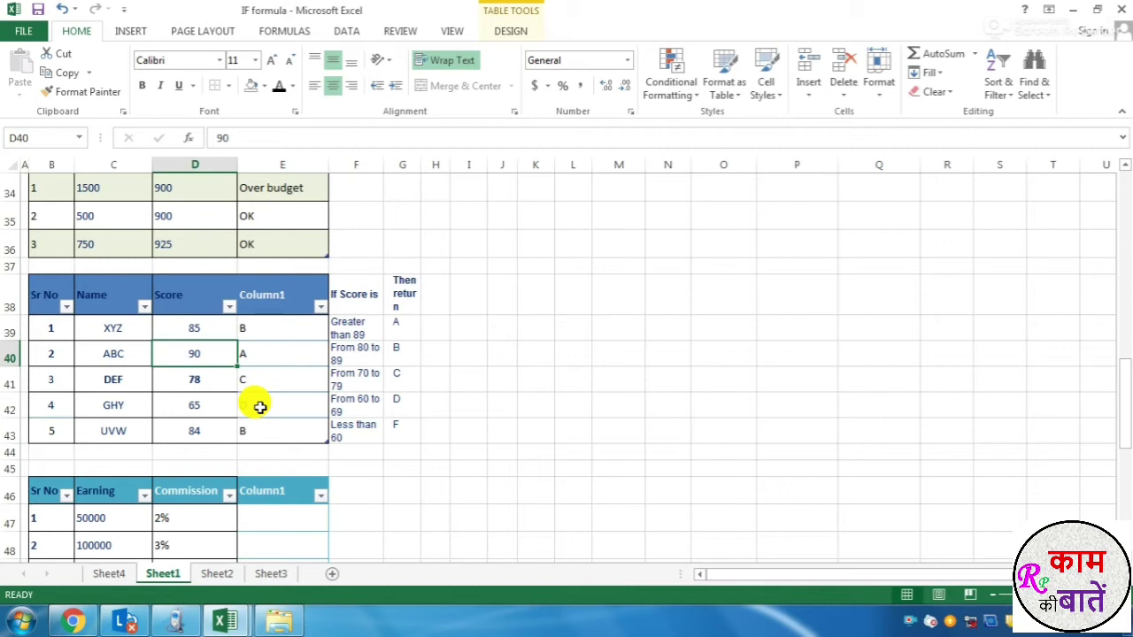
Test the first grade in the blue table with 92 as Score, and undo that change.
click(193, 324)
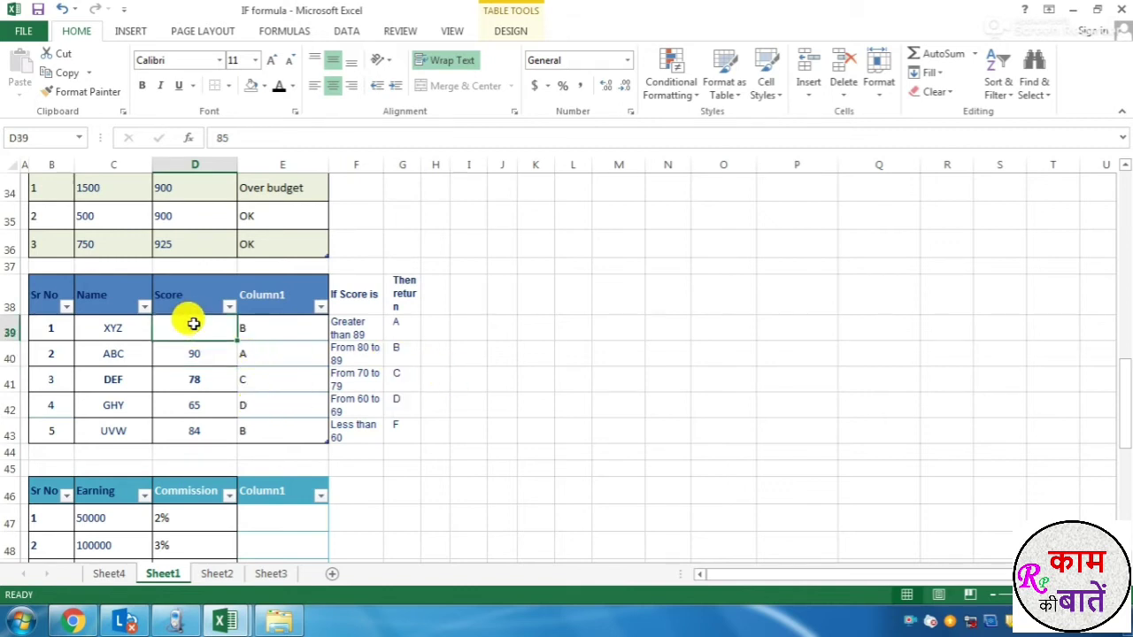
text(92)
key(Return)
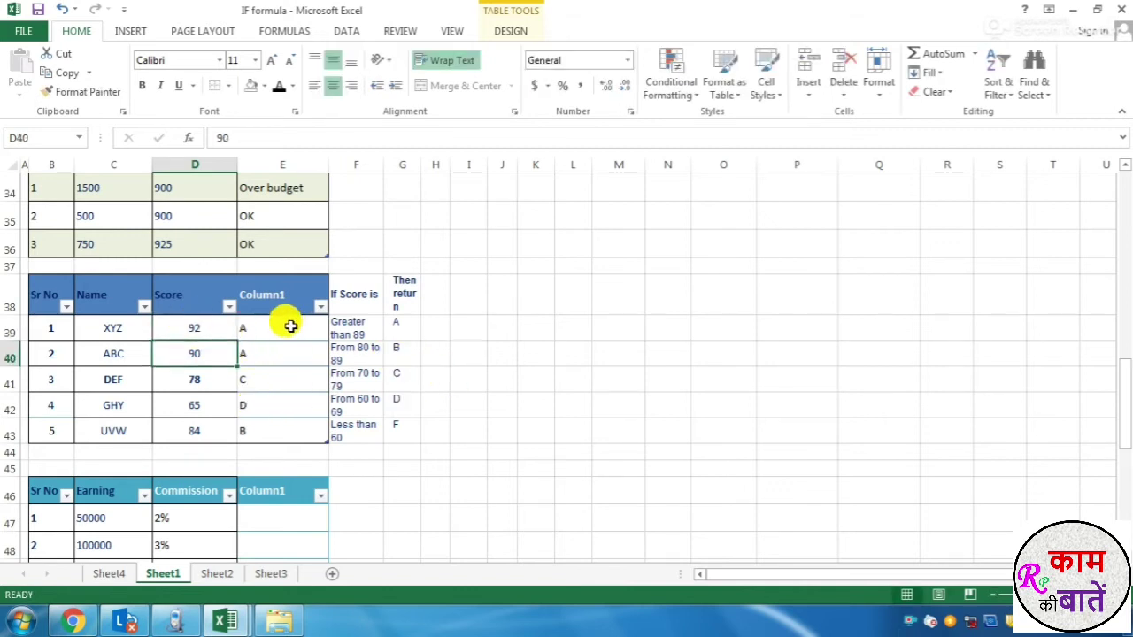
key(ctrl+z)
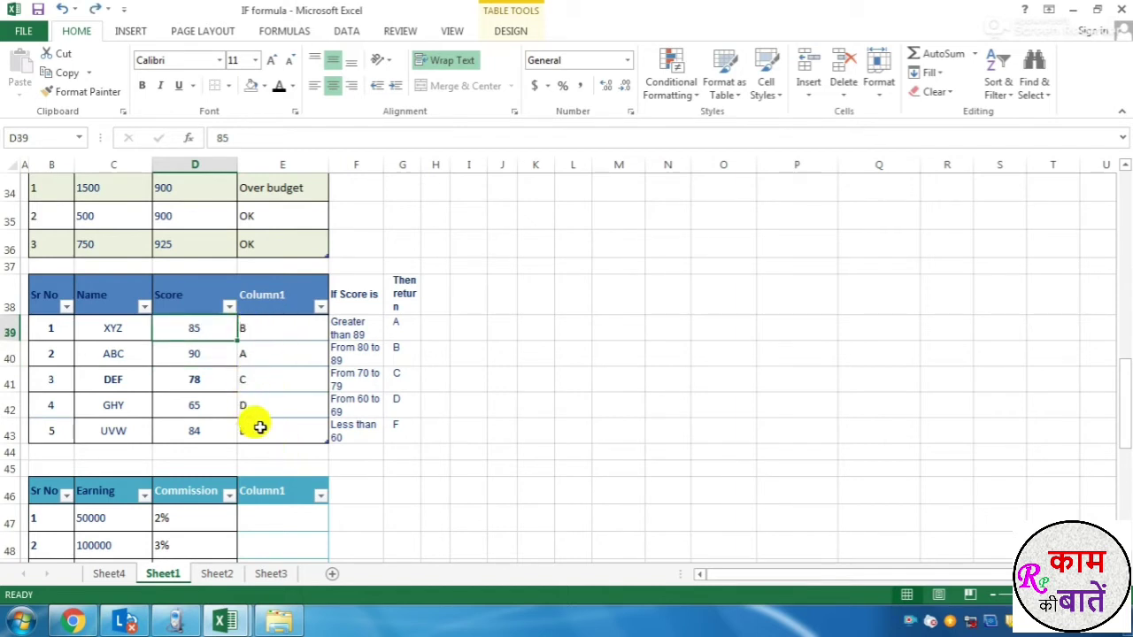
Review the letter grades in E39:E43 of the blue table and the nested IF formula behind them.
scroll(183, 232, down, 1)
scroll(643, 319, up, 3)
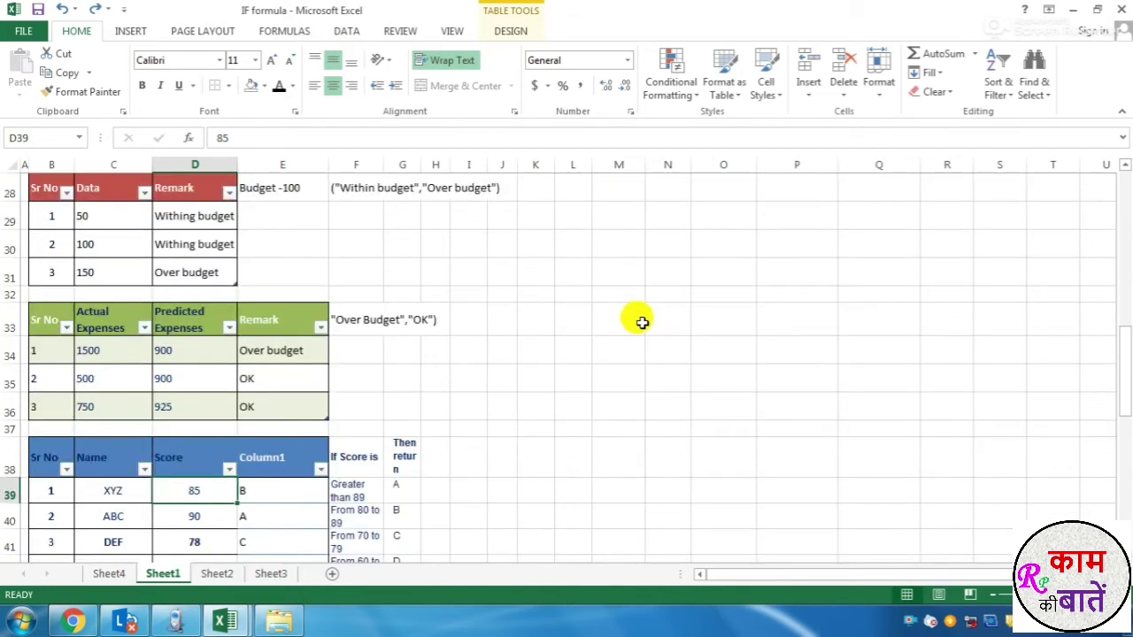
scroll(248, 487, down, 2)
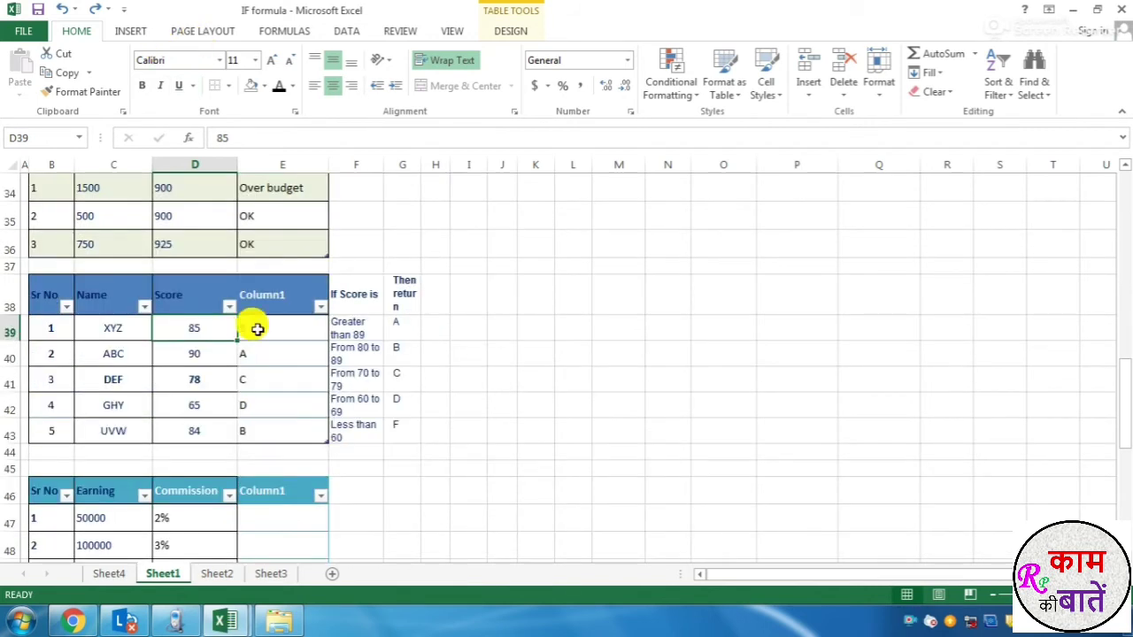
drag(254, 324, 255, 425)
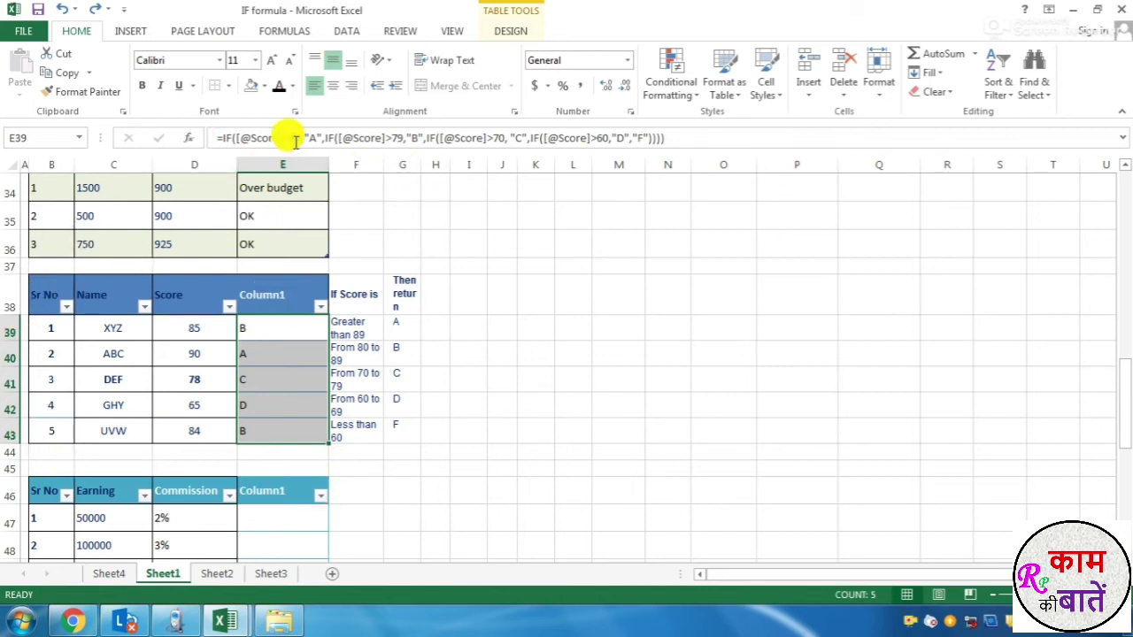
click(468, 330)
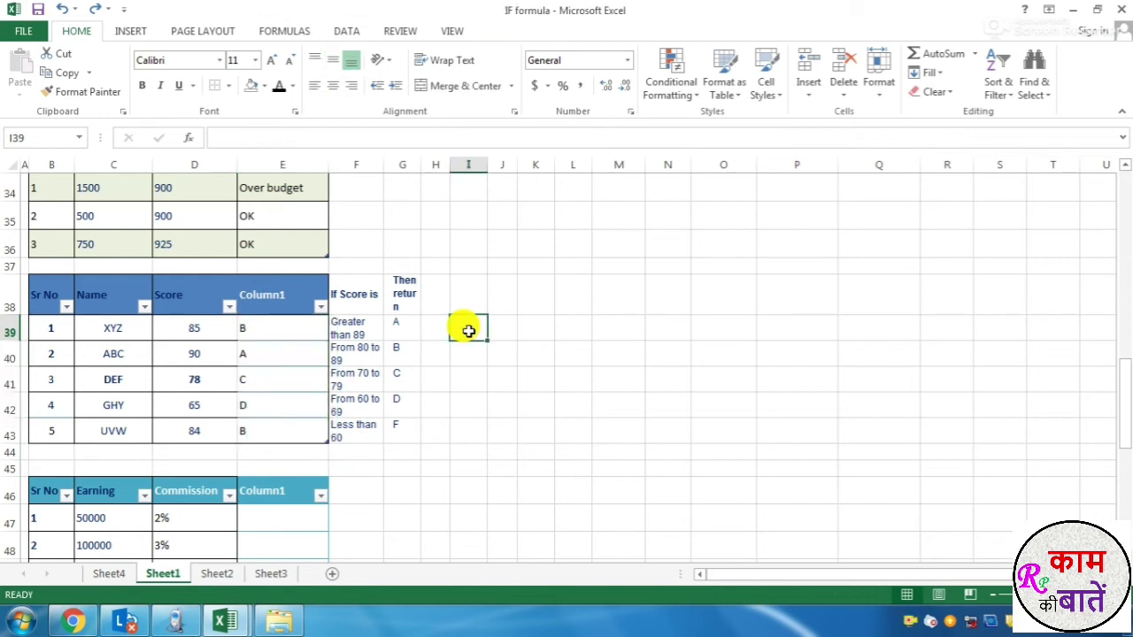
Start an IF formula in I39 that returns "A" when the Score in D39 is greater than 89.
text(=if)
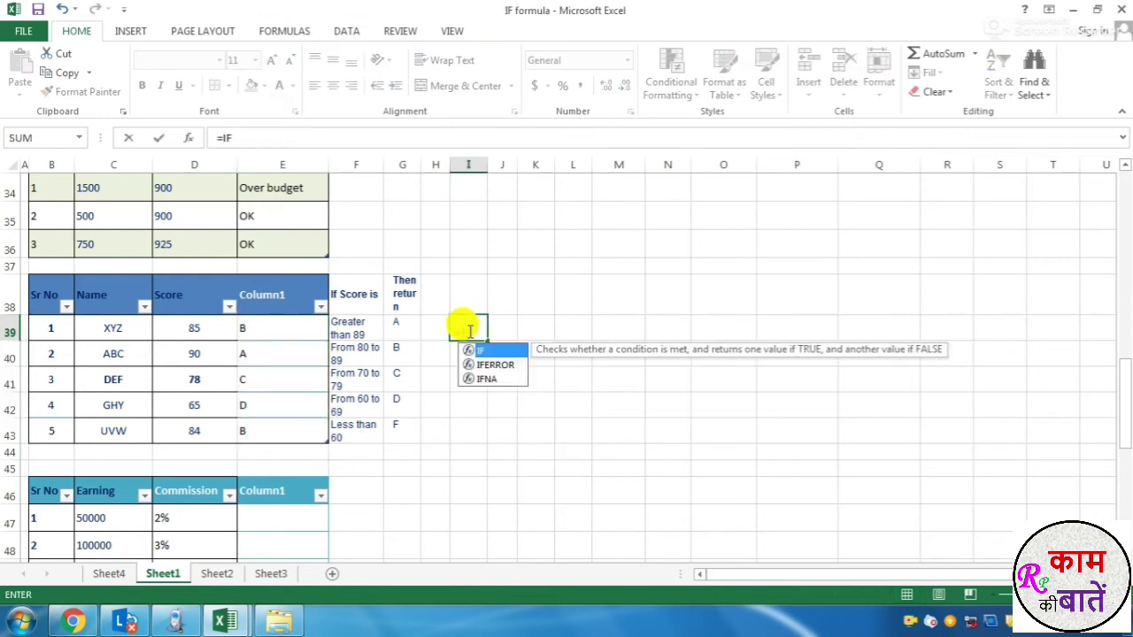
key(Tab)
click(185, 337)
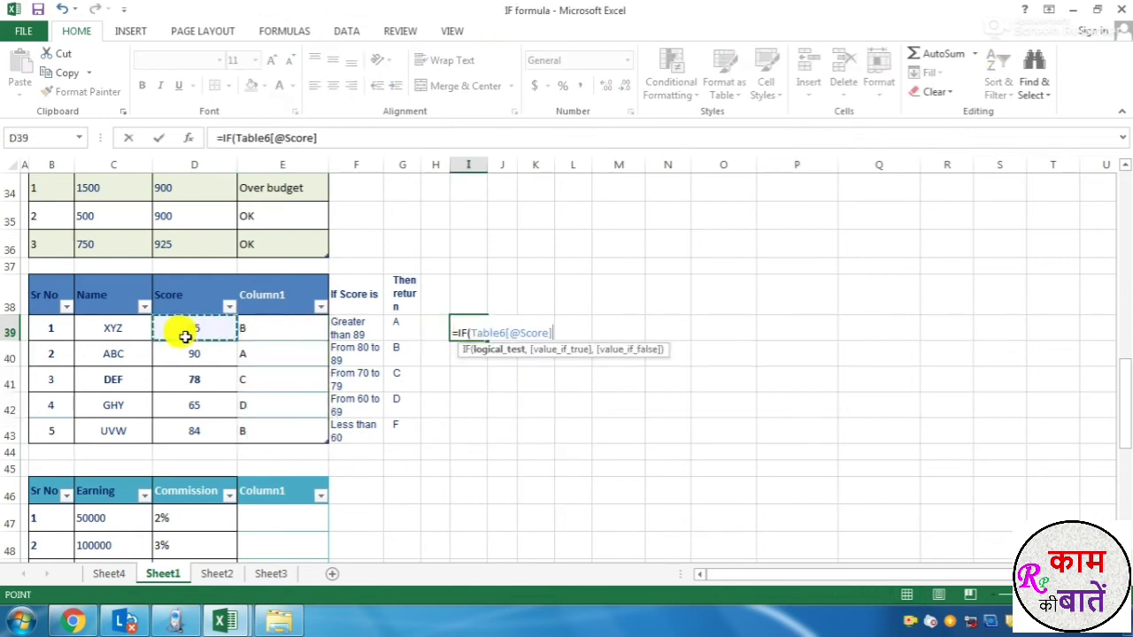
text(>89)
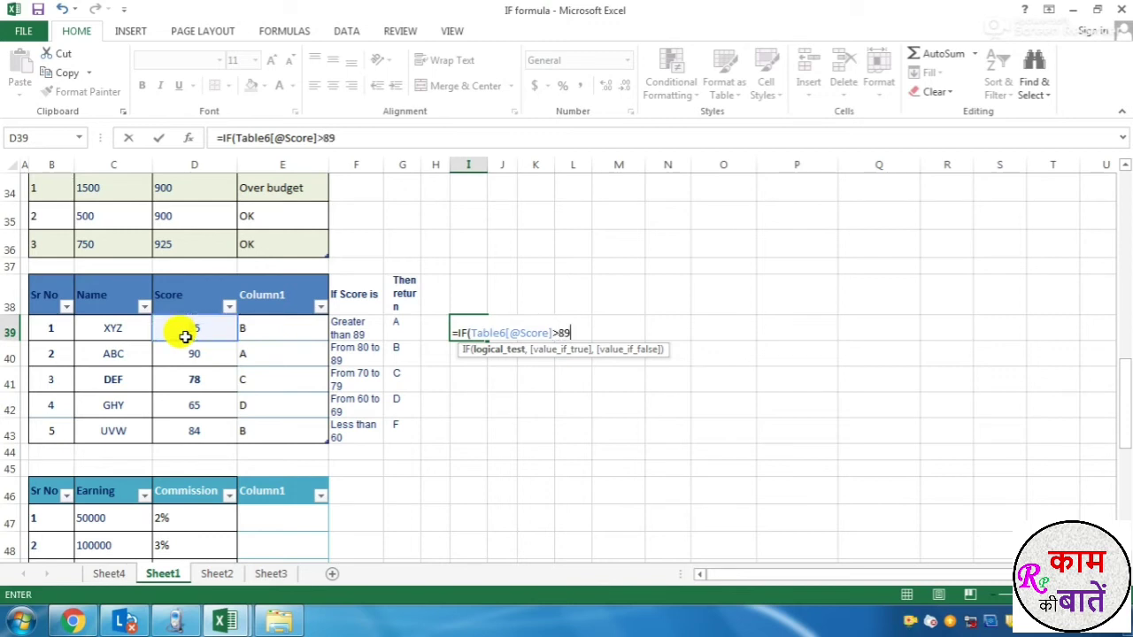
text(,)
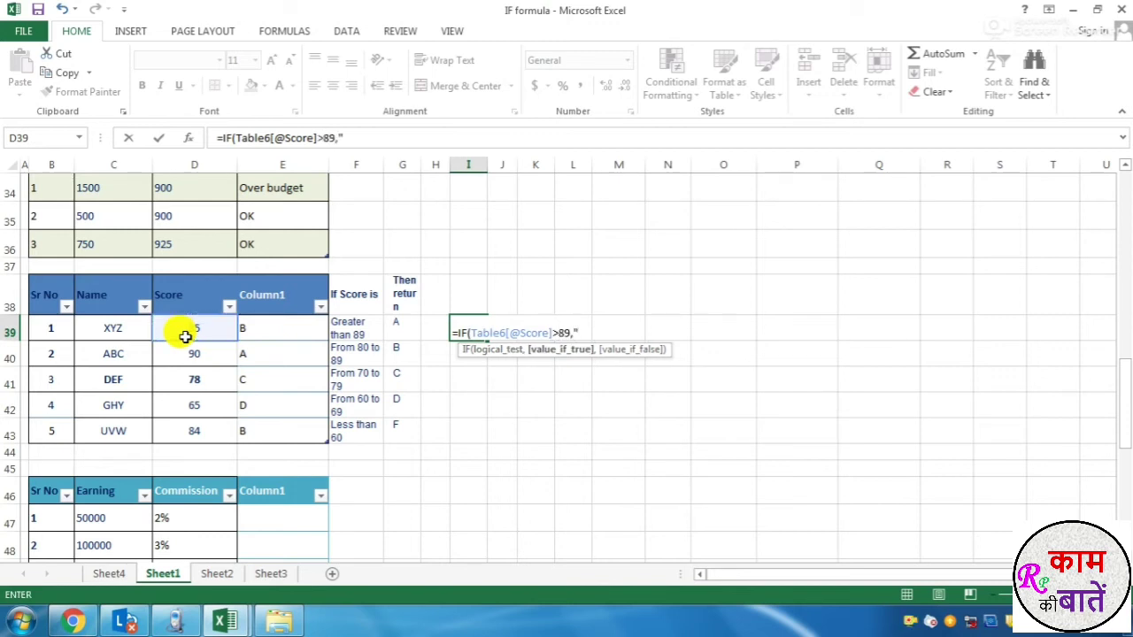
text("A",)
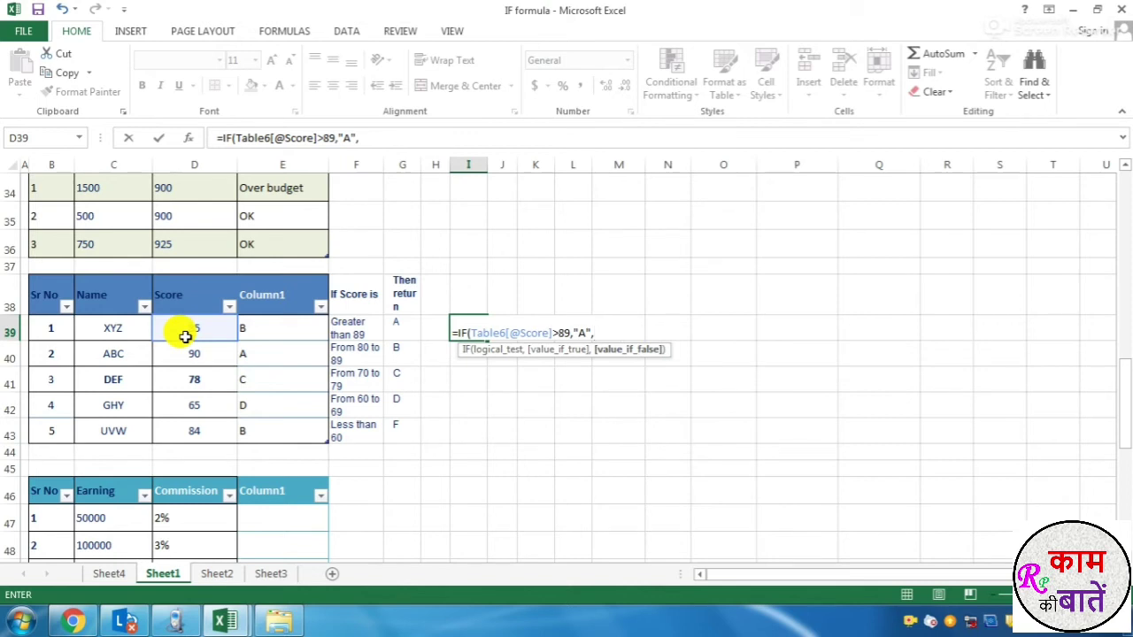
Nest a second IF in the I39 formula that returns "B" when the D39 Score is greater than 79.
text(IF()
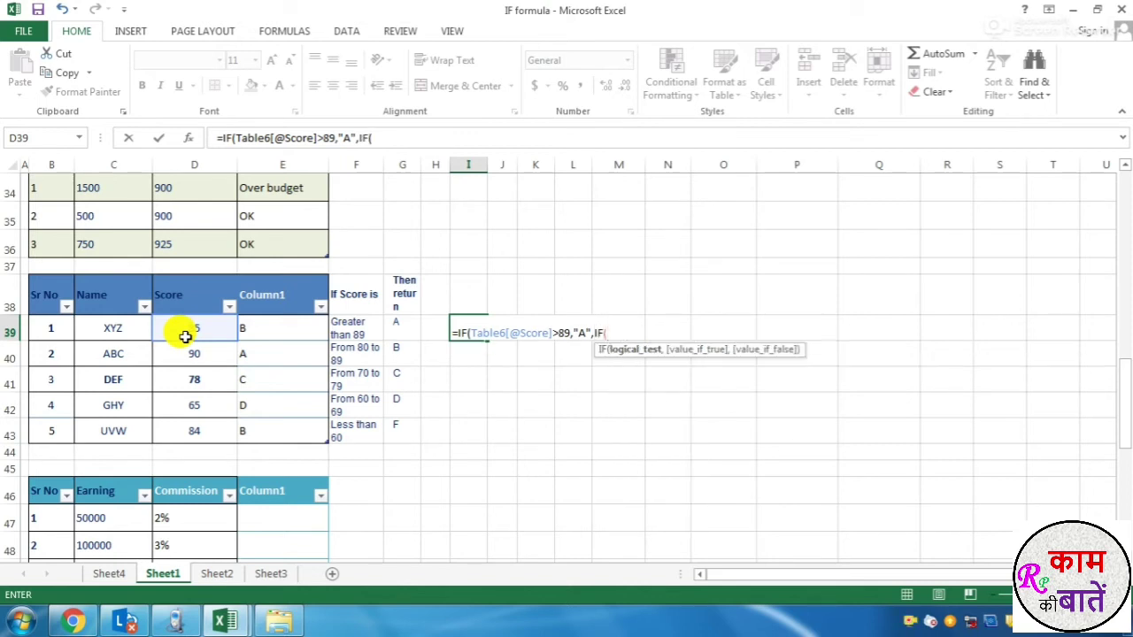
click(185, 335)
text(>)
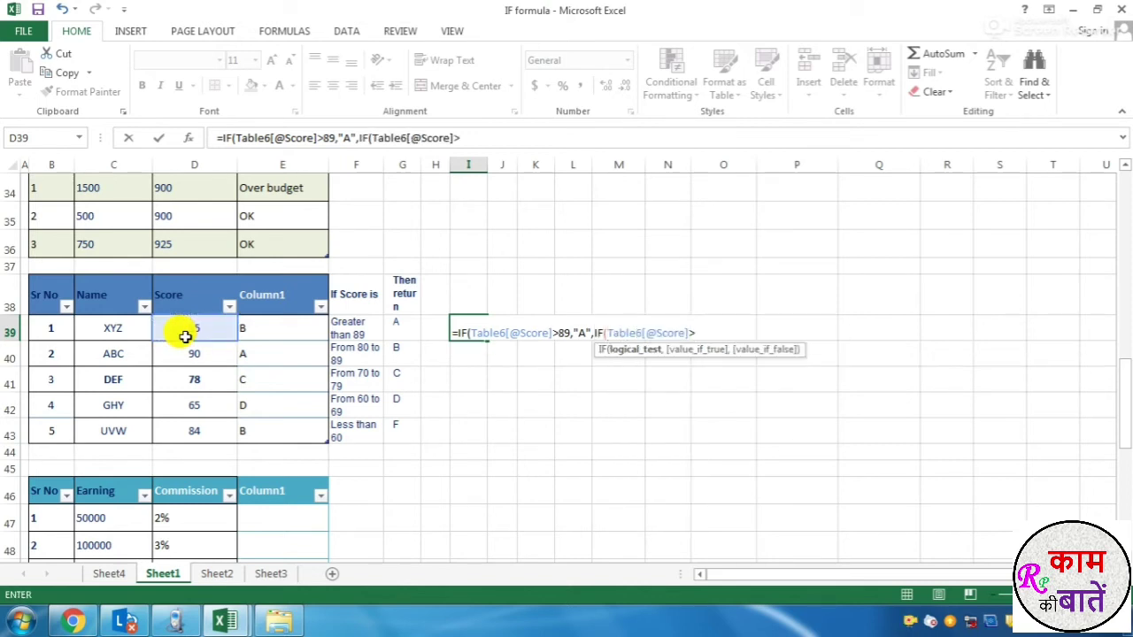
text(79,)
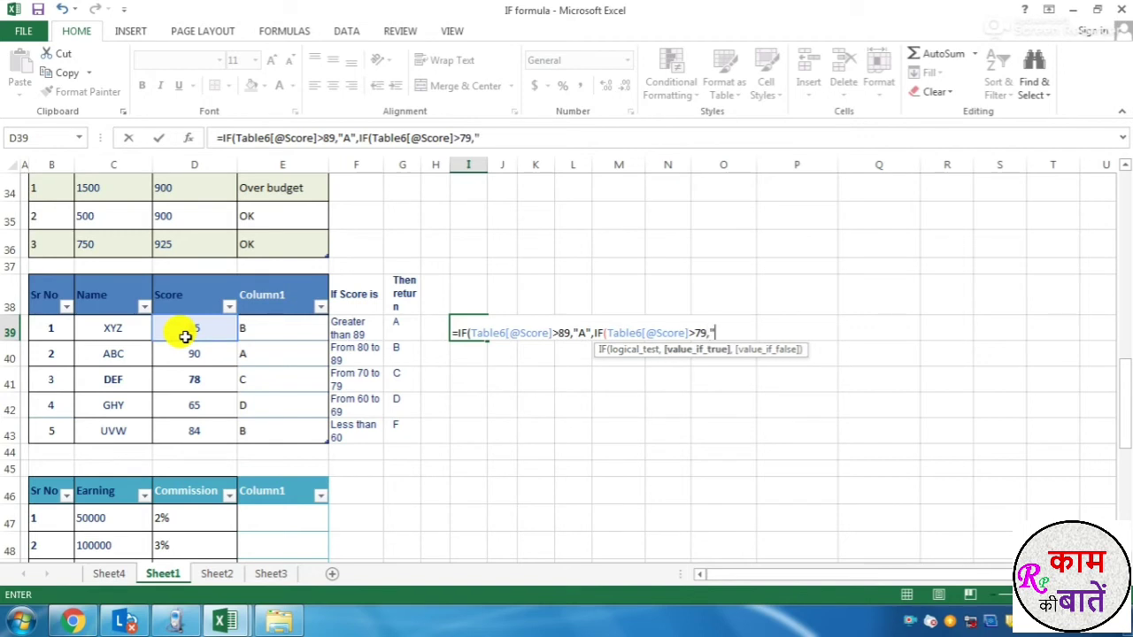
text("B",)
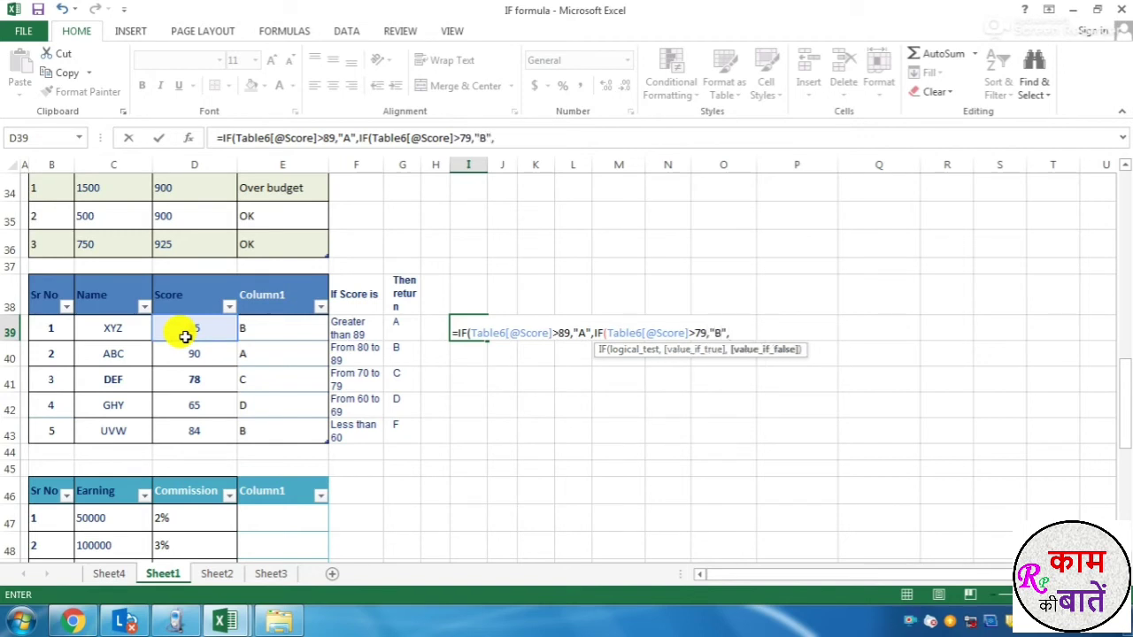
Nest a third IF in the I39 formula that returns "C" when the D39 Score is greater than 69.
text(IF()
click(197, 331)
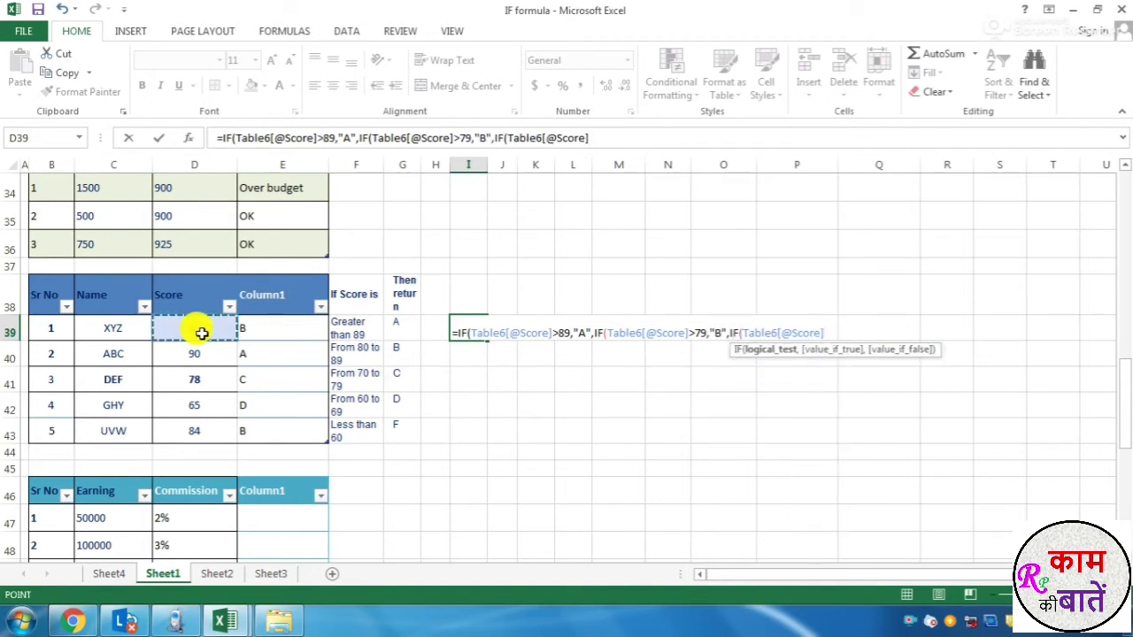
text(>)
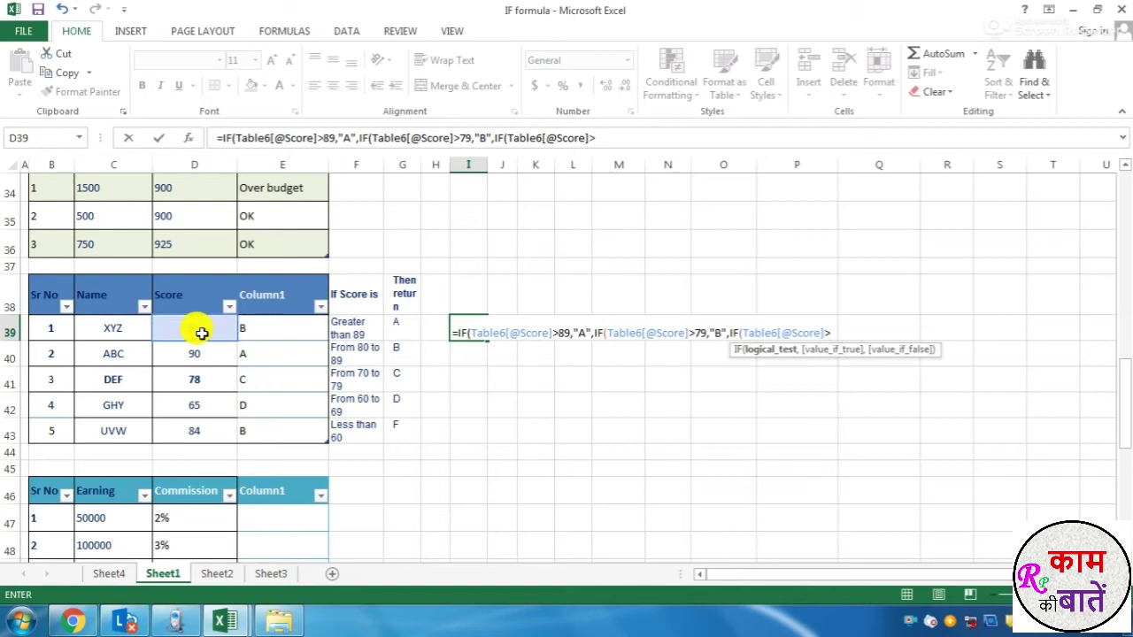
text(69,)
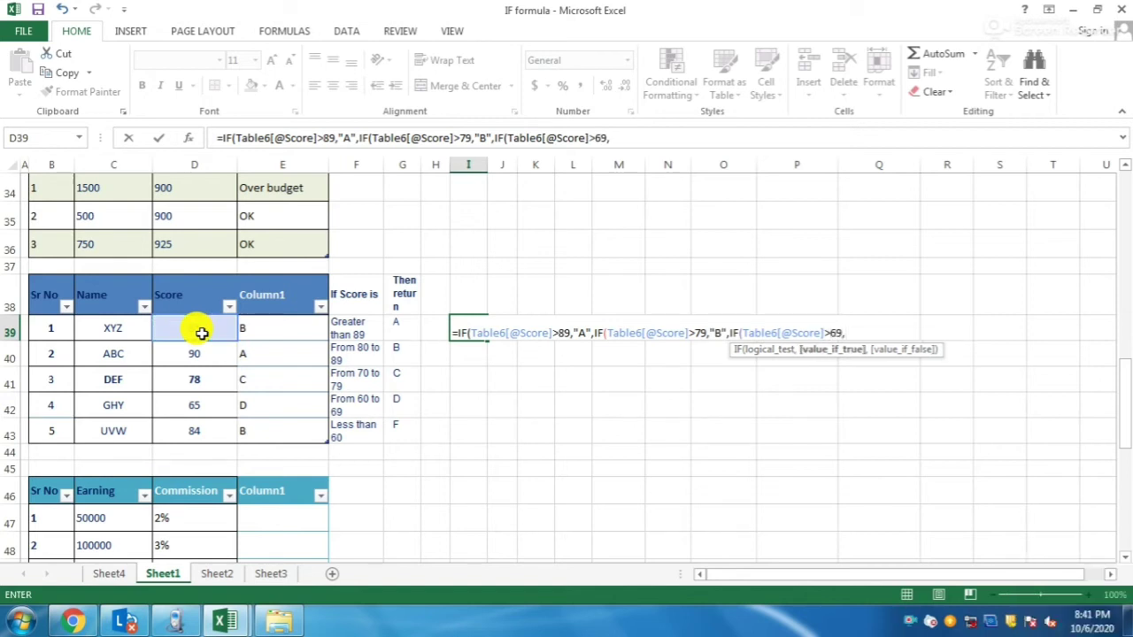
text("C",)
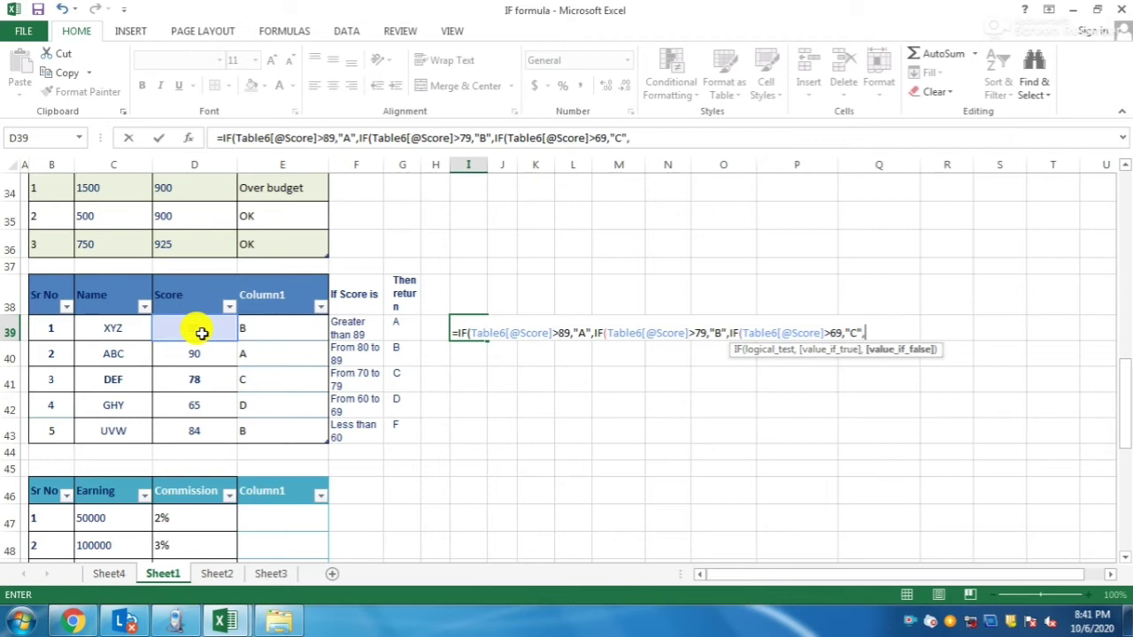
Nest a last IF in I39 returning "D" for a D39 Score above 60, otherwise "F", and enter the formula, accepting the proposed parenthesis correction.
text(IF()
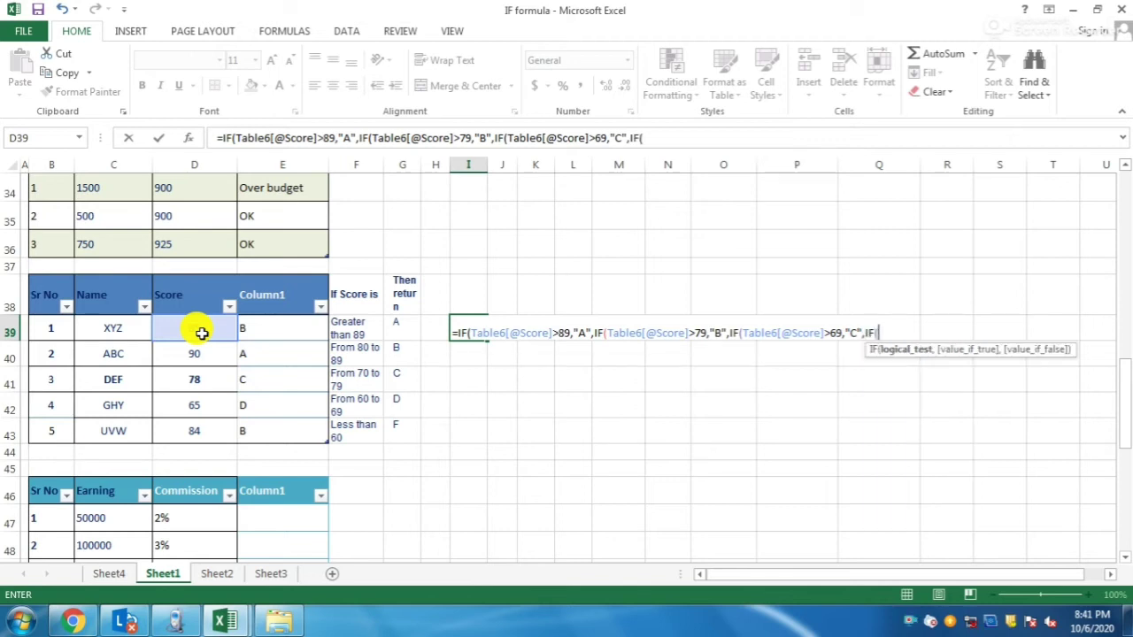
click(201, 333)
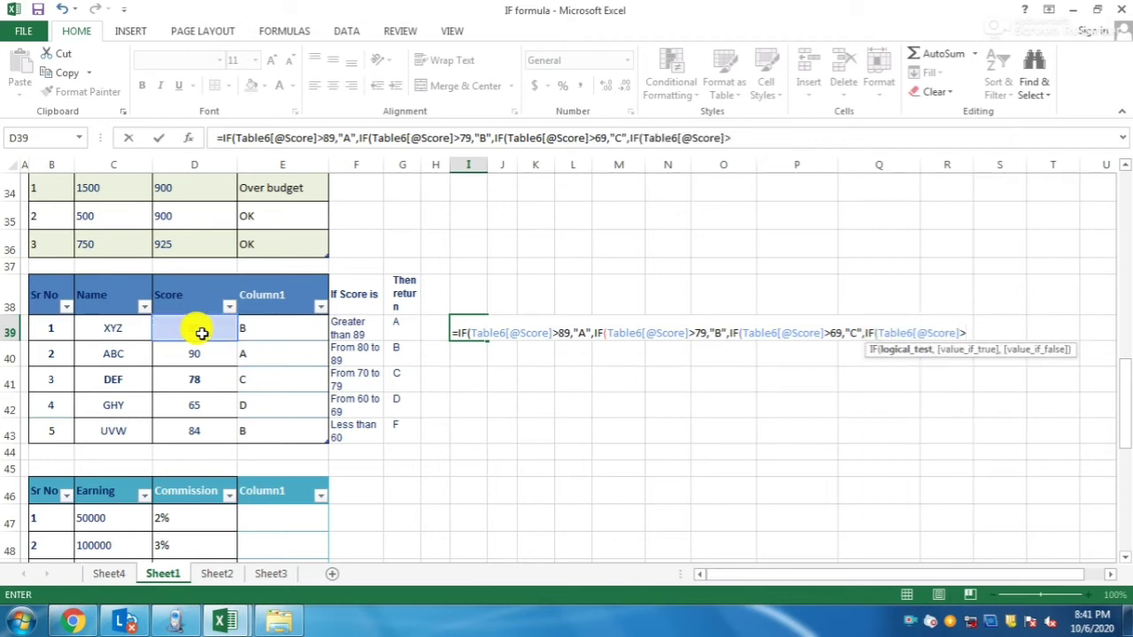
text(>60,)
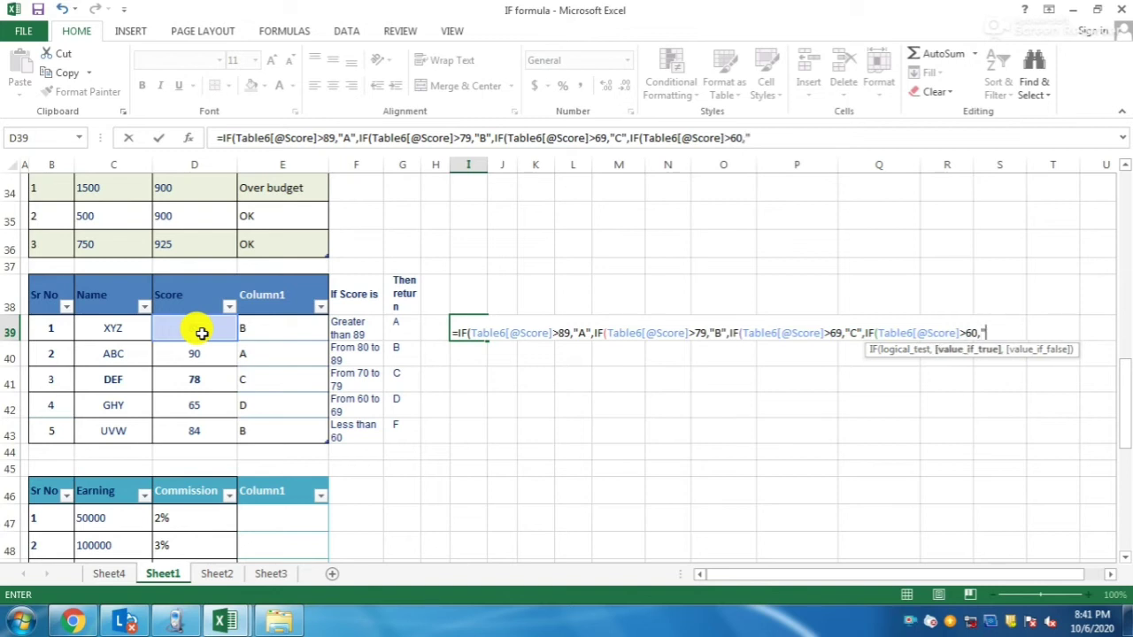
text("D",)
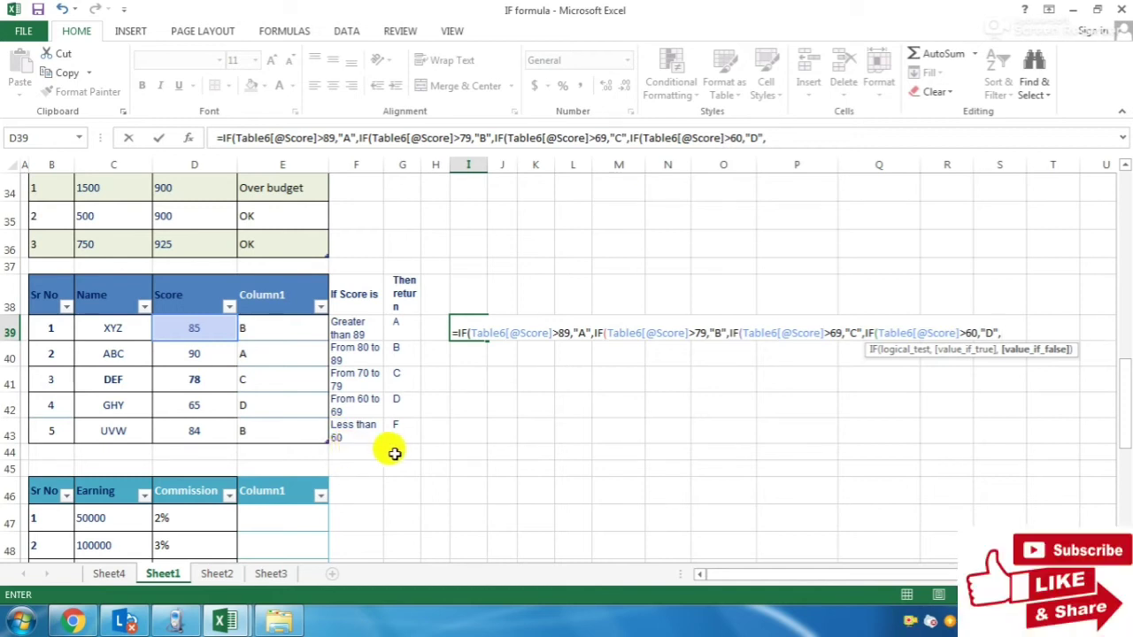
text("F")))
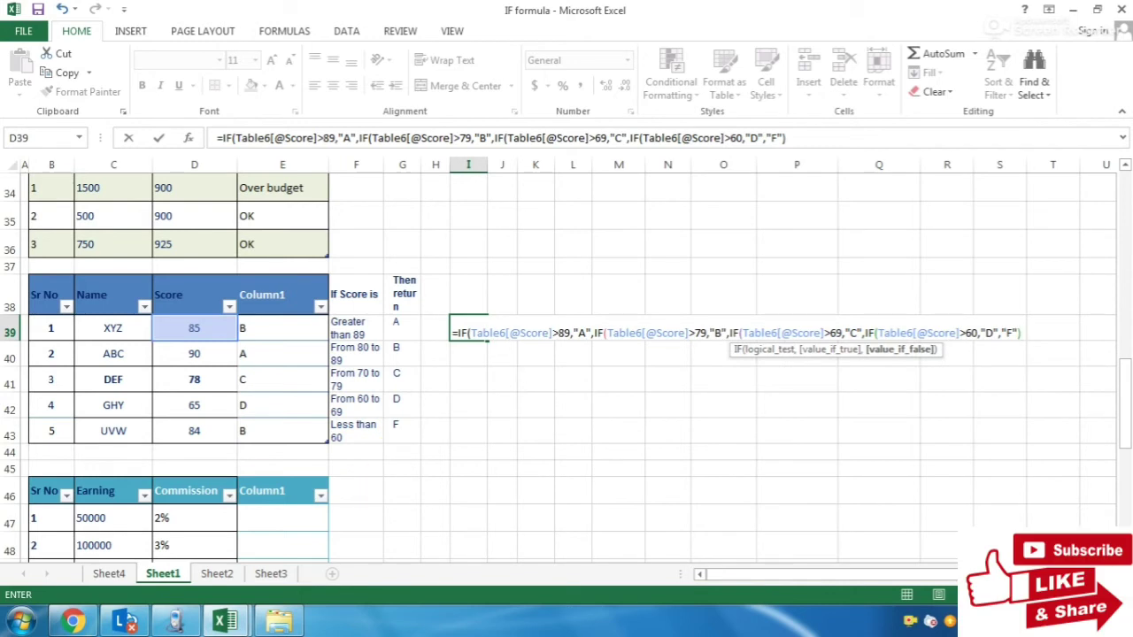
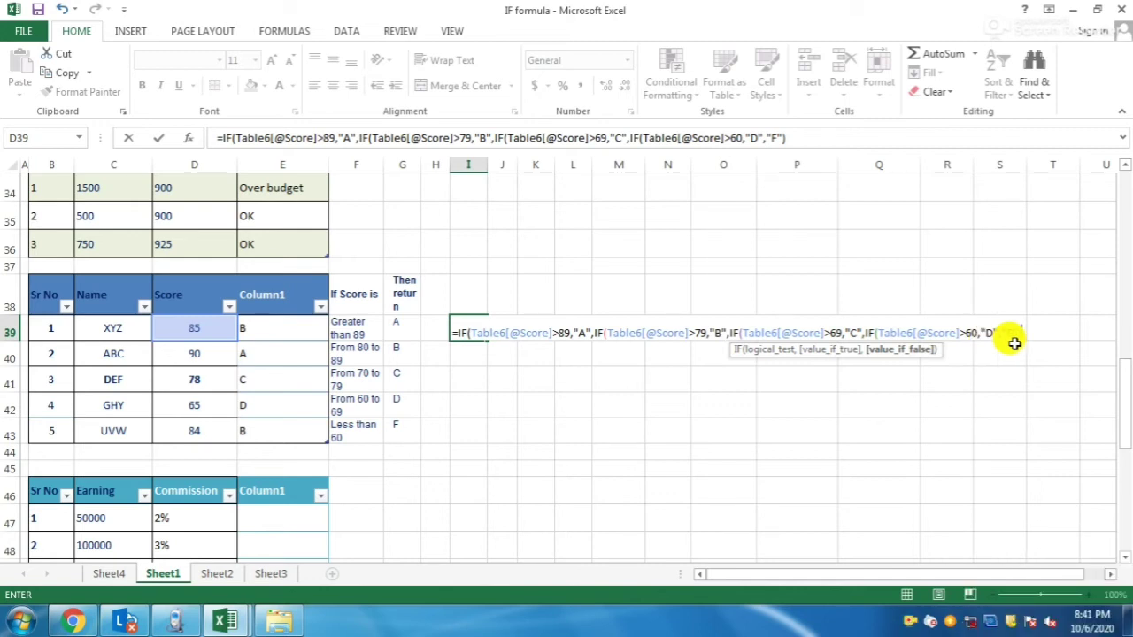
key(Return)
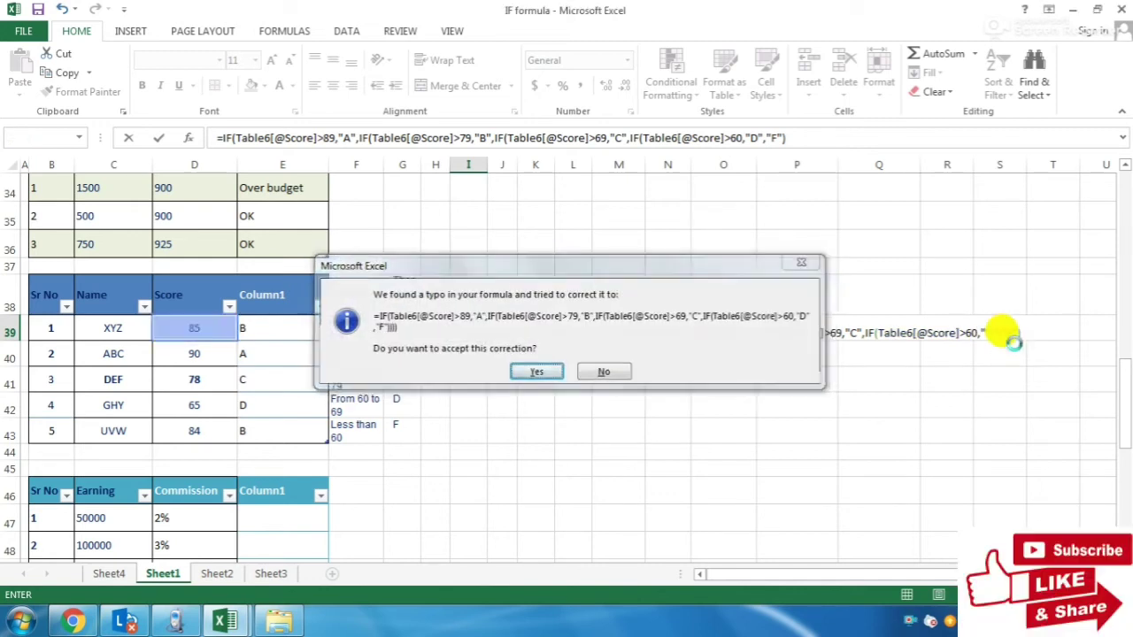
key(Return)
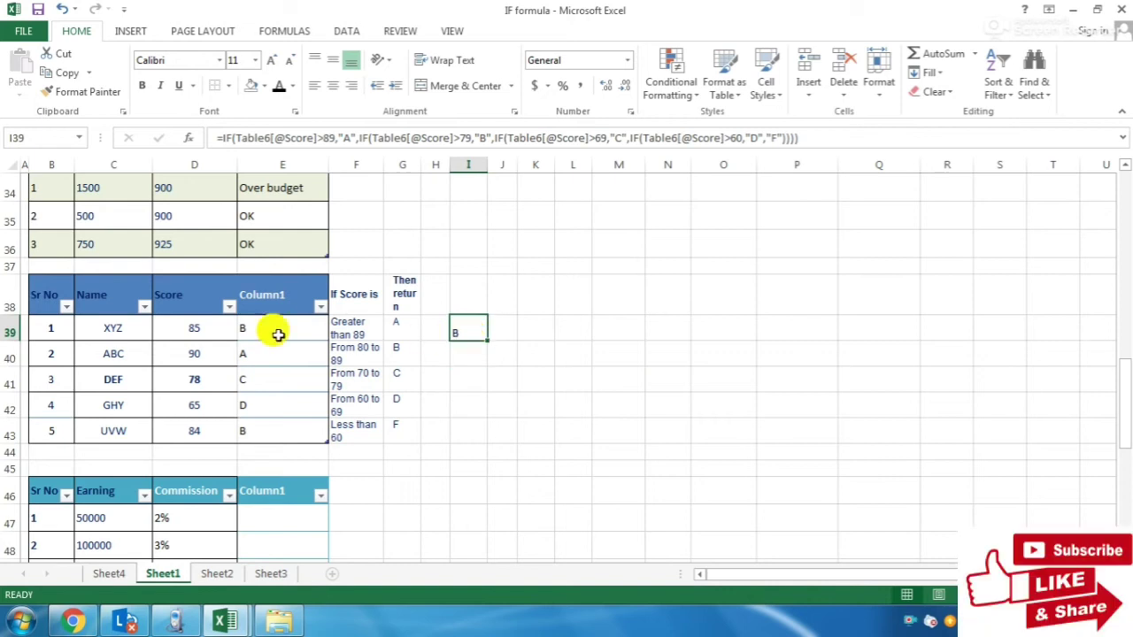
Test the grade formulas in E39 and I39 by entering 45 and 61 in turn as the first Score.
click(190, 327)
text(45)
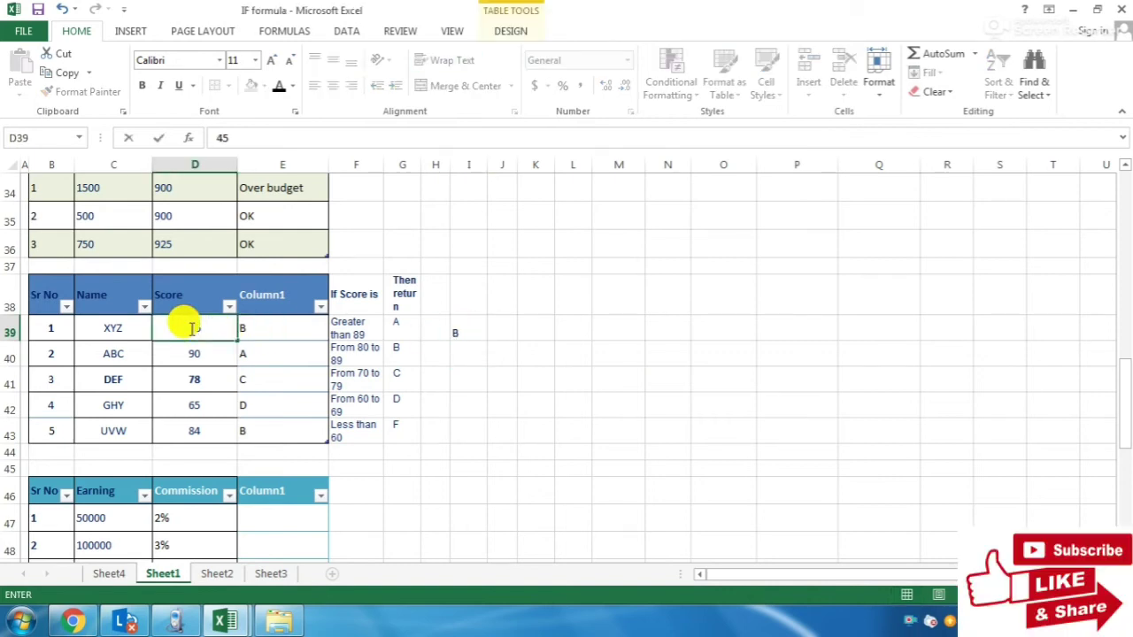
click(580, 403)
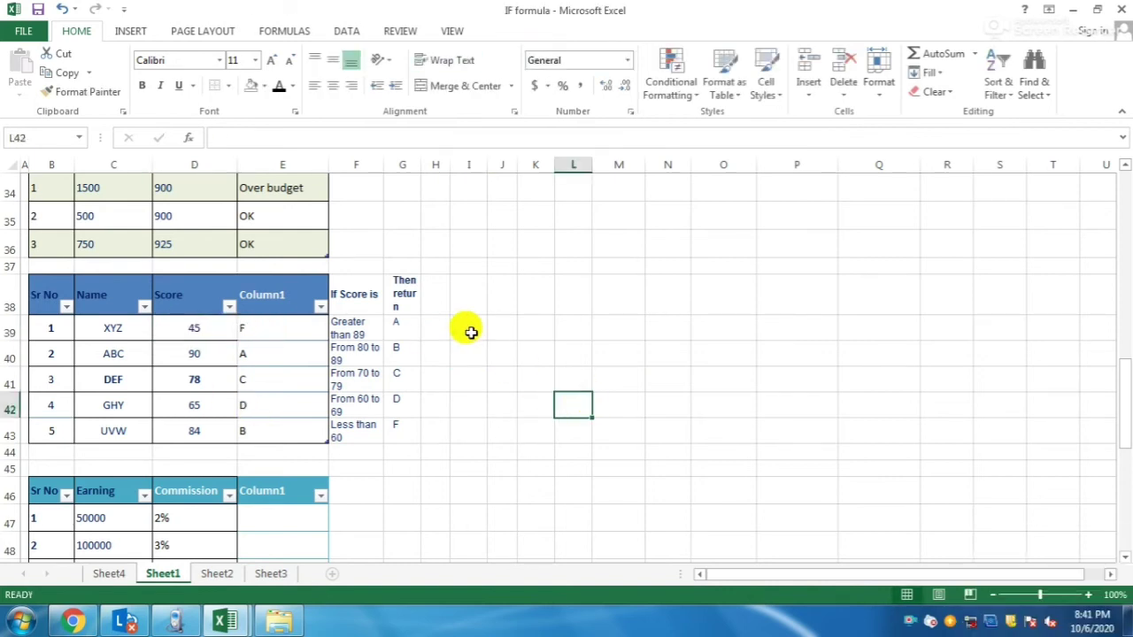
click(195, 326)
text(61)
key(Return)
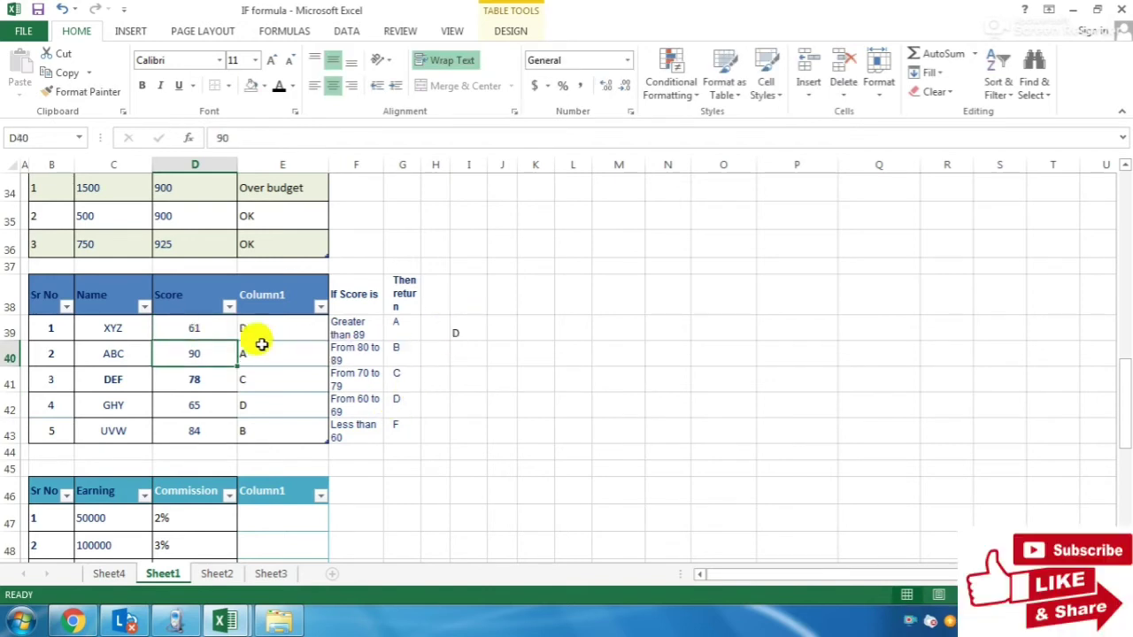
Set the first Score in the blue table, cell D39, to 92.
click(196, 327)
text(92)
key(Return)
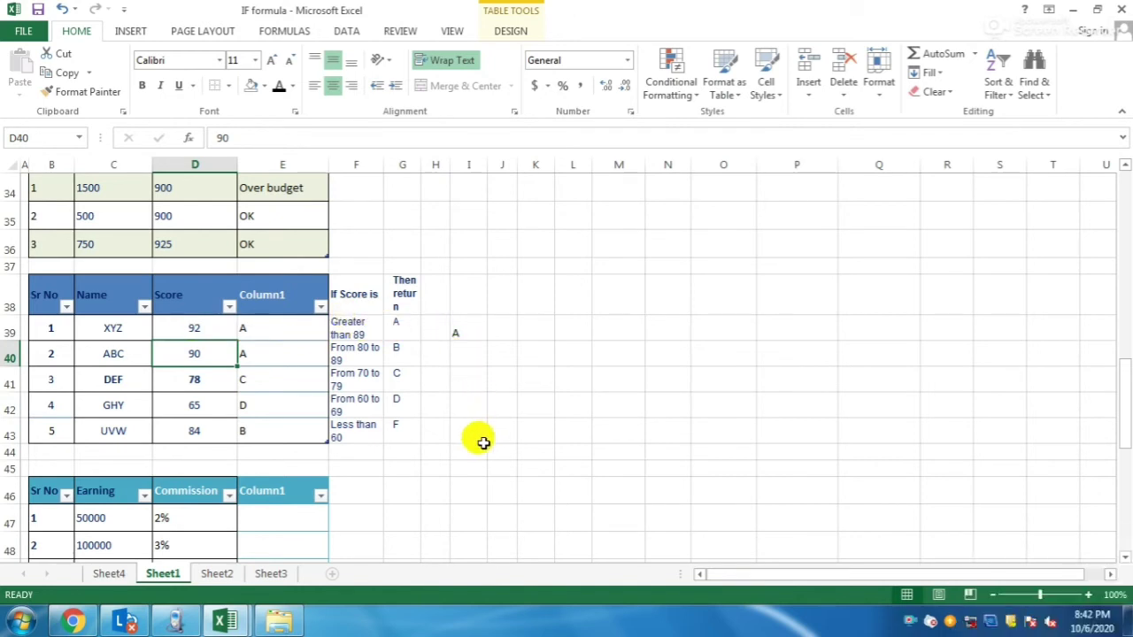
Review the letter grades in E39:E43 against the score ranges and return values listed beside the blue table.
drag(298, 324, 291, 430)
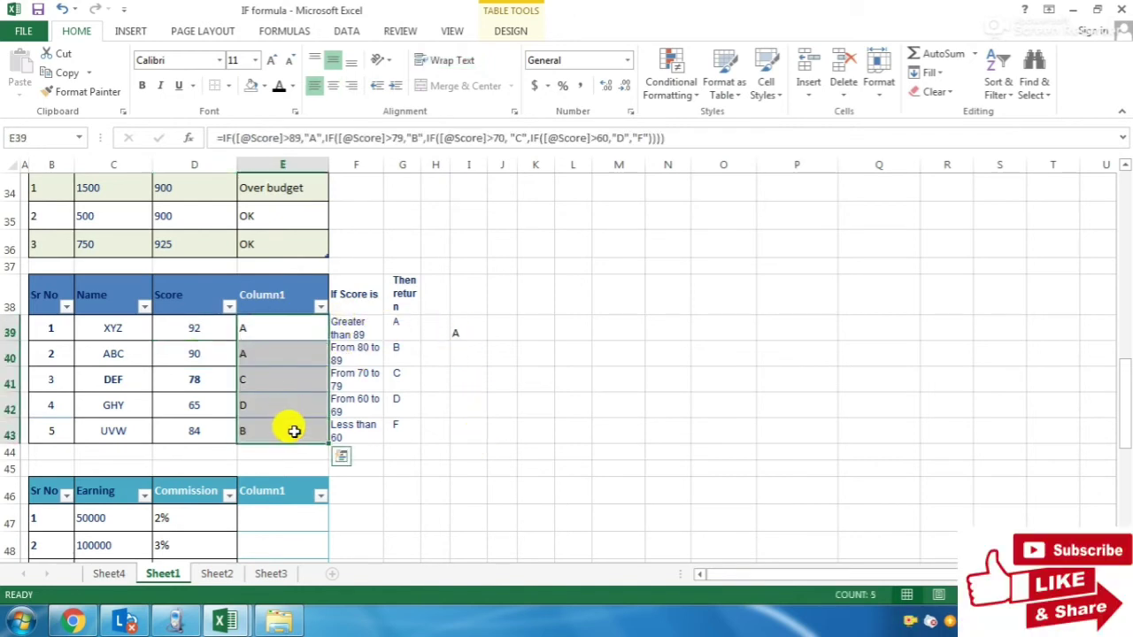
click(361, 470)
drag(362, 253, 368, 453)
drag(402, 245, 401, 422)
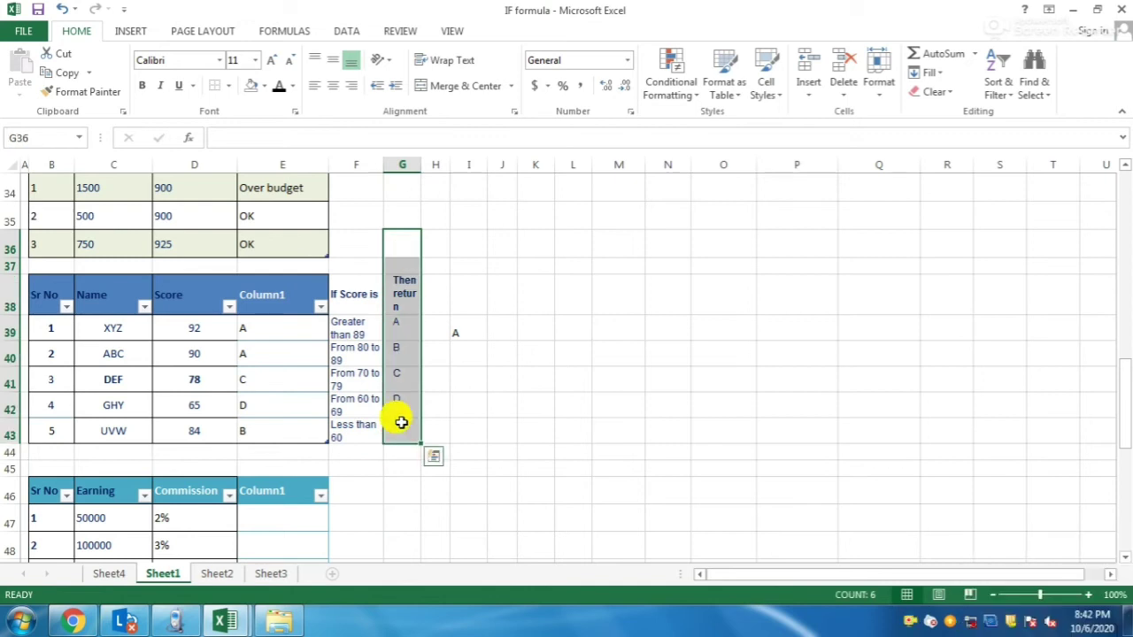
Examine the Earning levels and their Commission percentages in C47:D50, and the categories in C52:C55 whose commission is needed.
scroll(397, 422, down, 3)
scroll(398, 422, up, 1)
click(350, 403)
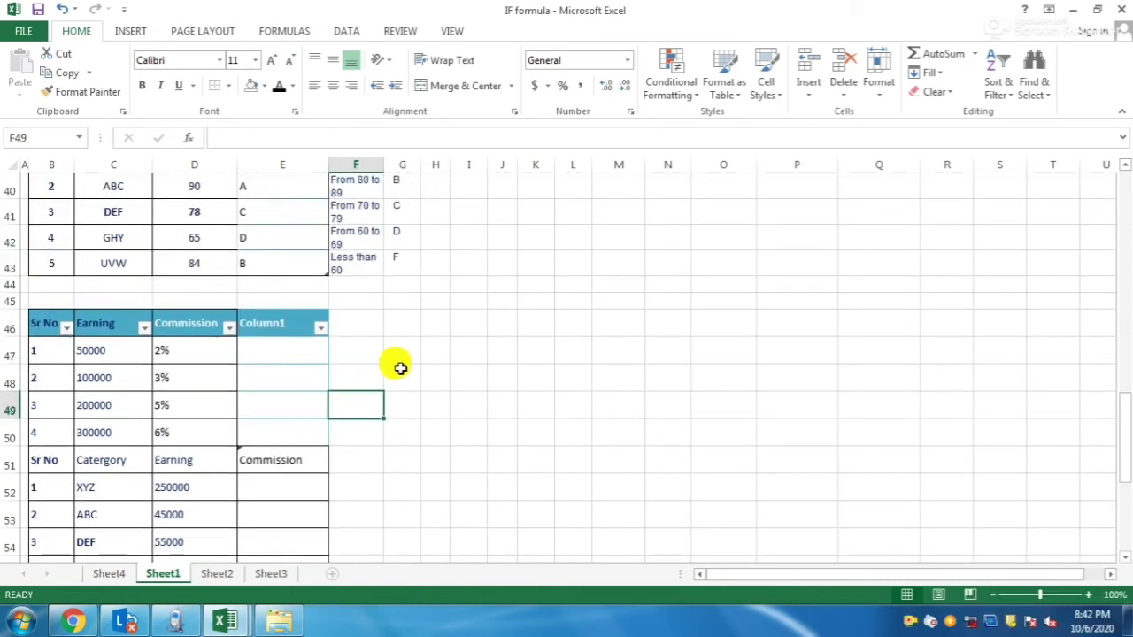
drag(93, 347, 104, 424)
drag(100, 350, 97, 433)
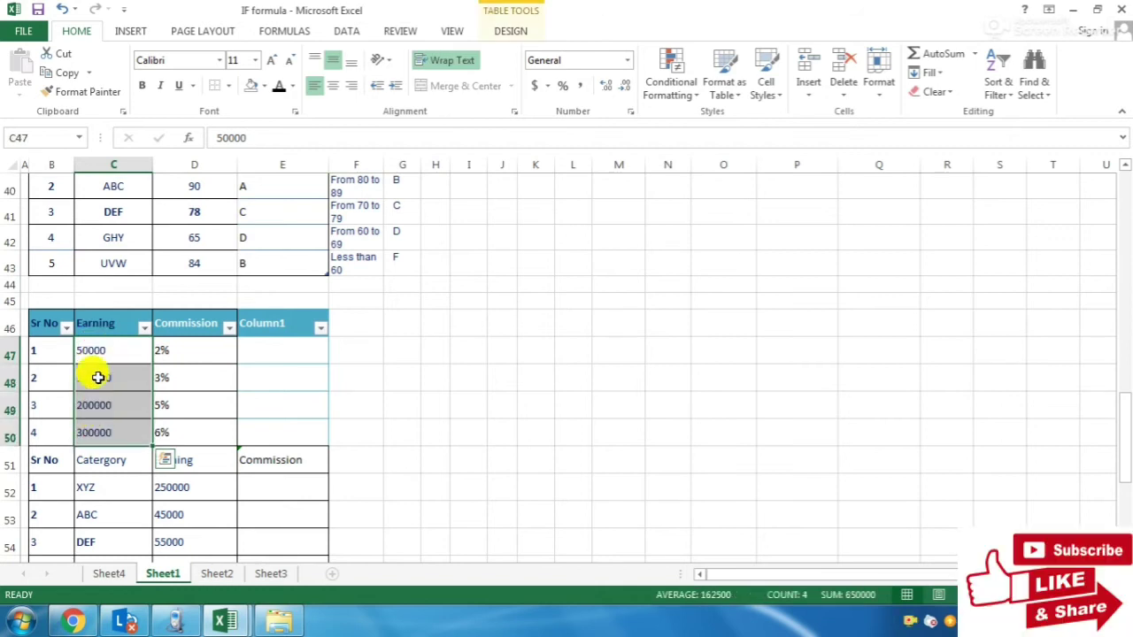
click(94, 348)
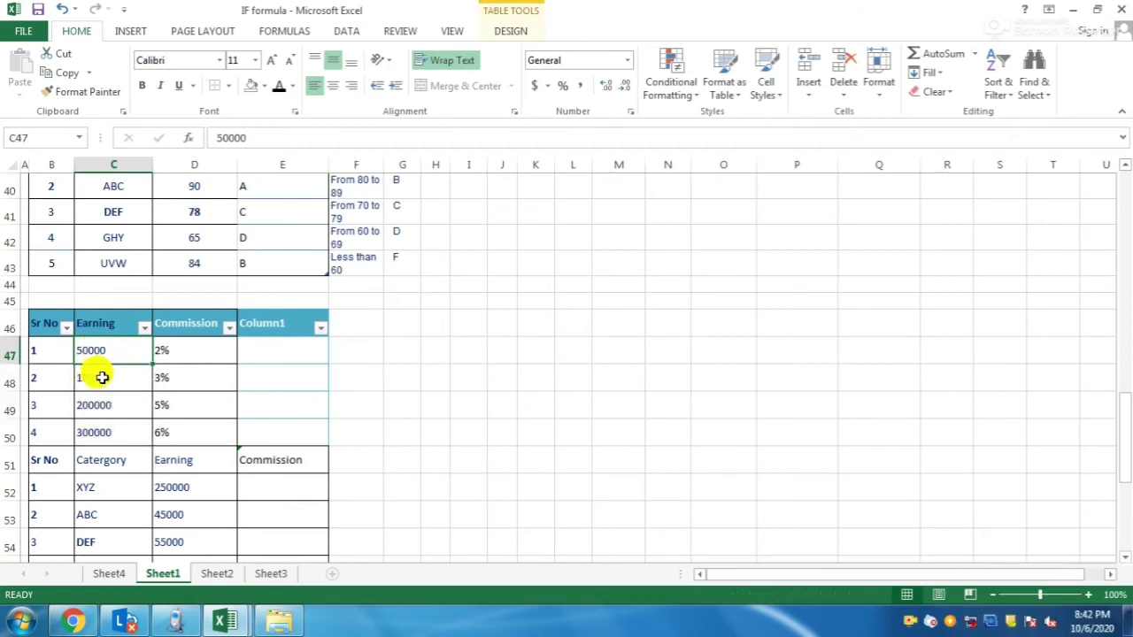
click(202, 349)
click(120, 379)
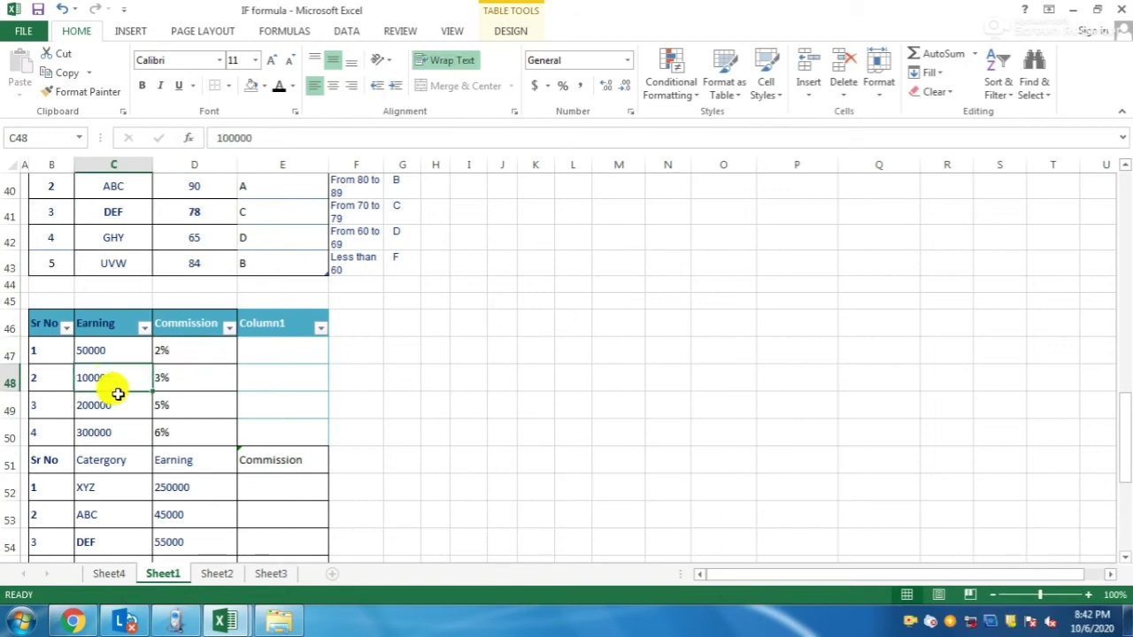
click(173, 379)
click(97, 404)
click(180, 408)
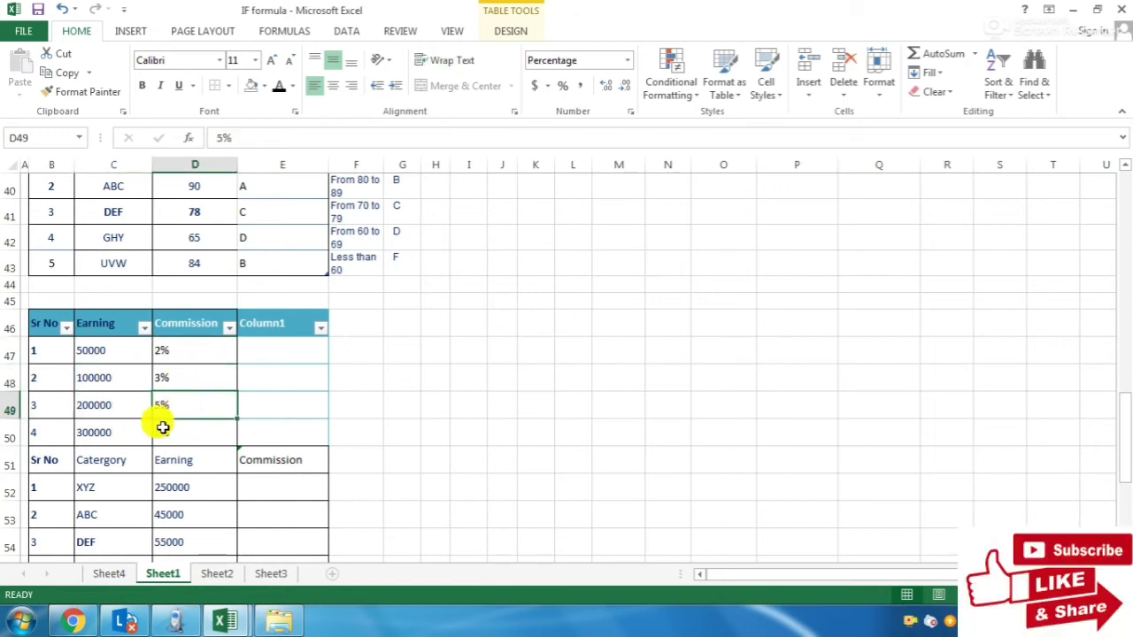
click(115, 430)
click(181, 435)
scroll(182, 437, down, 1)
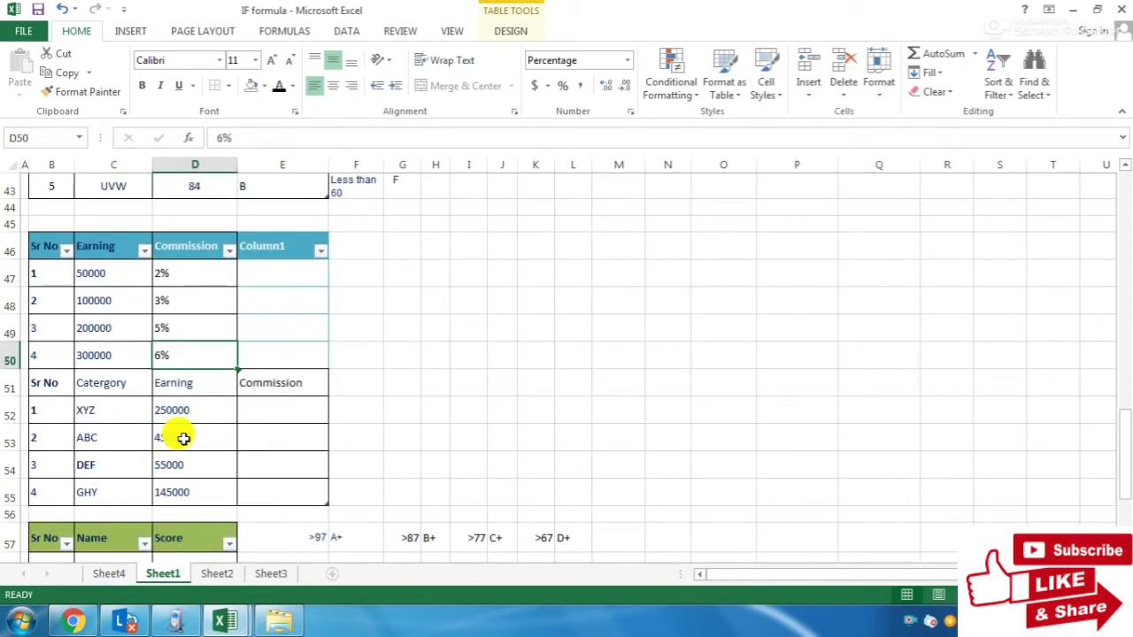
drag(102, 411, 109, 492)
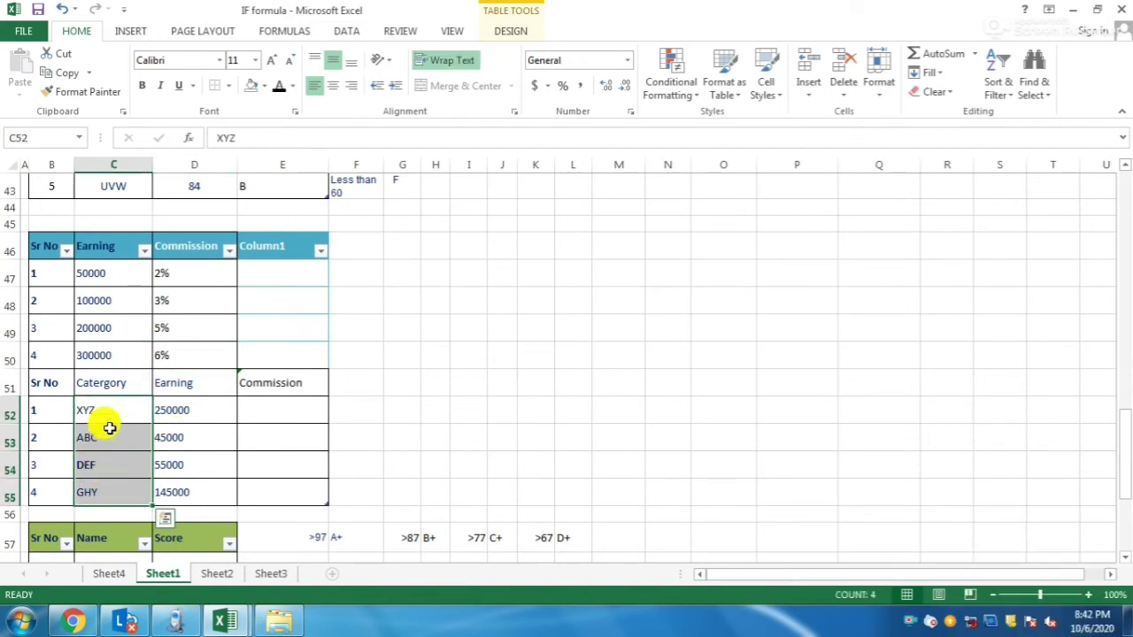
Examine the category names and earning amounts of the four entries in rows 52 to 55.
click(103, 471)
drag(119, 415, 113, 496)
click(131, 383)
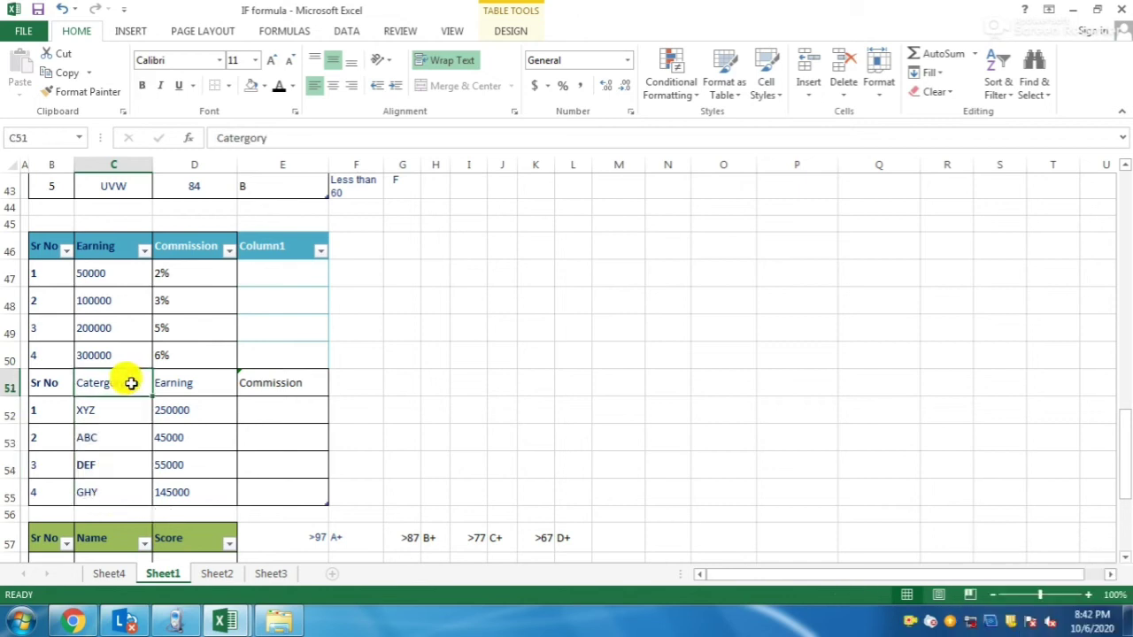
click(177, 382)
click(174, 414)
click(172, 438)
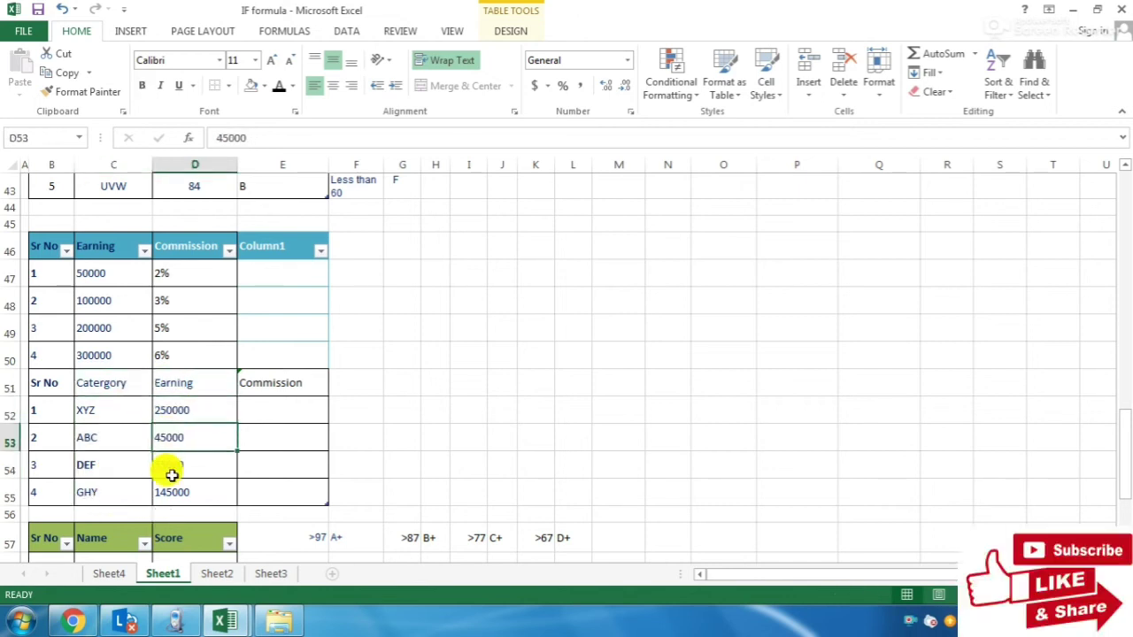
click(169, 469)
click(177, 494)
Start an IF formula in E52 that tests whether the earning in D52 is greater than C50.
click(266, 415)
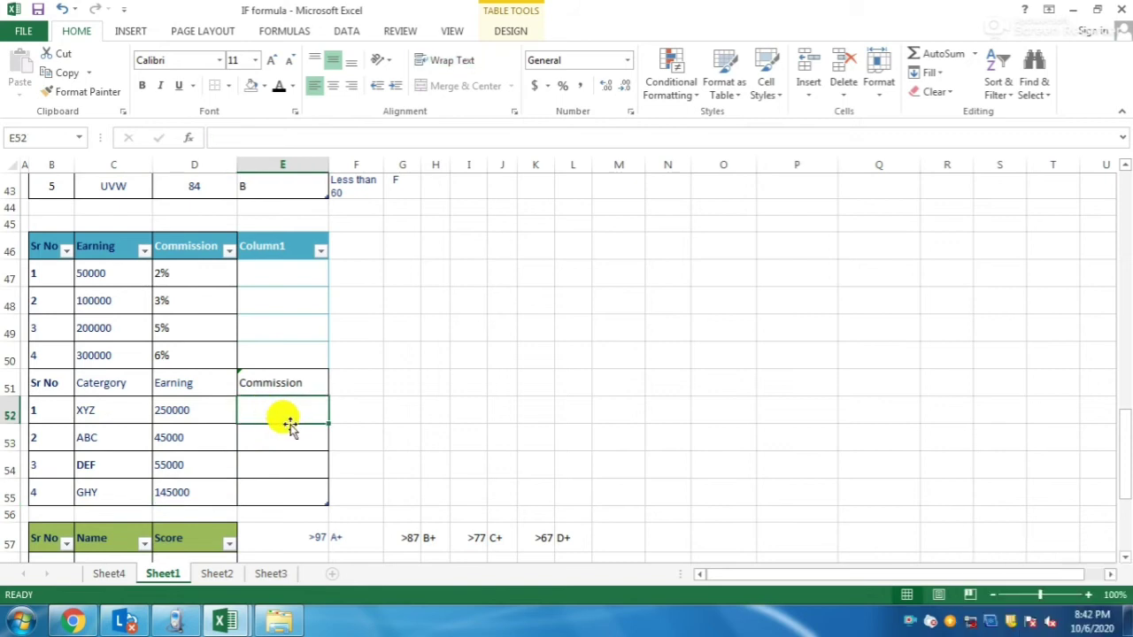
text(=IF()
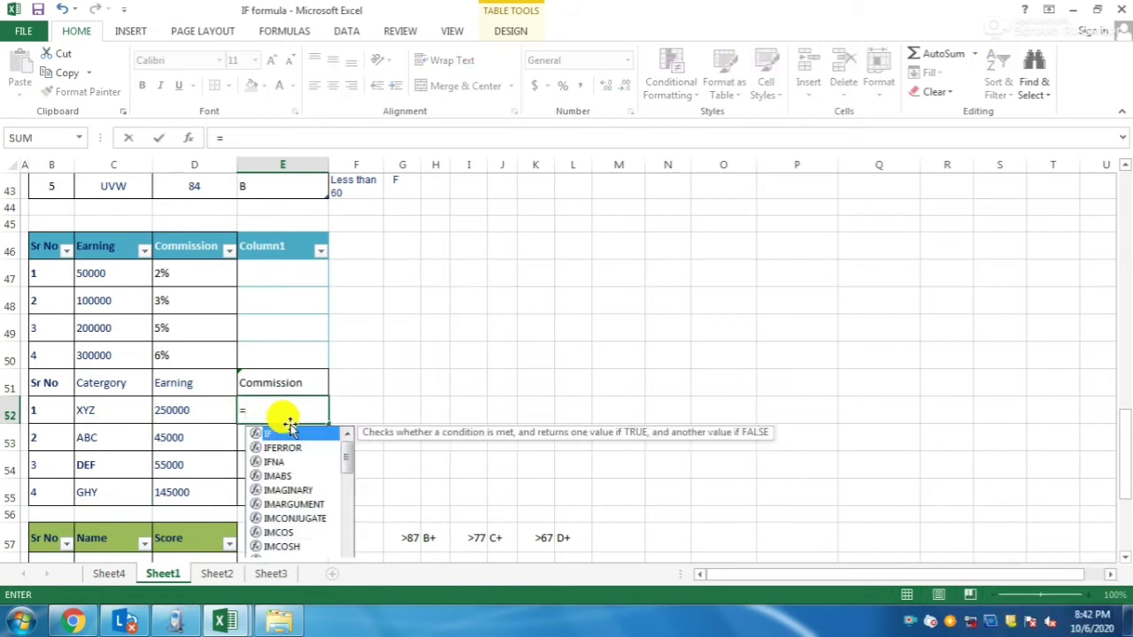
click(169, 411)
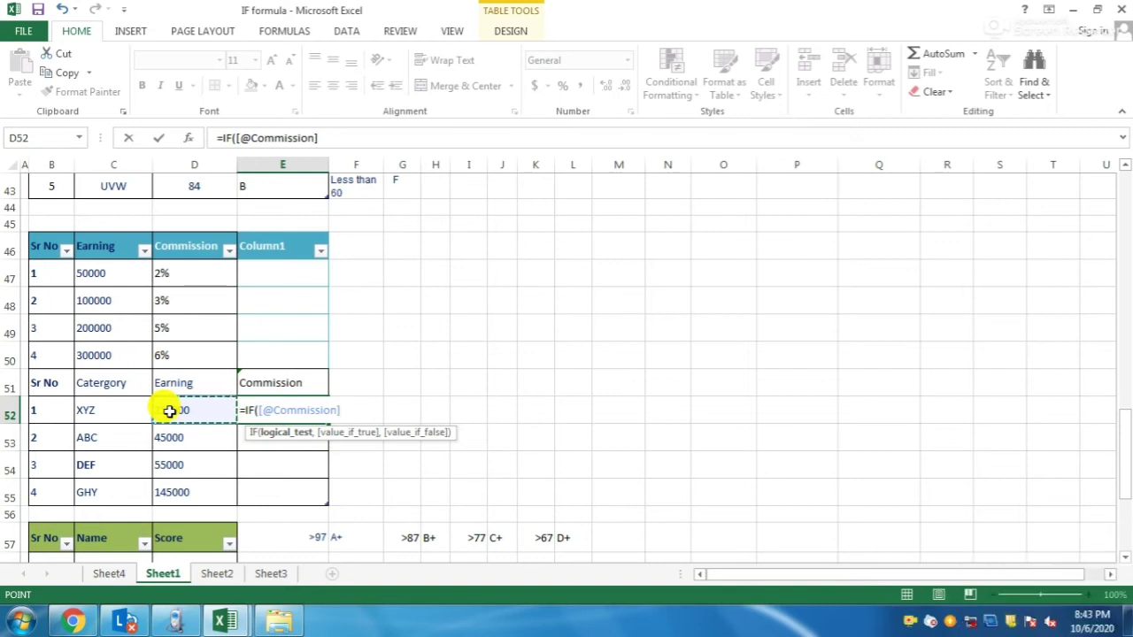
text(>)
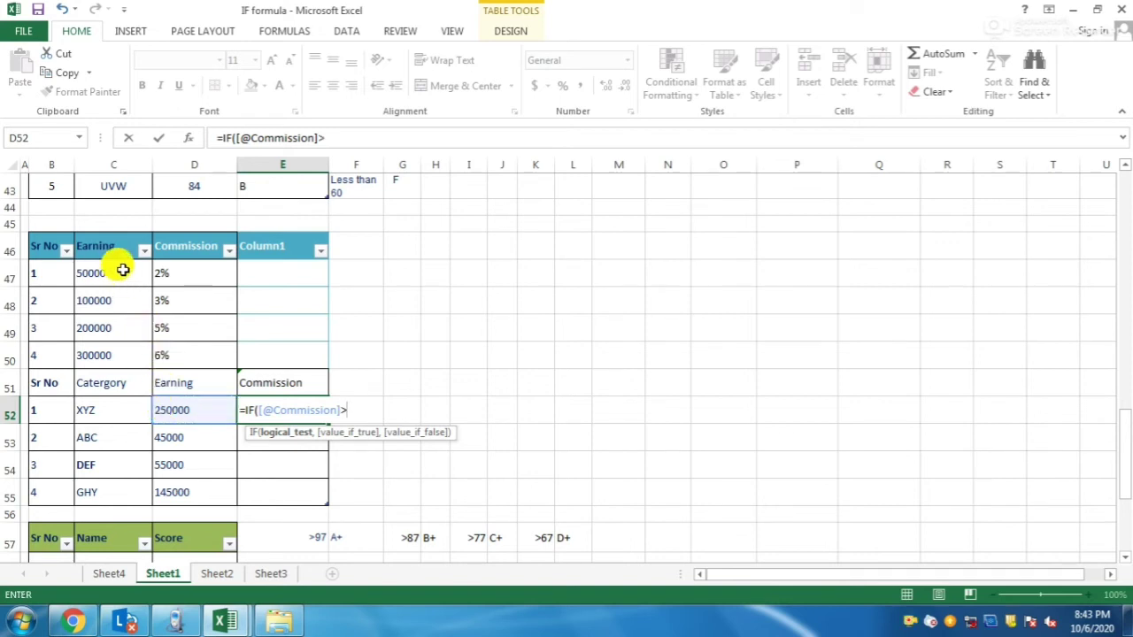
click(119, 355)
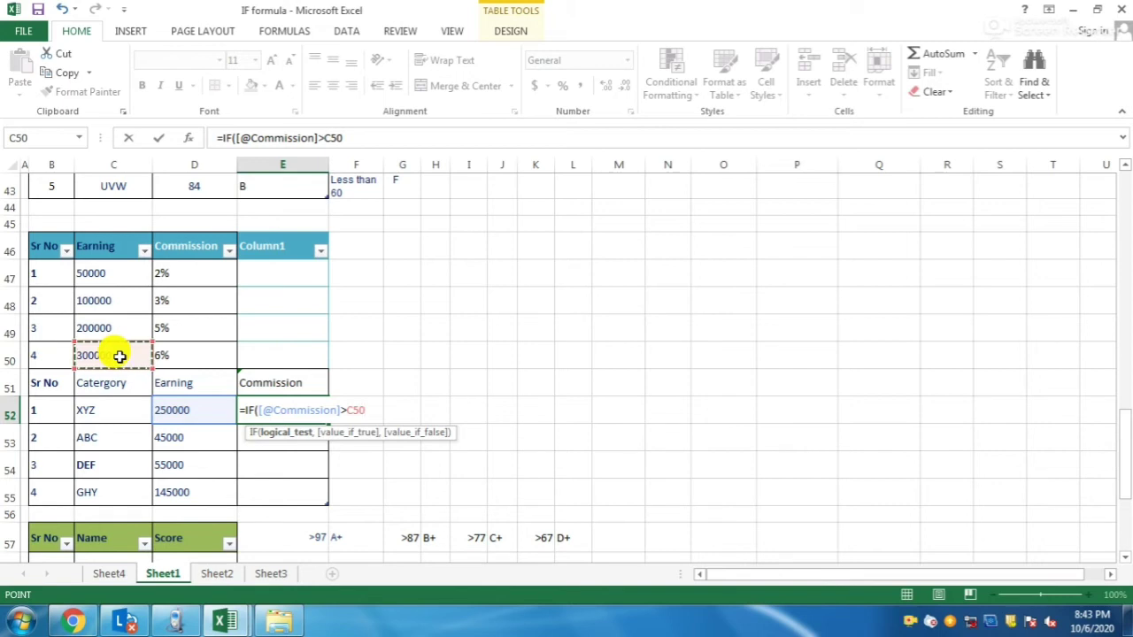
text(,)
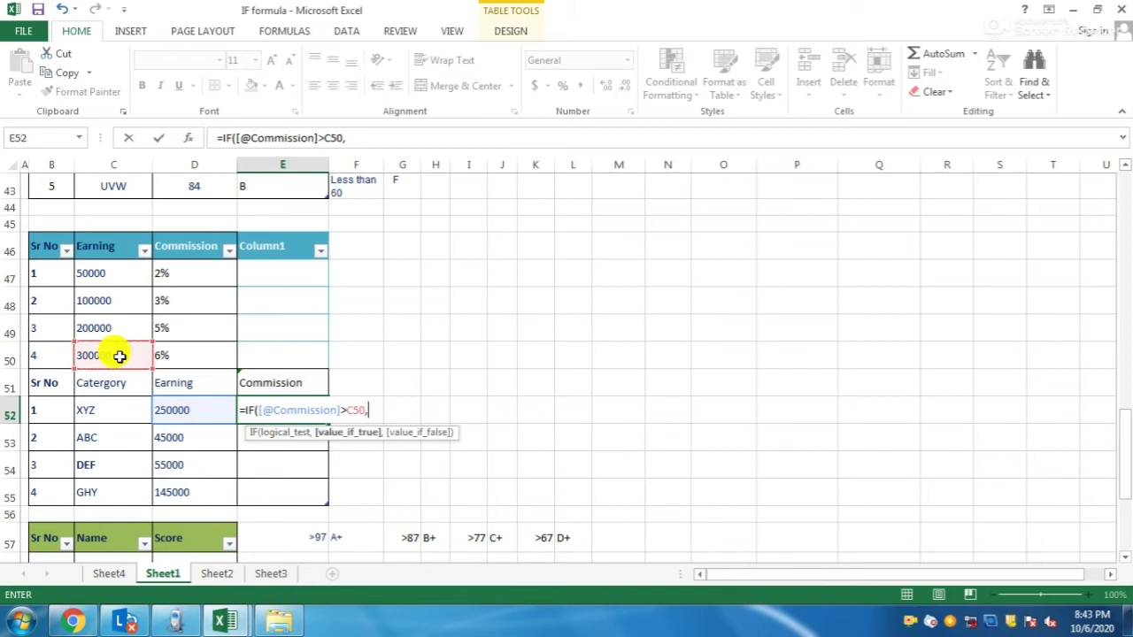
Make the value if true the earning in D52 multiplied by 6%, and continue to the value if false.
click(185, 412)
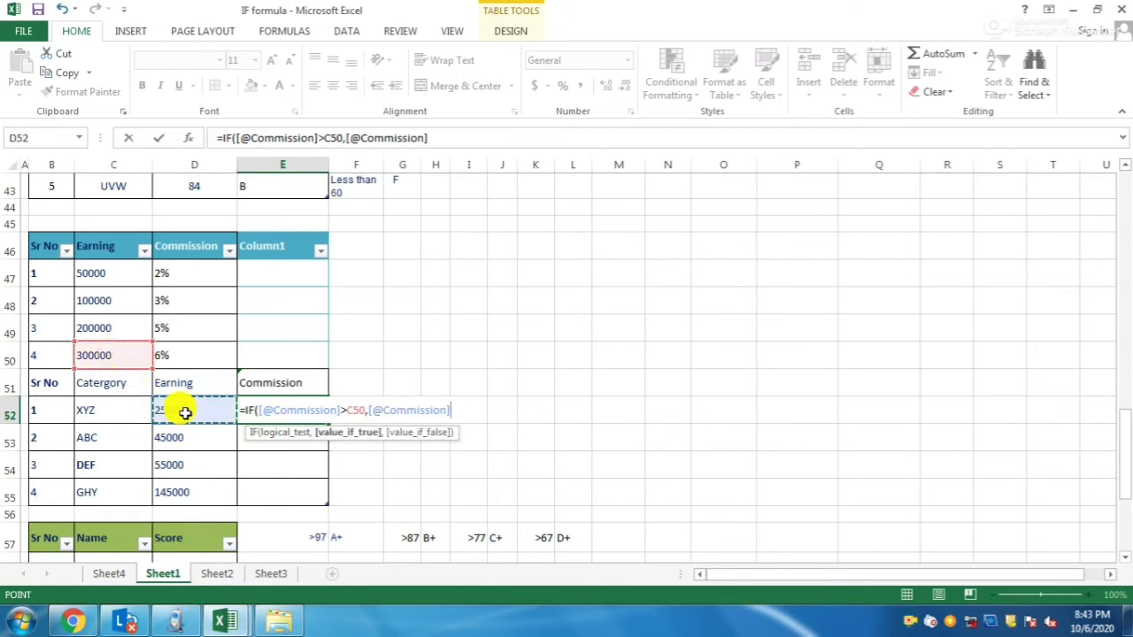
text(*)
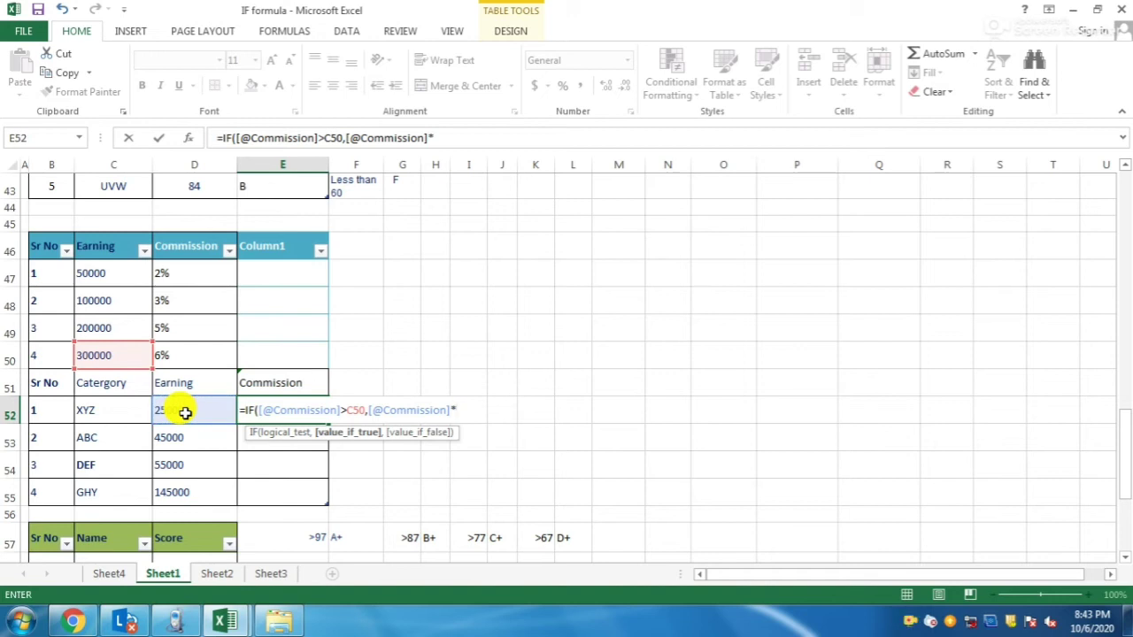
click(197, 357)
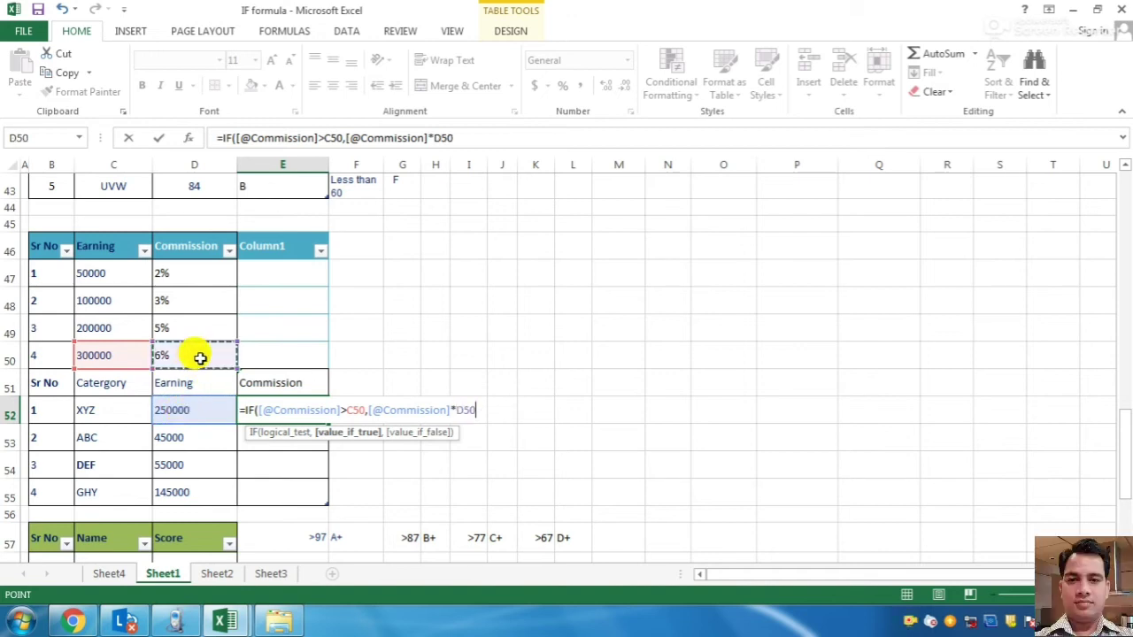
key(BackSpace)
key(BackSpace)
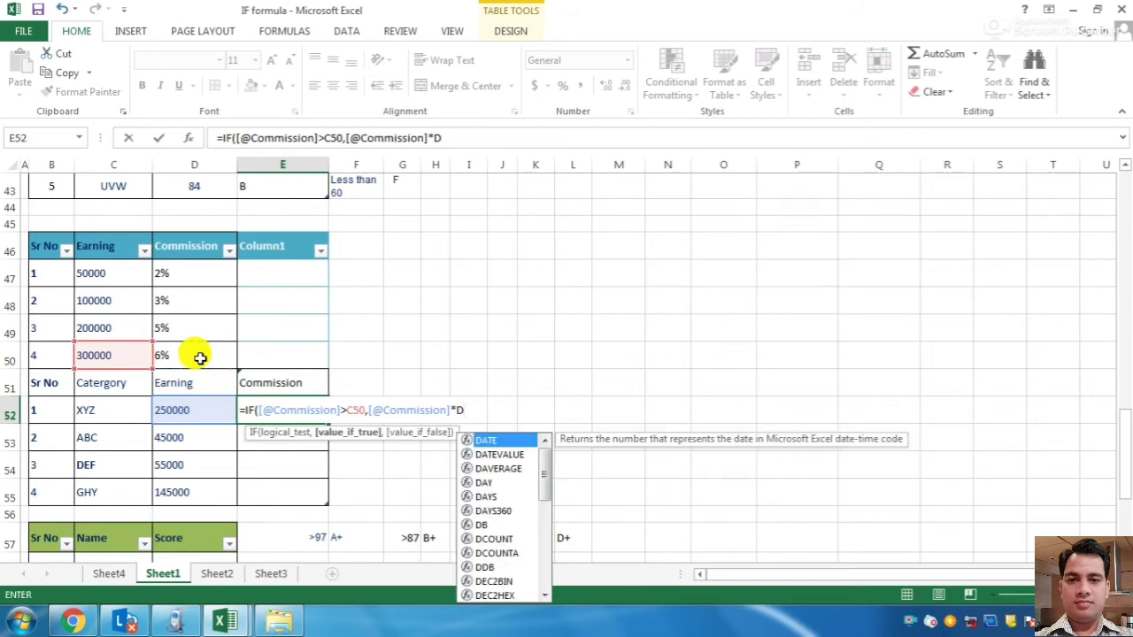
key(BackSpace)
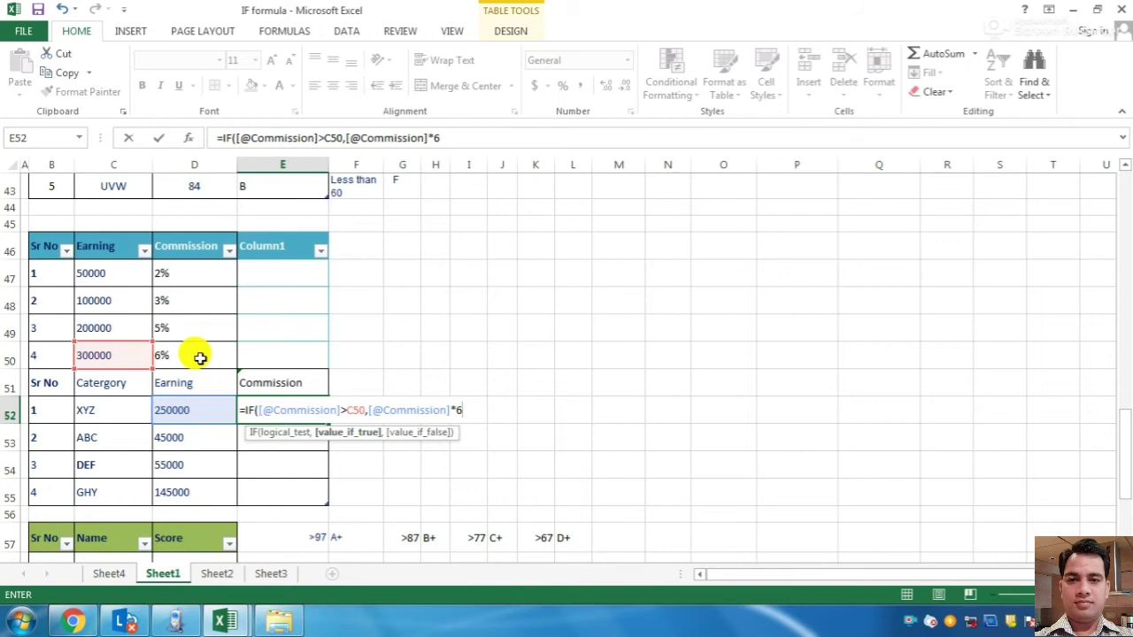
text(6%,)
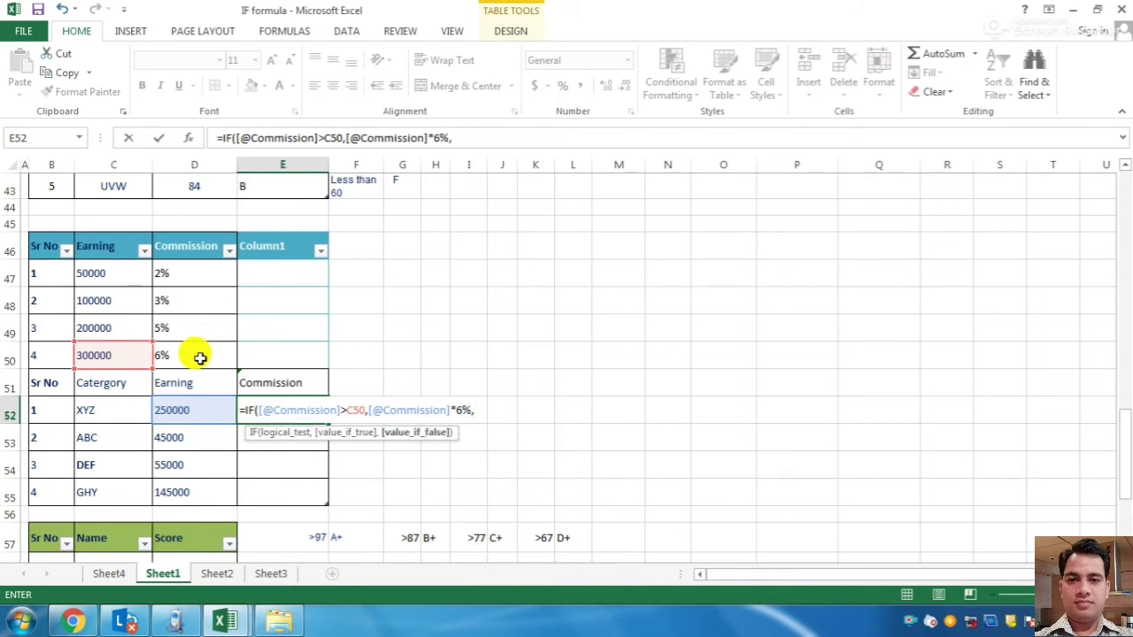
Nest a second IF that returns D52 multiplied by 5% when D52 is greater than C49, and open a third IF.
text(IF()
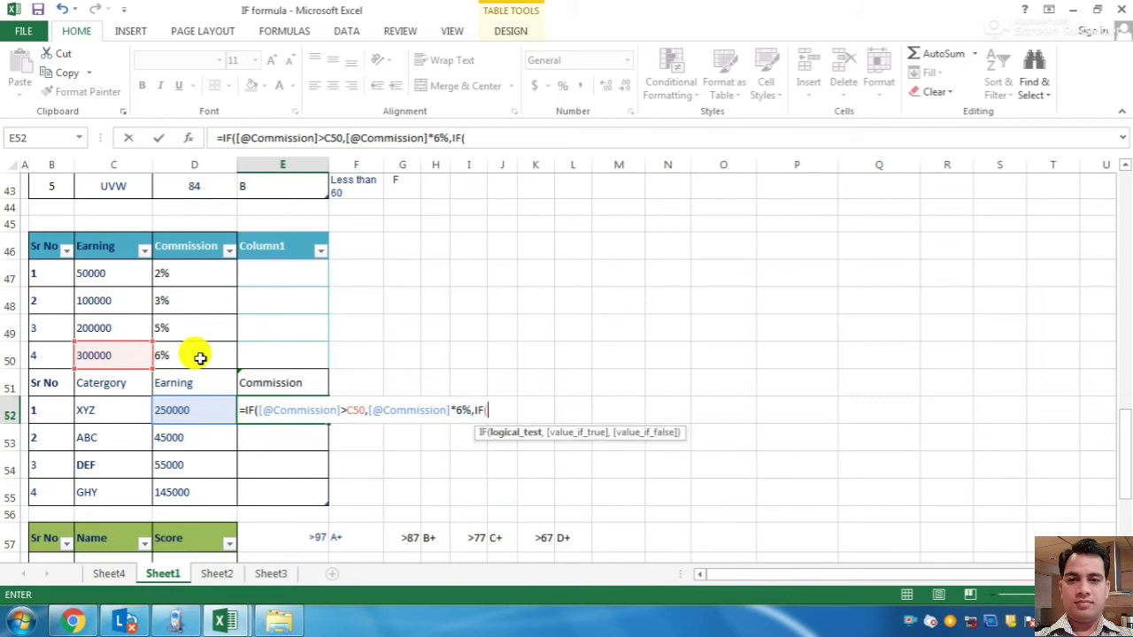
click(185, 410)
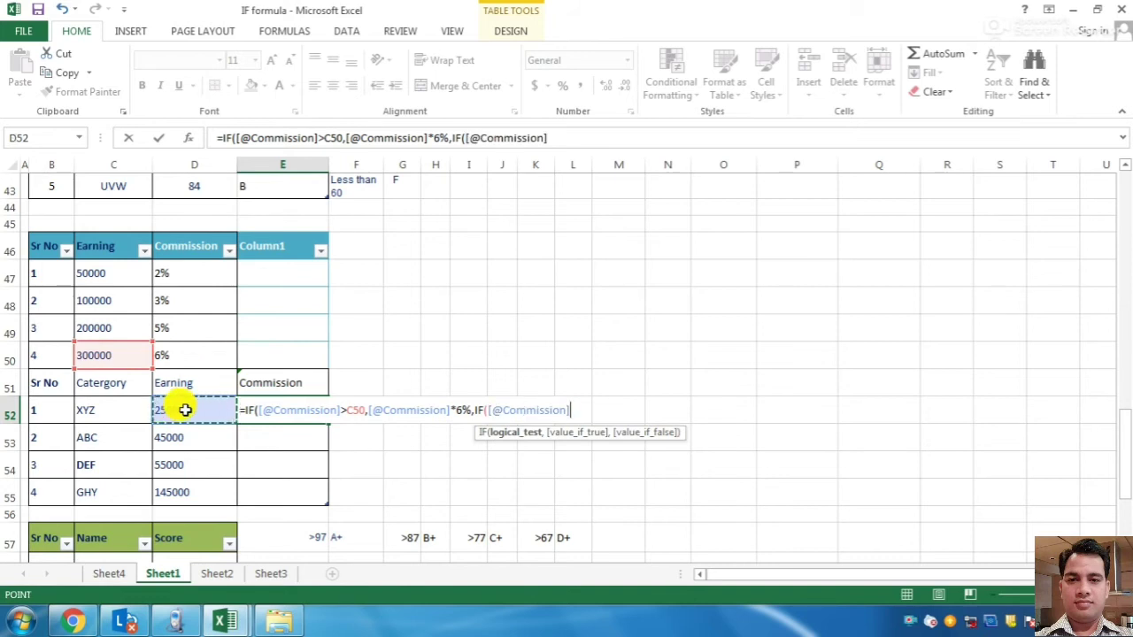
text(>)
click(110, 328)
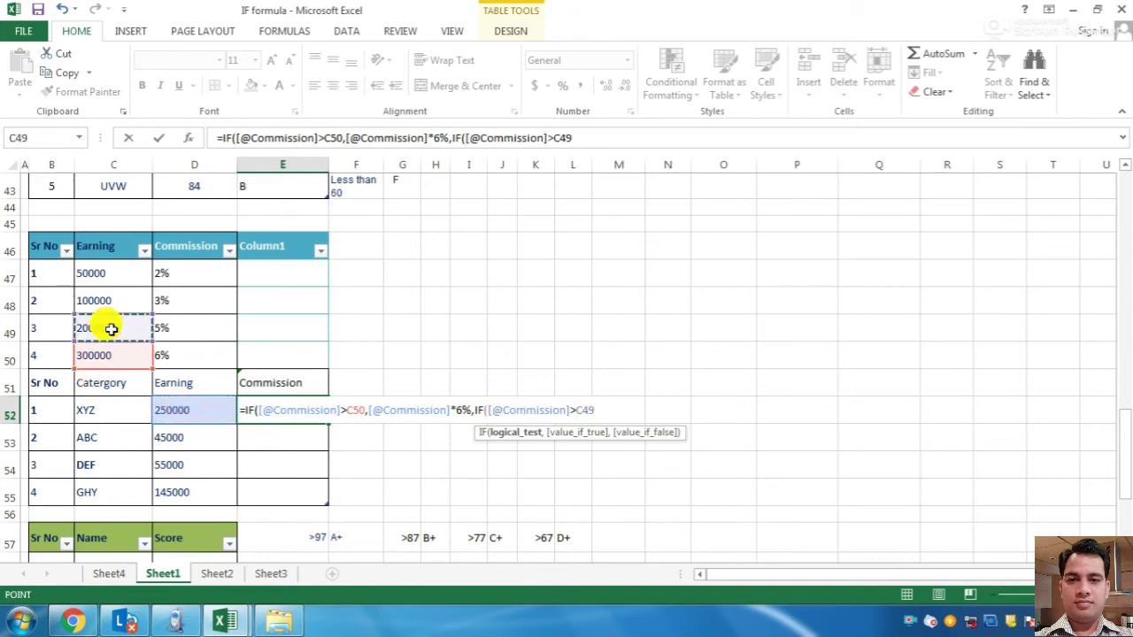
text(,)
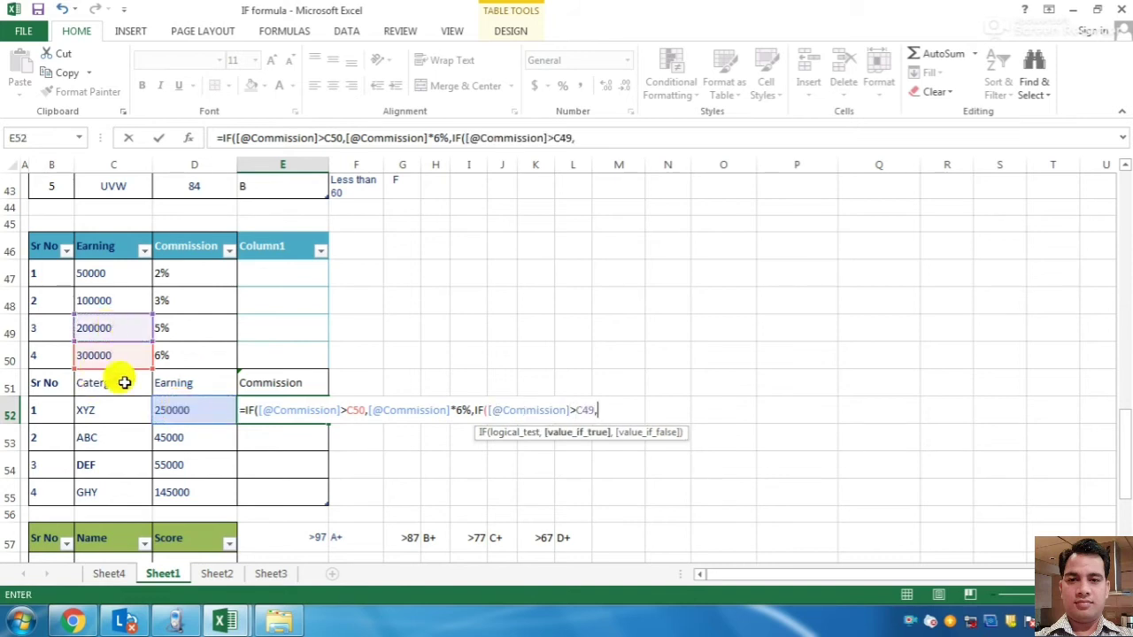
click(173, 400)
text(*)
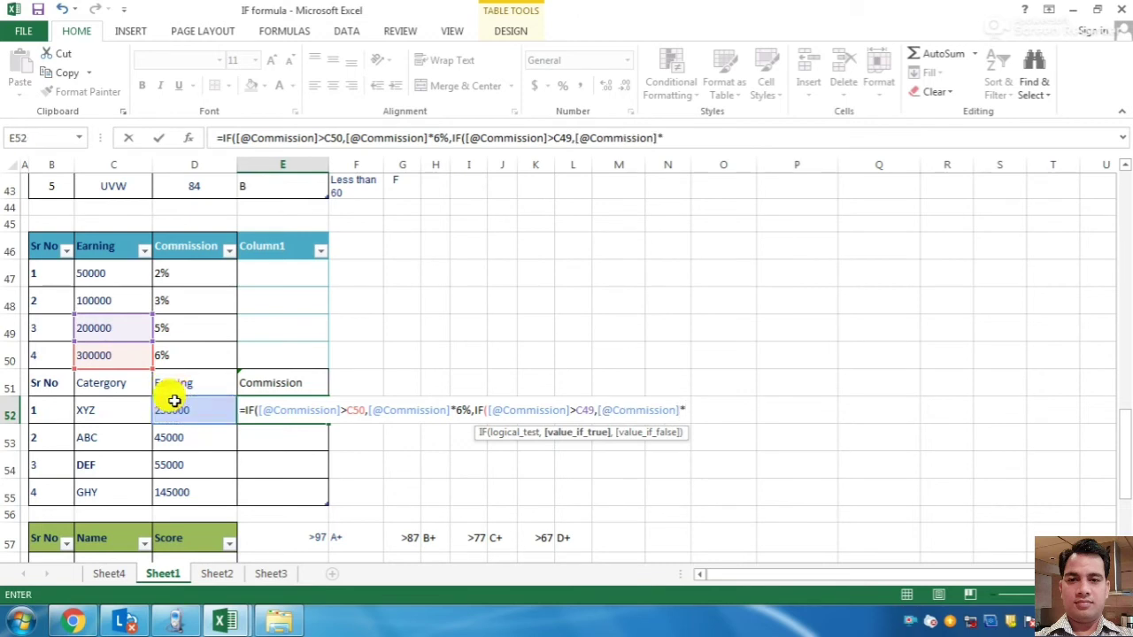
text(5)
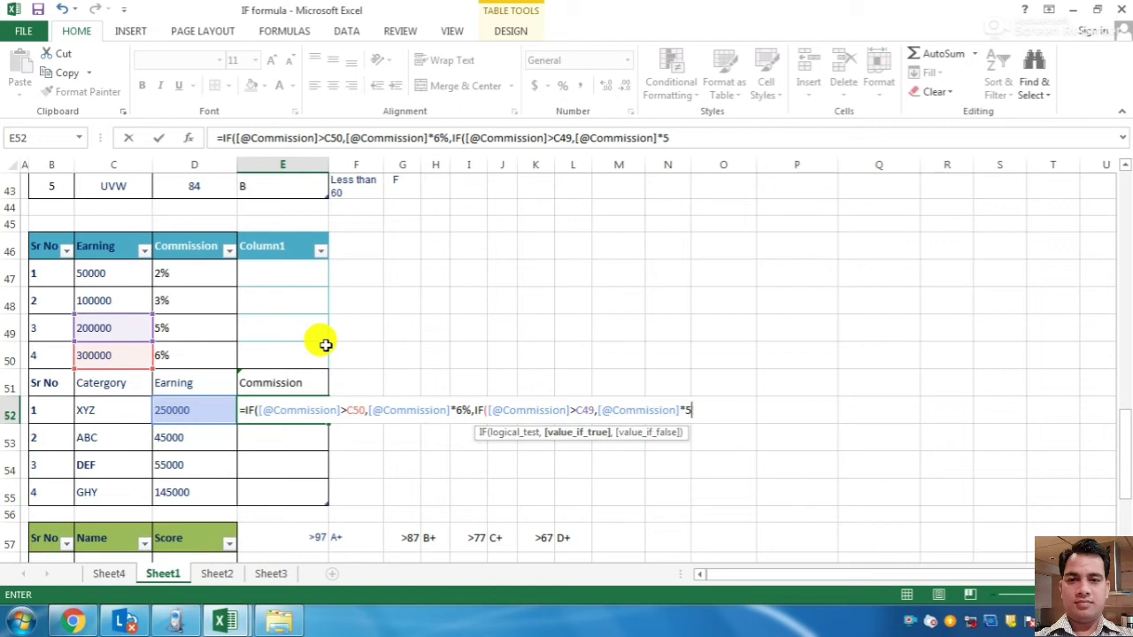
text(%,IF()
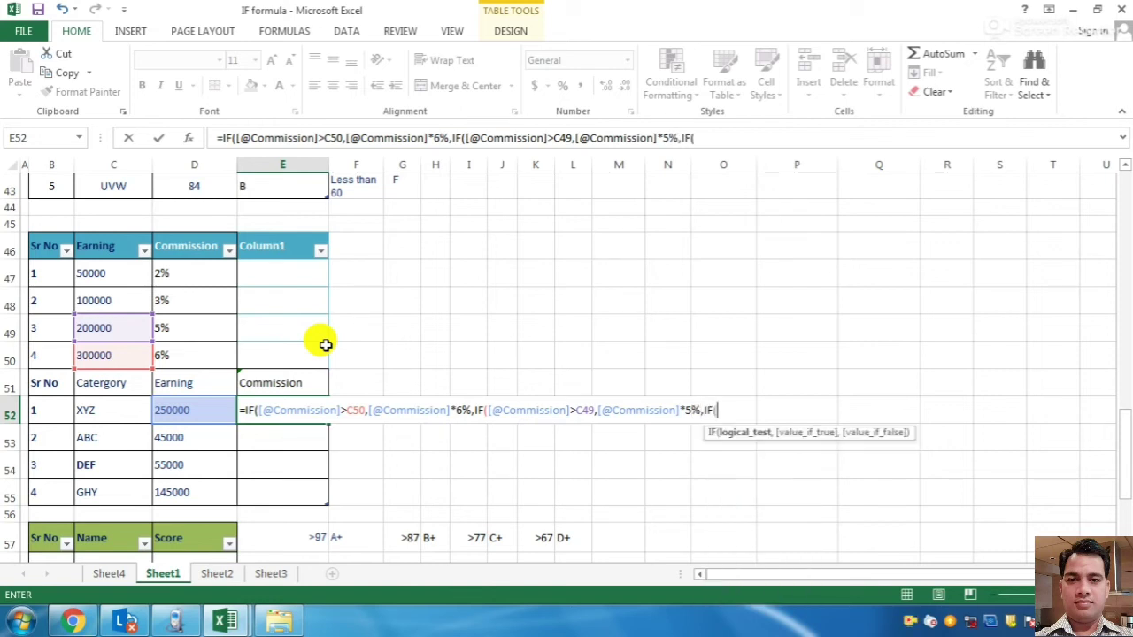
Fill in the third IF to return D52 multiplied by 3% when D52 is greater than C48.
click(195, 411)
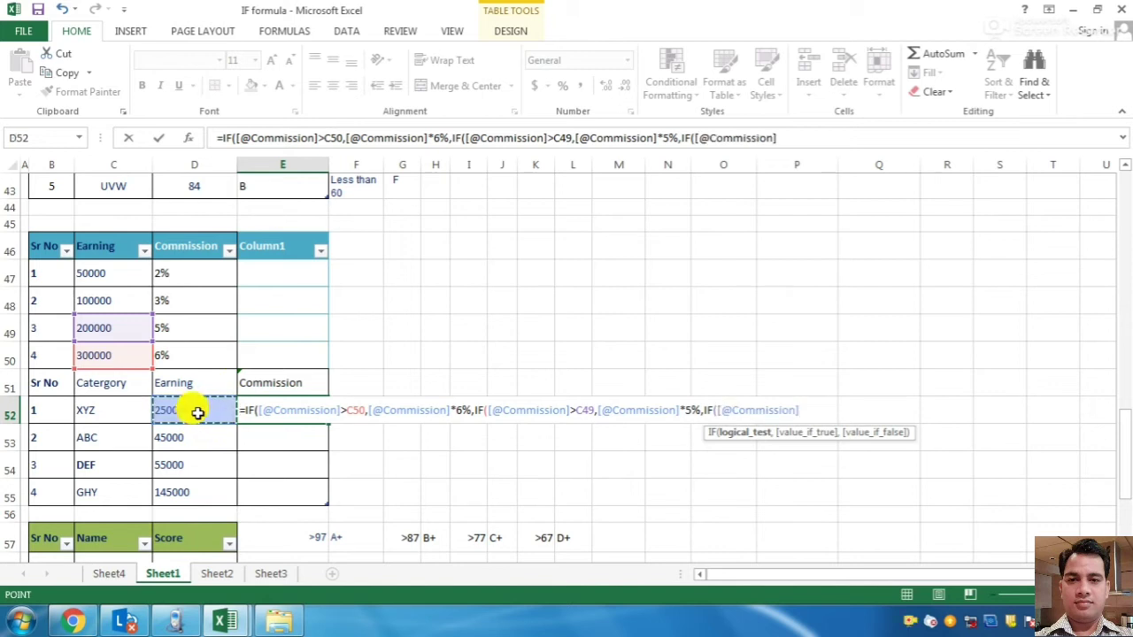
text(>)
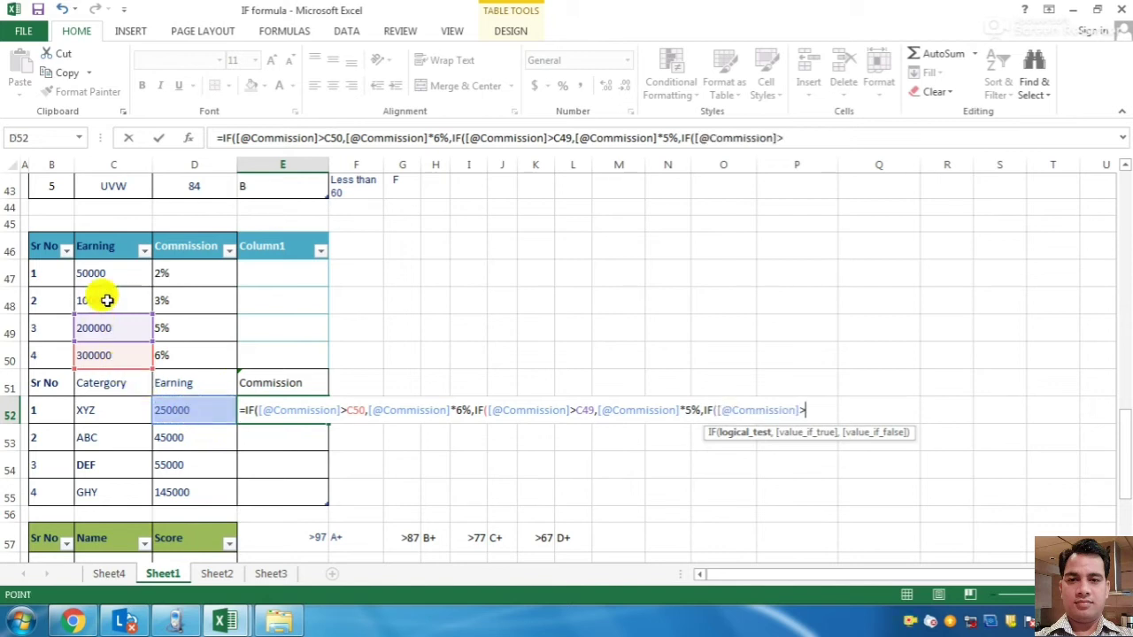
click(107, 300)
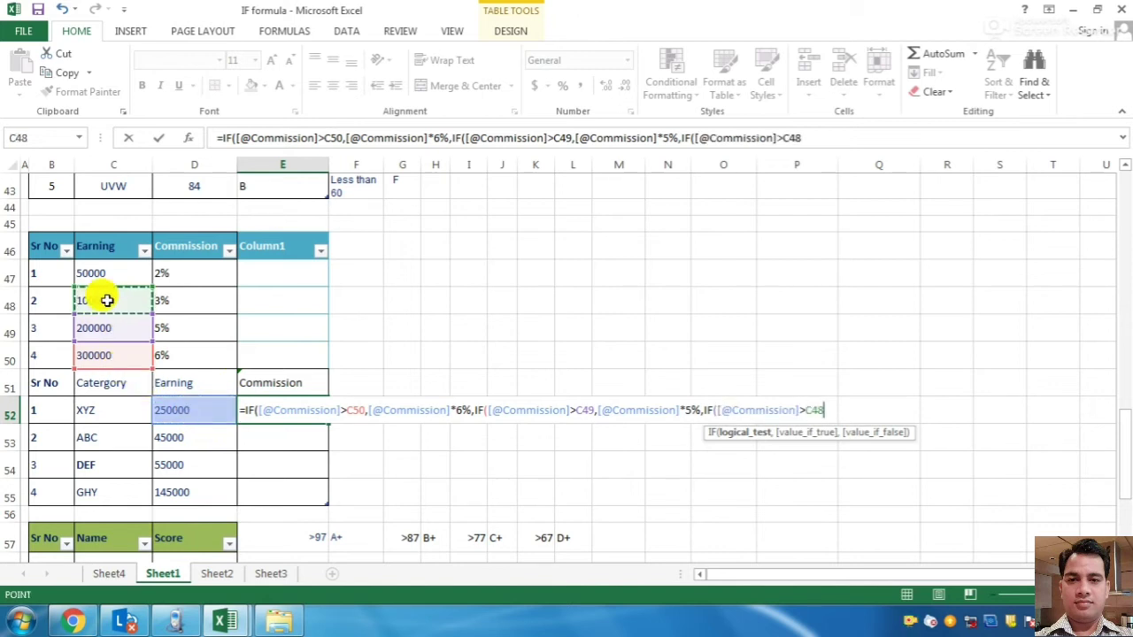
text(,)
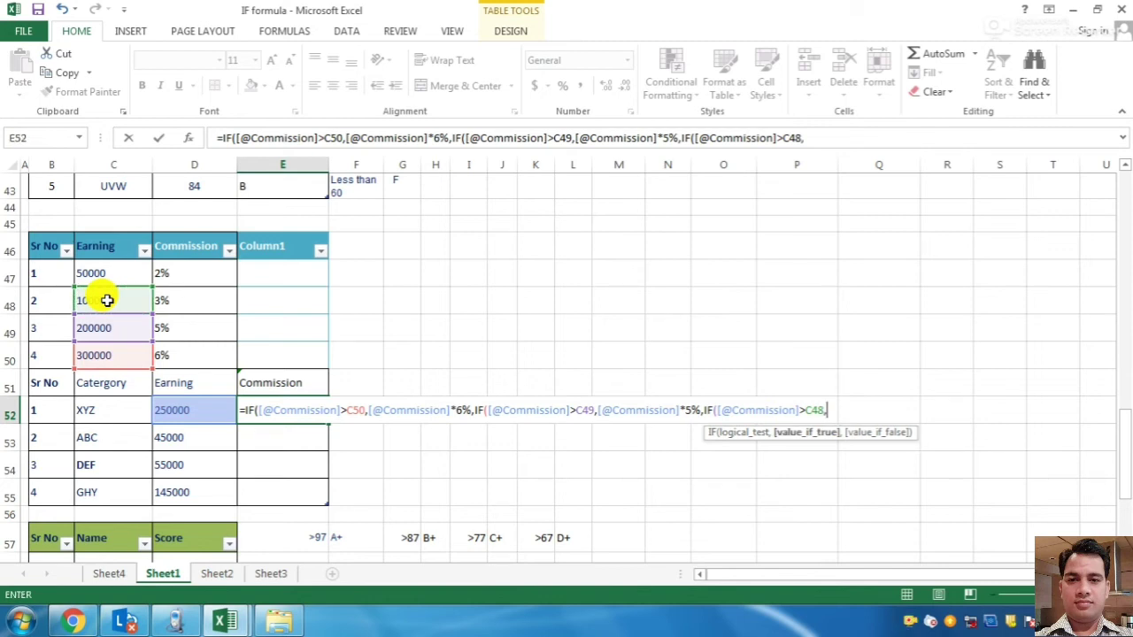
click(174, 408)
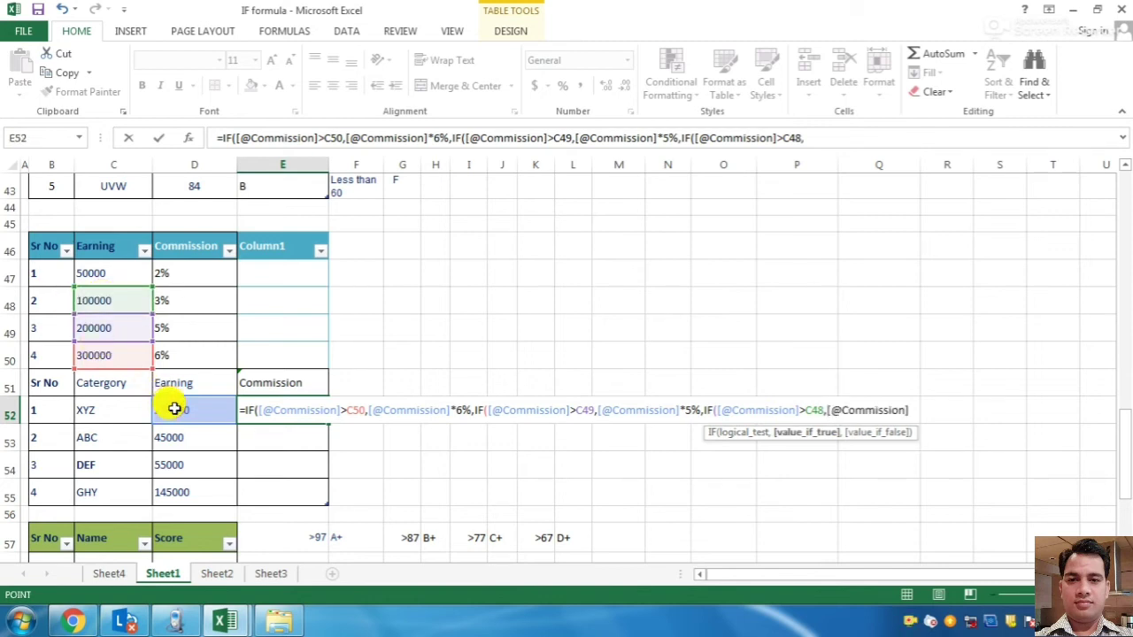
text(*)
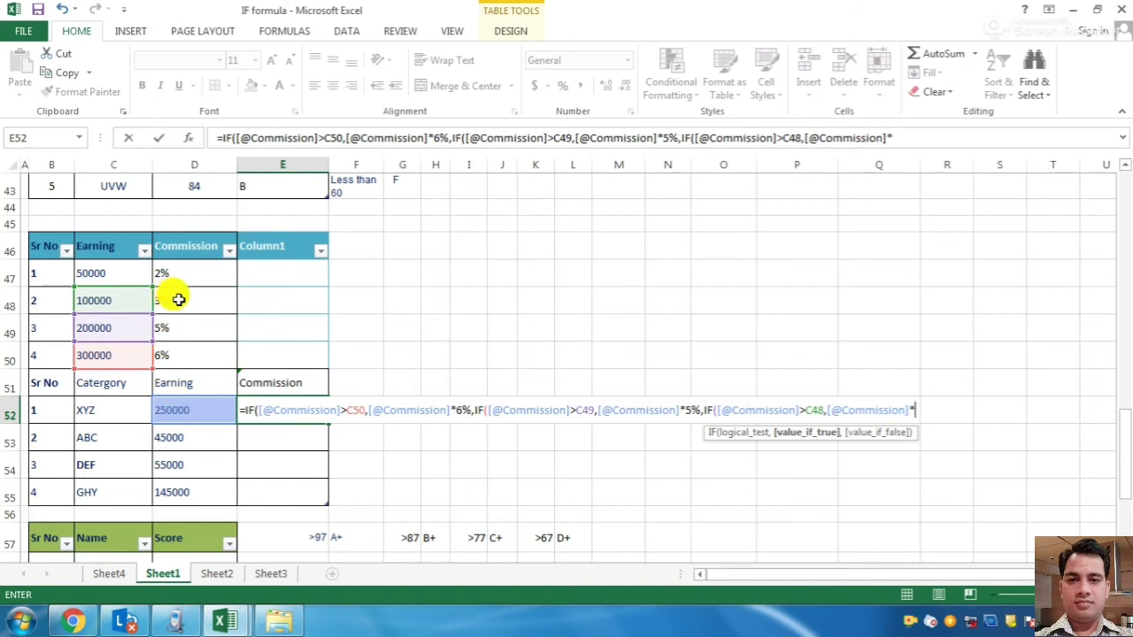
text(3%)
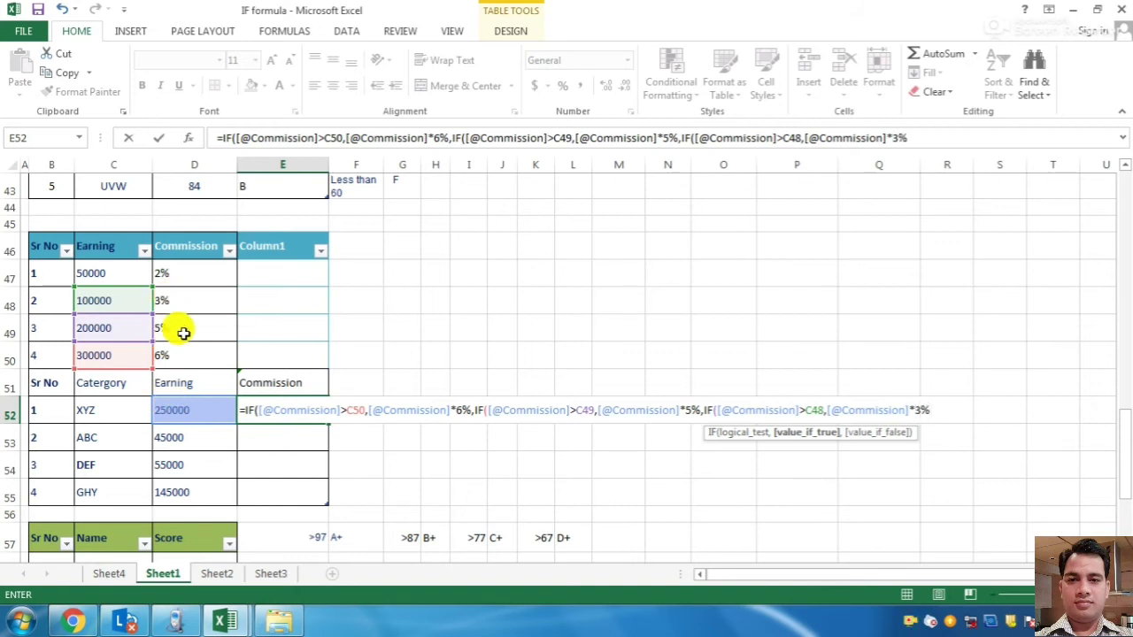
Nest a fourth IF in the E52 formula that tests whether the earning in D52 is greater than C47.
text(,IF)
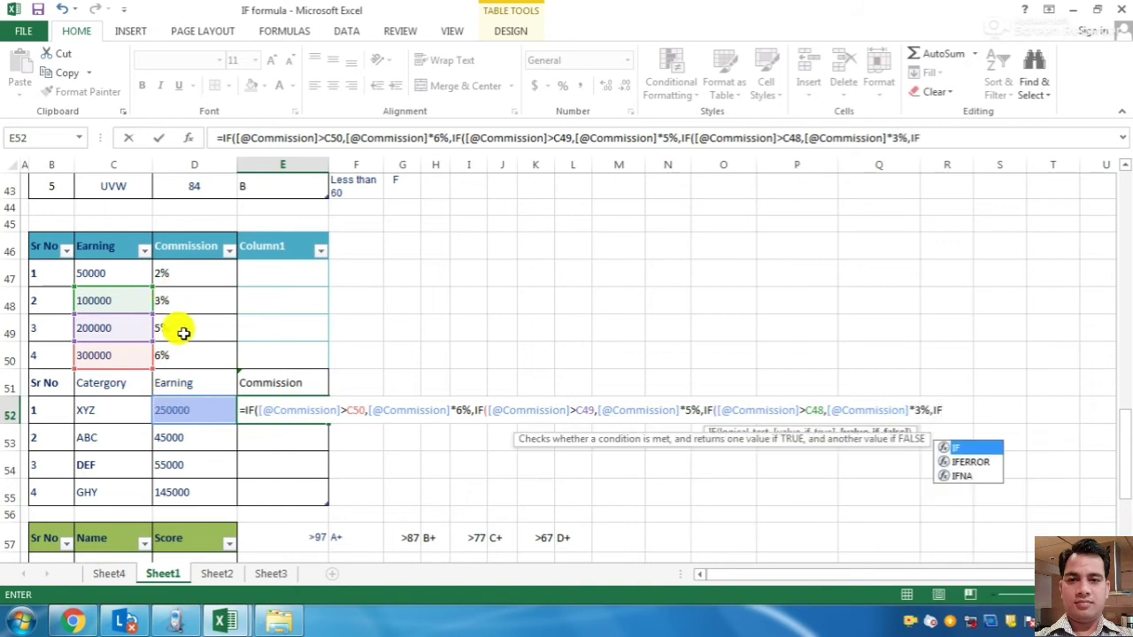
text(()
click(185, 409)
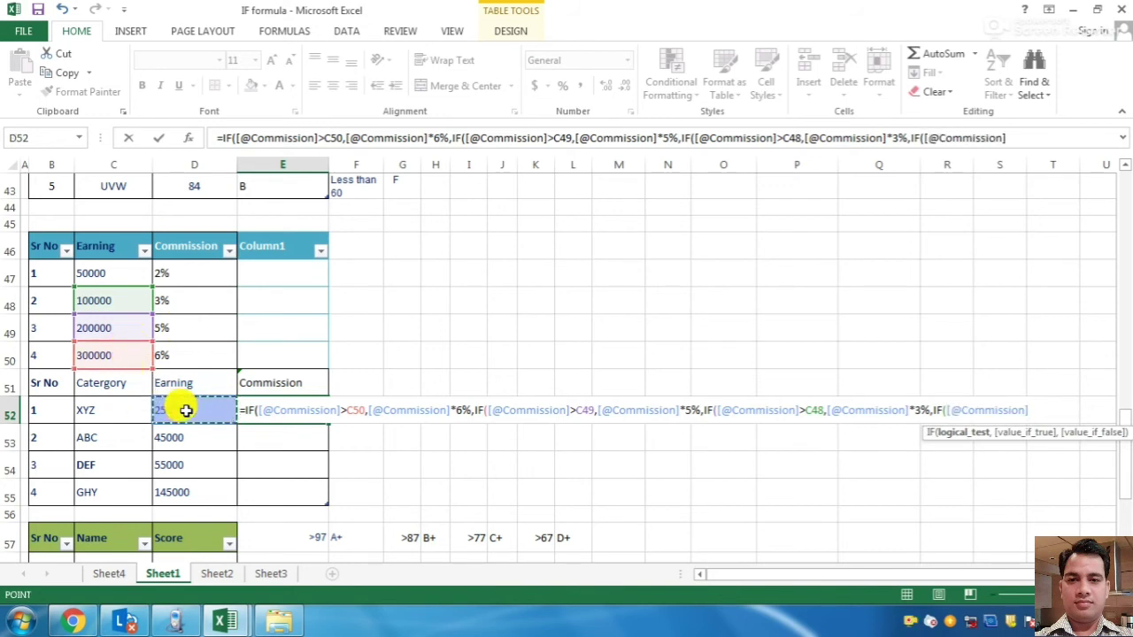
click(115, 271)
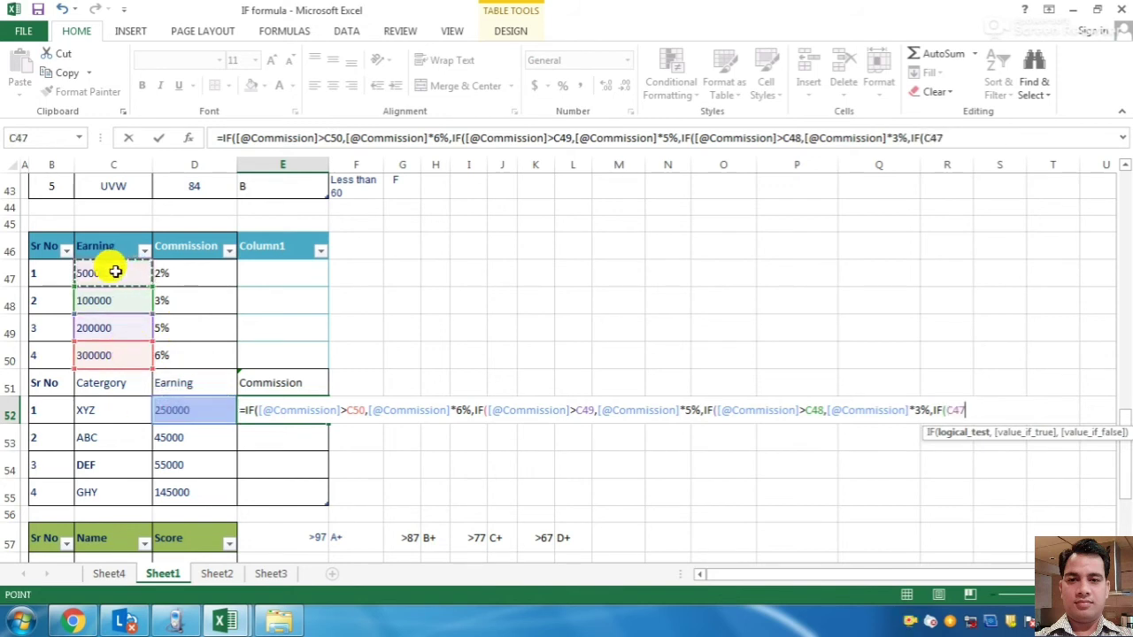
click(170, 402)
text(>)
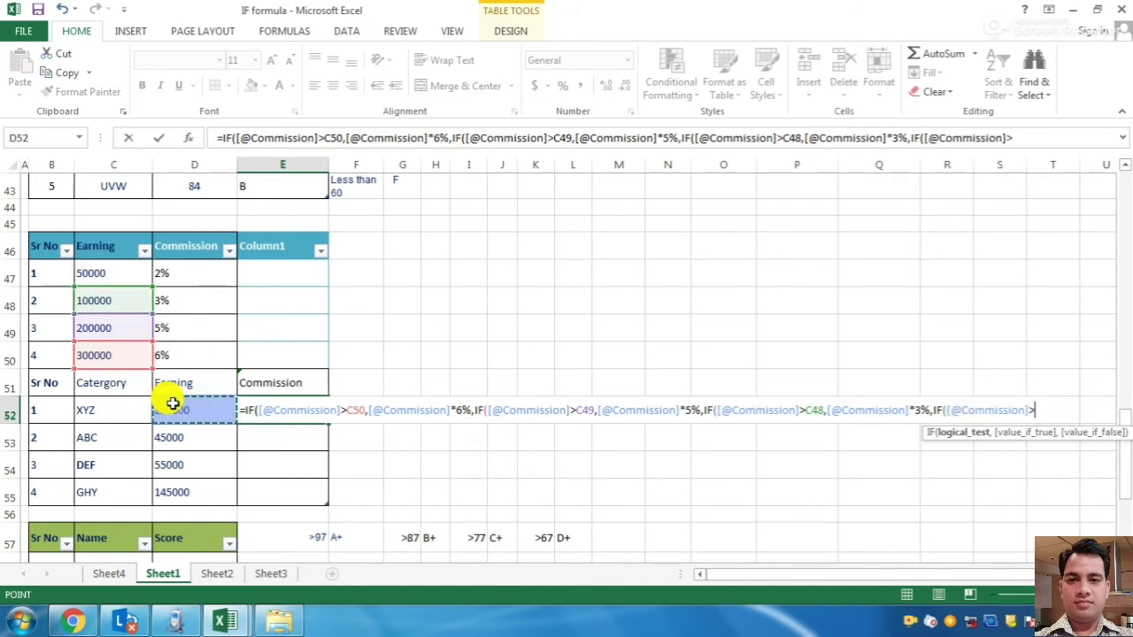
click(102, 271)
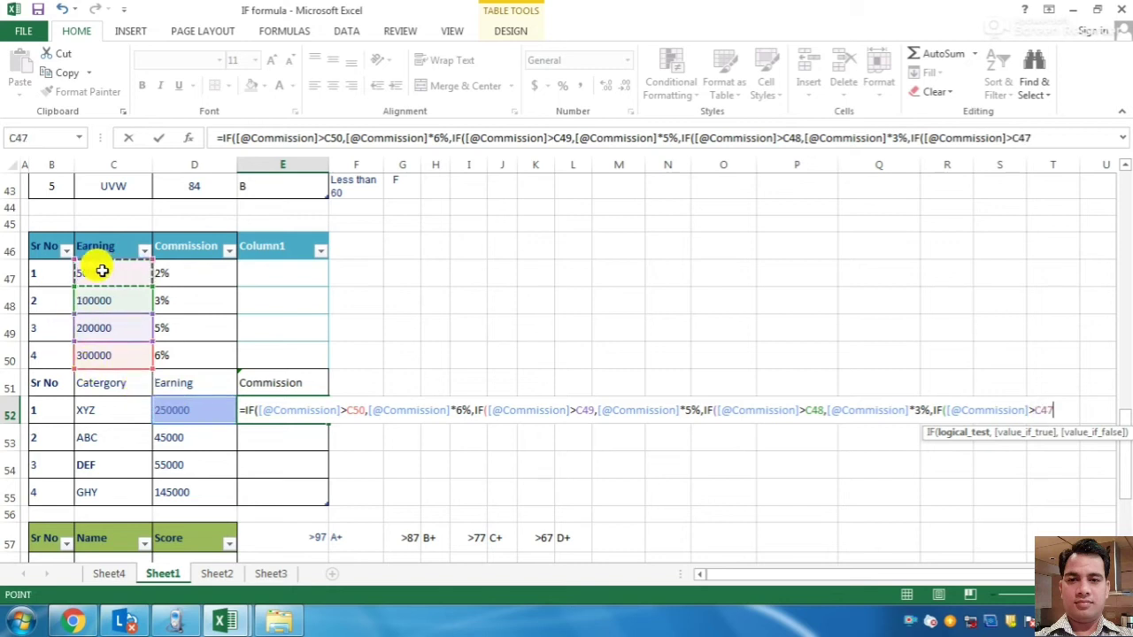
Complete the fourth IF with D52 multiplied by 2% if true and "0" if false, and enter the closed formula.
text(,)
click(198, 416)
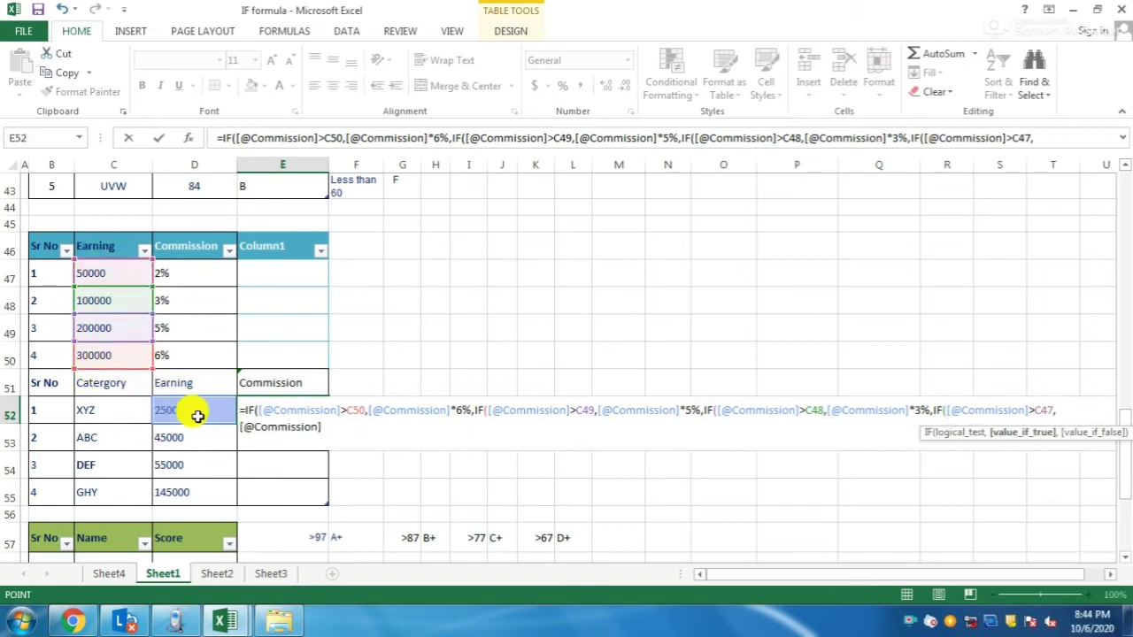
text(*)
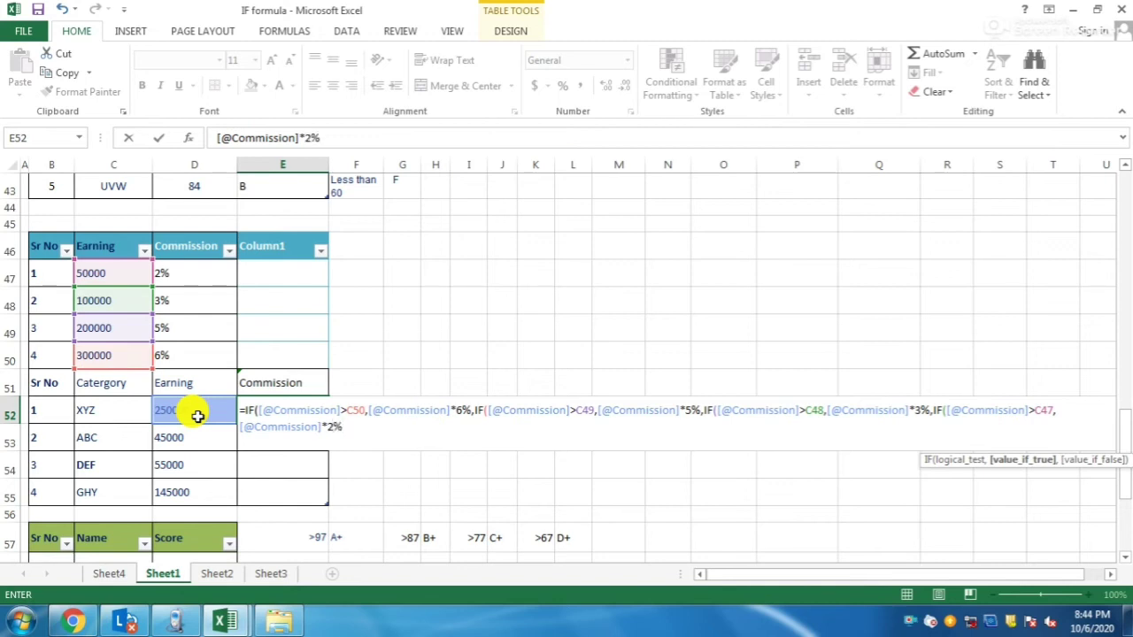
text(2%,"0)
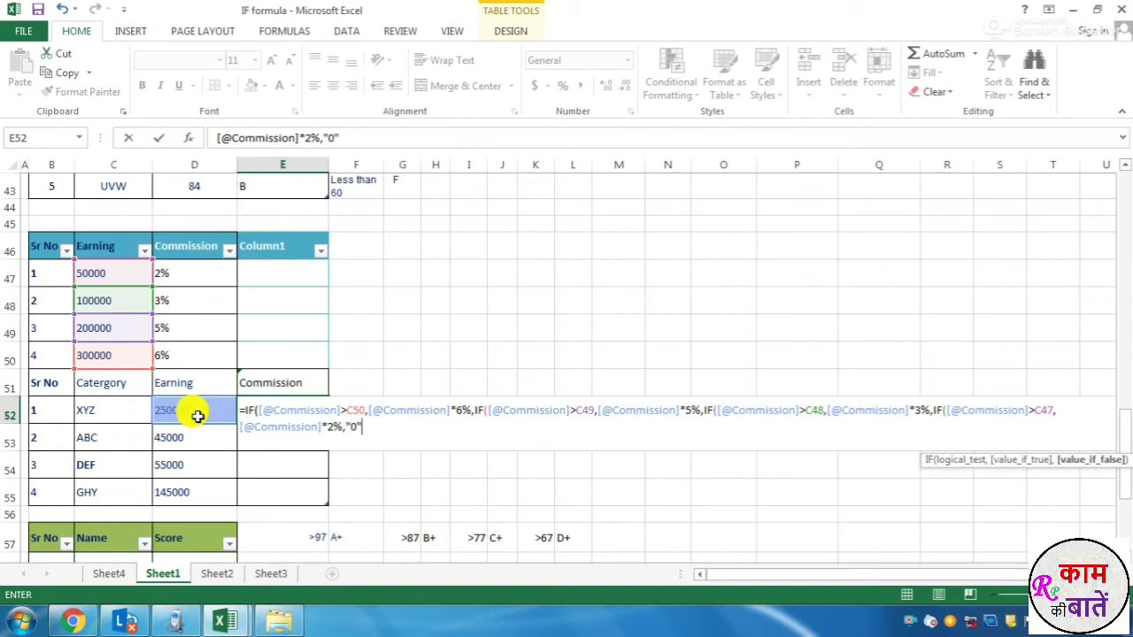
text("))))
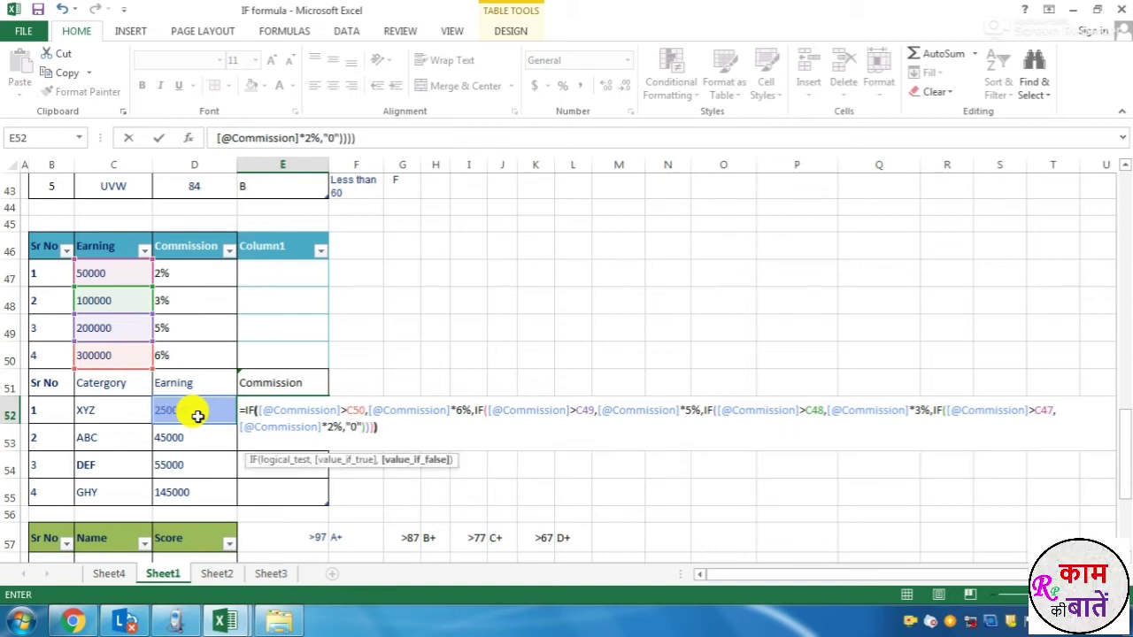
text())
key(Return)
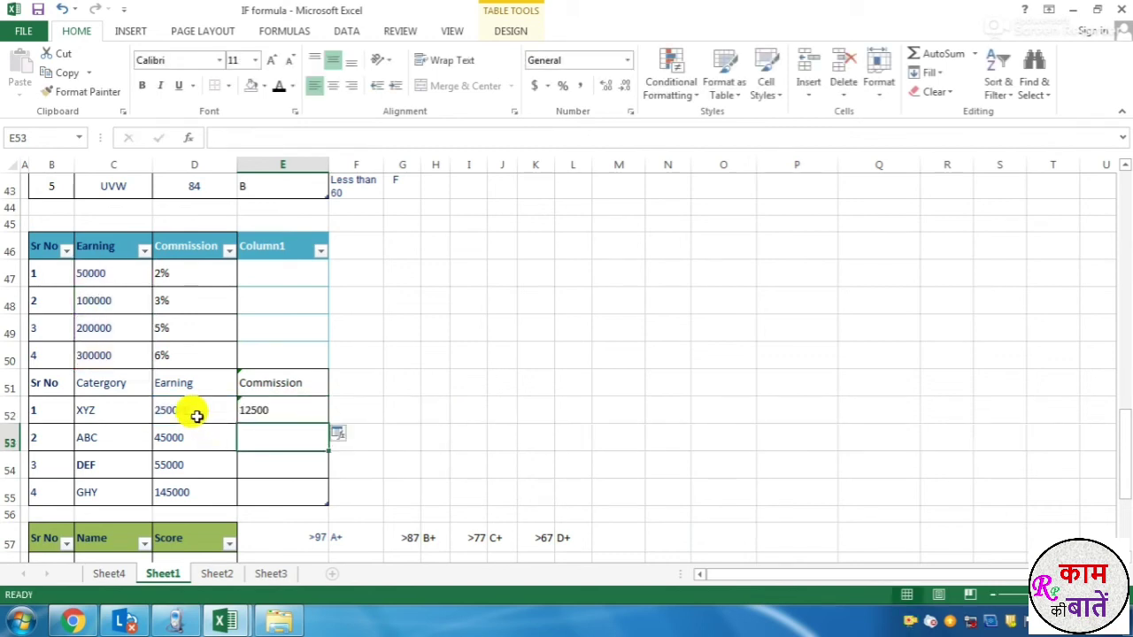
Check the commission by calculating +250000*5% in H49, and widen column H to fit the result.
click(198, 412)
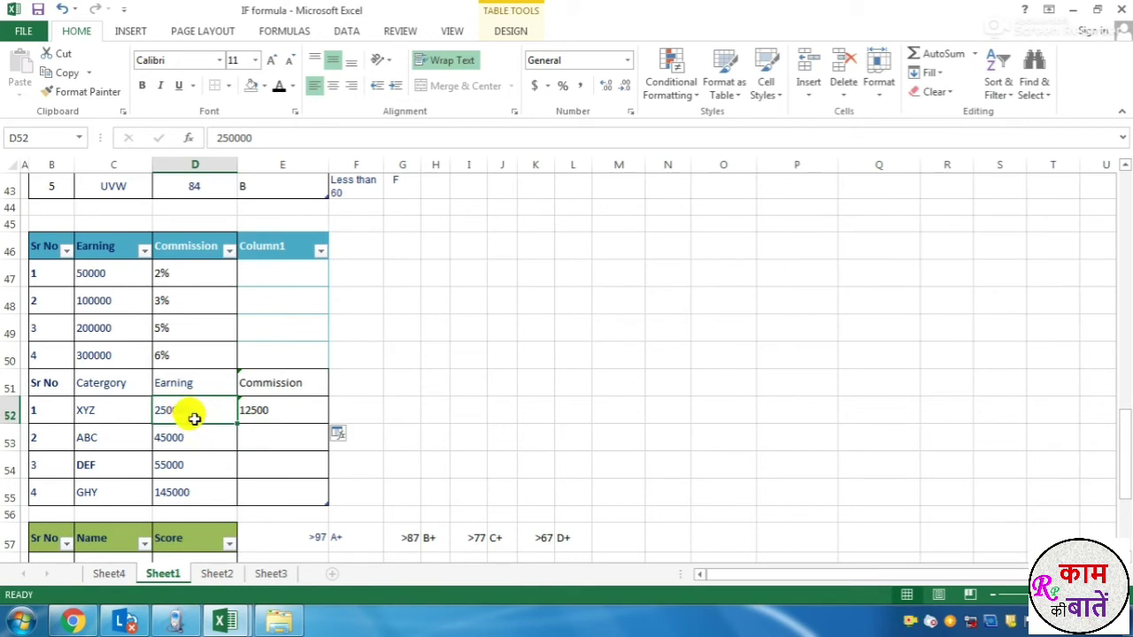
click(168, 326)
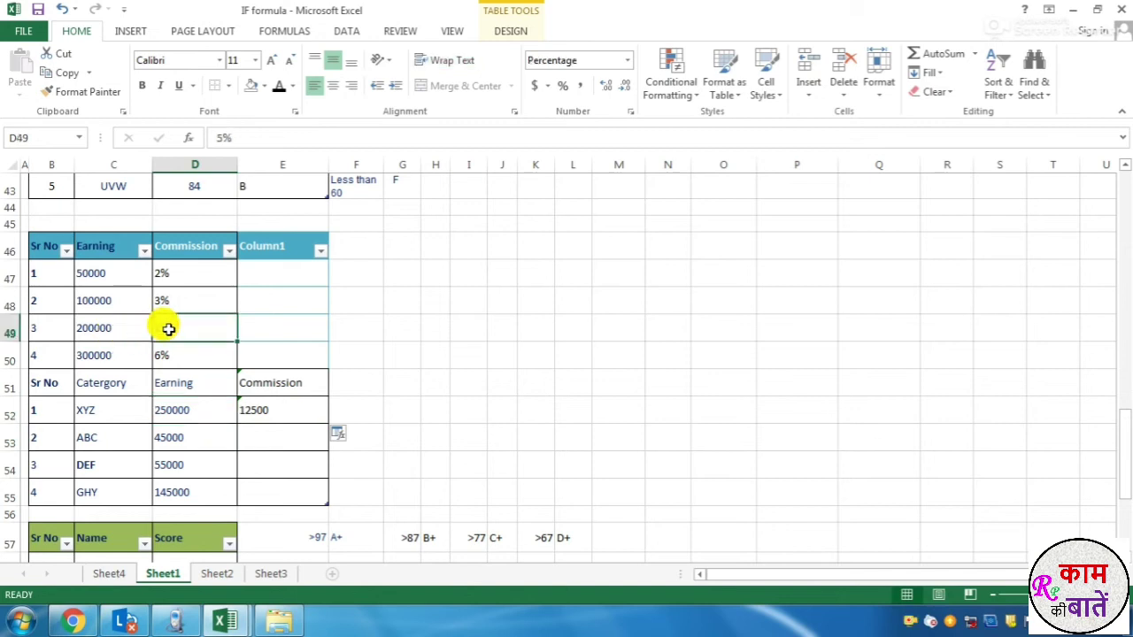
click(174, 409)
click(447, 321)
text(+)
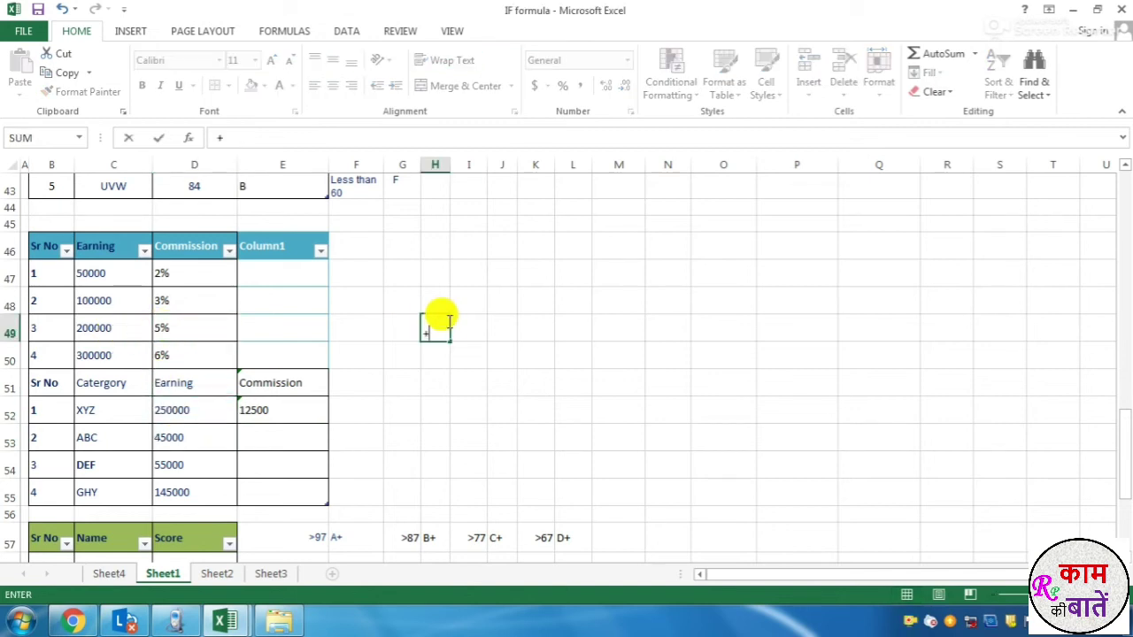
text(25000)
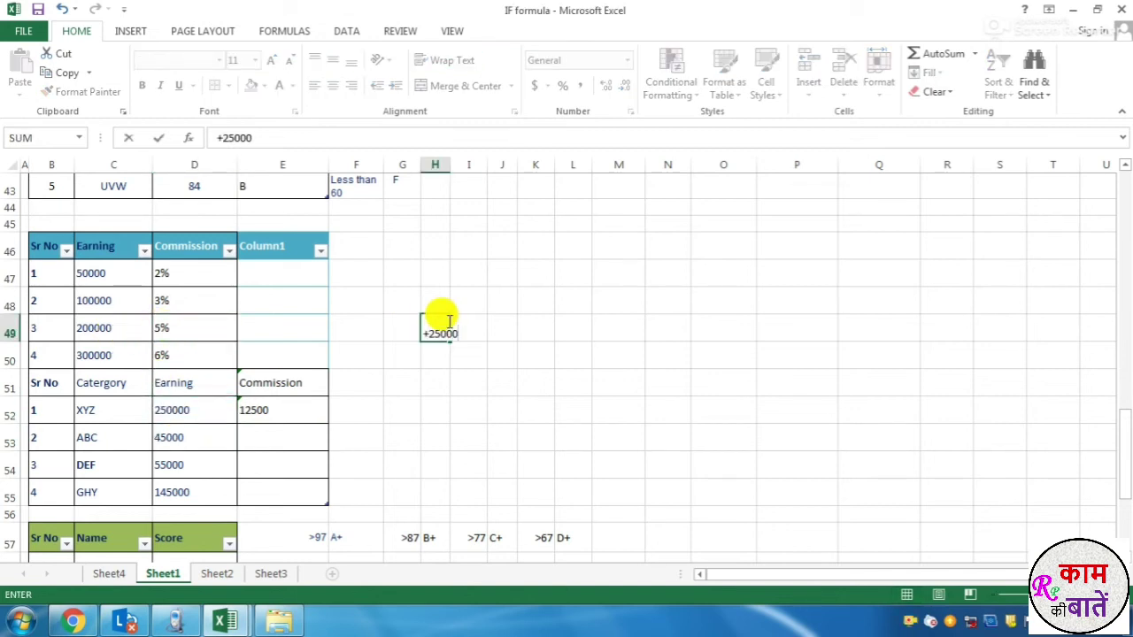
text(0*5%)
key(Return)
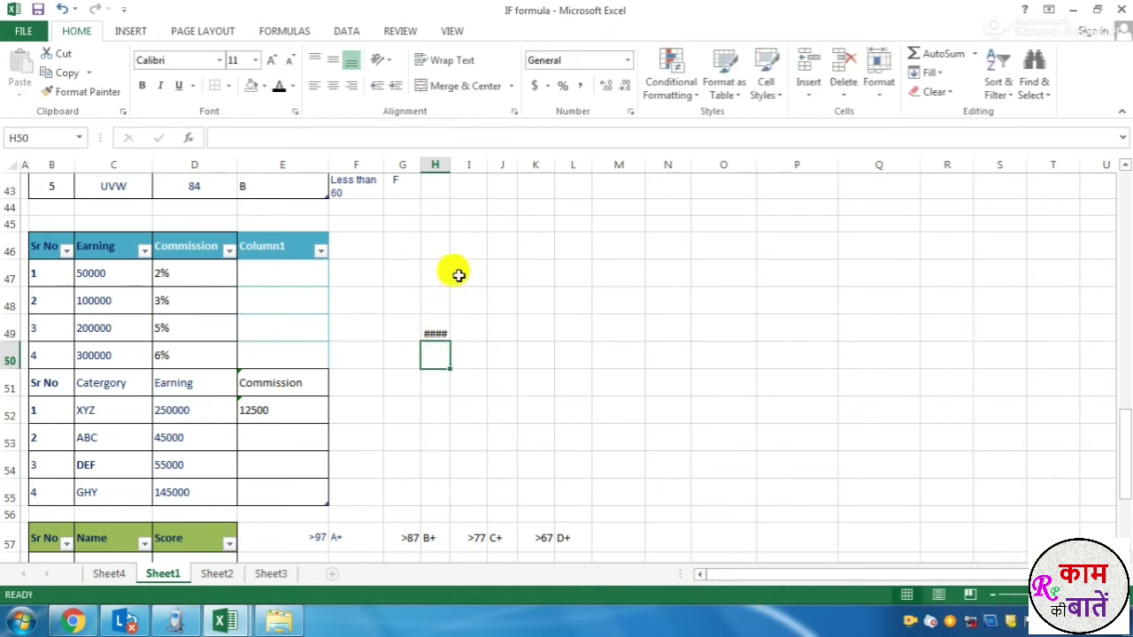
drag(450, 168, 471, 168)
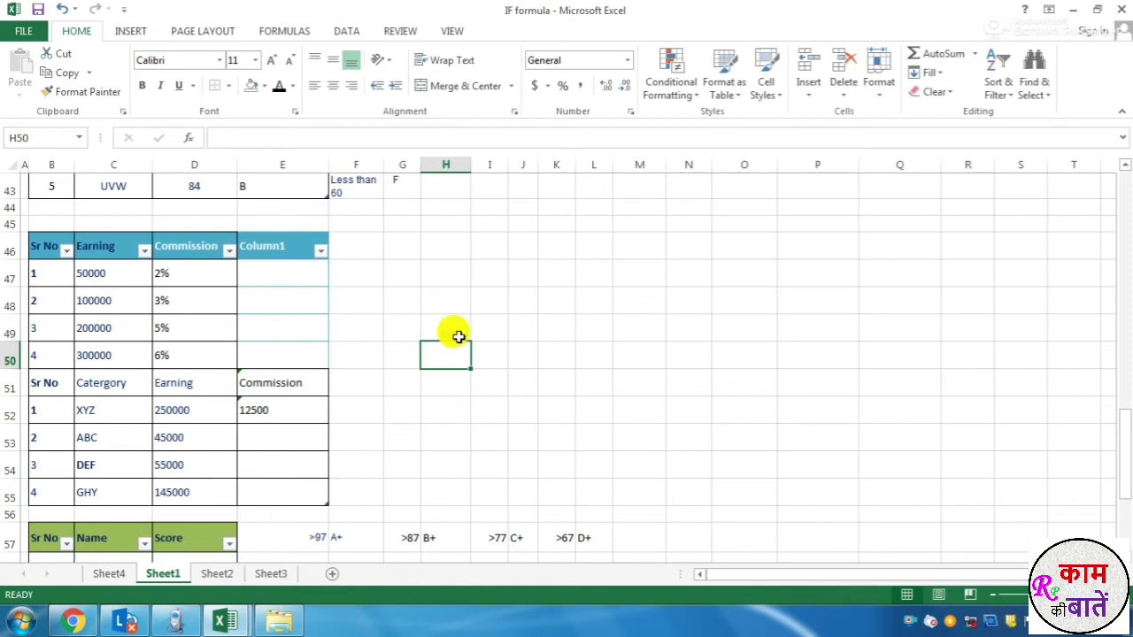
click(455, 330)
Try filling the commission formula in E52 down through E55, and clear the copies from E53:E55.
click(271, 408)
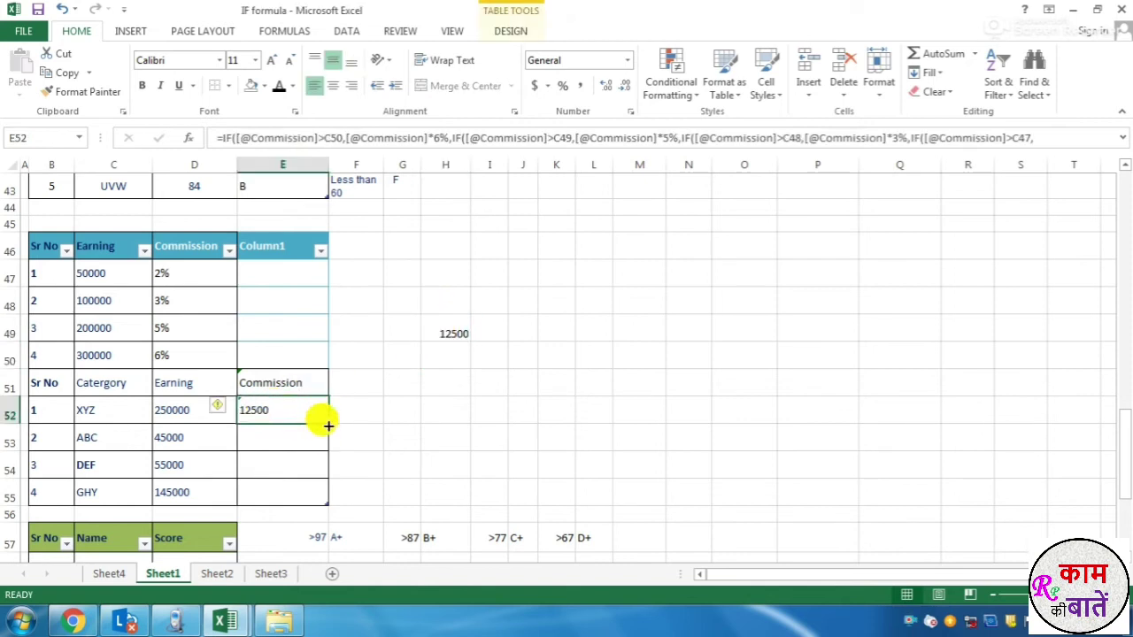
drag(325, 425, 328, 499)
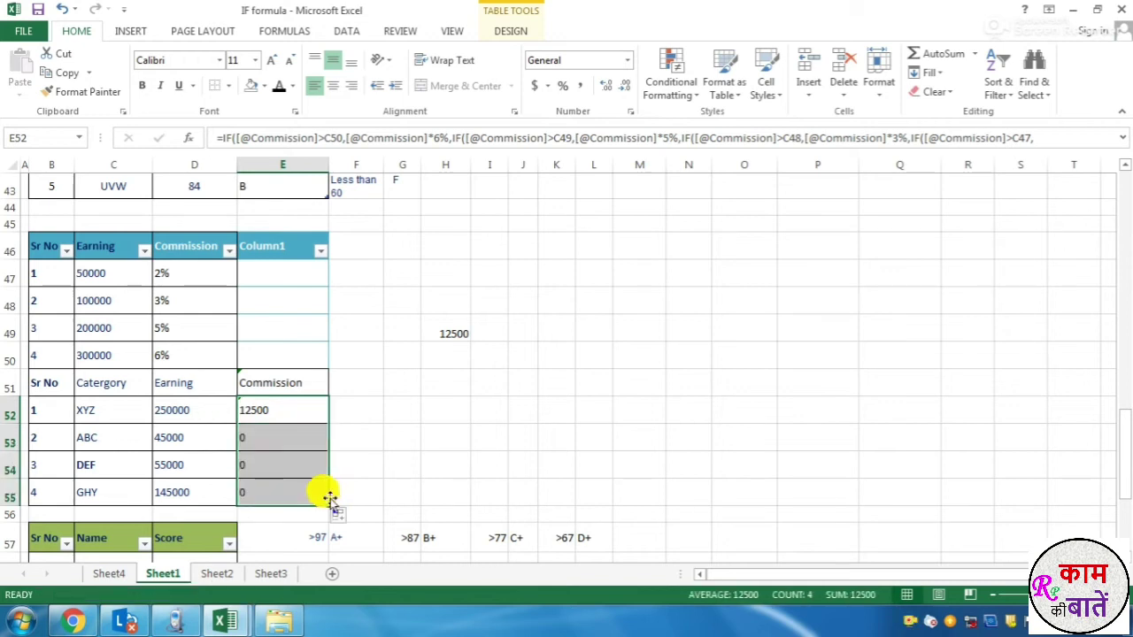
click(285, 437)
click(265, 402)
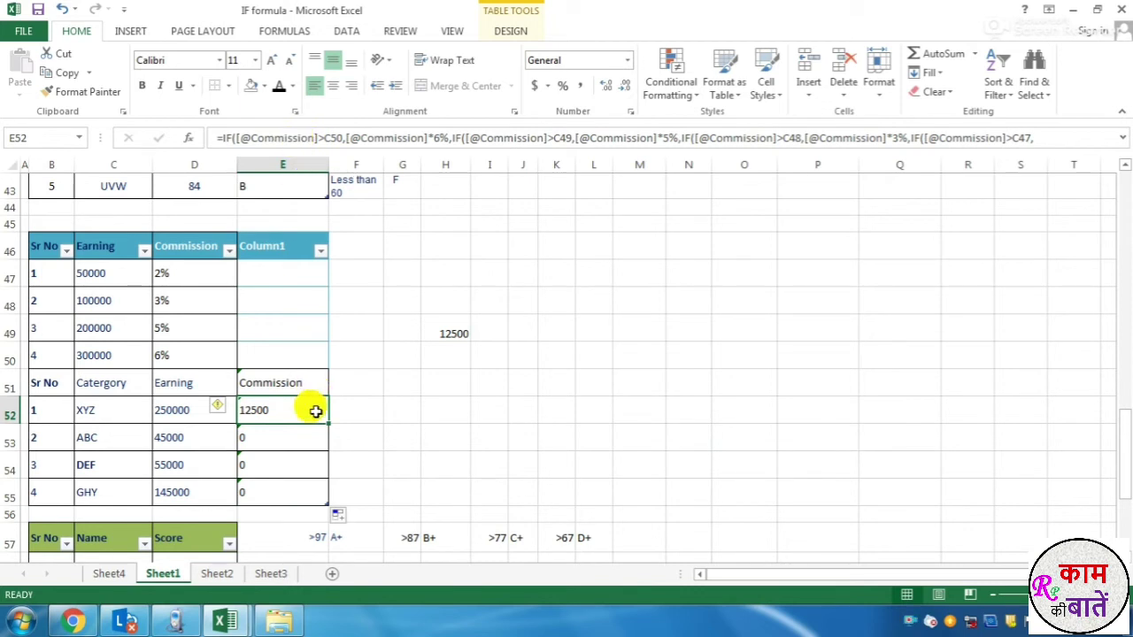
drag(306, 431, 307, 489)
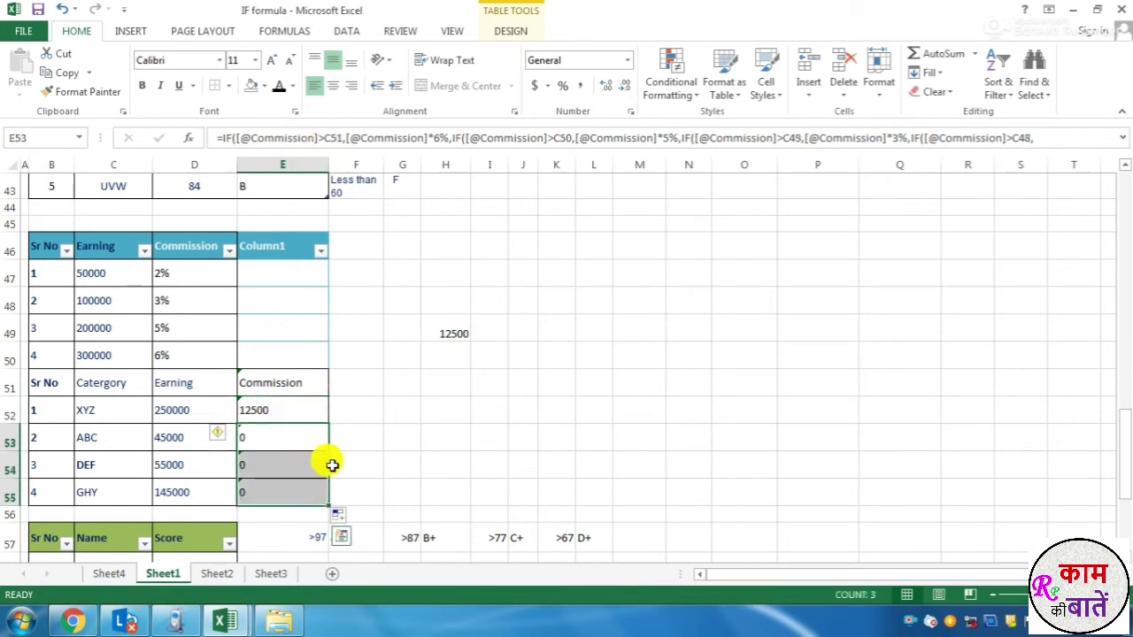
key(Delete)
Start an IF formula in F52 that returns D52 multiplied by 6% when D52 is greater than 300000.
click(355, 412)
text(=)
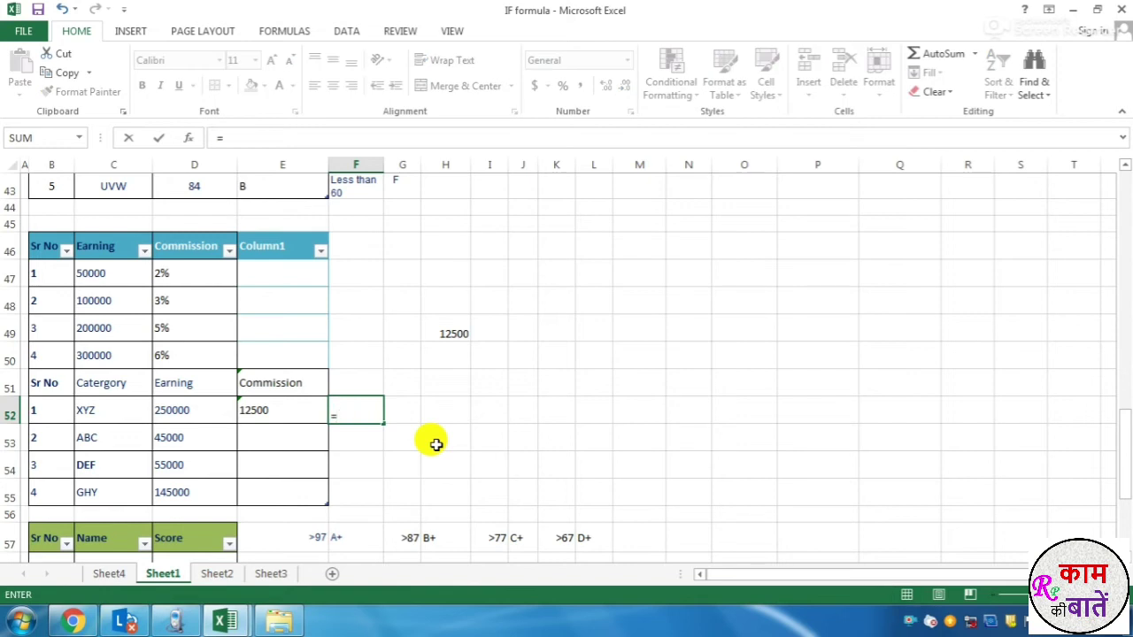
text(IF()
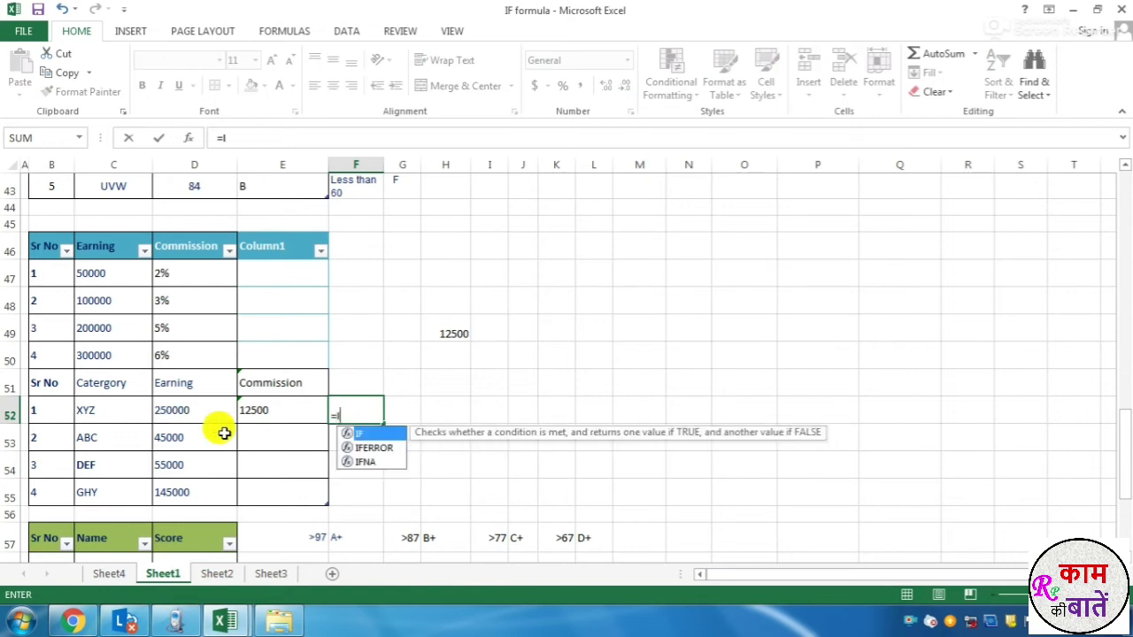
click(206, 414)
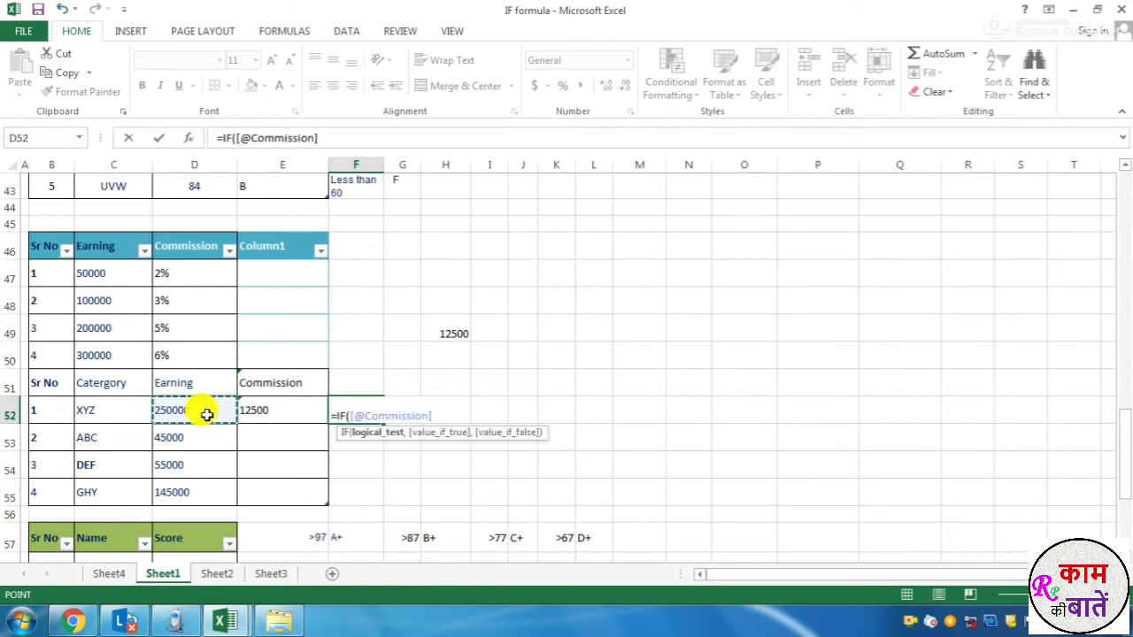
text(>)
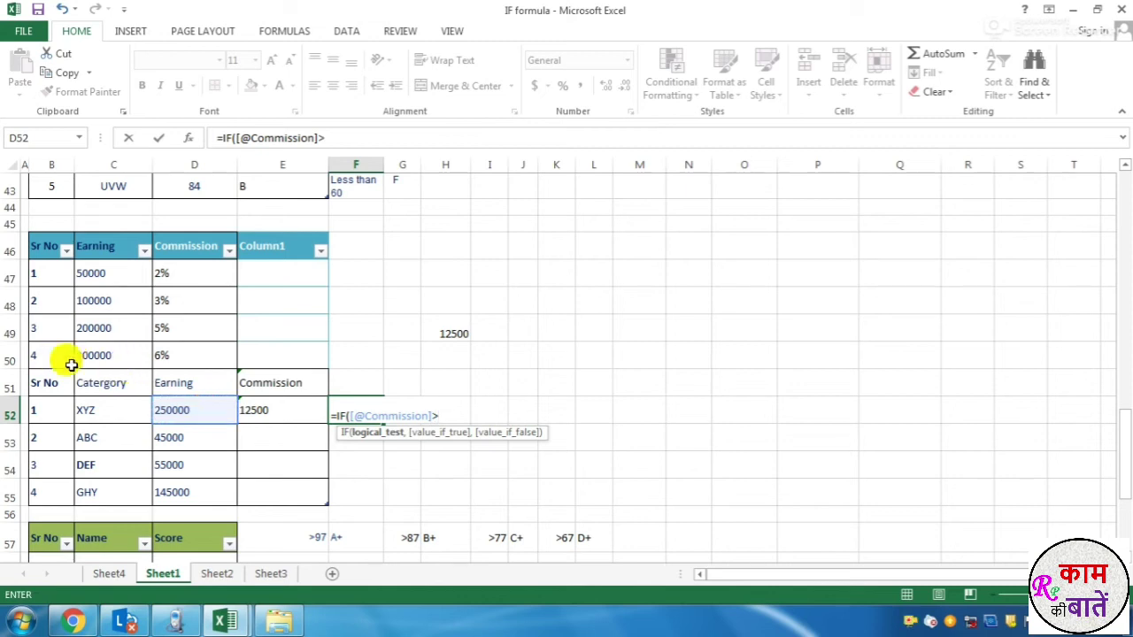
text(30000)
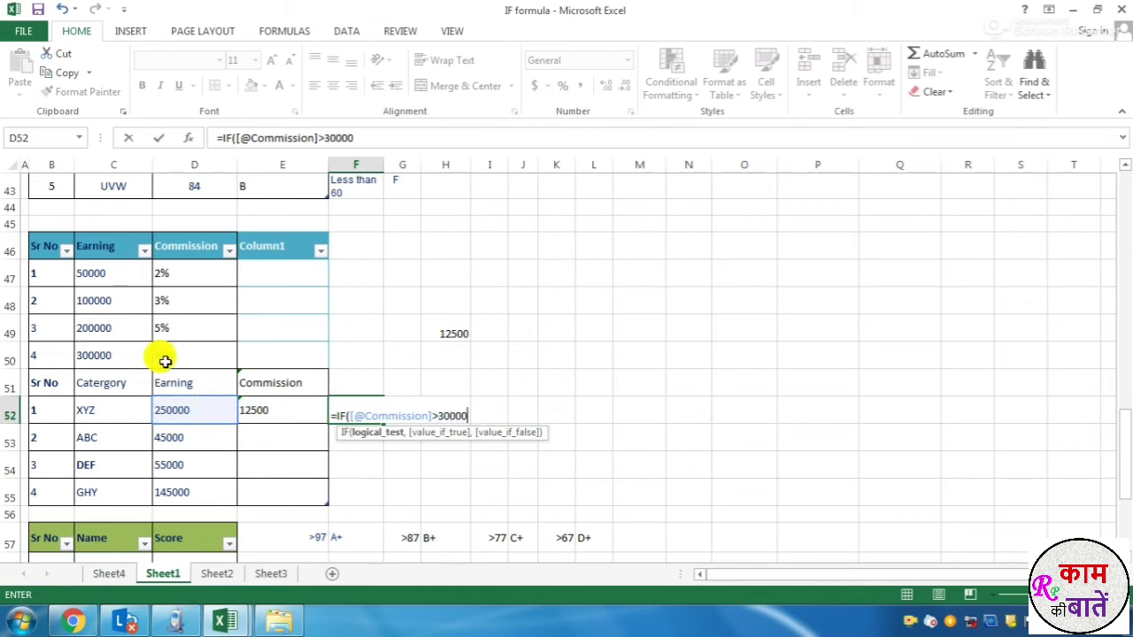
text(0,)
click(187, 413)
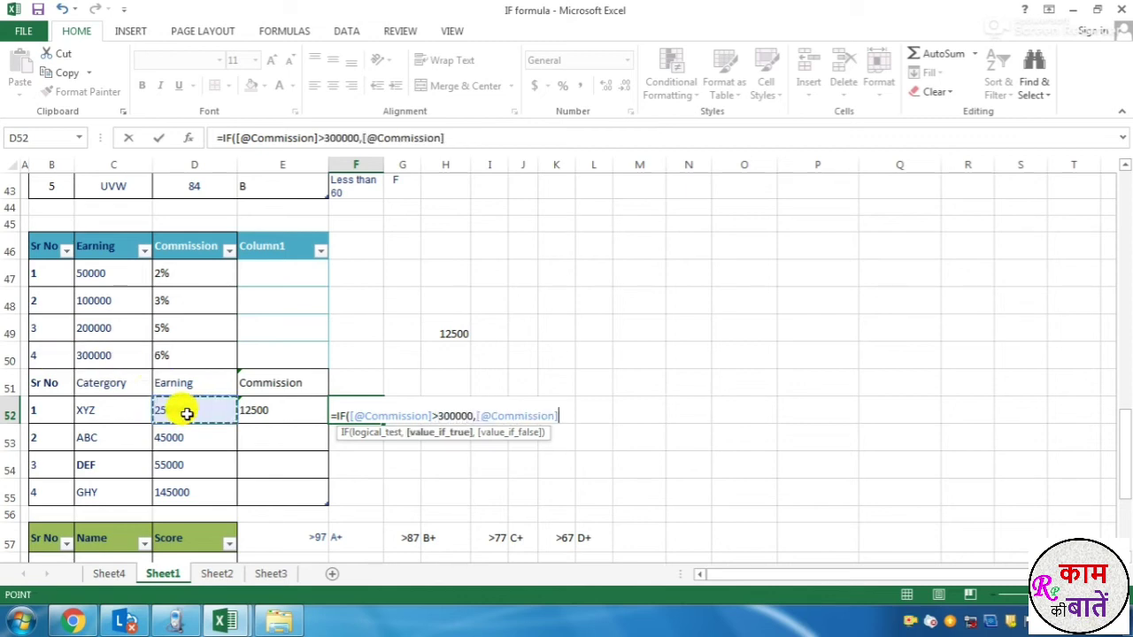
text(*)
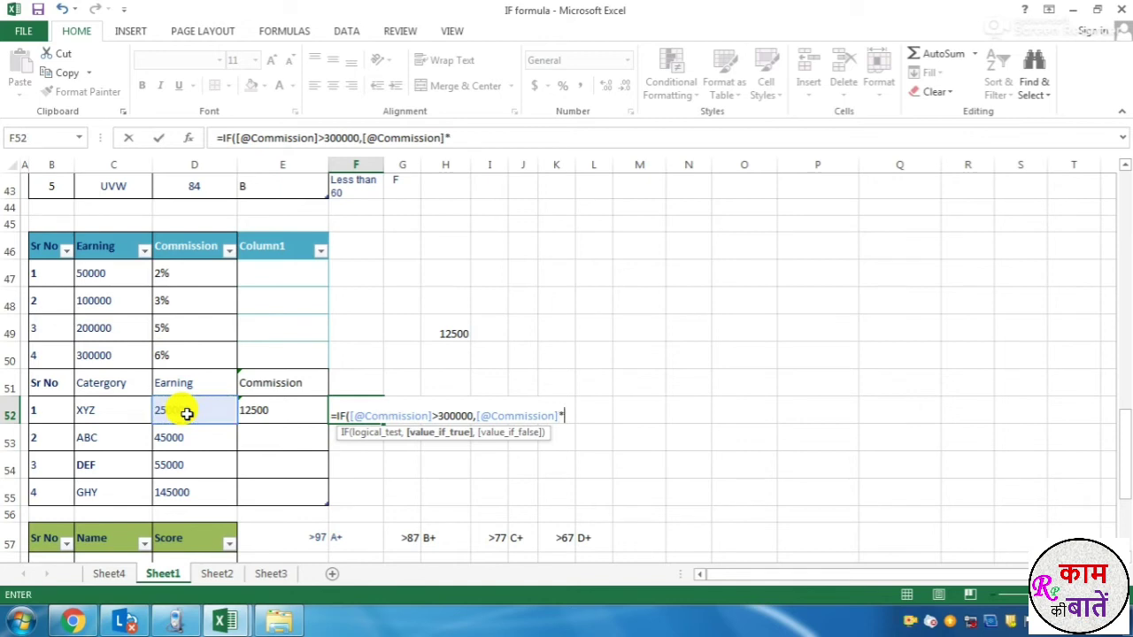
text(6%, )
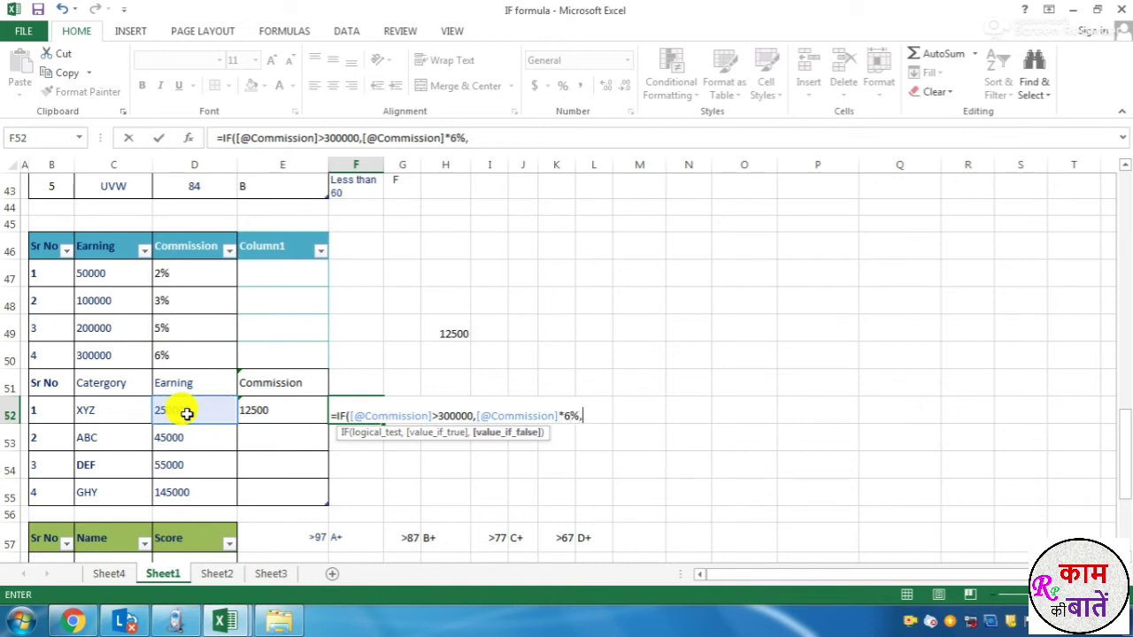
Nest a second IF in the F52 formula that returns D52 multiplied by 5% when D52 is greater than 200000.
text(IF()
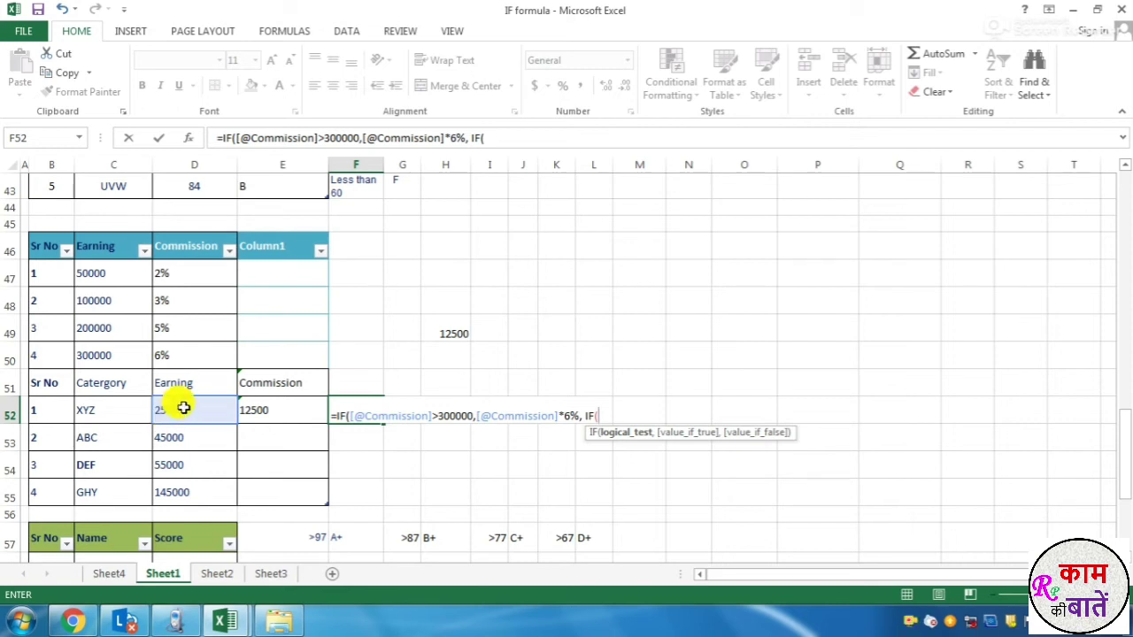
click(183, 406)
text(>200)
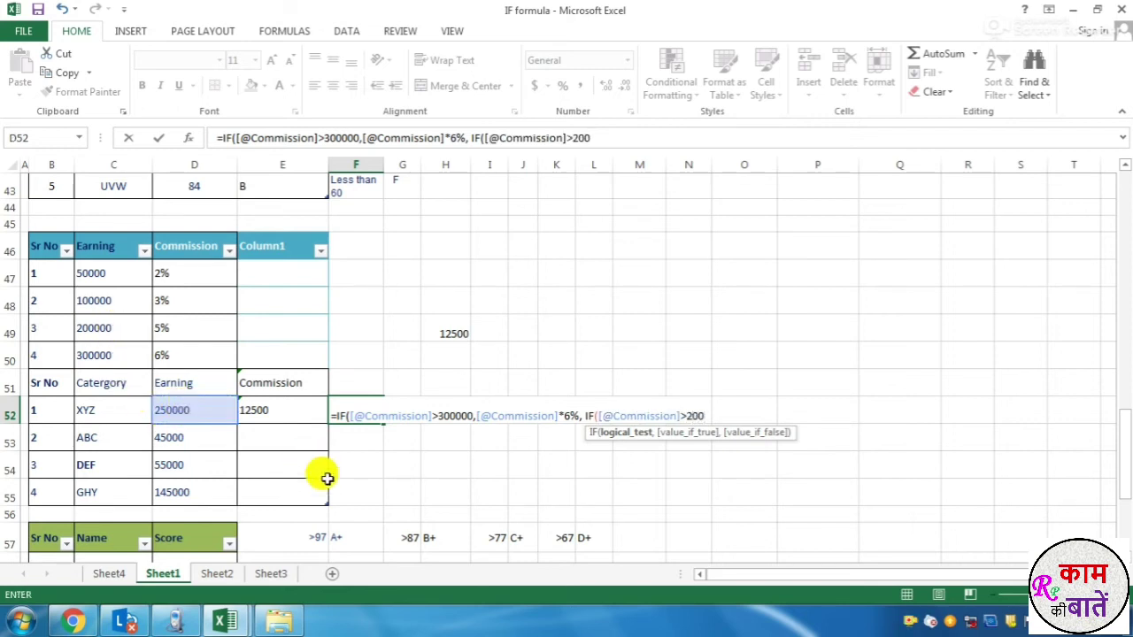
text(000,)
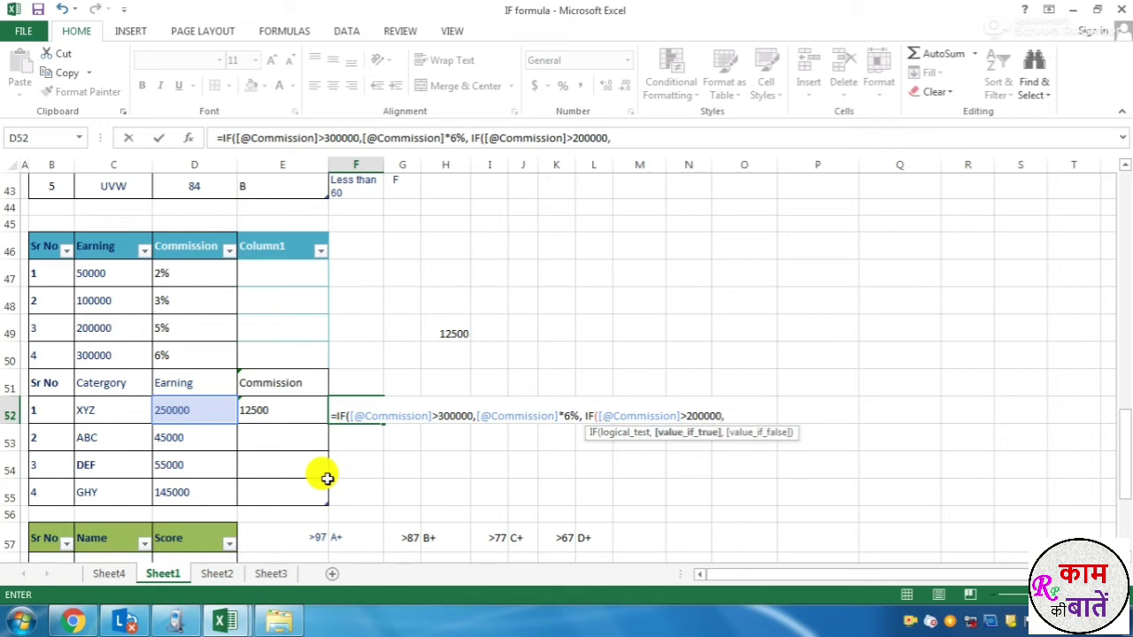
click(191, 411)
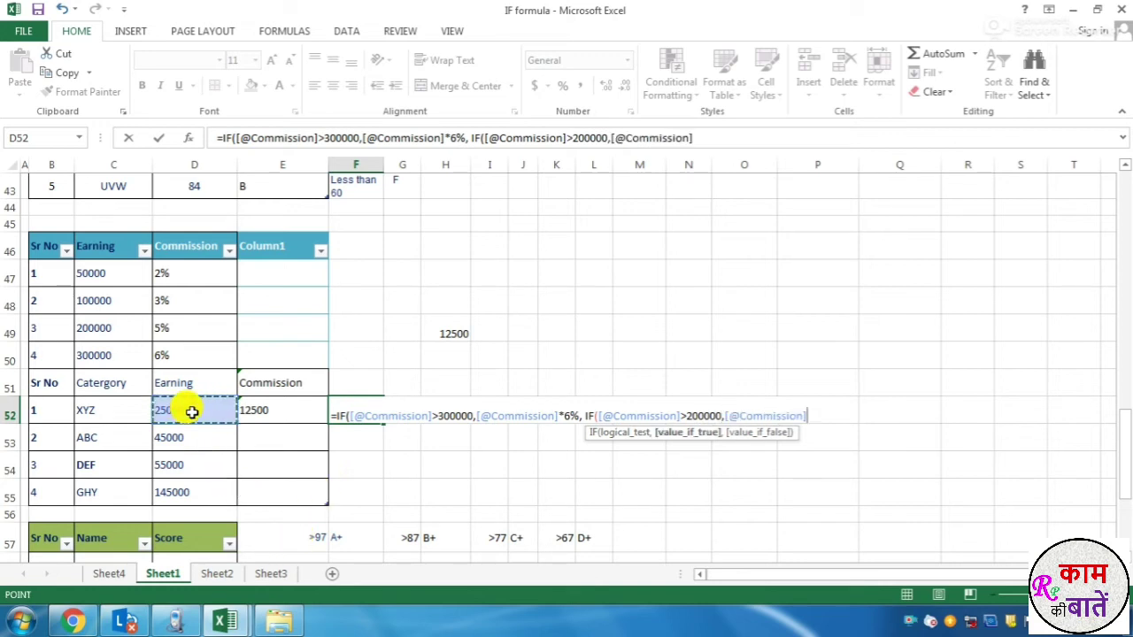
text(*)
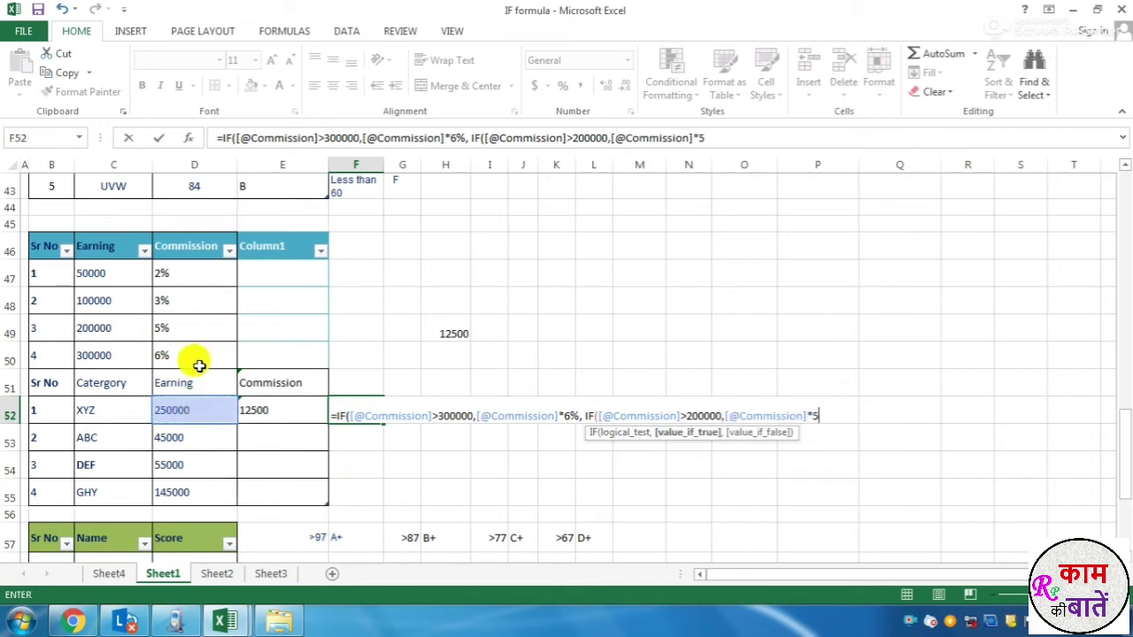
text(5%,IF()
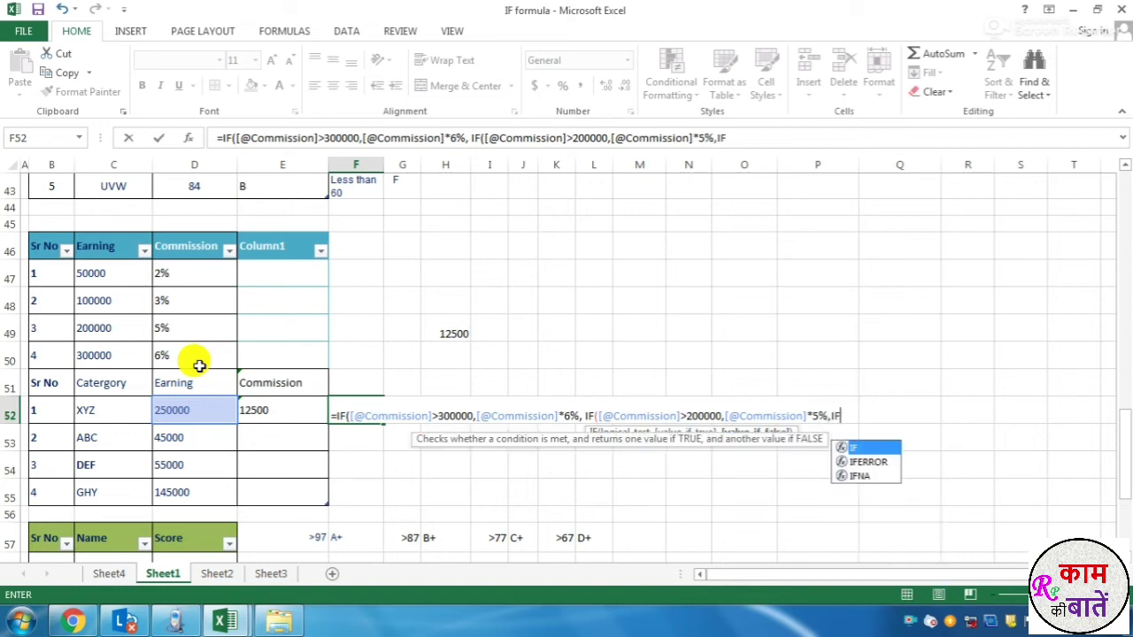
Make the third nested IF return D52 multiplied by 3% when D52 is greater than 100000.
click(188, 412)
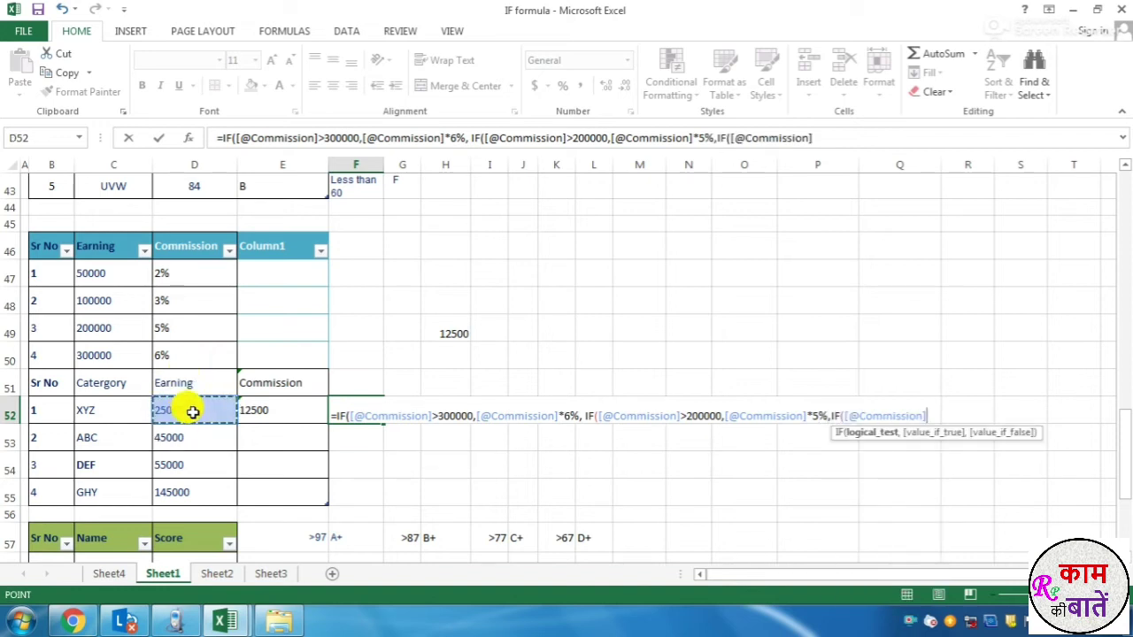
text(>)
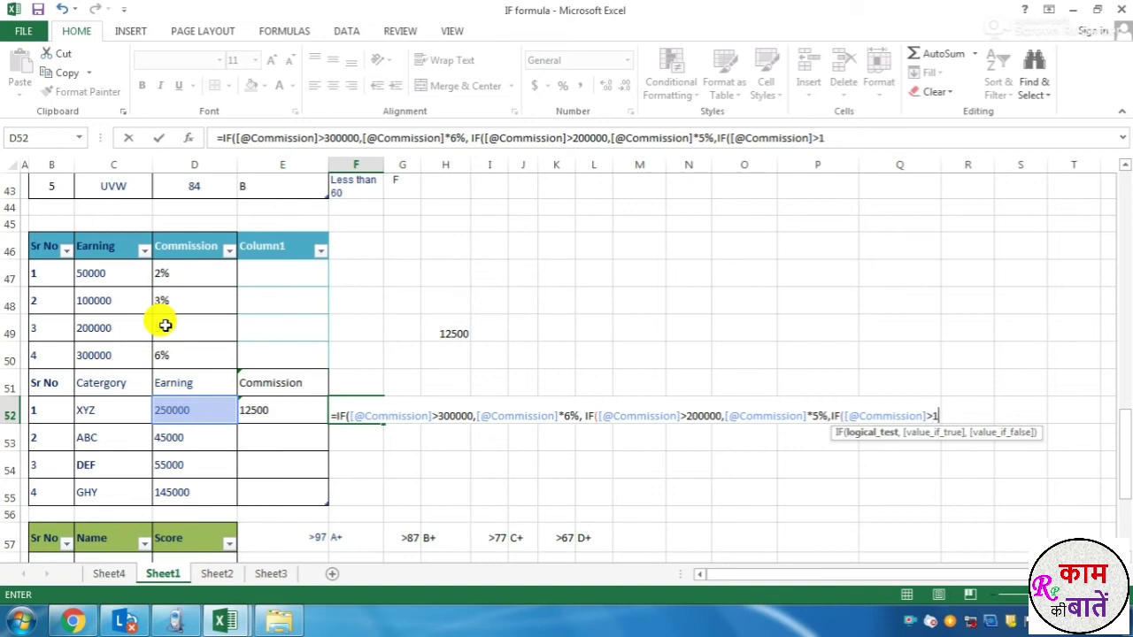
text(100000)
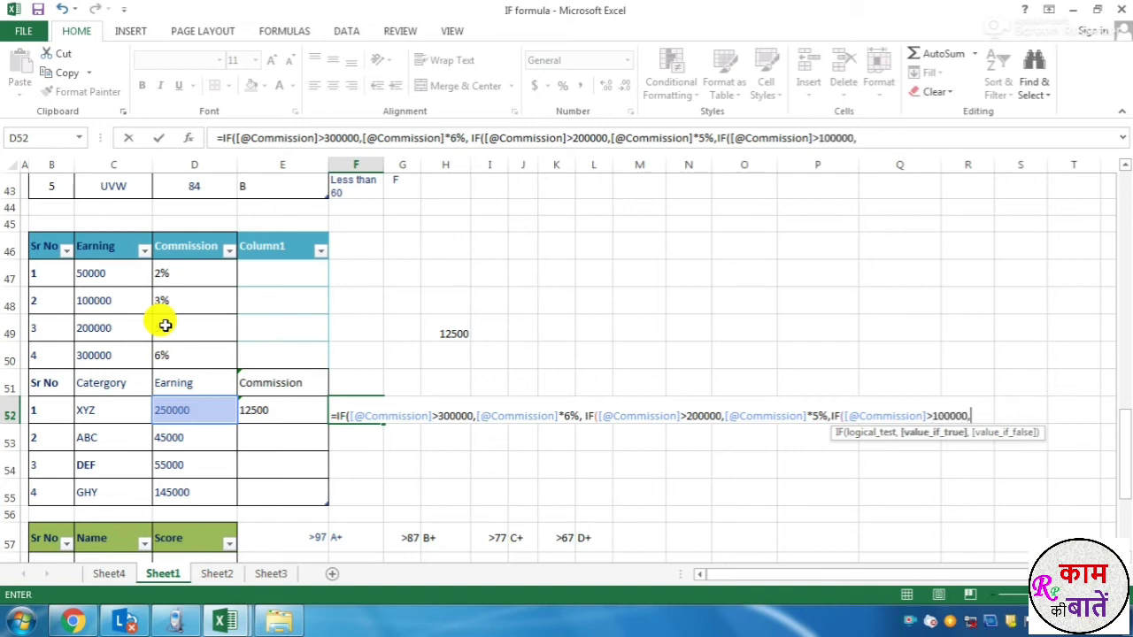
text(,)
click(185, 413)
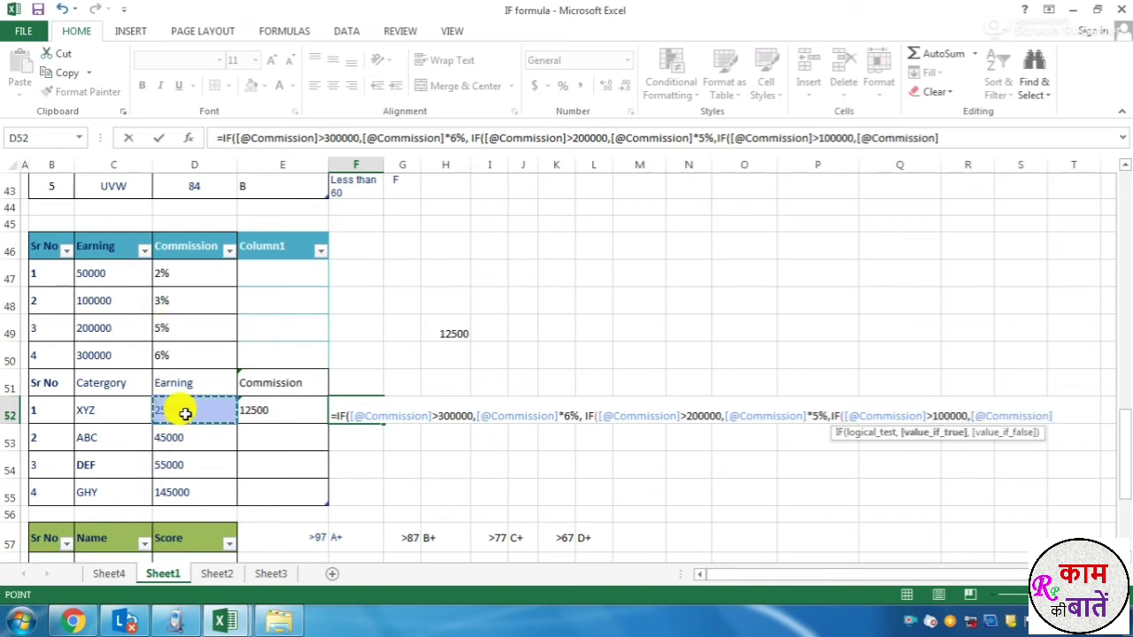
text(*)
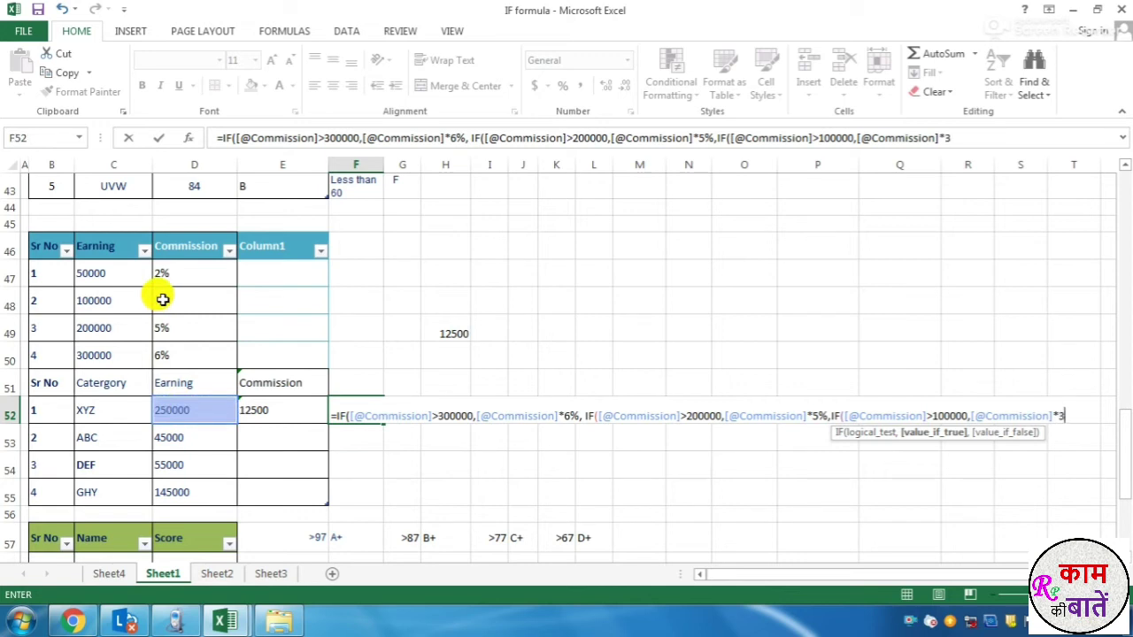
text(3%,)
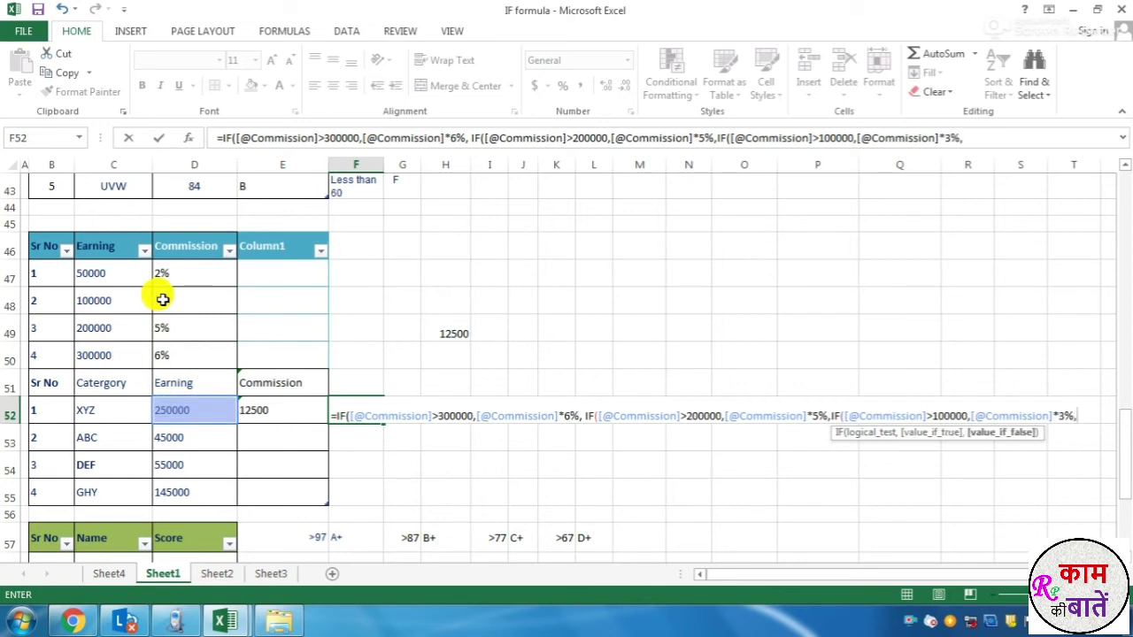
Nest a fourth IF returning D52 multiplied by 2% when D52 is greater than 50000 and "0" otherwise, and enter the closed formula.
text(IF()
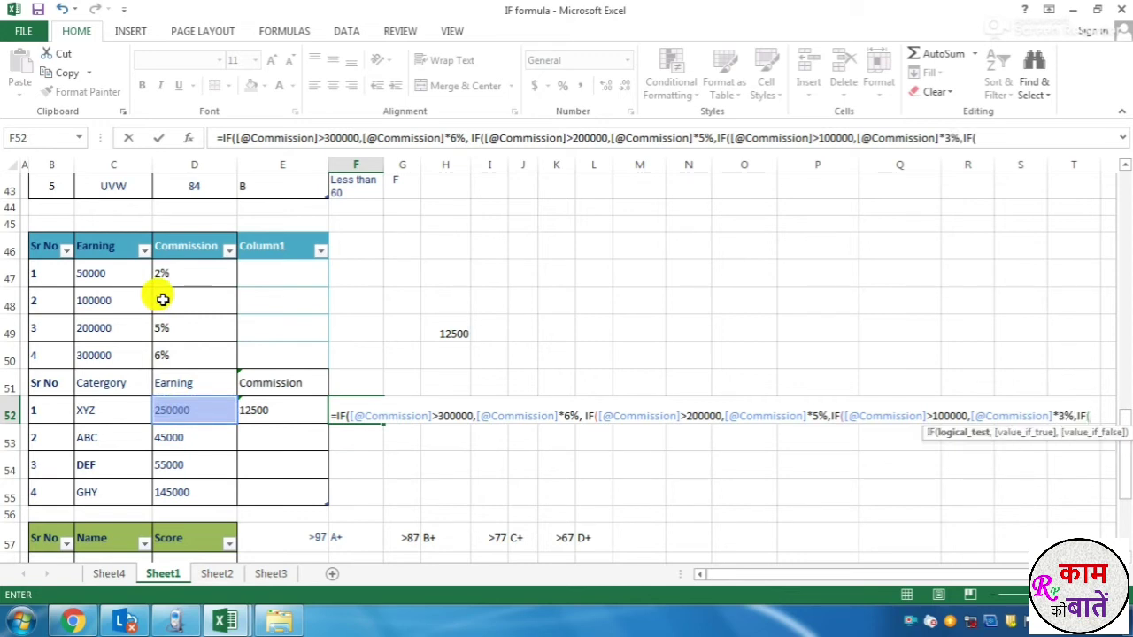
click(173, 405)
text(>)
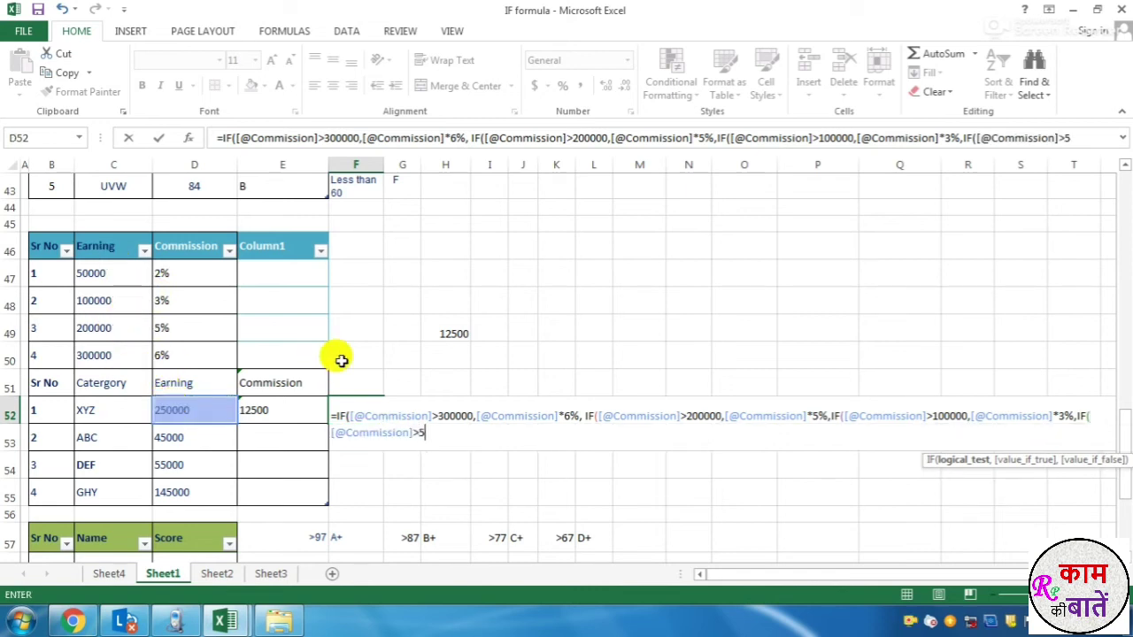
text(50000,)
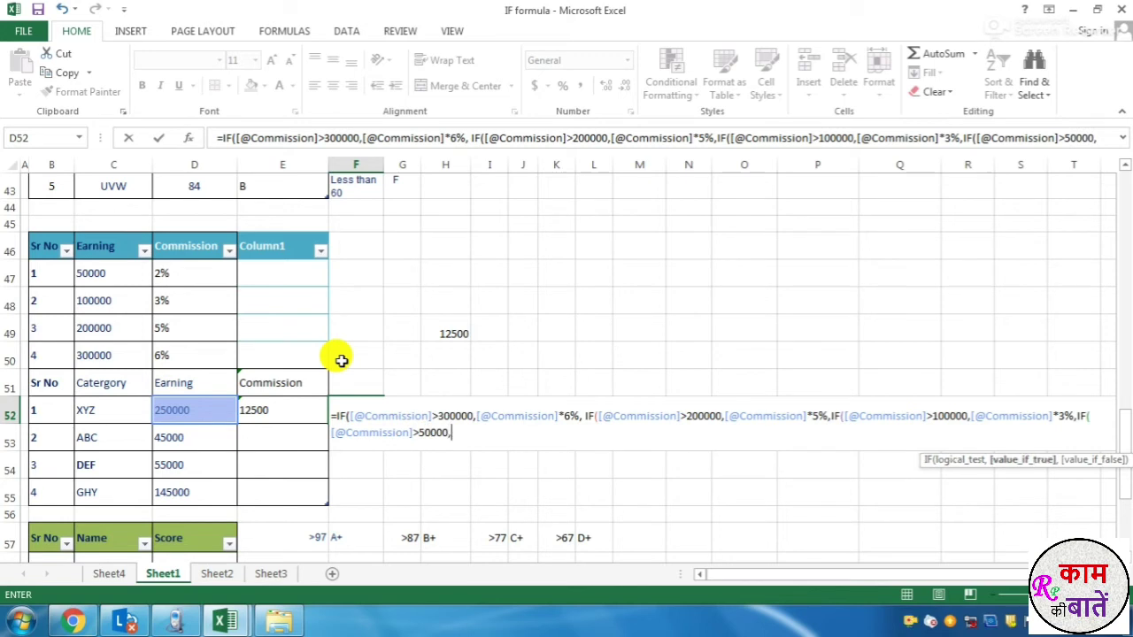
click(194, 410)
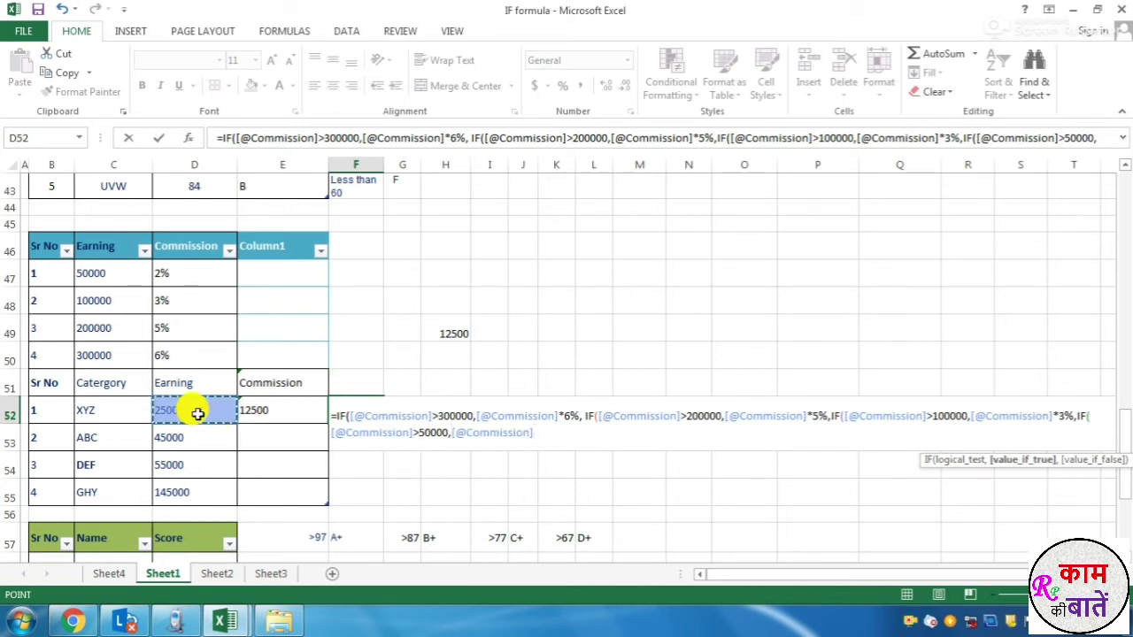
text(*)
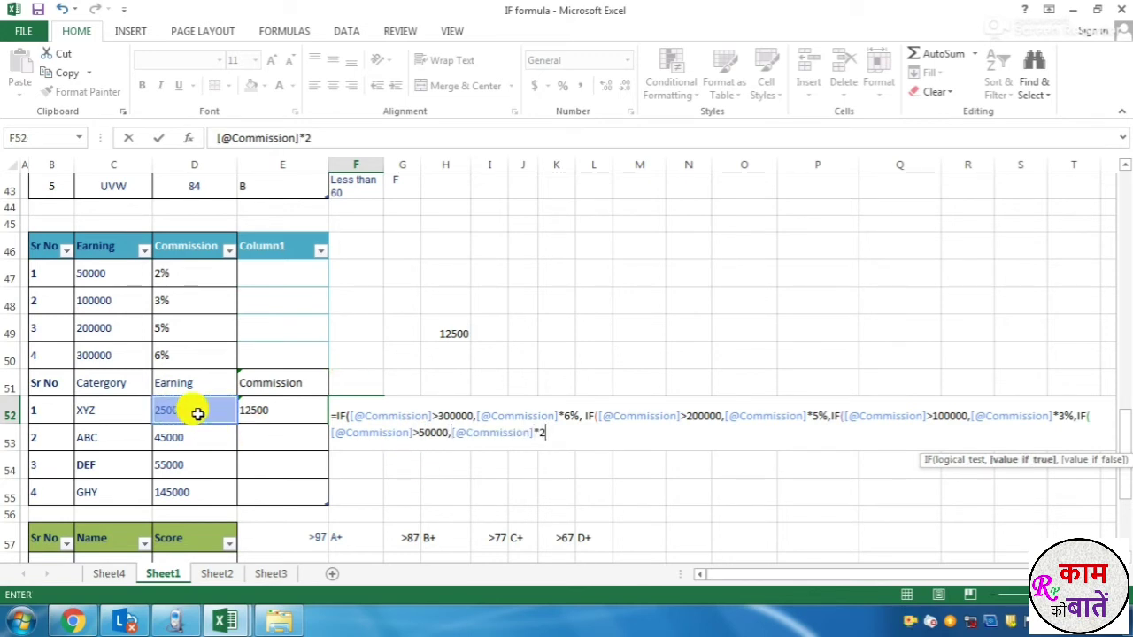
text(2%,"0)
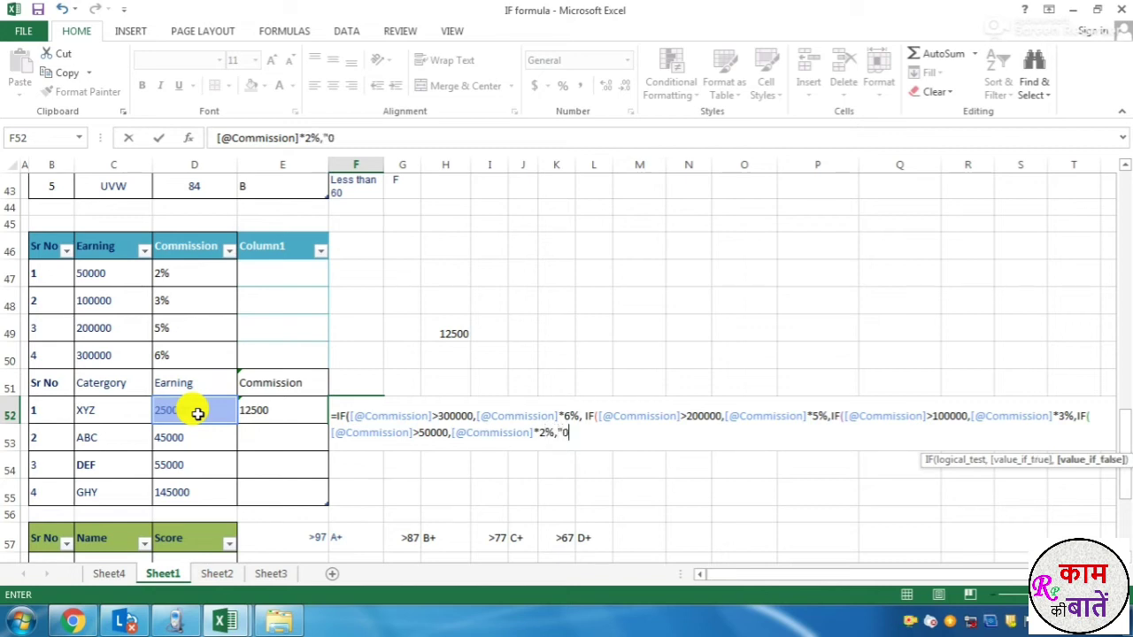
text(")))))
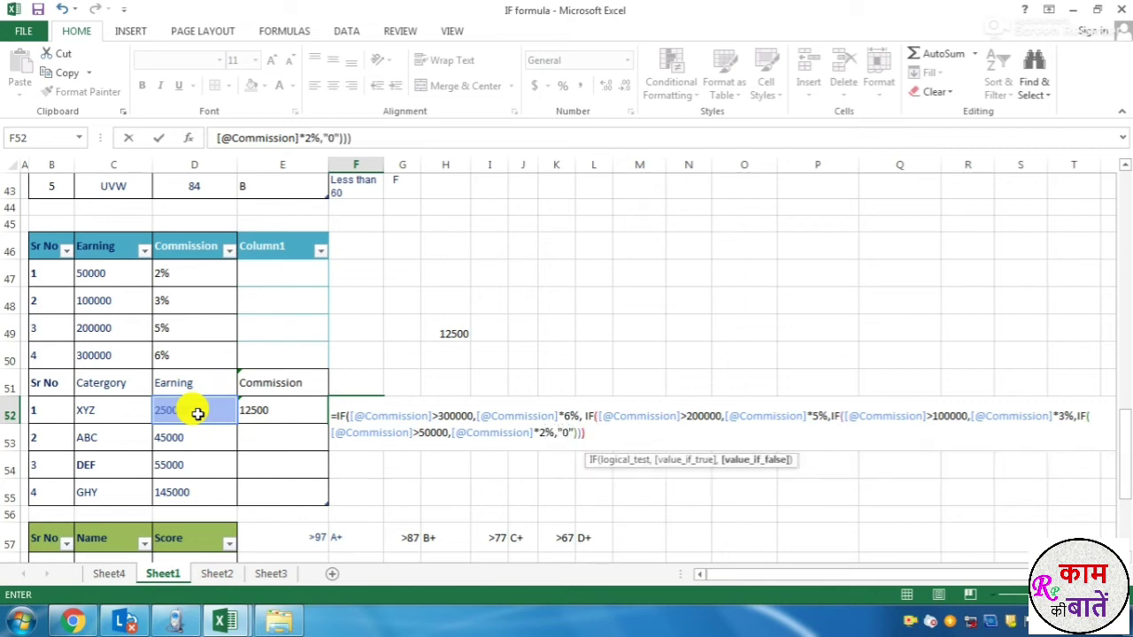
text())
key(Return)
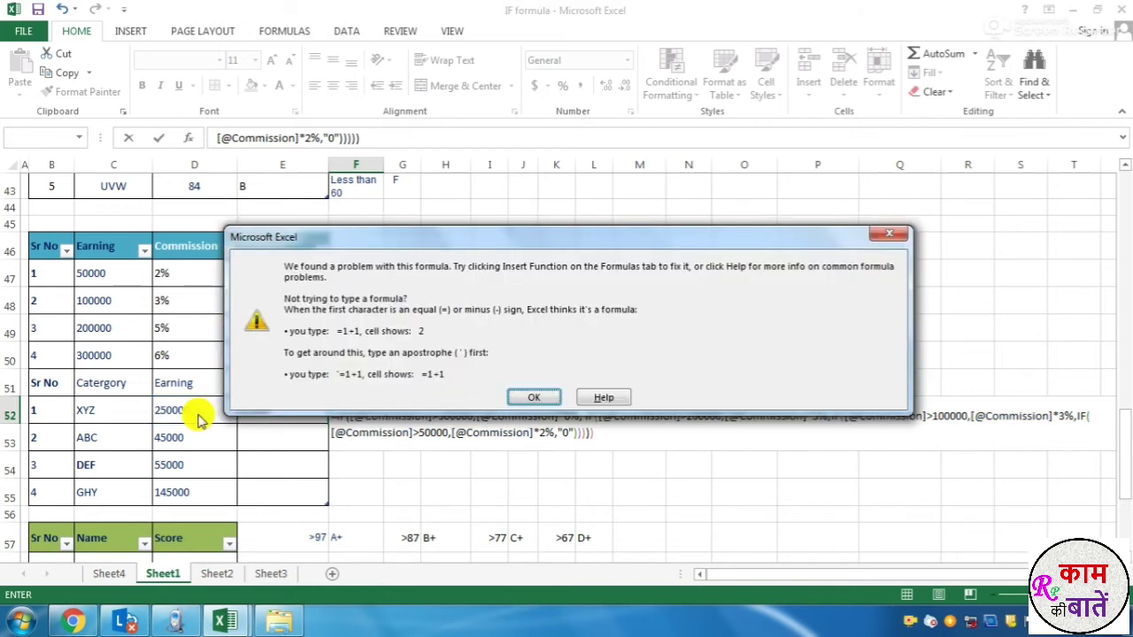
key(Return)
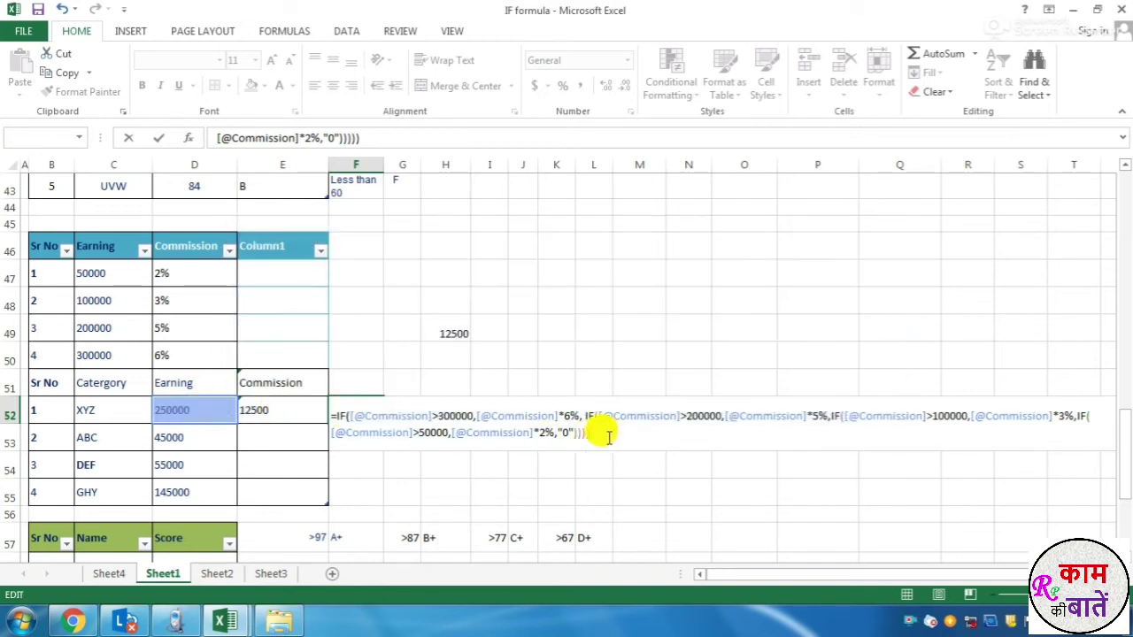
key(Return)
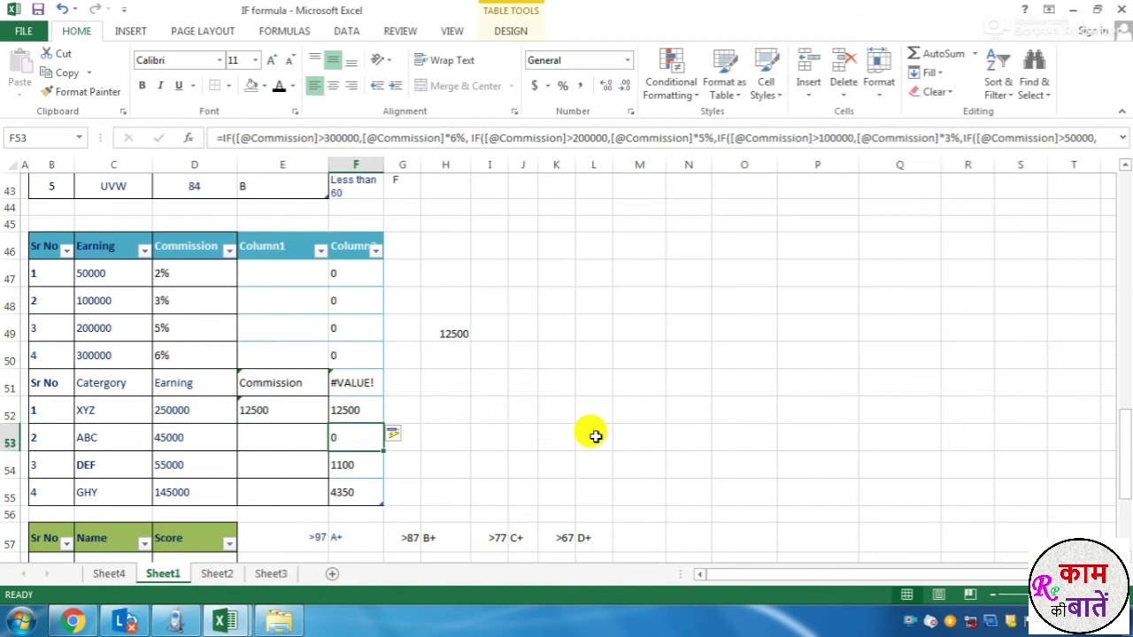
Examine the formula in F52 and the results in column F against the earning in D53.
click(356, 384)
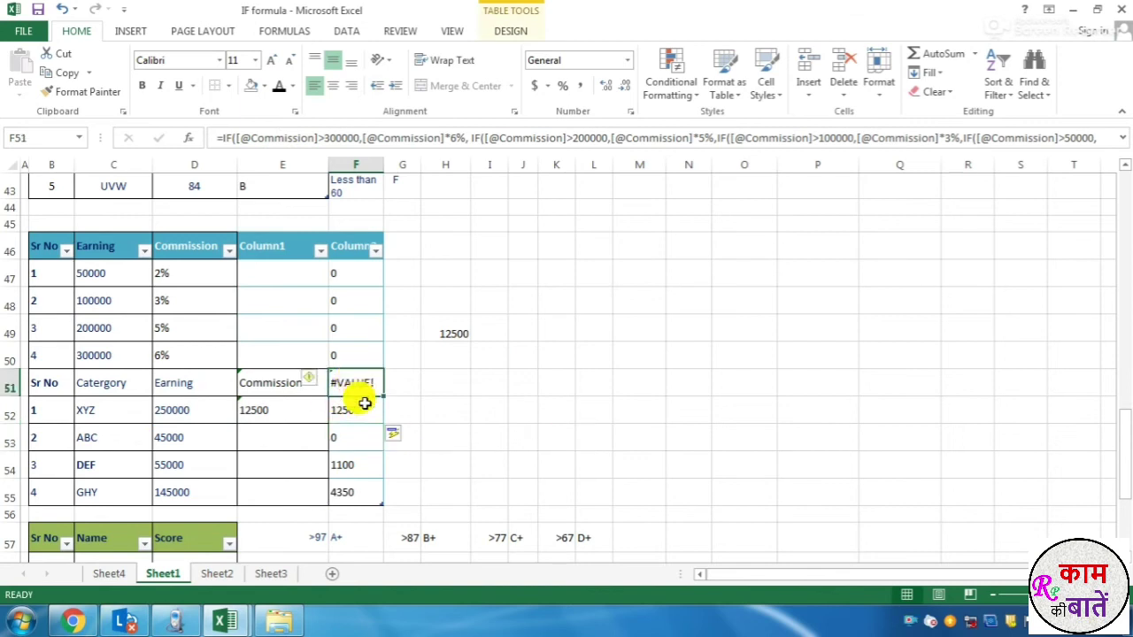
click(361, 411)
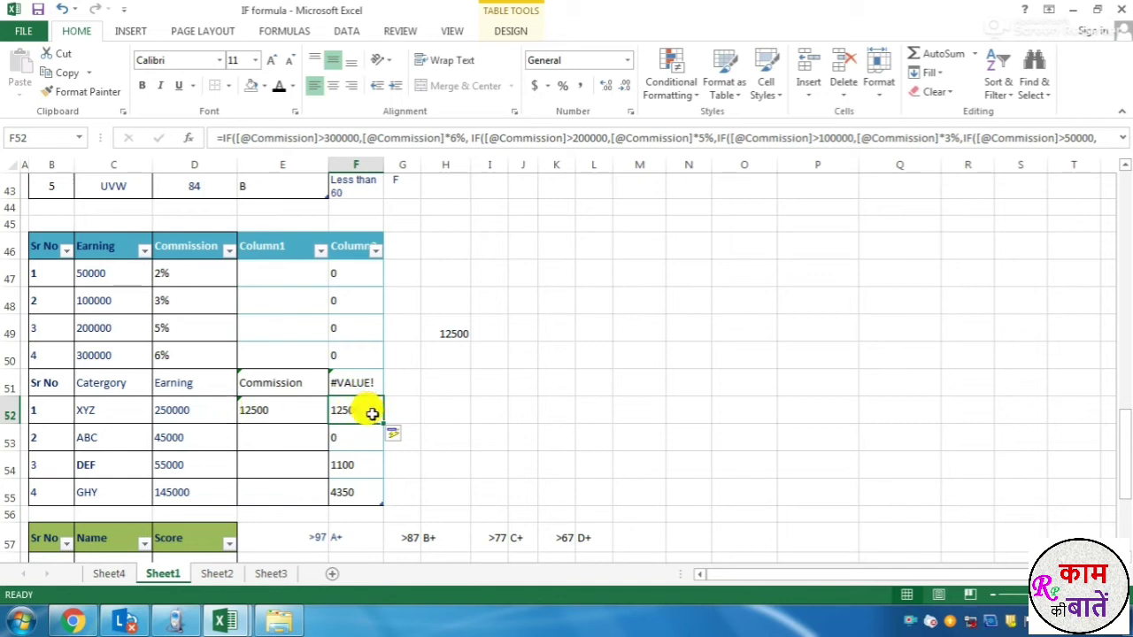
double_click(370, 411)
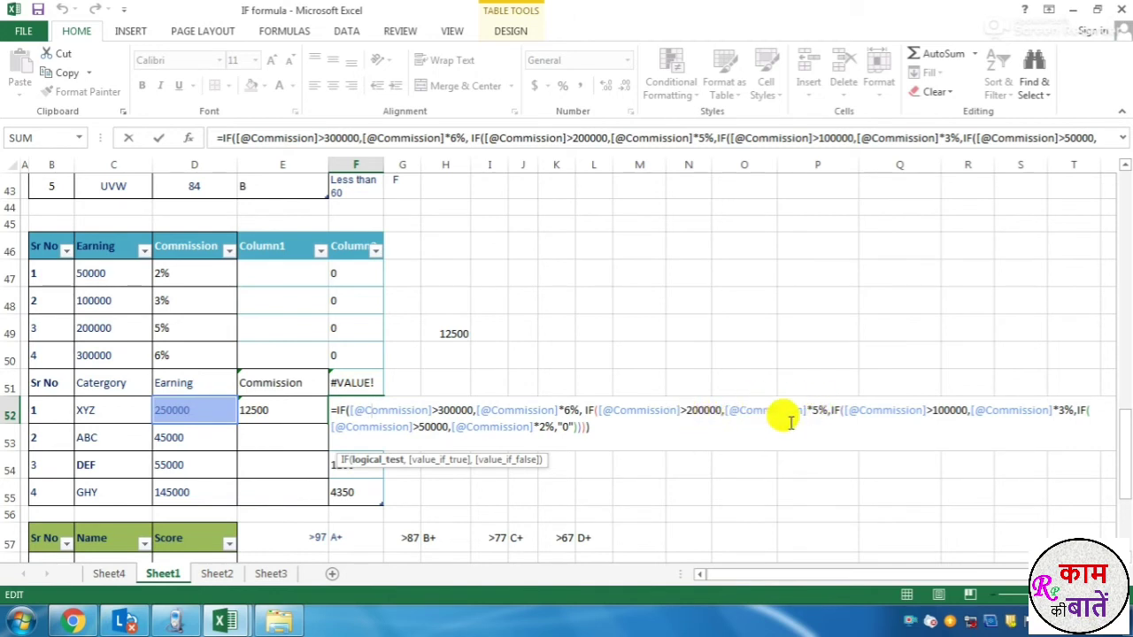
key(Return)
click(190, 440)
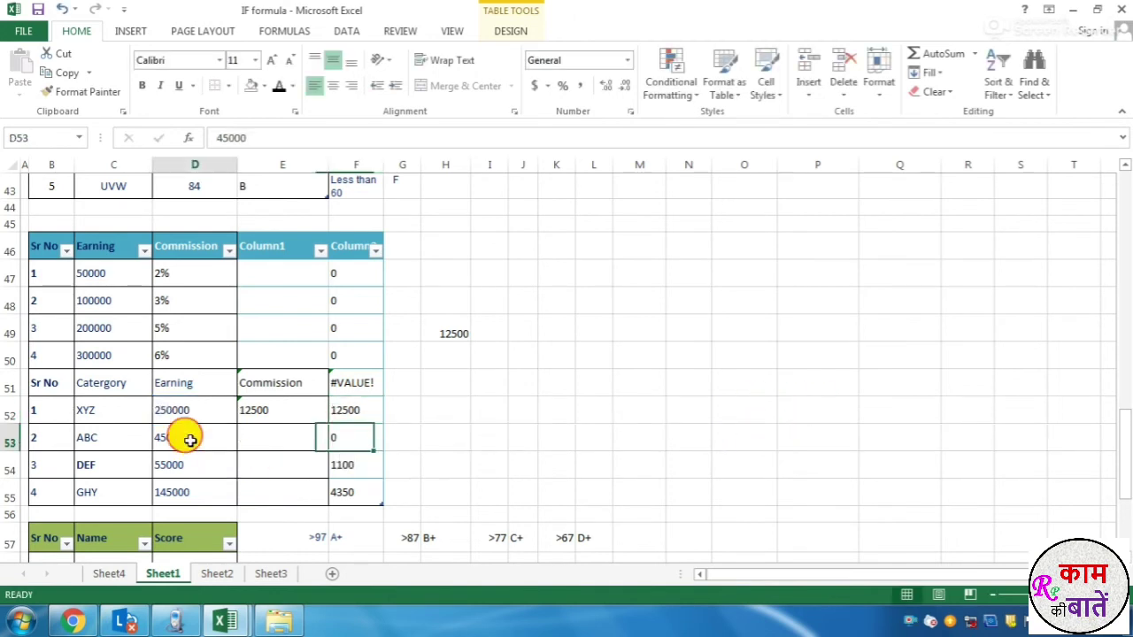
click(361, 418)
click(191, 449)
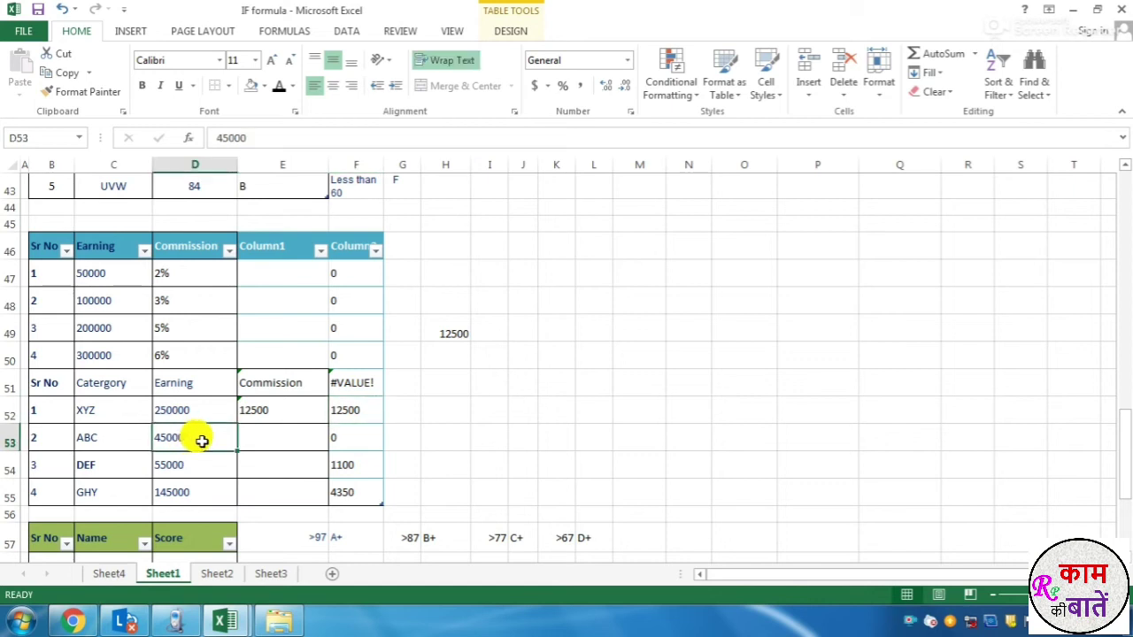
click(337, 381)
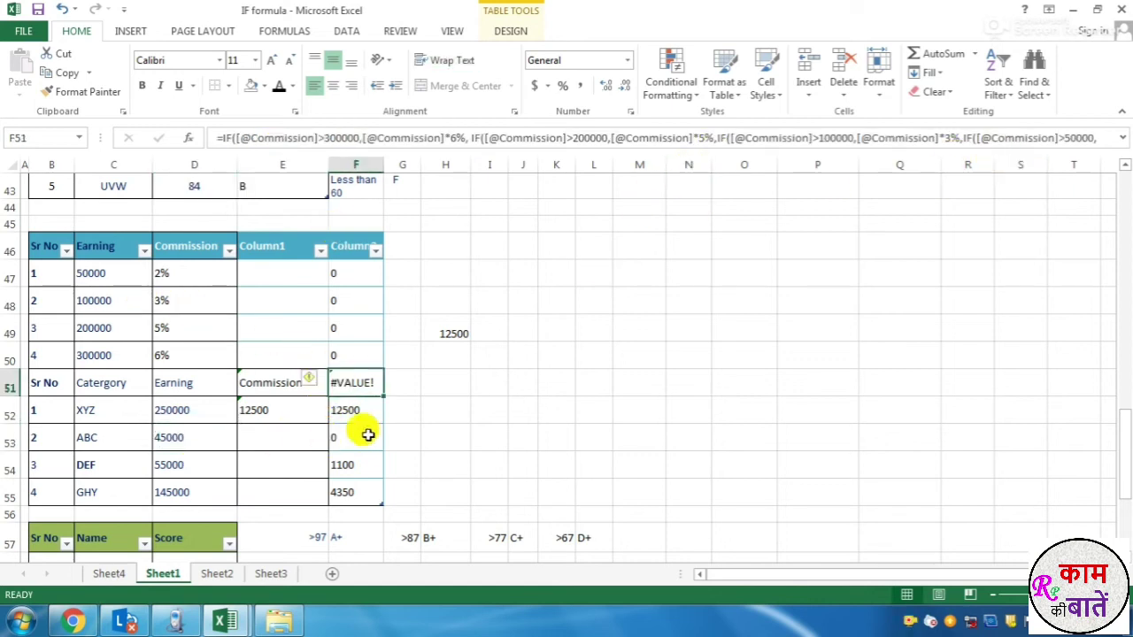
Set category ABC's earning in D53 to 65000.
click(207, 437)
text(65)
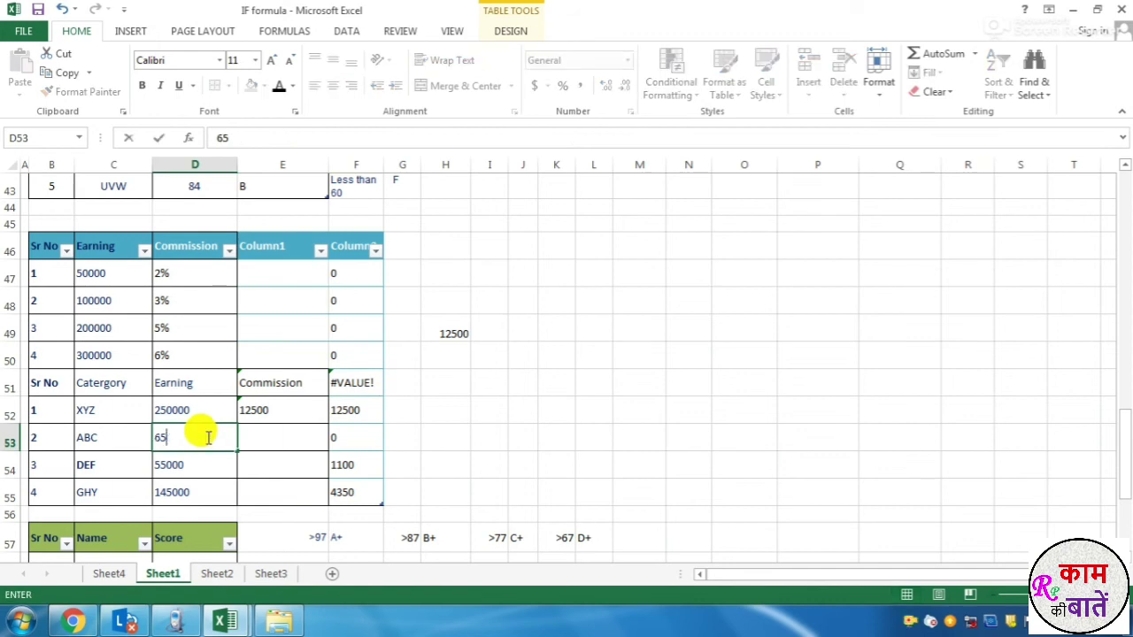
key(Return)
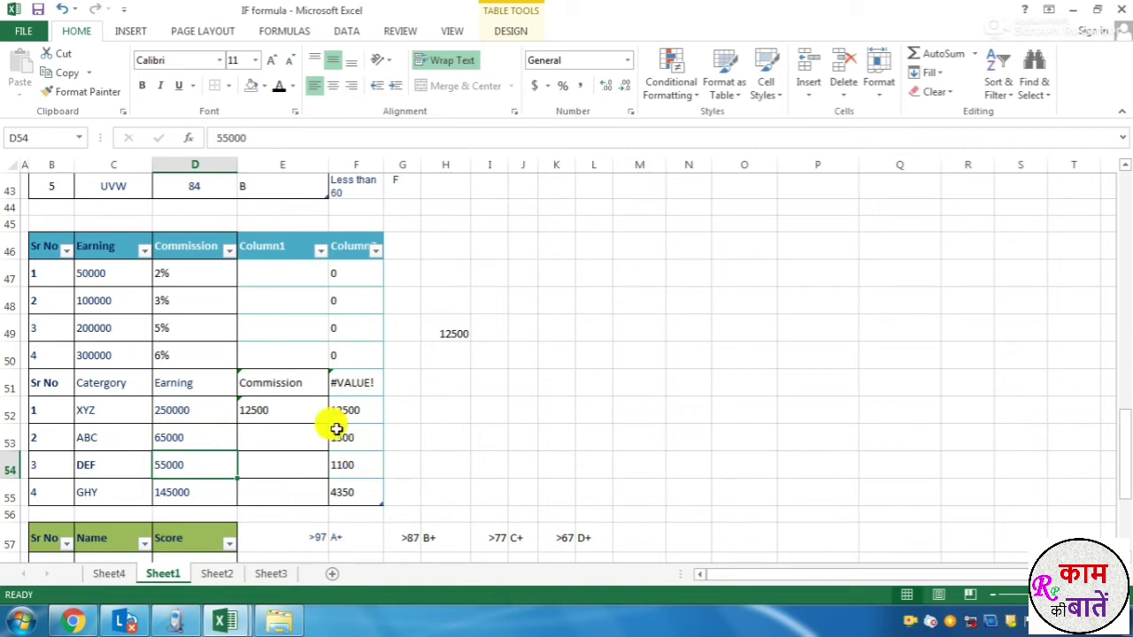
Copy the Commission heading from E51 into F51.
click(303, 382)
key(ctrl+c)
click(359, 380)
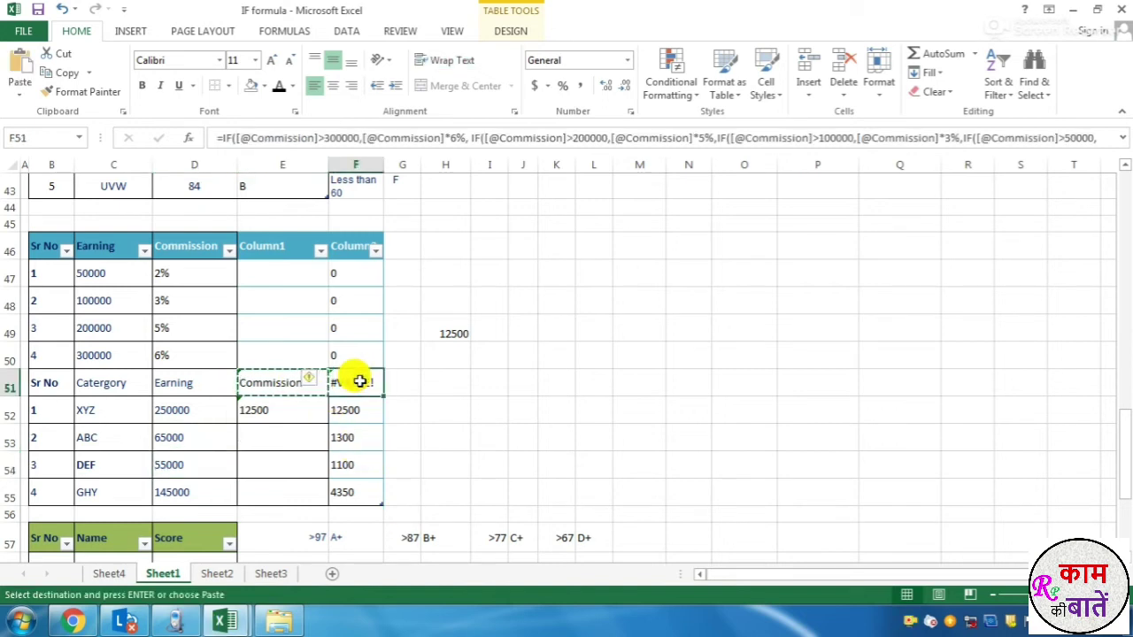
key(ctrl+v)
click(418, 435)
Set category DEF's earning in D54 to 255500.
click(198, 467)
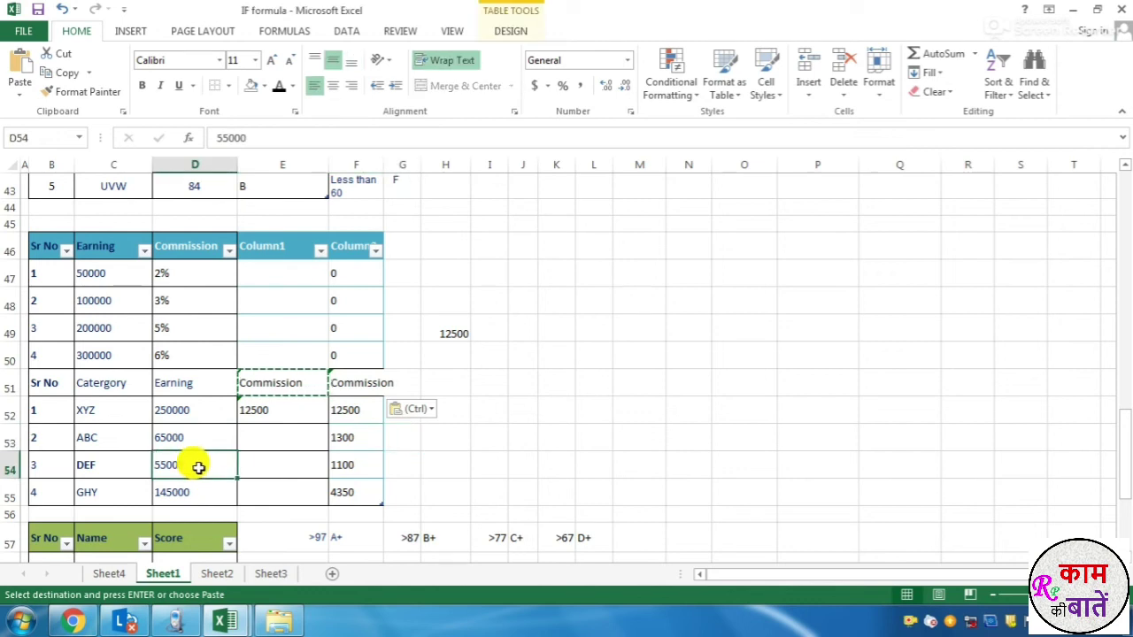
text(255)
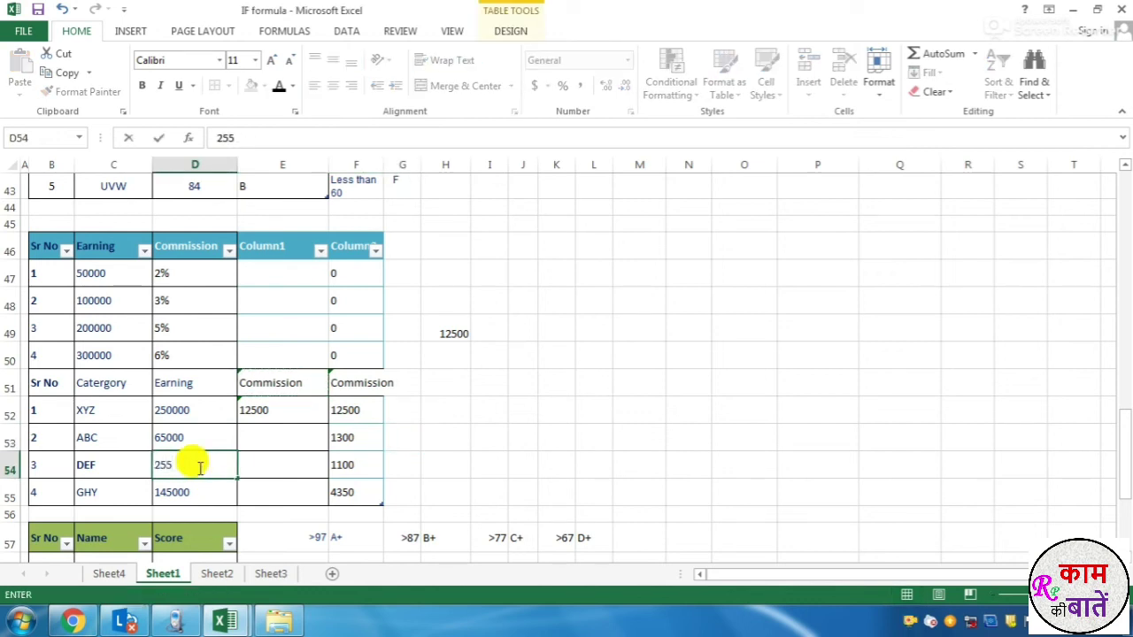
text(500)
key(Return)
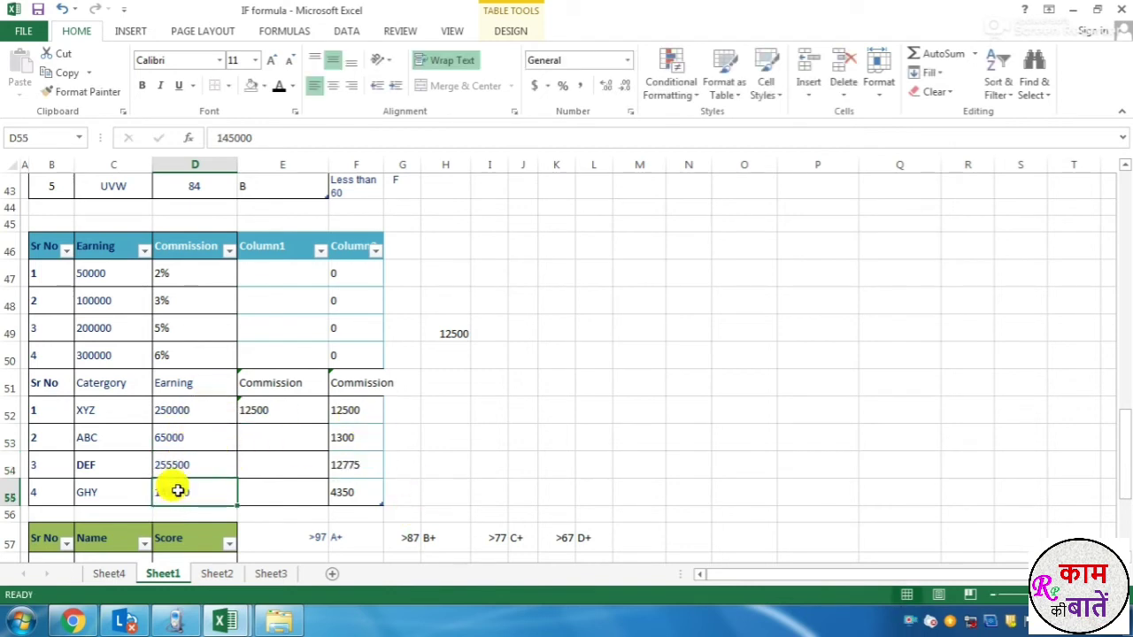
Set category GHY's earning in D55 to 305000, and display the full commission formula in F52.
text(30)
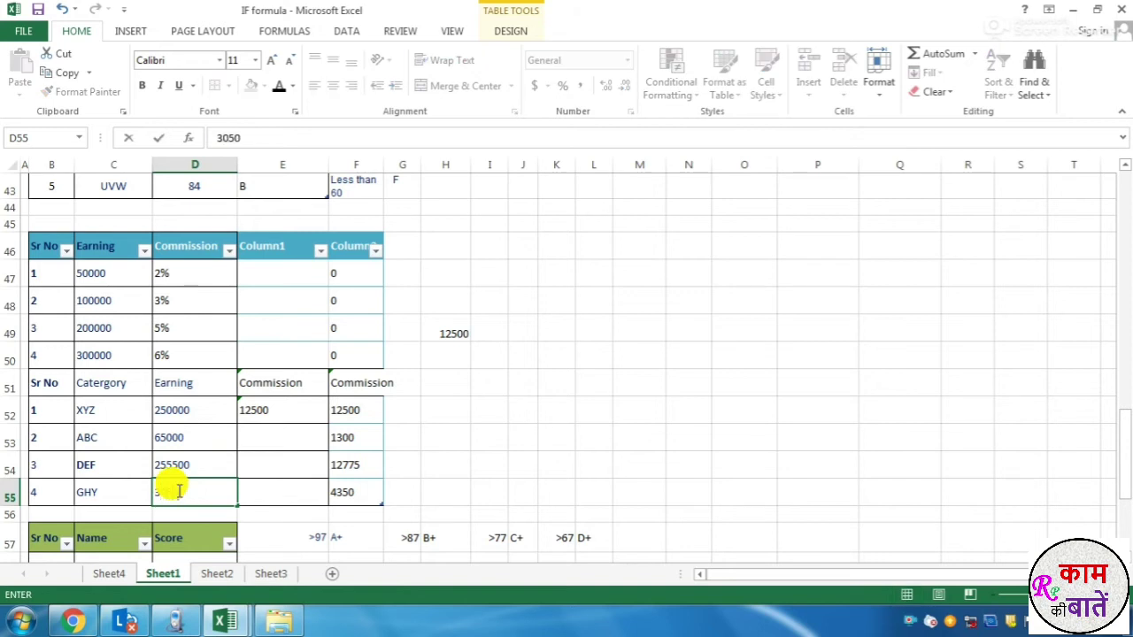
key(Return)
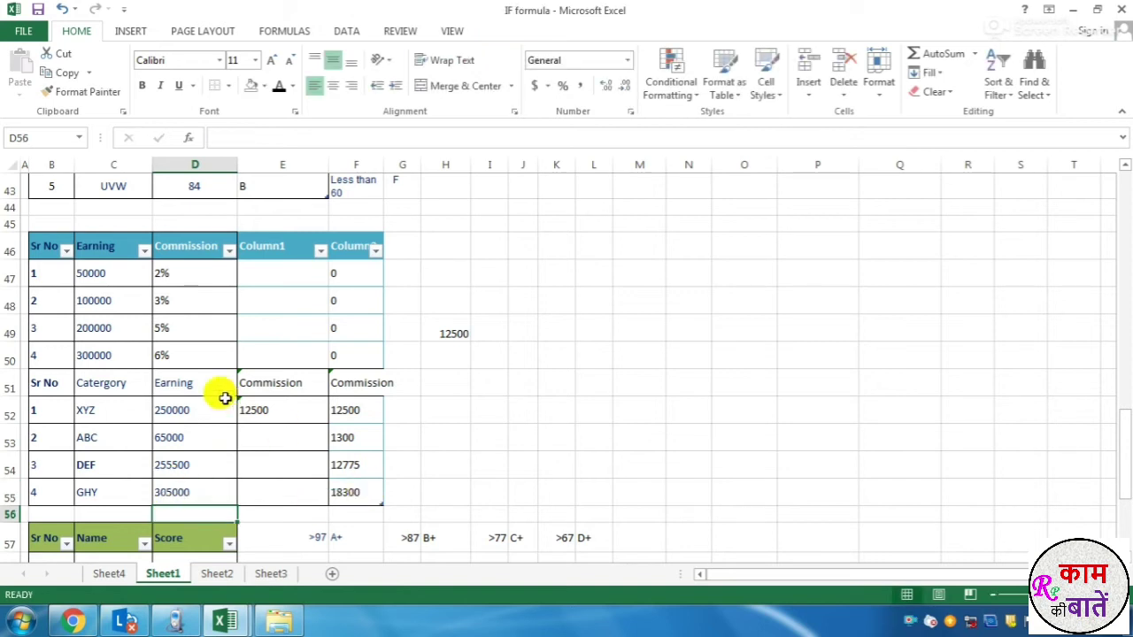
click(443, 466)
click(368, 413)
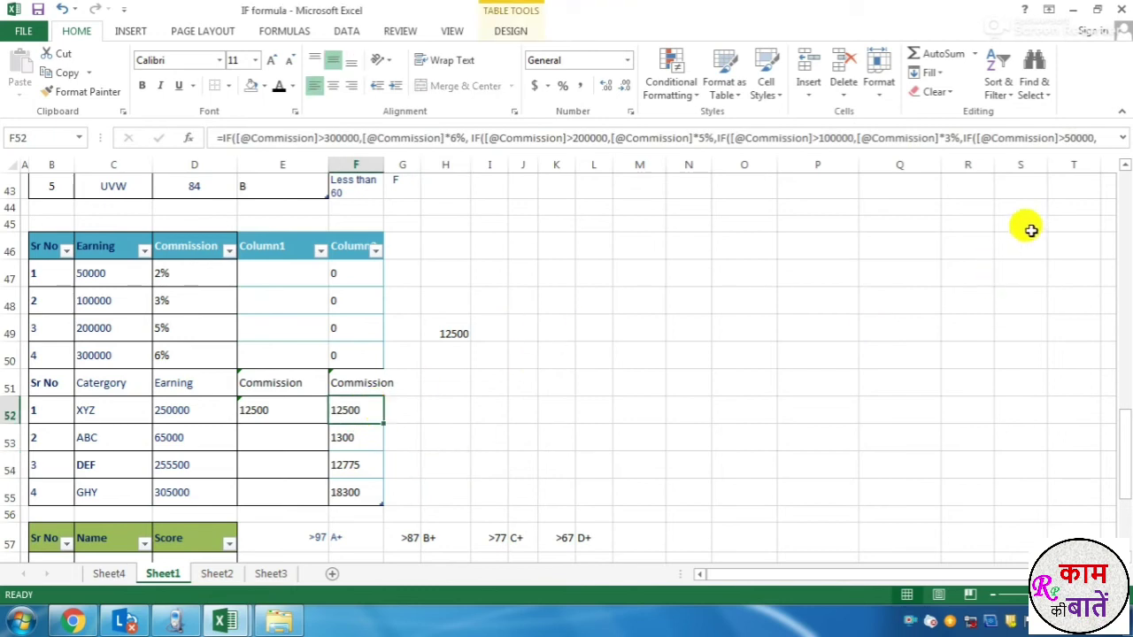
click(1119, 140)
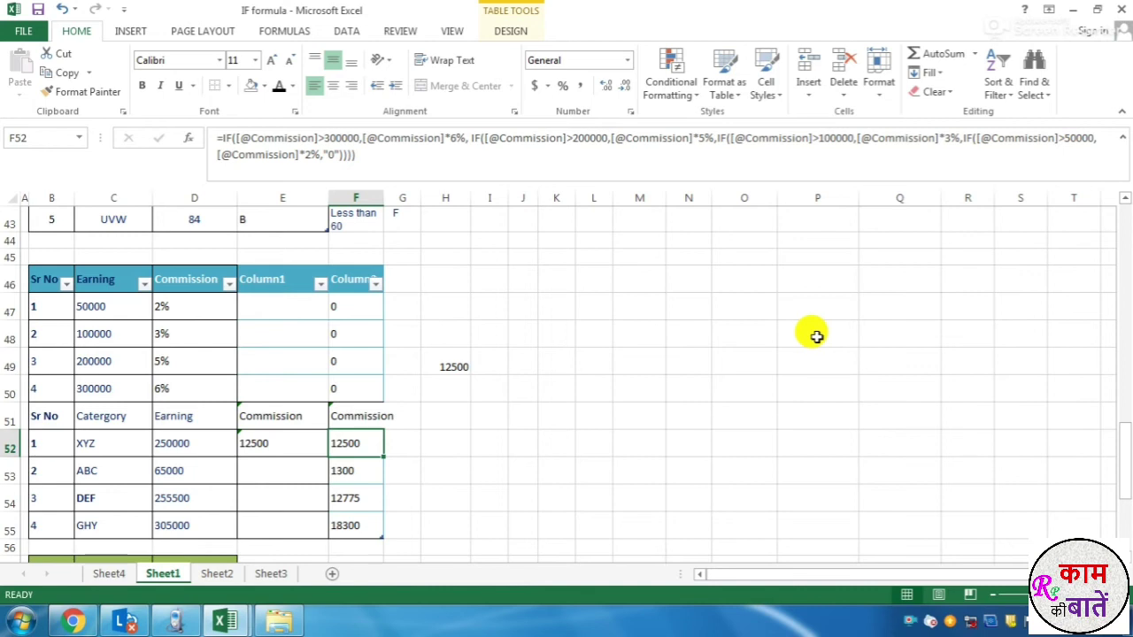
Examine the score table in rows 57 to 61 against the earlier grading table and the nested IF formula in E43.
key(Down)
scroll(189, 354, down, 2)
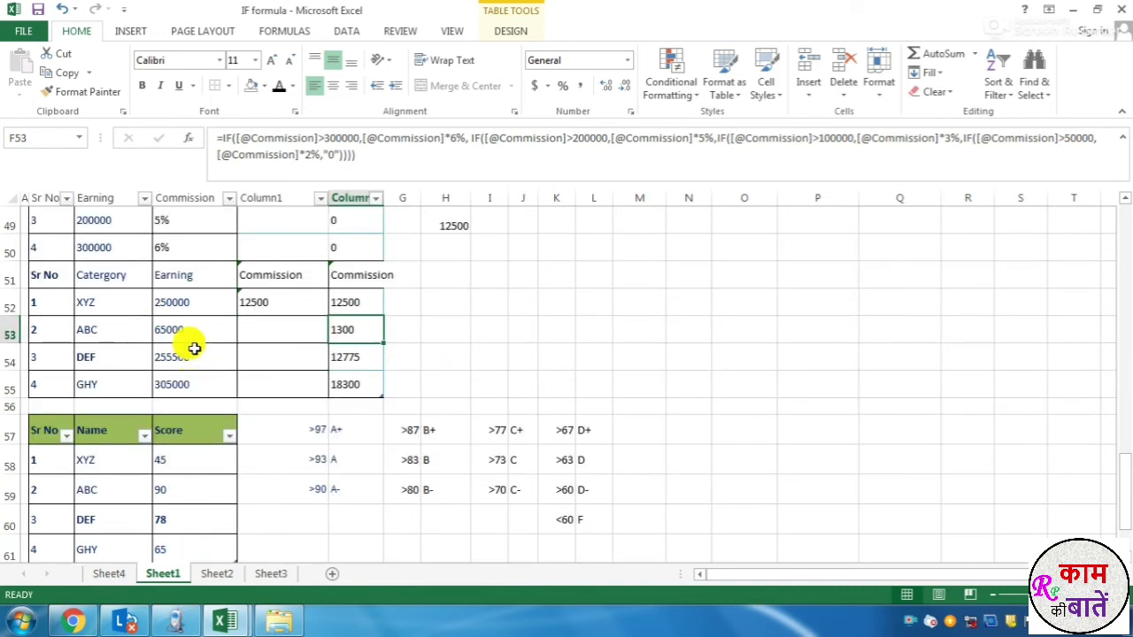
scroll(194, 345, down, 2)
scroll(168, 407, up, 1)
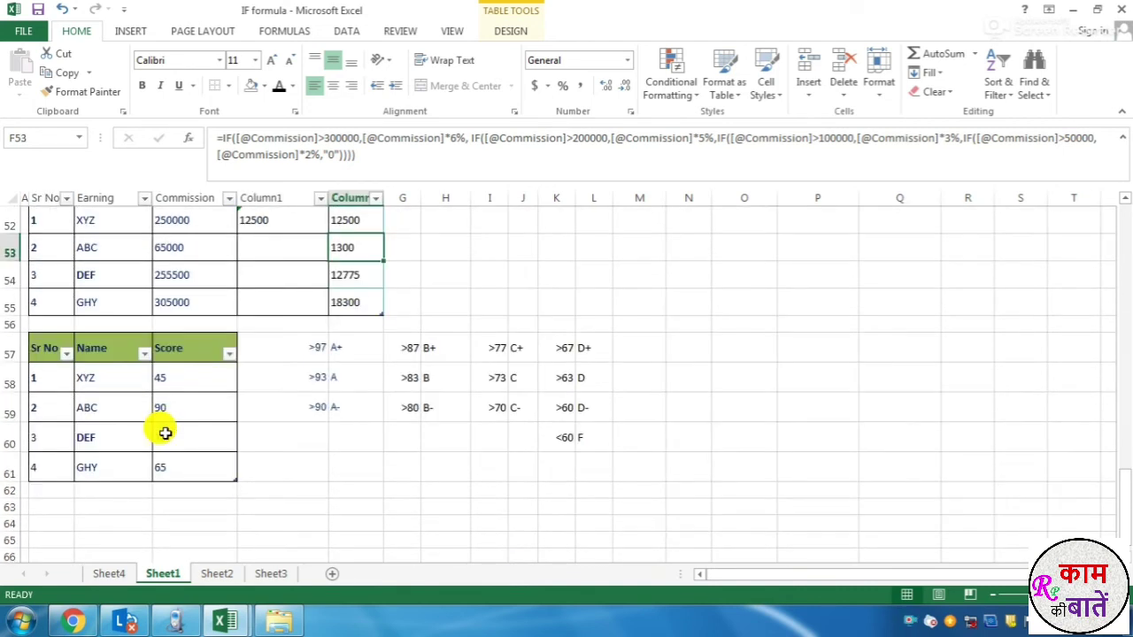
scroll(165, 433, up, 1)
scroll(177, 448, down, 1)
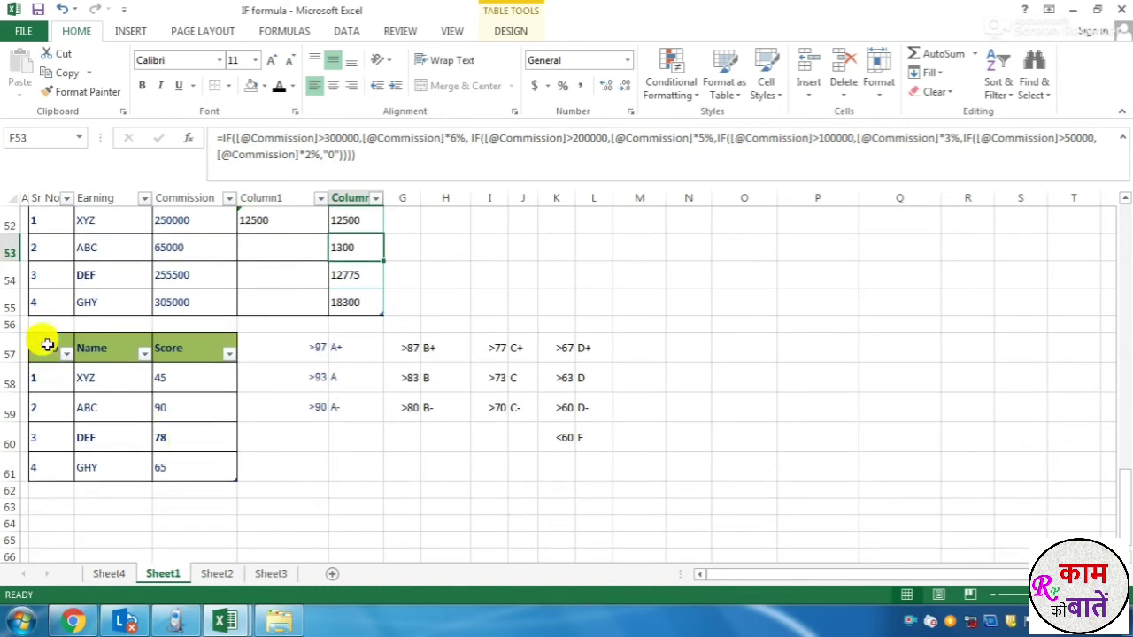
drag(89, 378, 94, 468)
scroll(124, 450, up, 4)
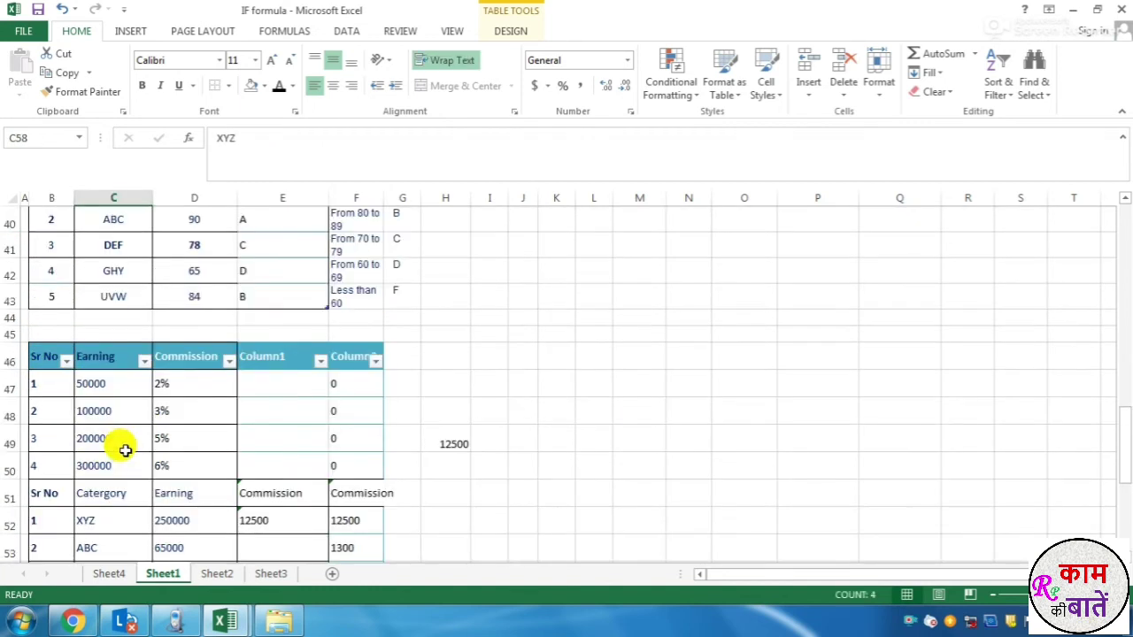
scroll(125, 451, up, 1)
drag(405, 274, 404, 379)
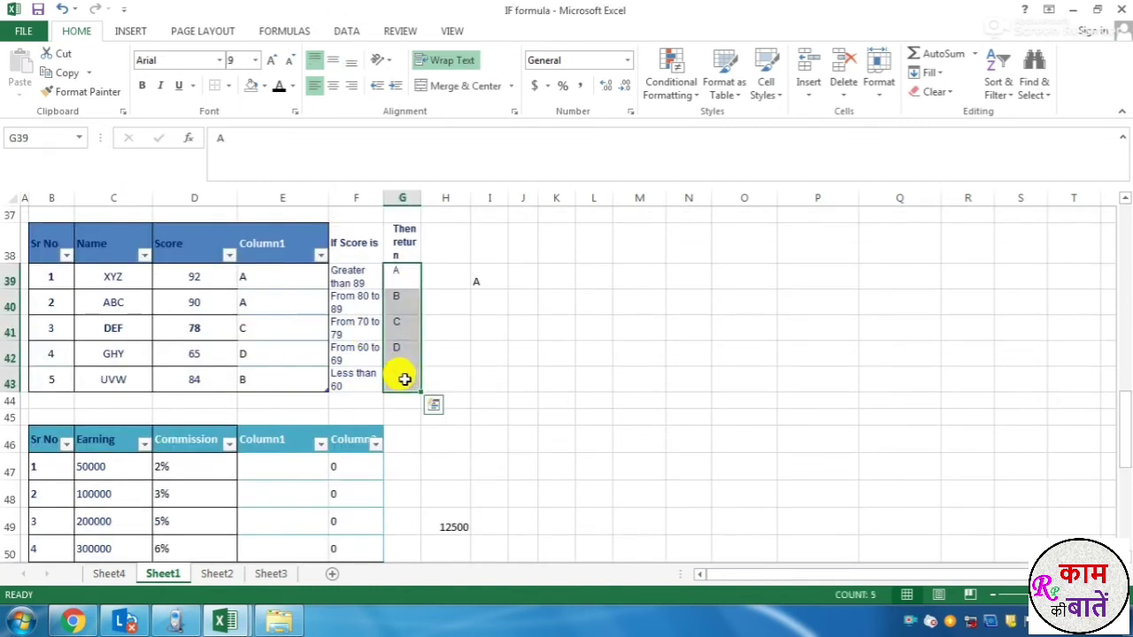
scroll(394, 389, down, 3)
scroll(394, 392, up, 2)
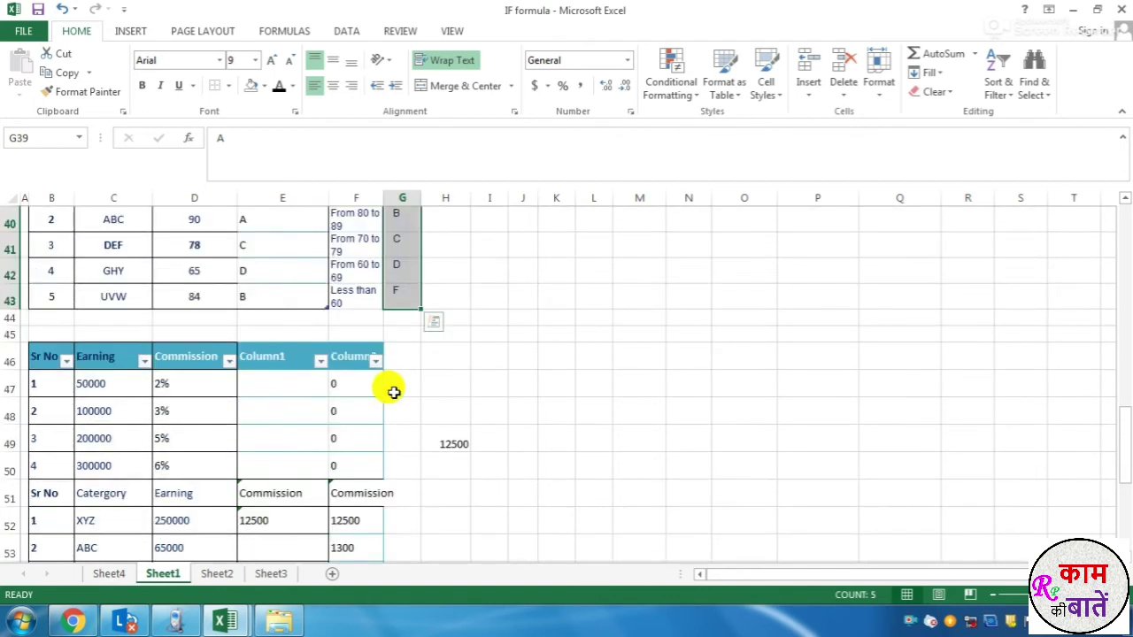
click(297, 294)
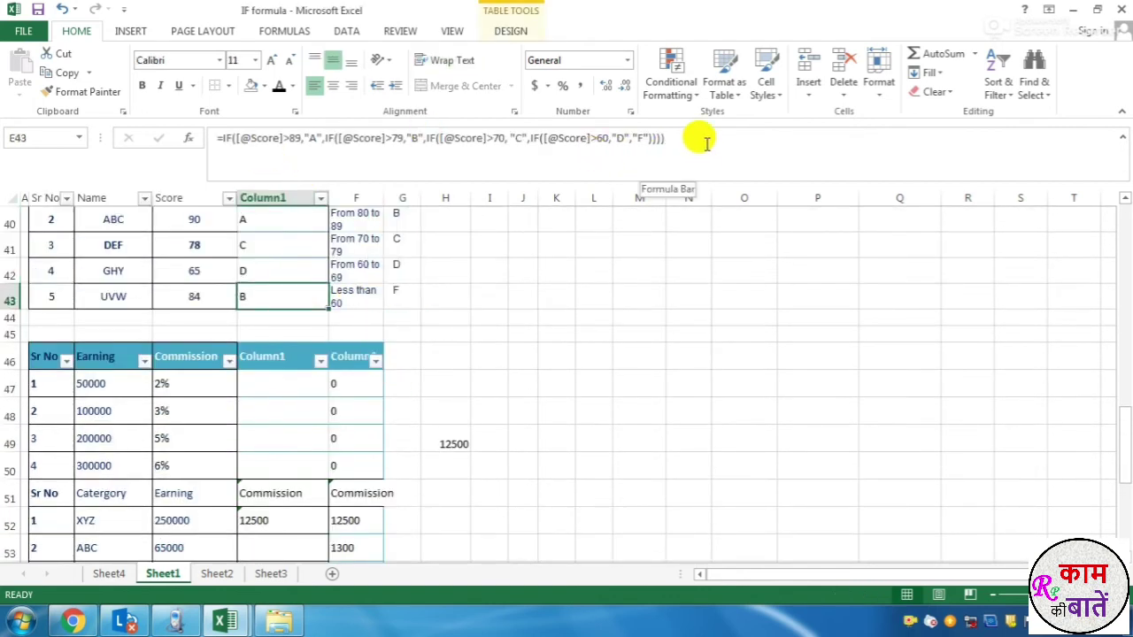
scroll(455, 341, down, 4)
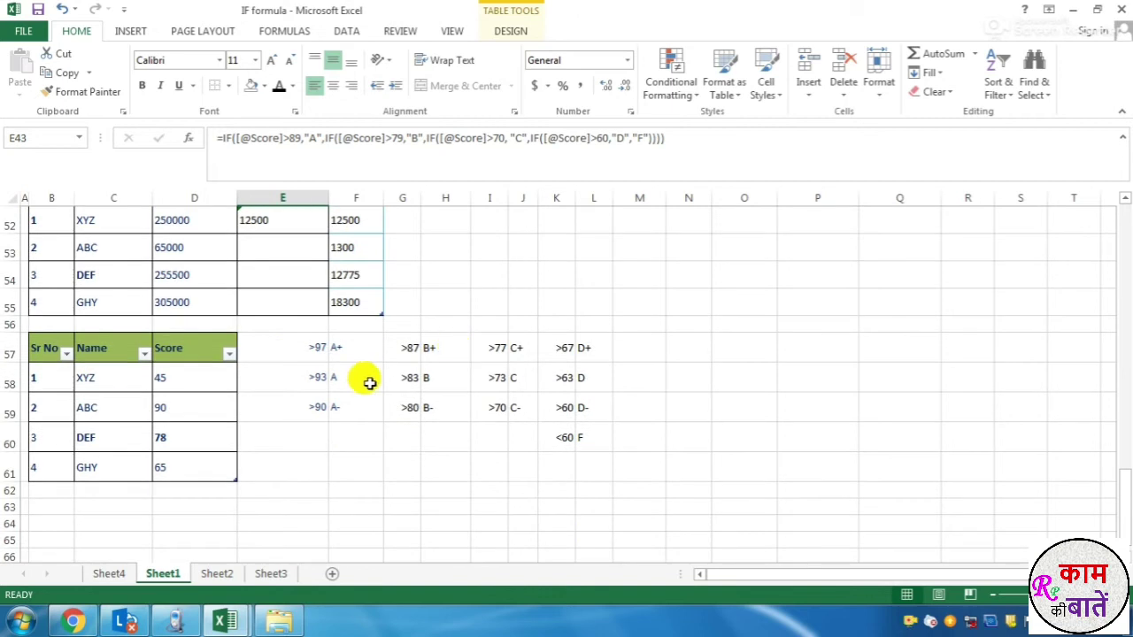
Examine the score thresholds and their grades from A+ to F beside the score table in rows 57 to 60.
click(189, 376)
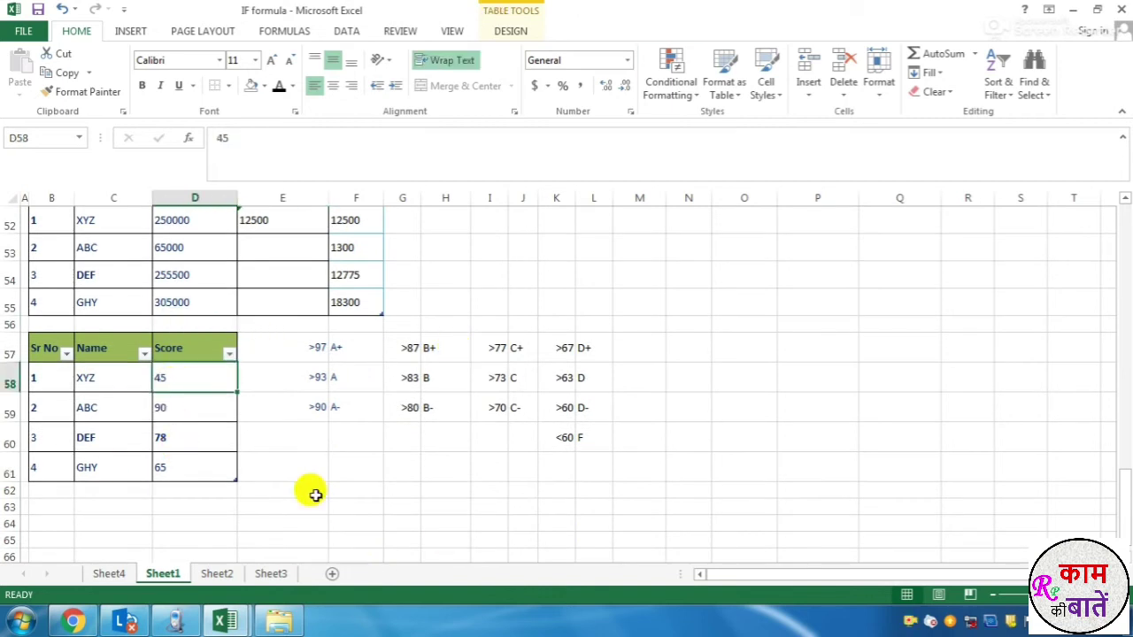
click(337, 374)
click(344, 403)
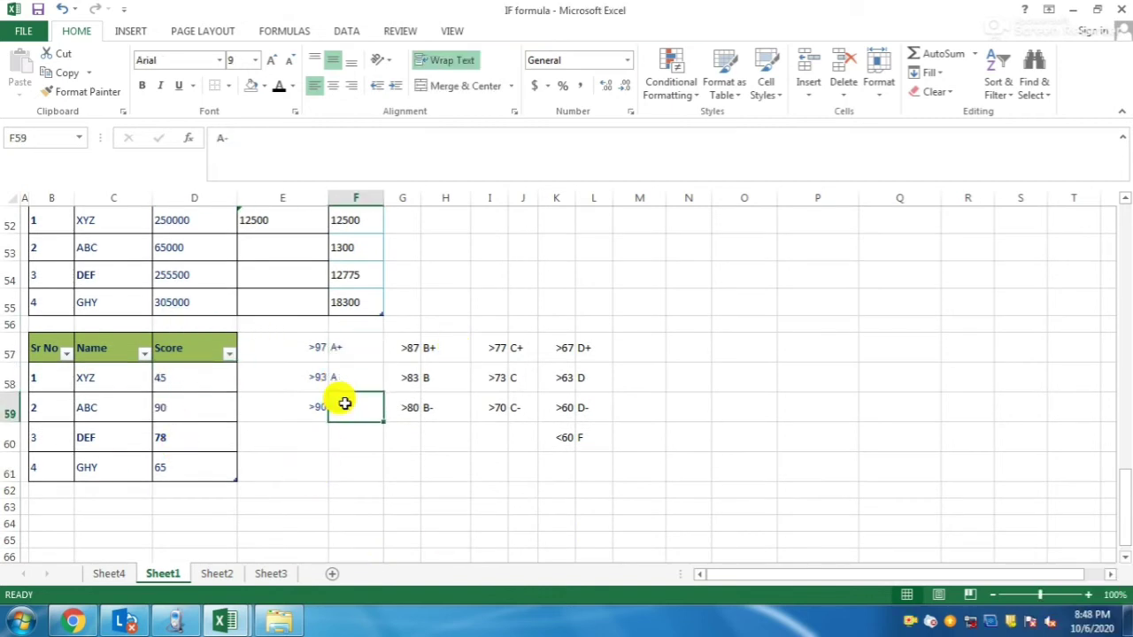
click(448, 375)
click(462, 405)
click(530, 347)
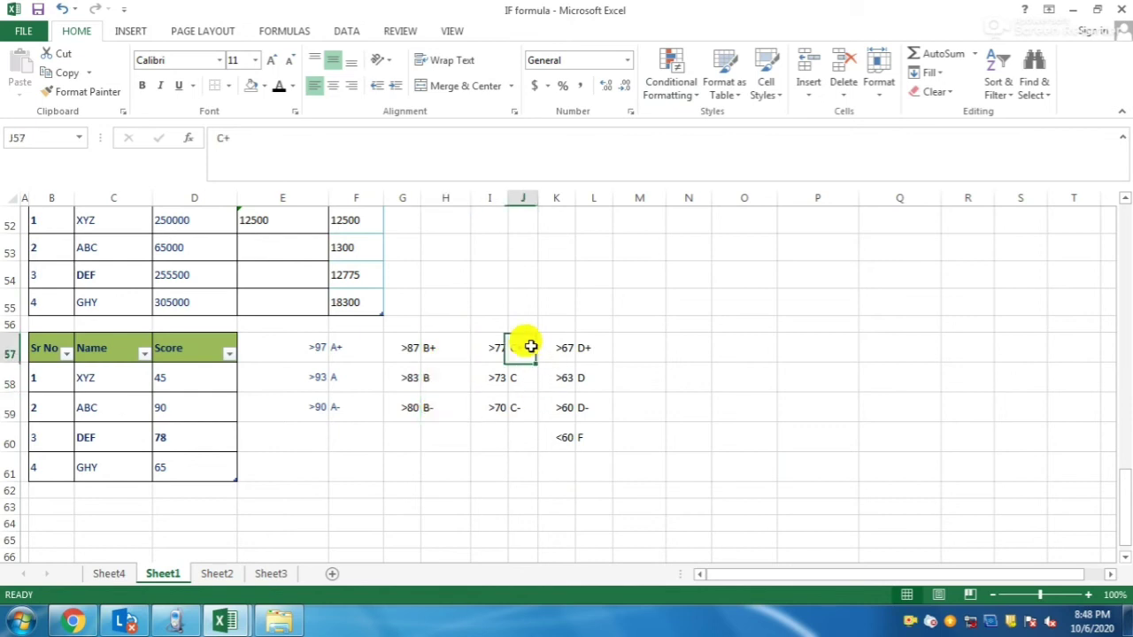
click(521, 379)
click(524, 409)
click(593, 347)
click(599, 380)
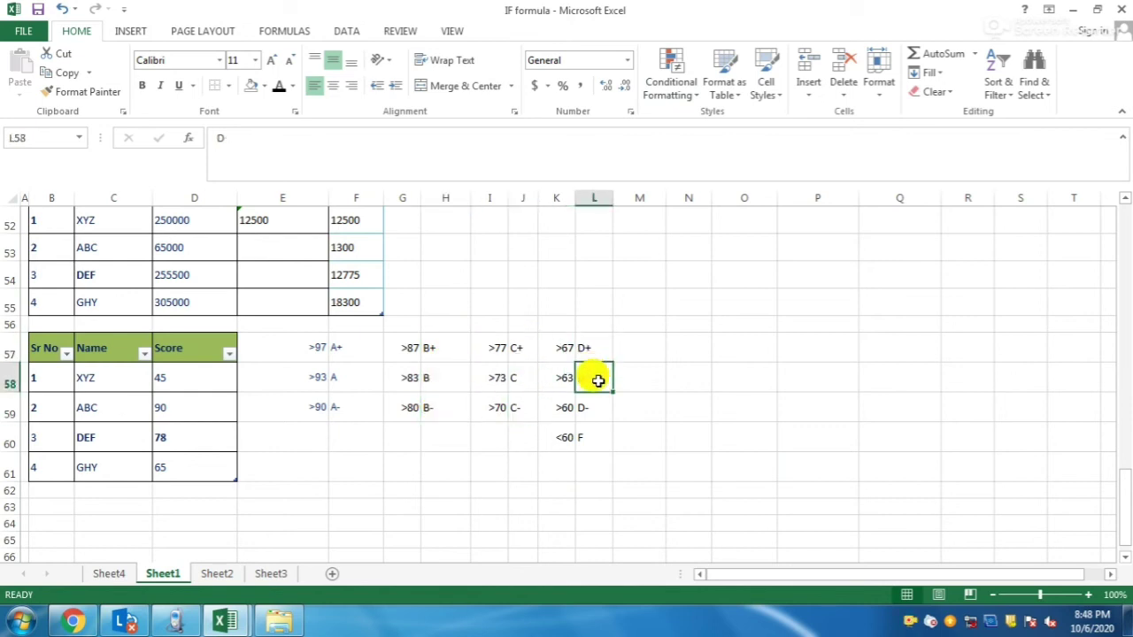
click(594, 407)
click(594, 436)
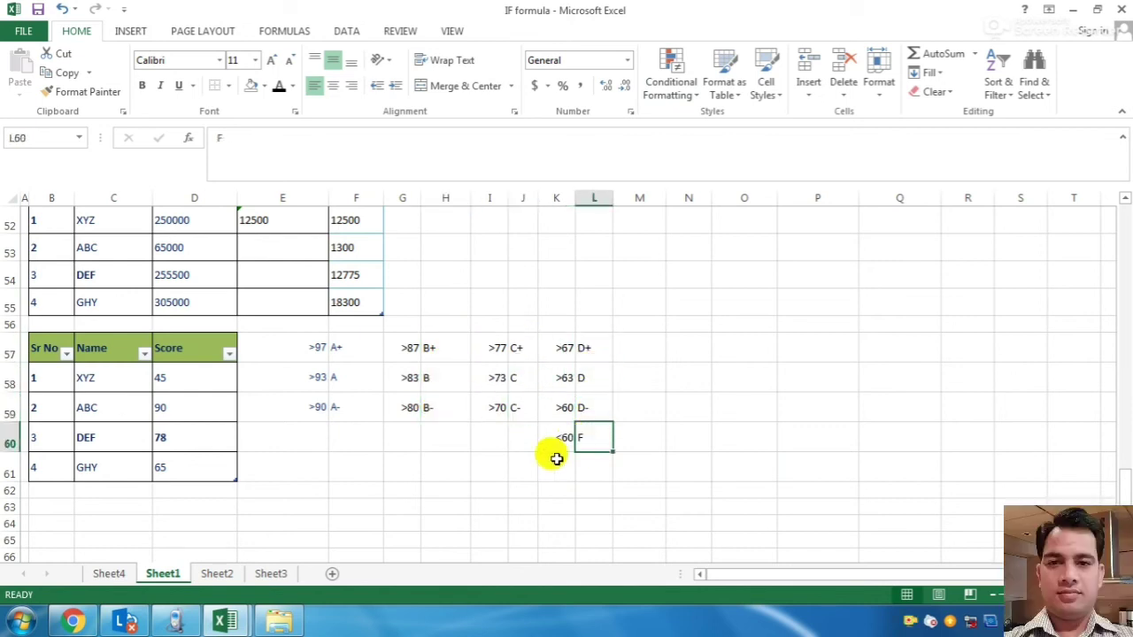
Start an IF formula in C63 that returns "A+" when the score in D58 is greater than 97.
click(125, 508)
text(=IF()
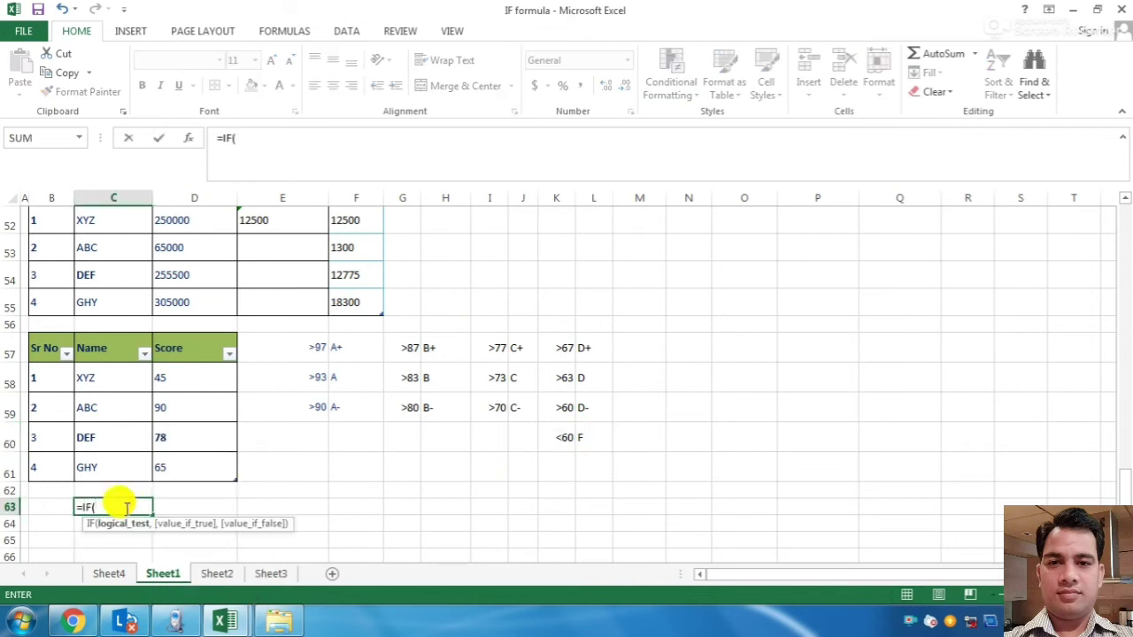
click(188, 378)
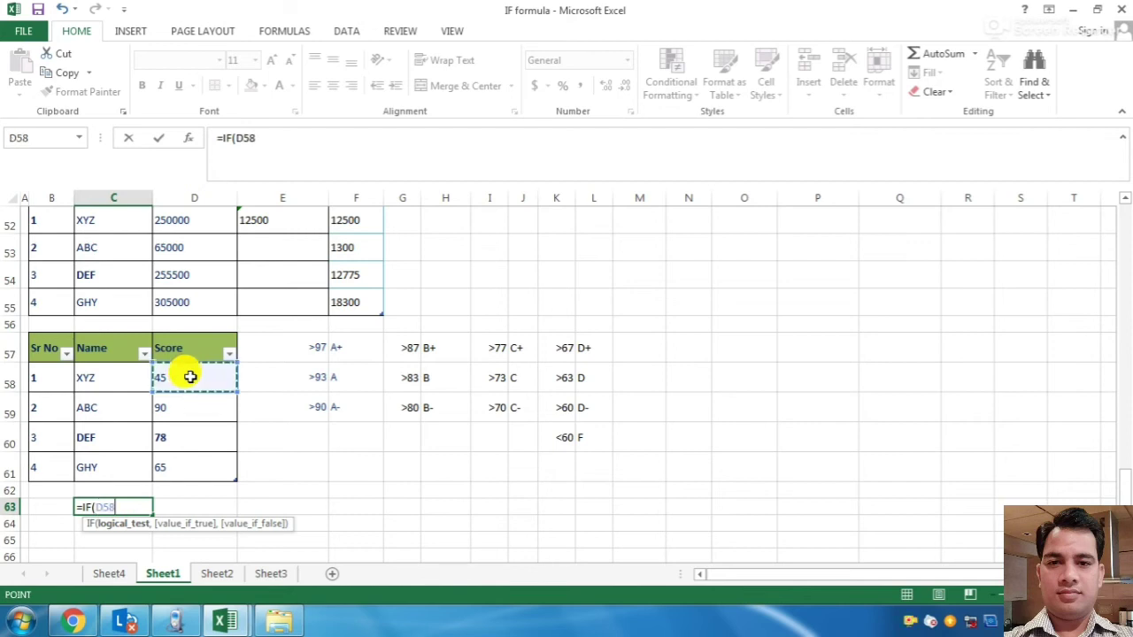
text(>)
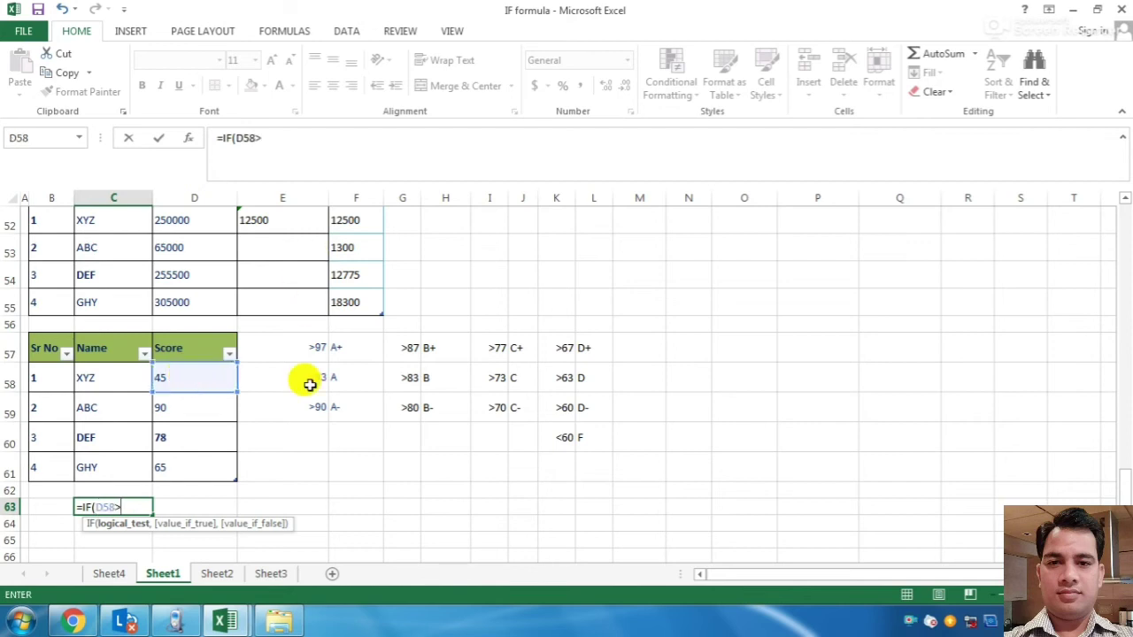
text(97, "A)
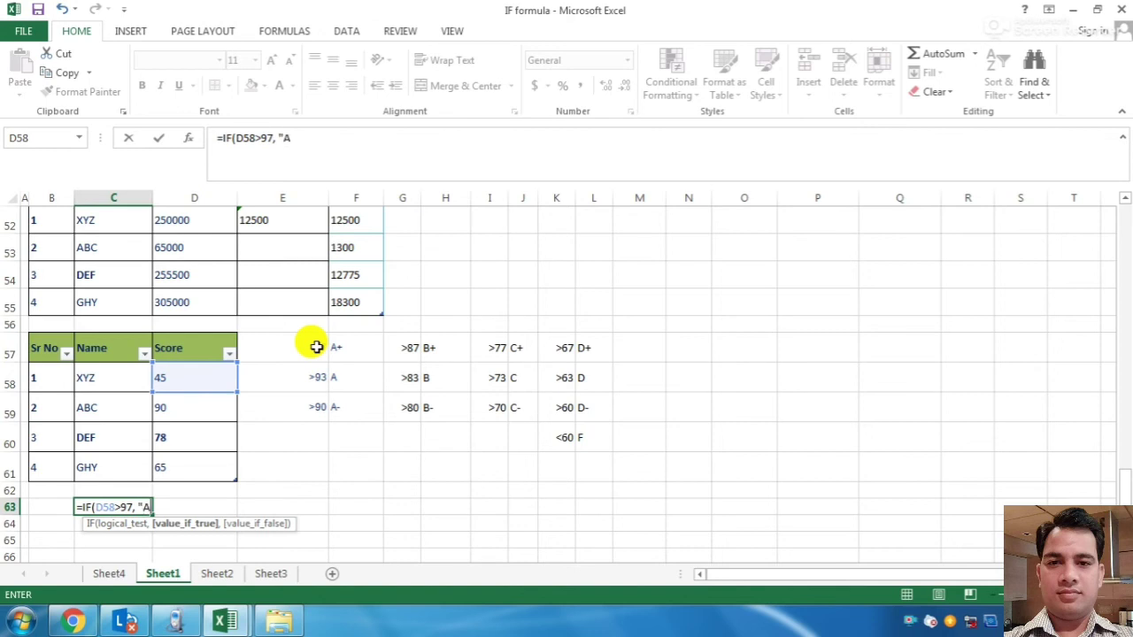
text(+",)
Extend the C63 formula with nested IFs returning "A" for D58 above 93 and "A-" for D58 above 90.
text(IF()
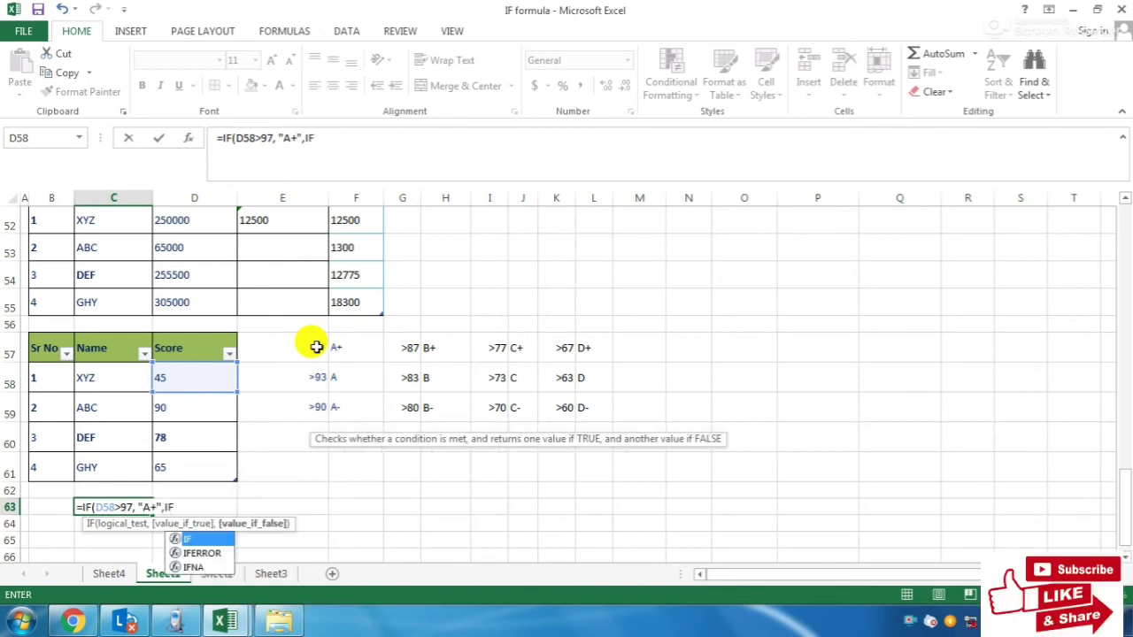
click(181, 382)
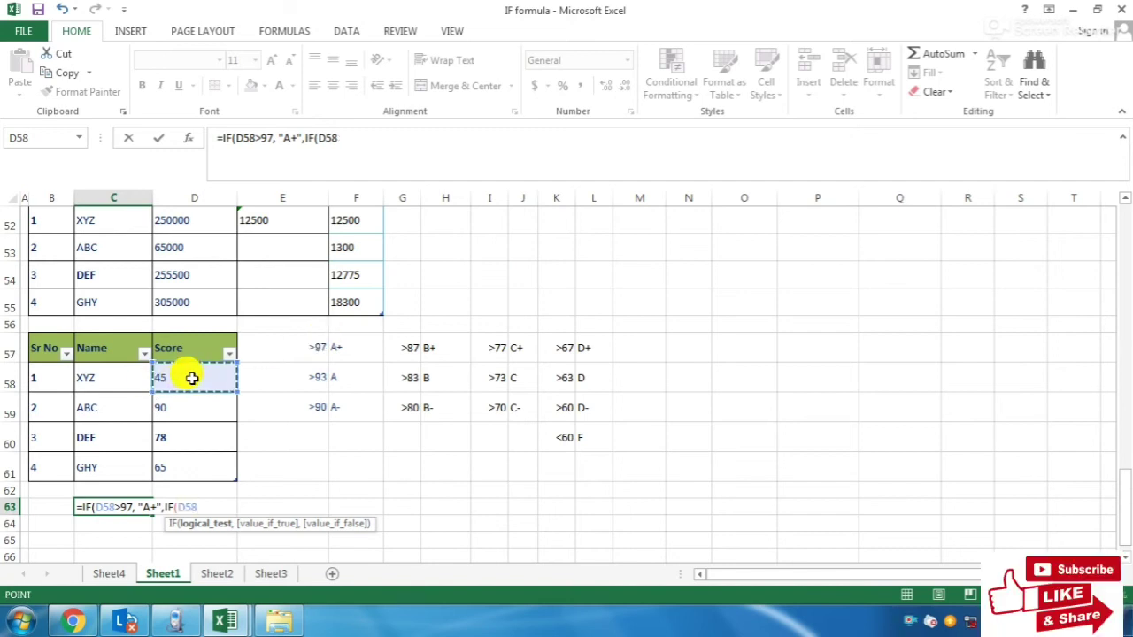
text(>93,)
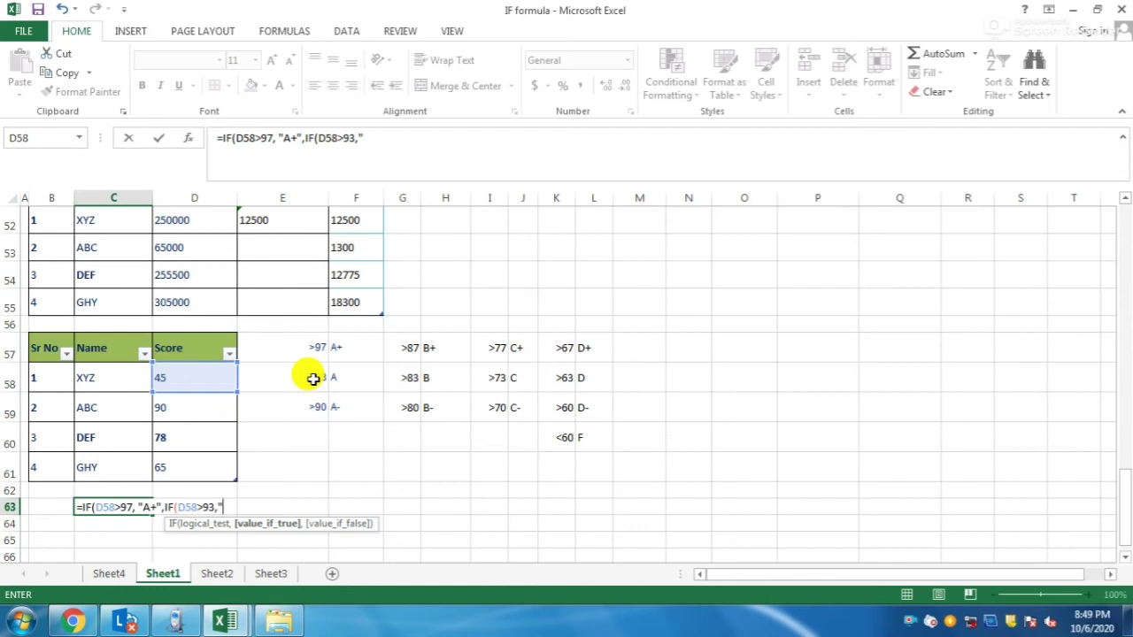
text("A", IF()
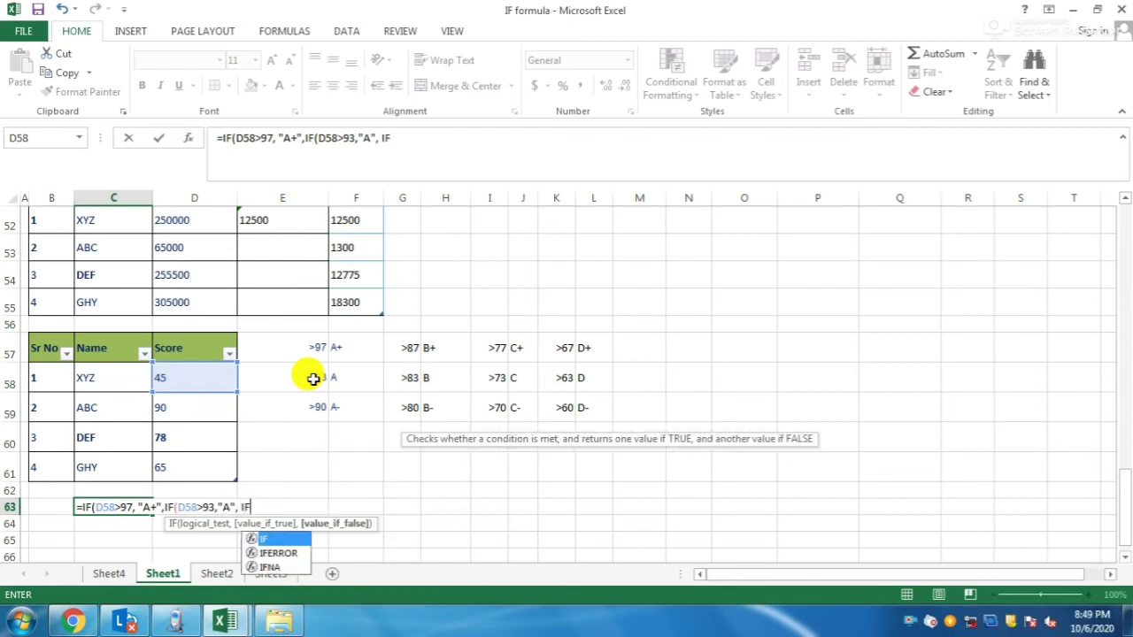
click(200, 377)
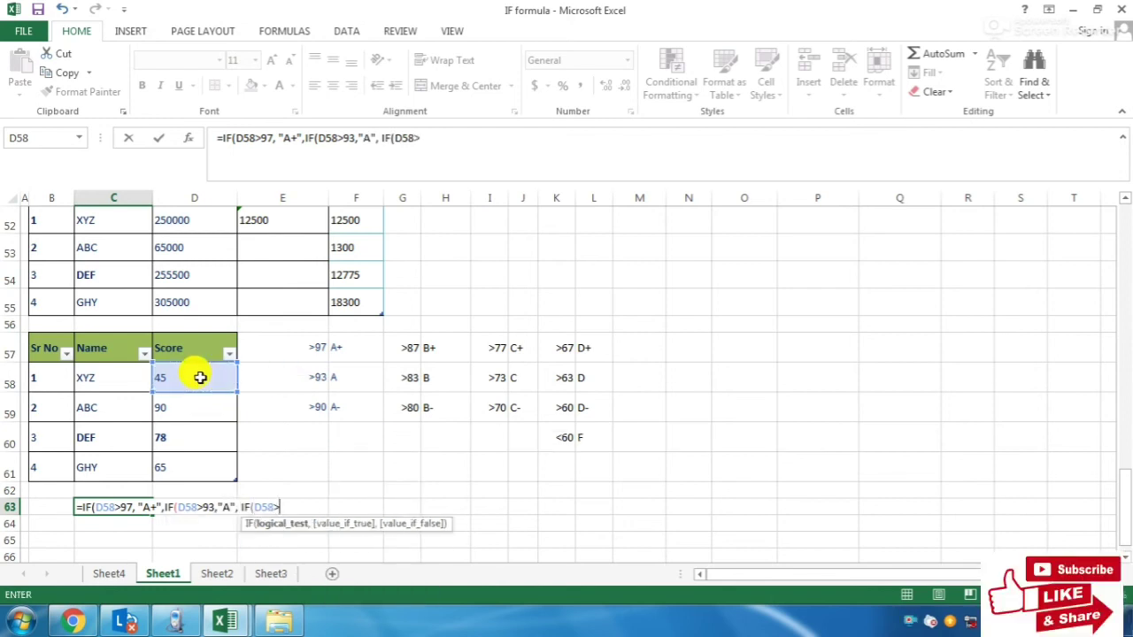
text(>90, "A-)
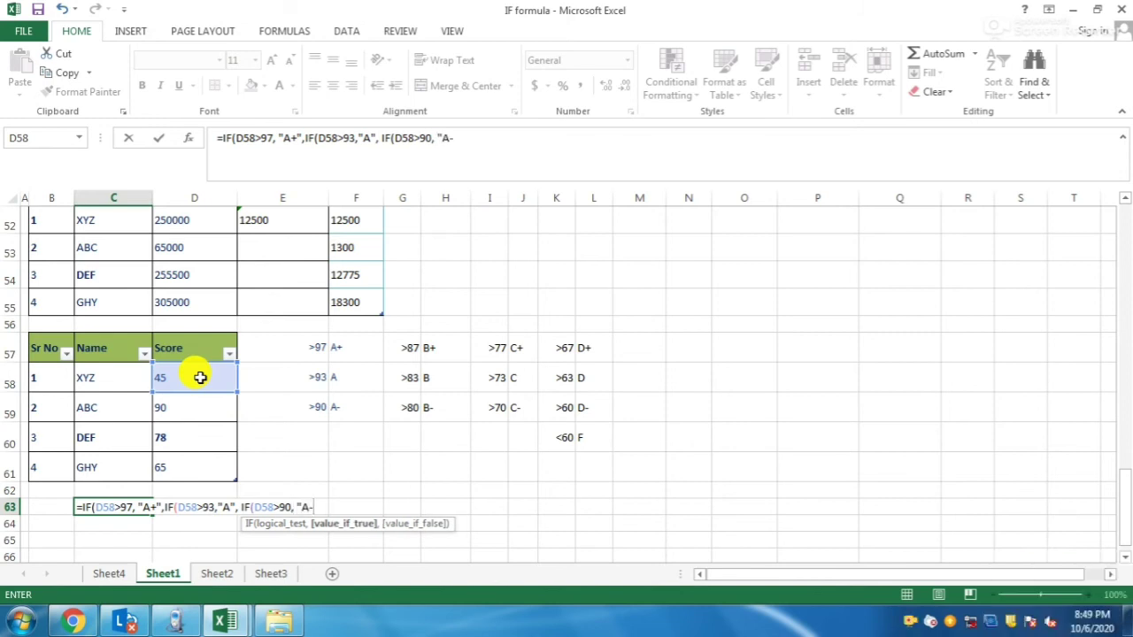
Add a nested IF to the C63 formula that returns "B+" when D58 is greater than 87.
text(", IF()
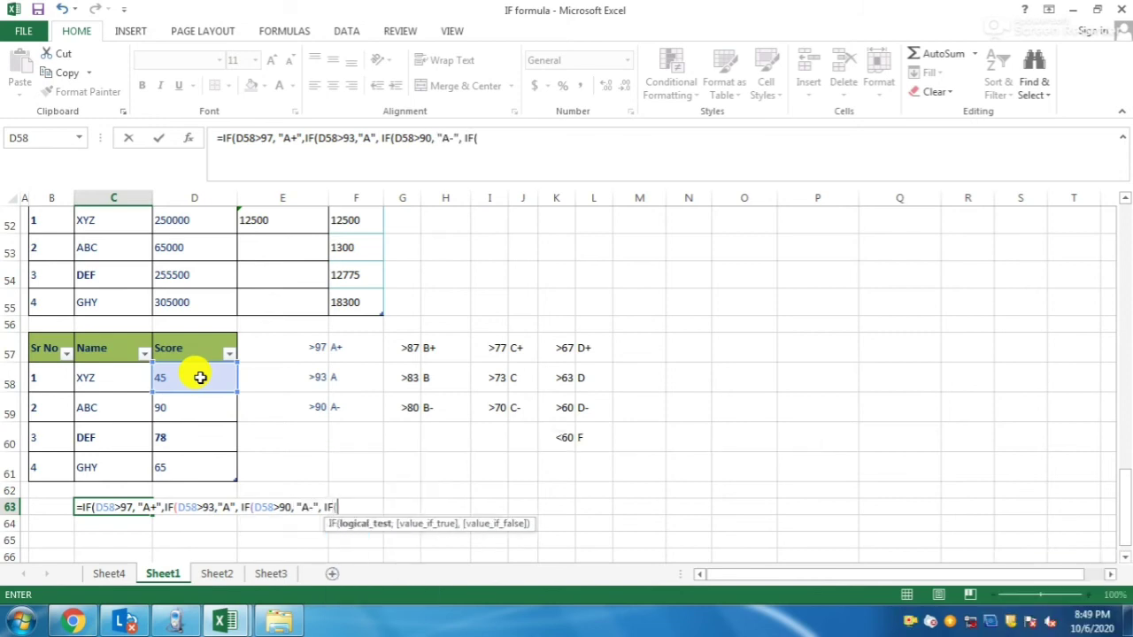
click(206, 377)
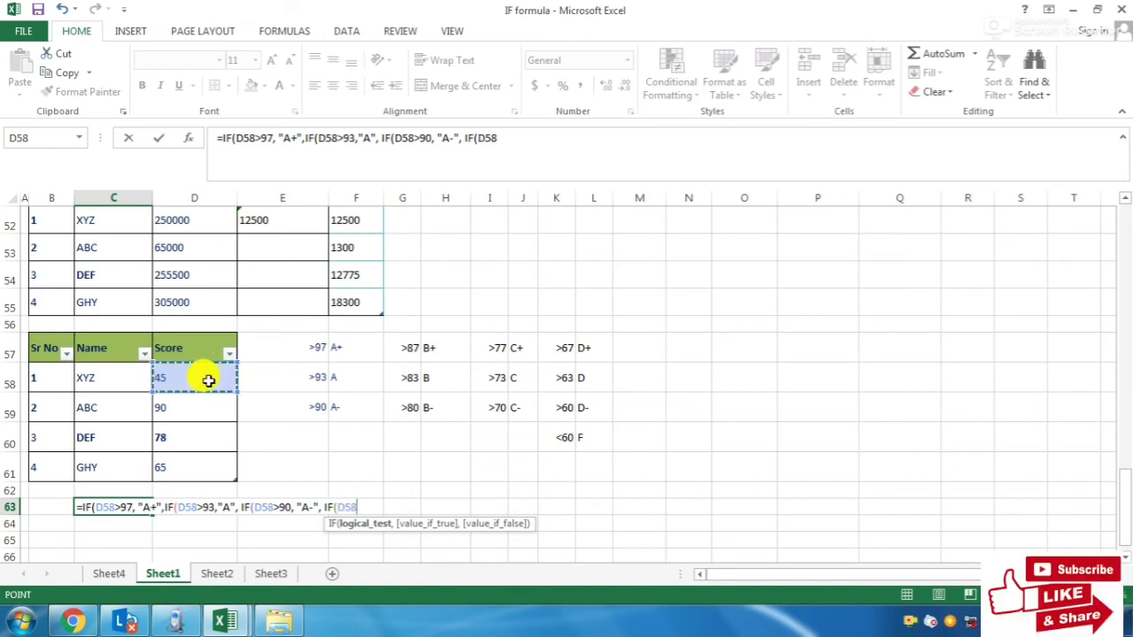
text(>)
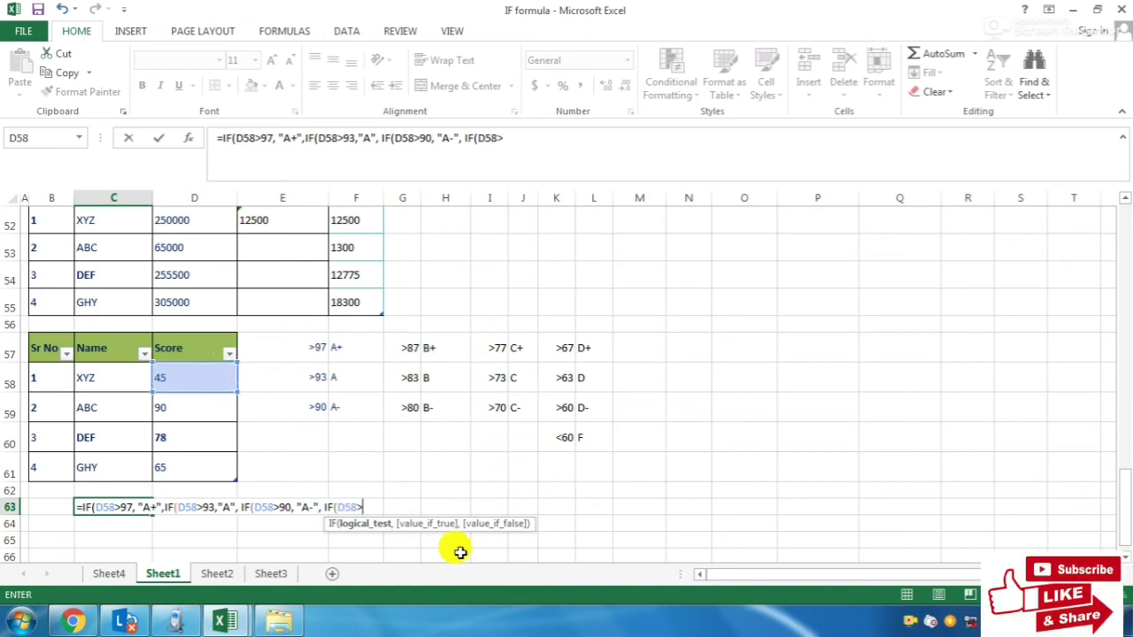
text(87,)
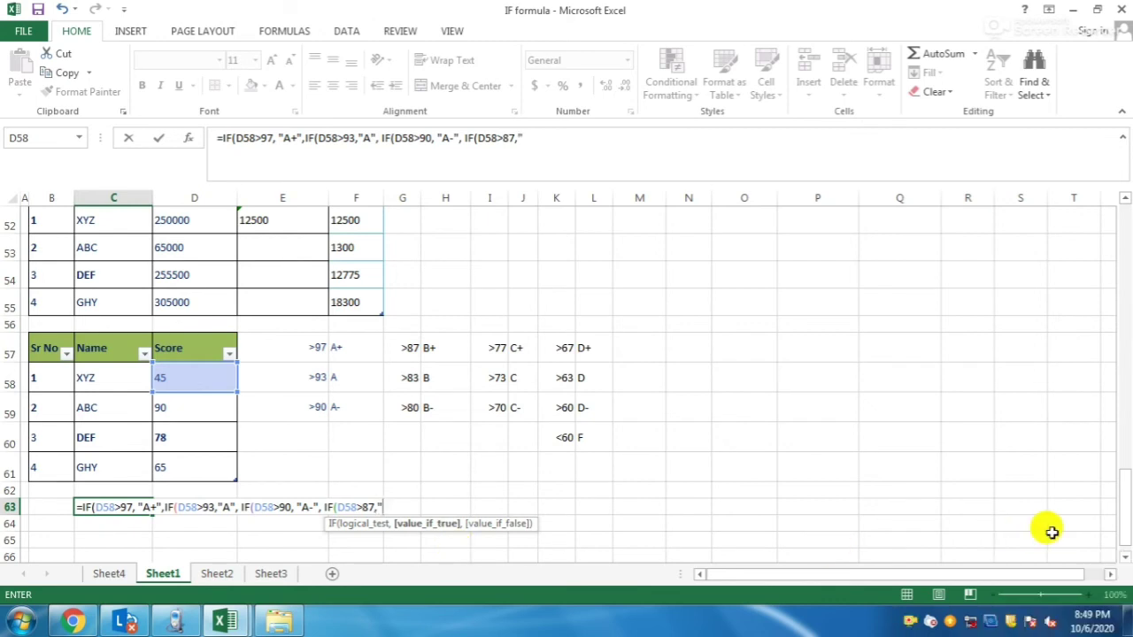
text("B+",)
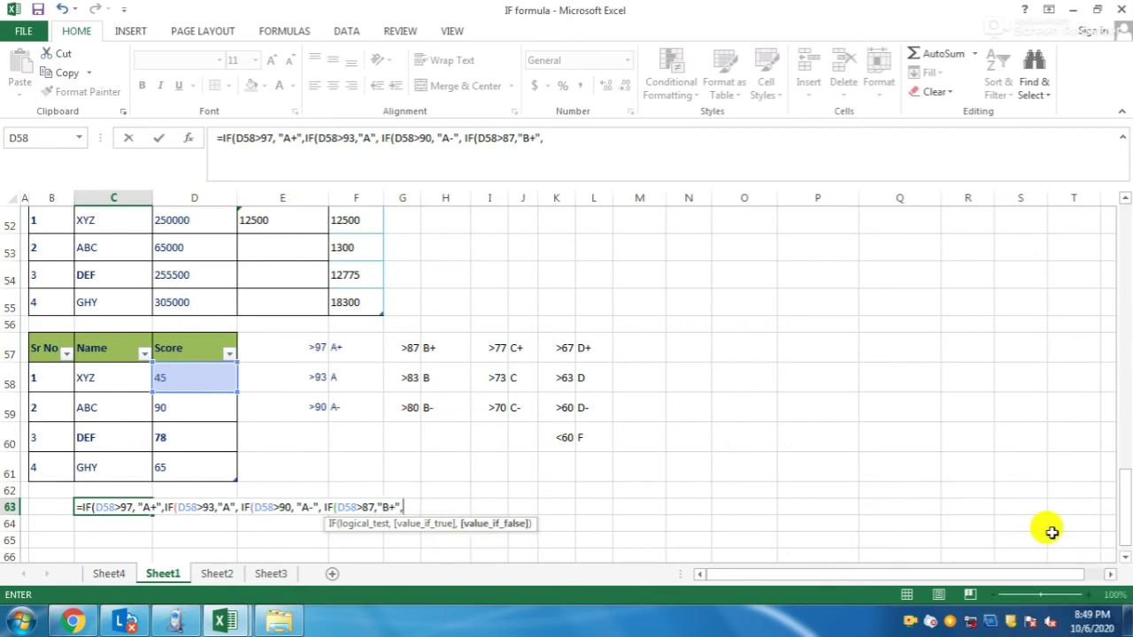
Extend the C63 formula with nested IFs returning "B" for D58 above 83 and "B-" for D58 above 80.
text(IF()
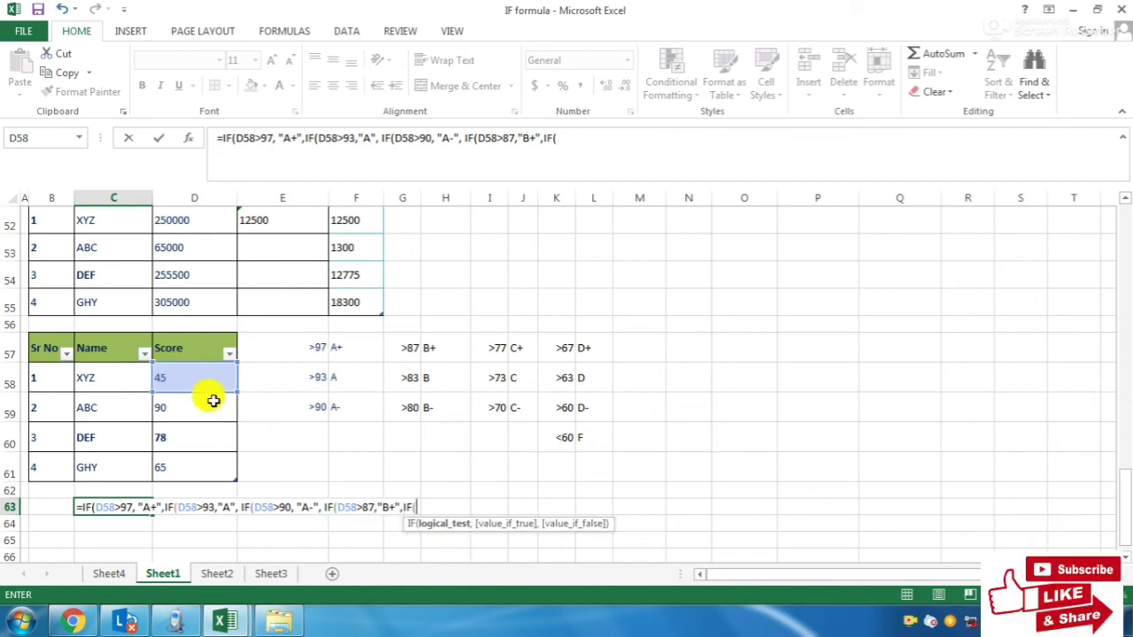
click(204, 377)
text(>)
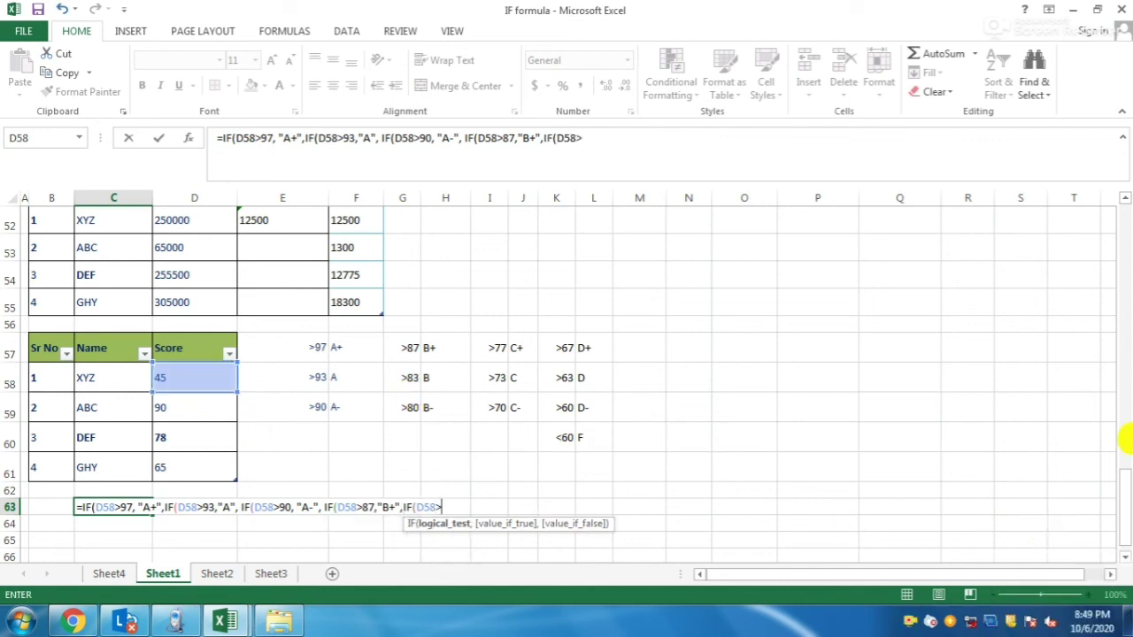
text(83,")
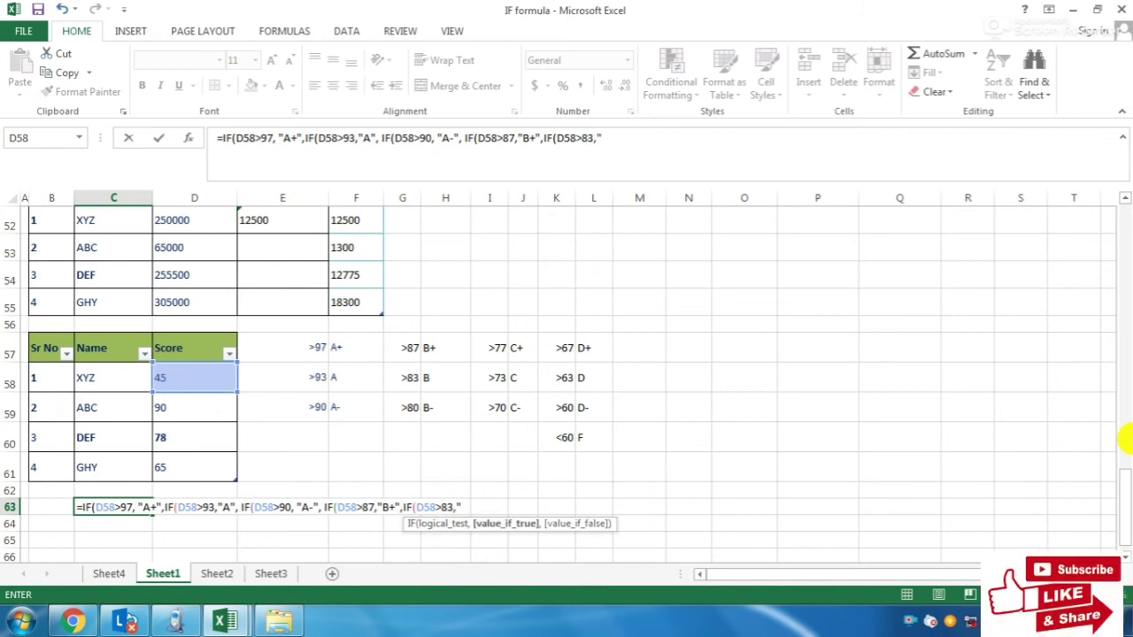
text(B", IF()
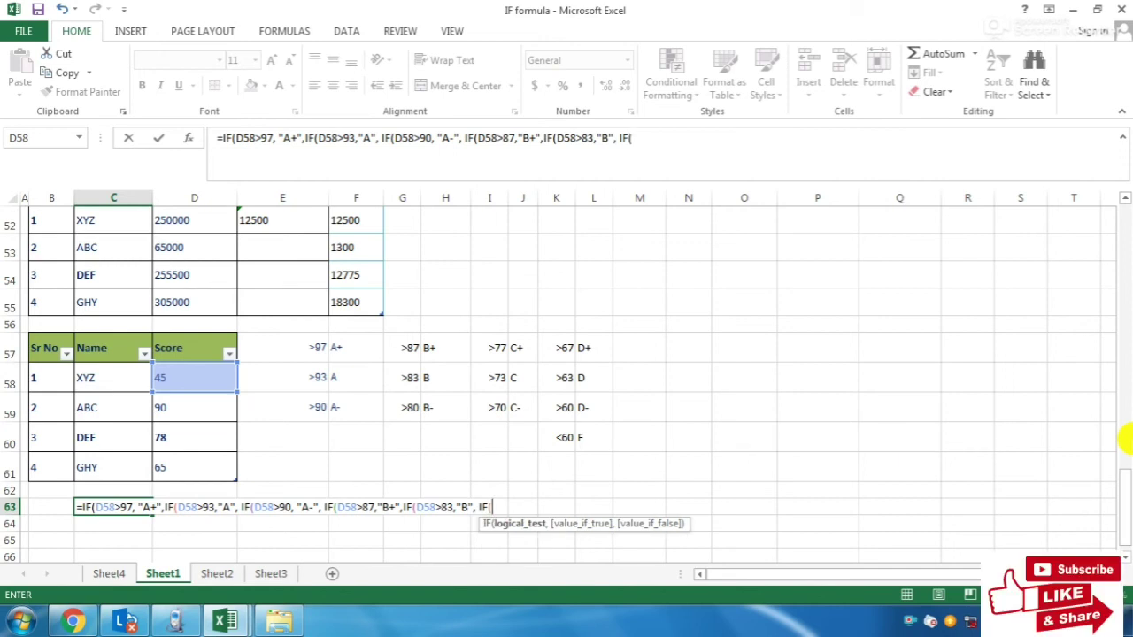
click(207, 372)
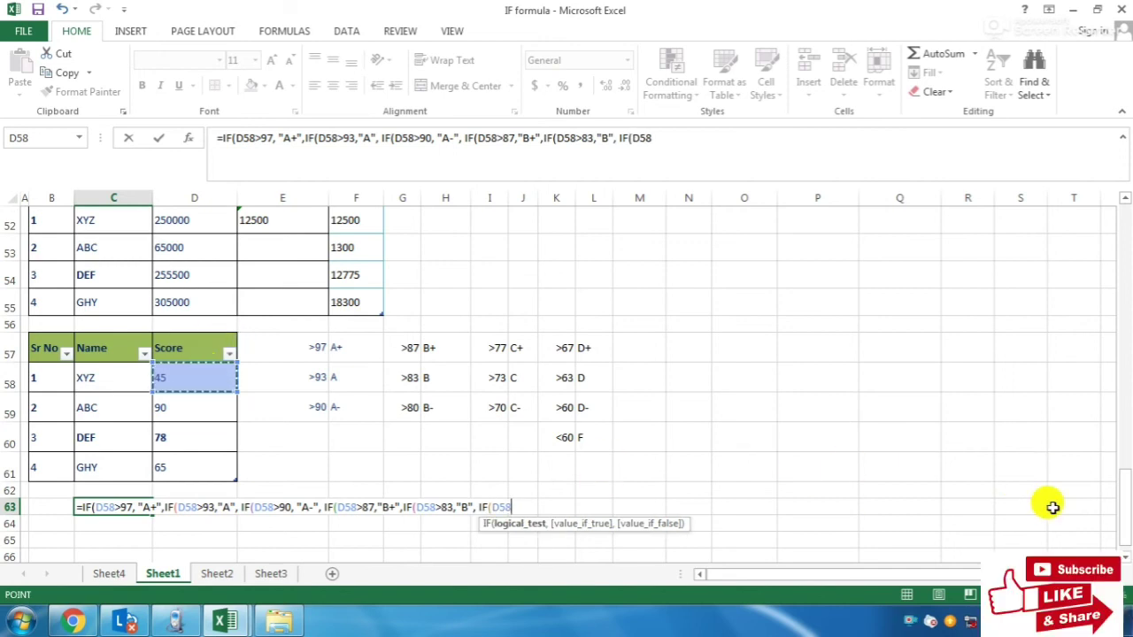
text(>80,"B-)
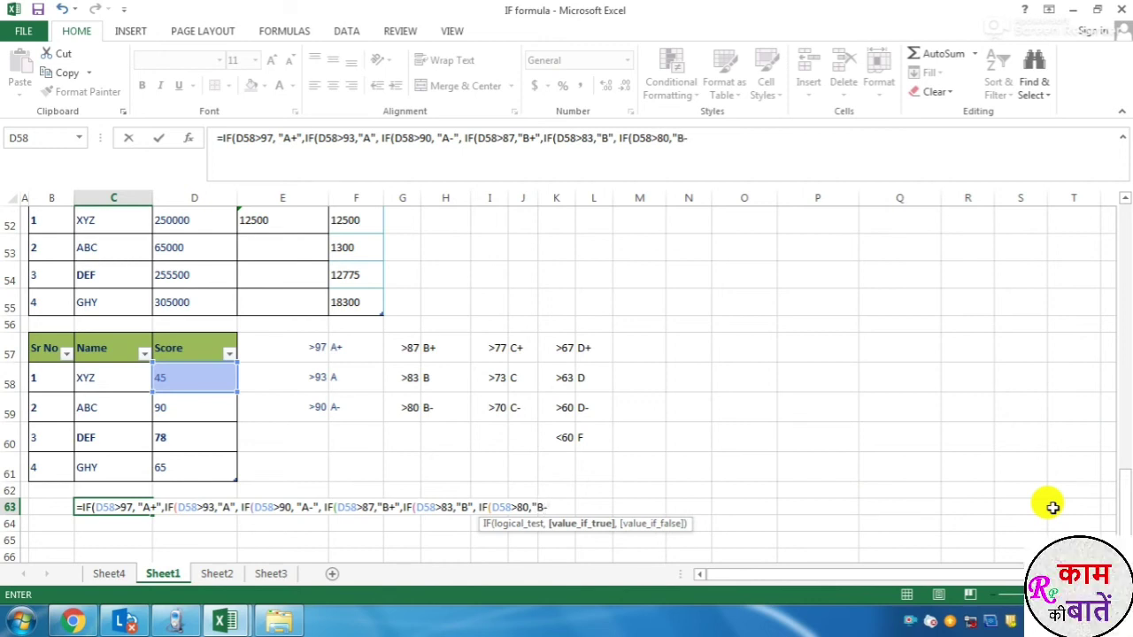
text(",IF()
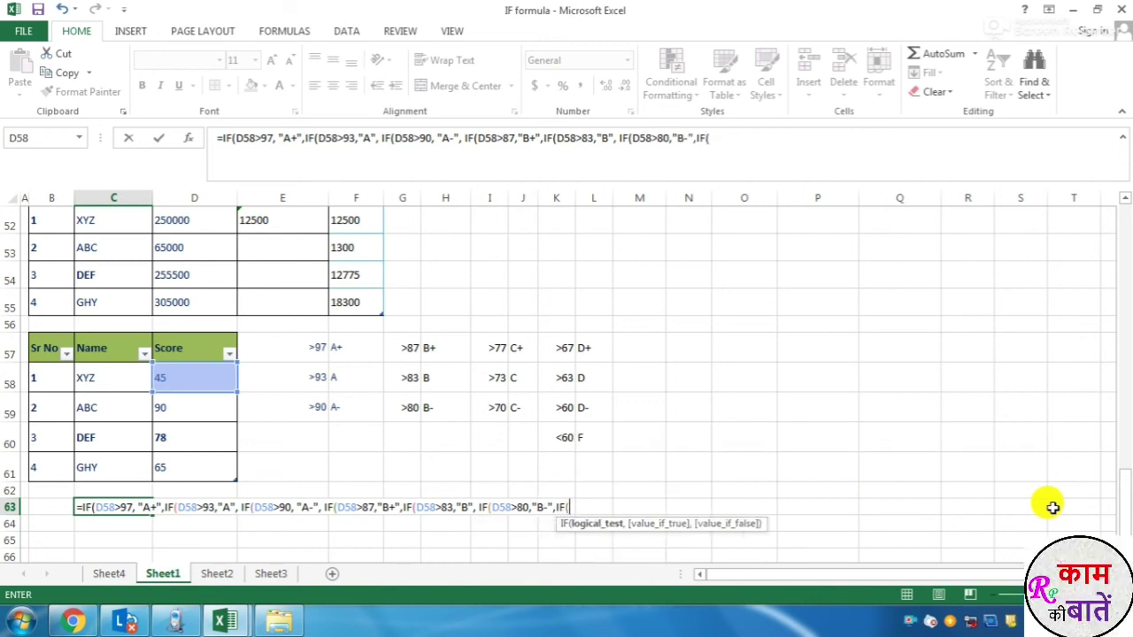
Add nested IFs to the C63 formula returning "C+" for D58 above 77 and "C" for D58 above 73.
click(195, 387)
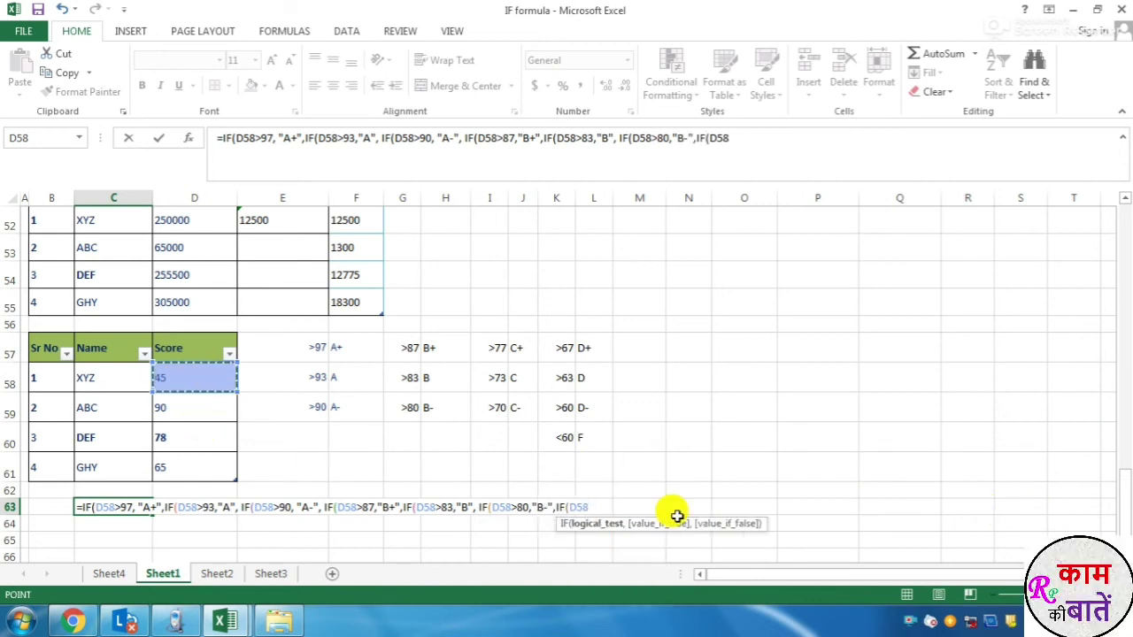
text(>)
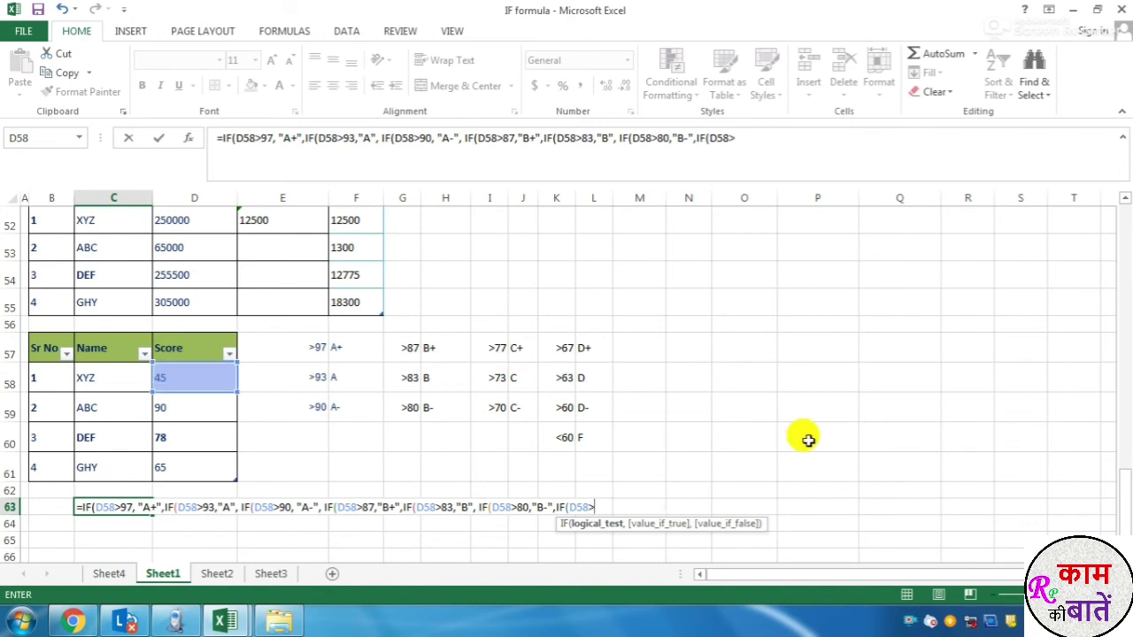
text(77,)
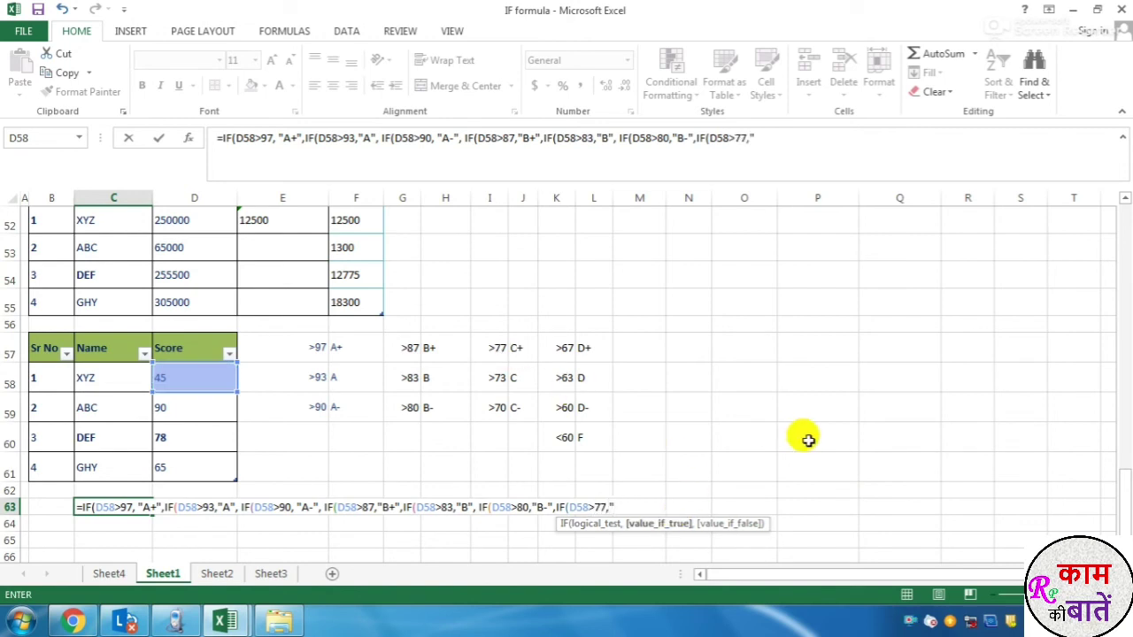
text("C+",IF()
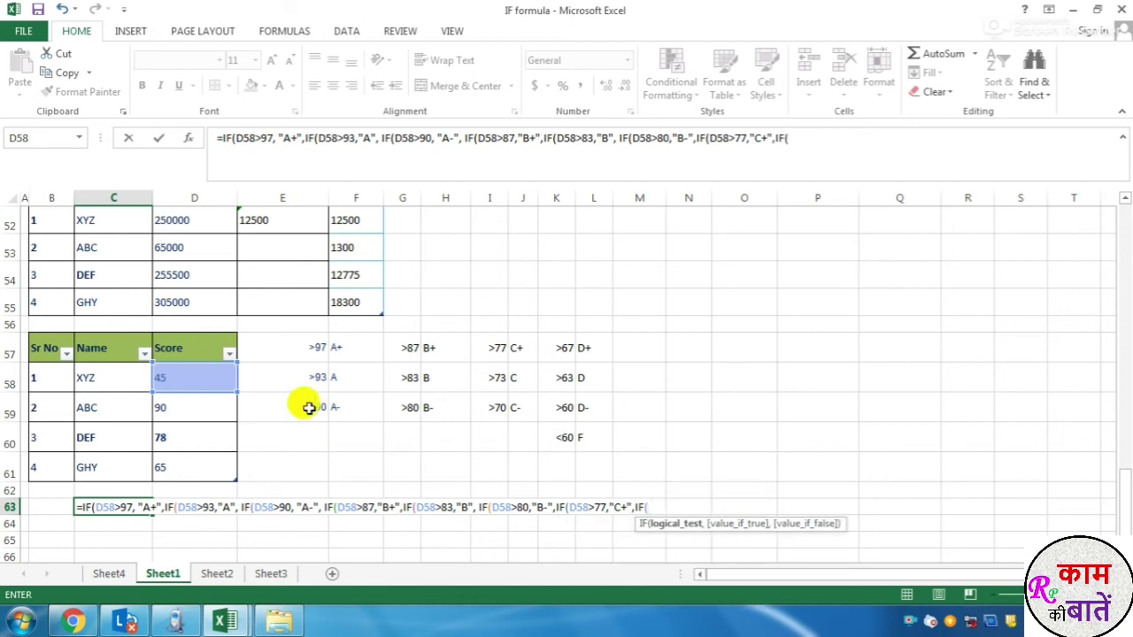
click(182, 380)
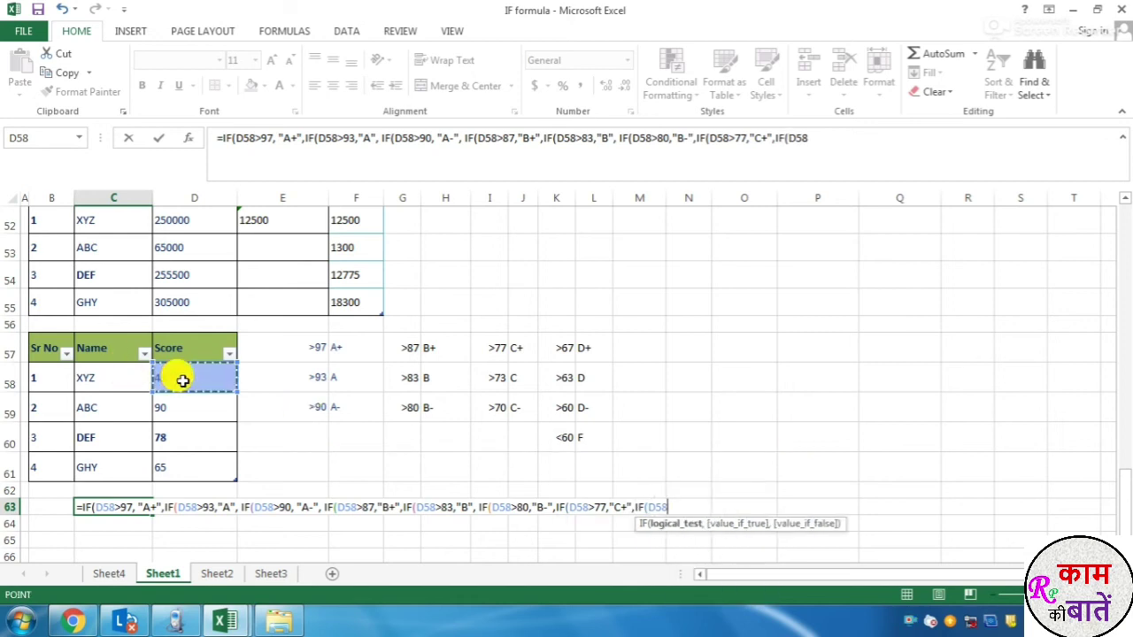
text(>73)
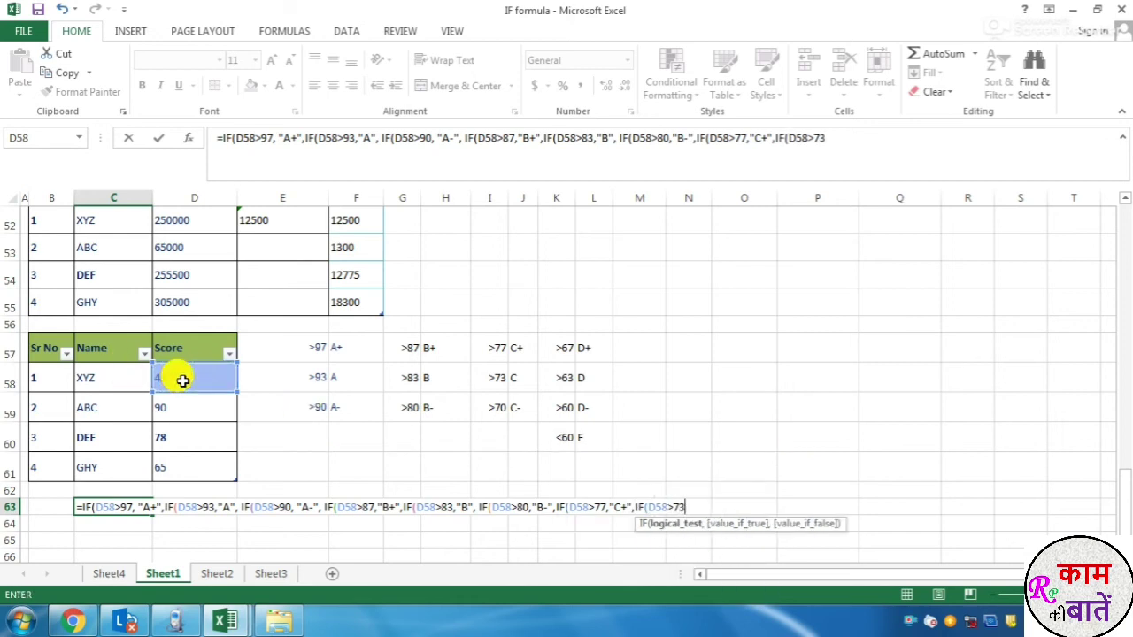
text(,)
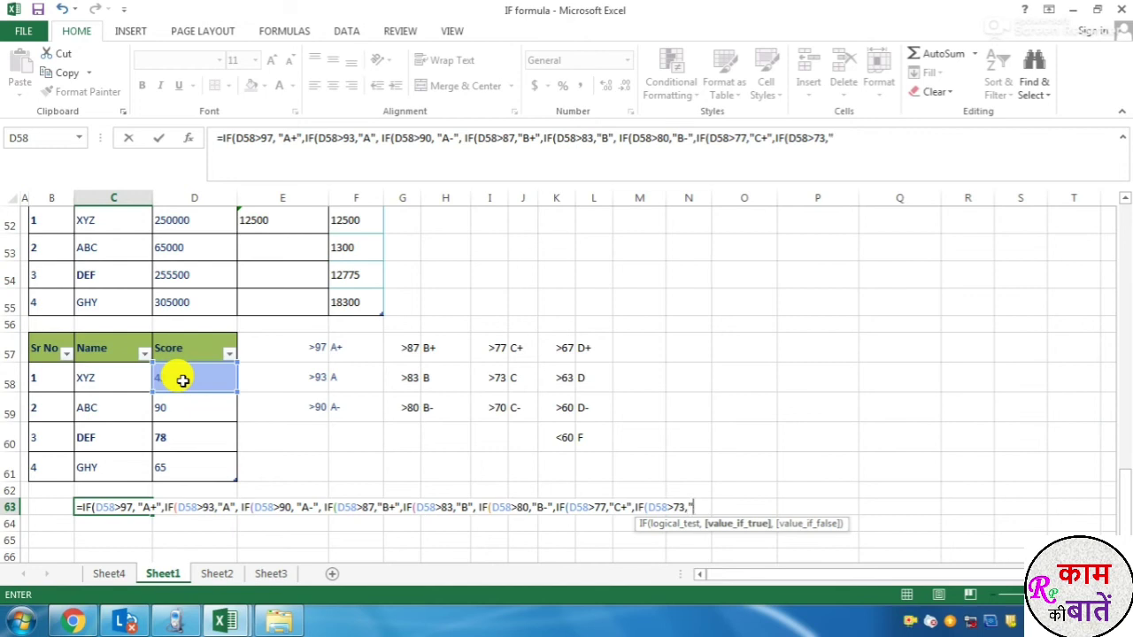
text("C",IF()
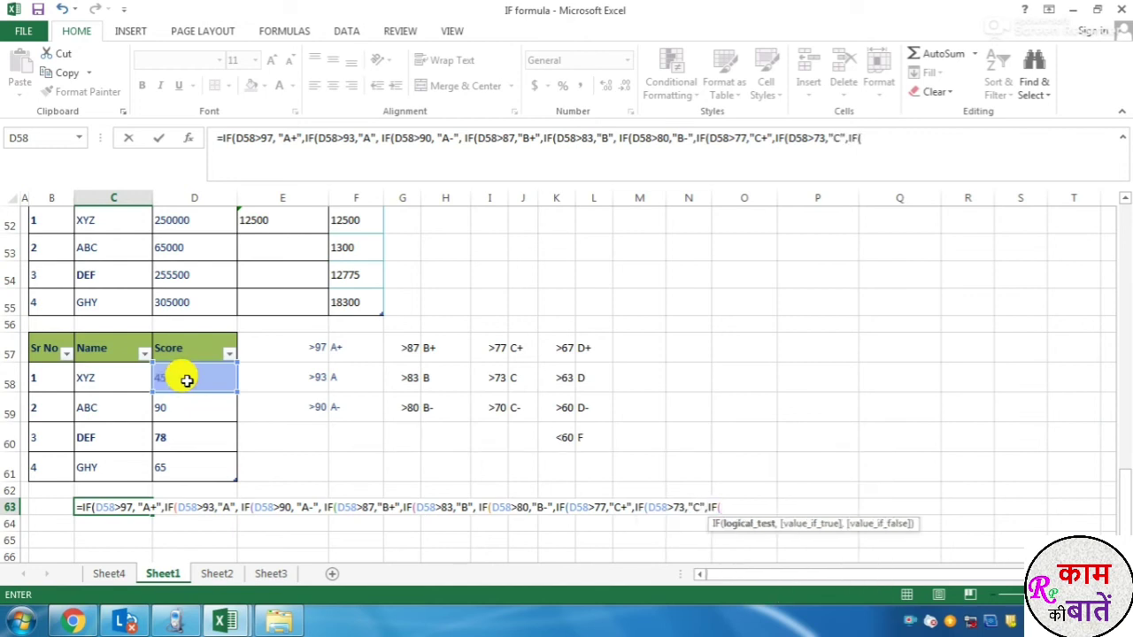
Continue the C63 formula with nested IFs returning "C-" for D58 above 70 and "D+" for D58 above 67.
click(187, 380)
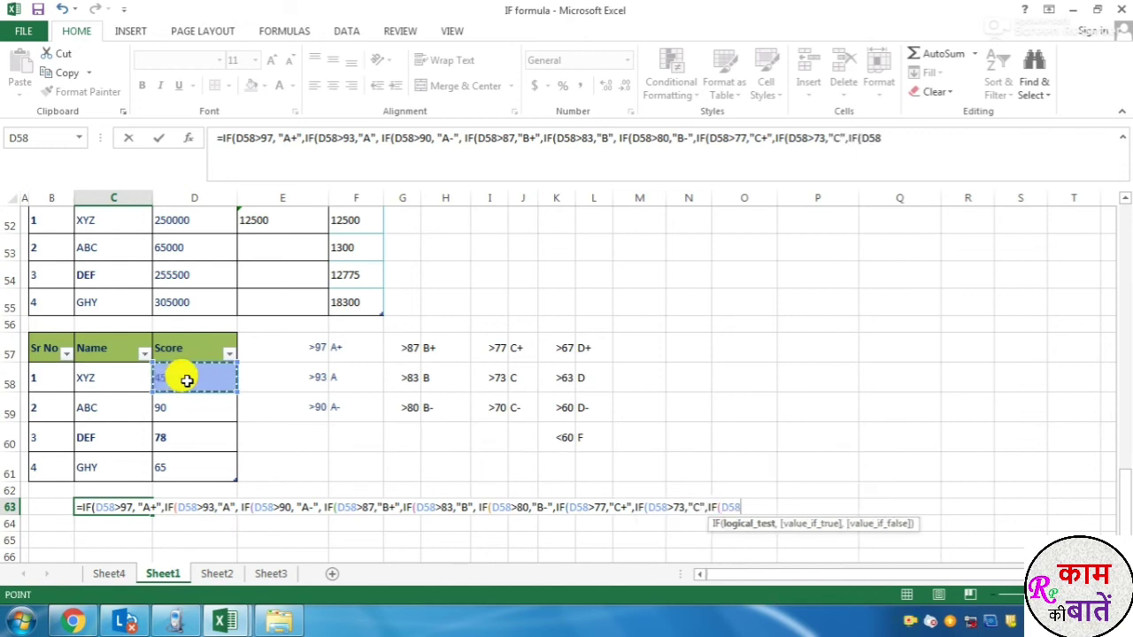
text(>70)
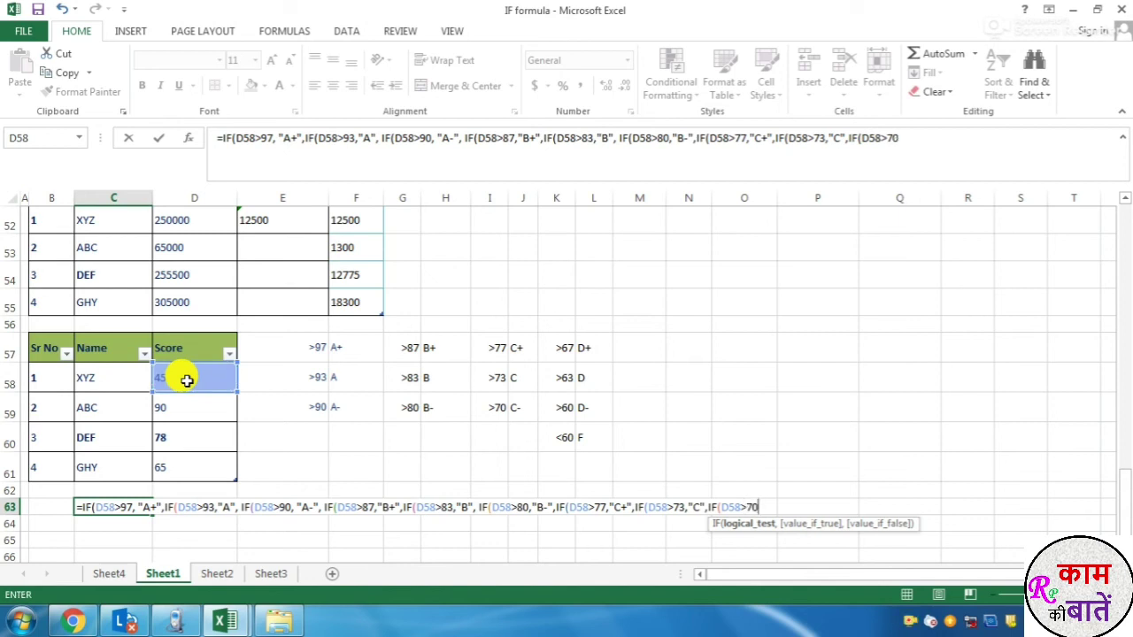
text(,"C)
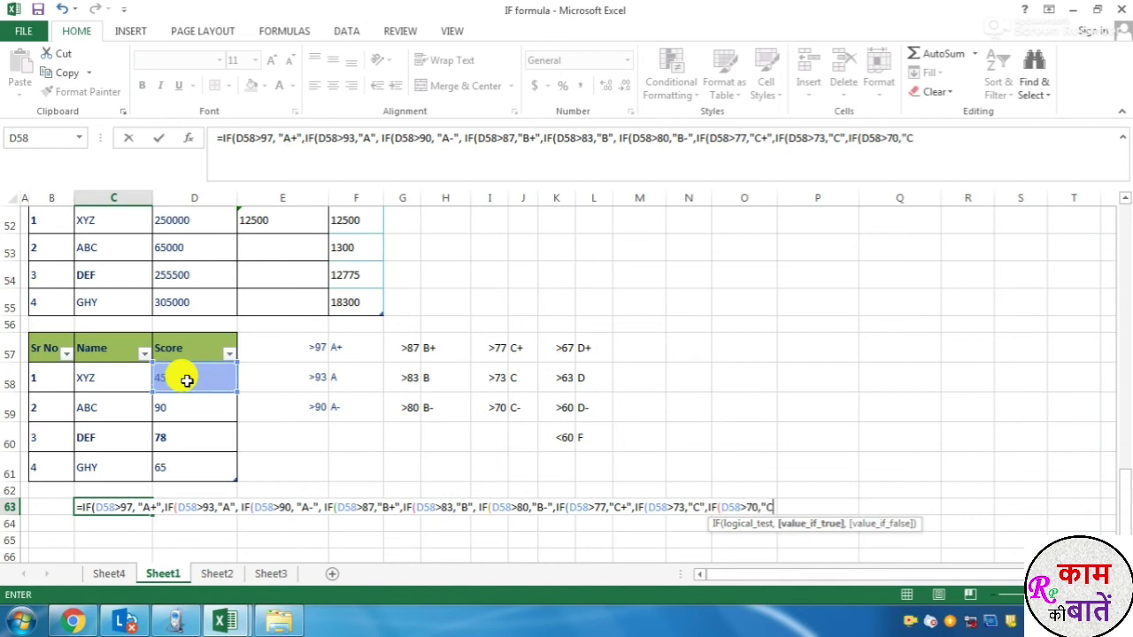
text(-",IF()
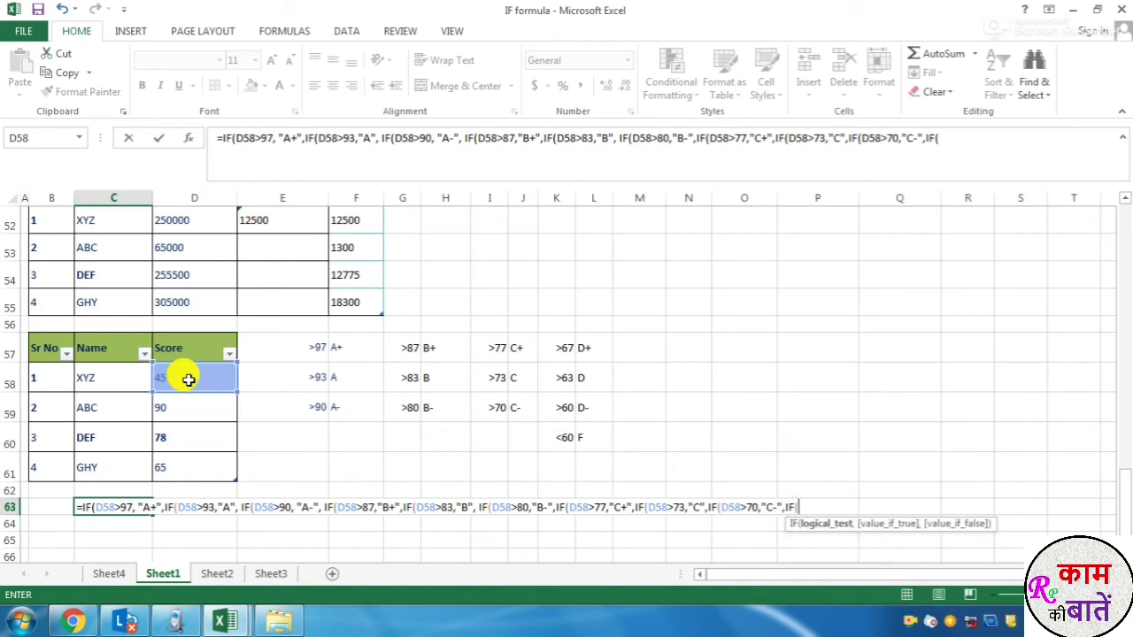
click(188, 380)
text(>67,"D+)
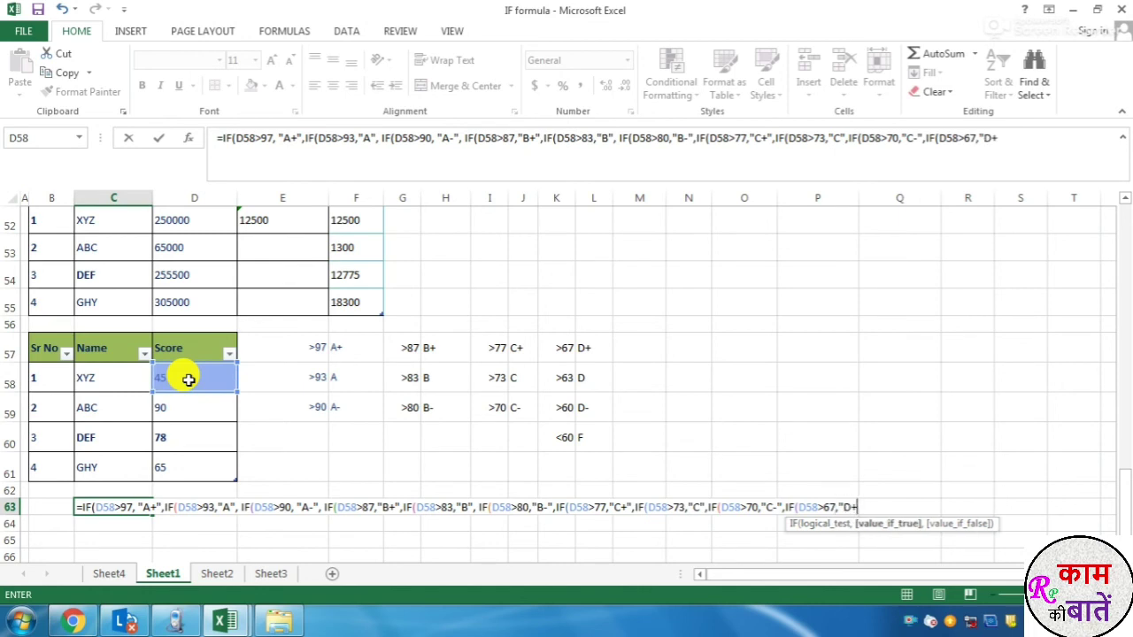
text(",IF()
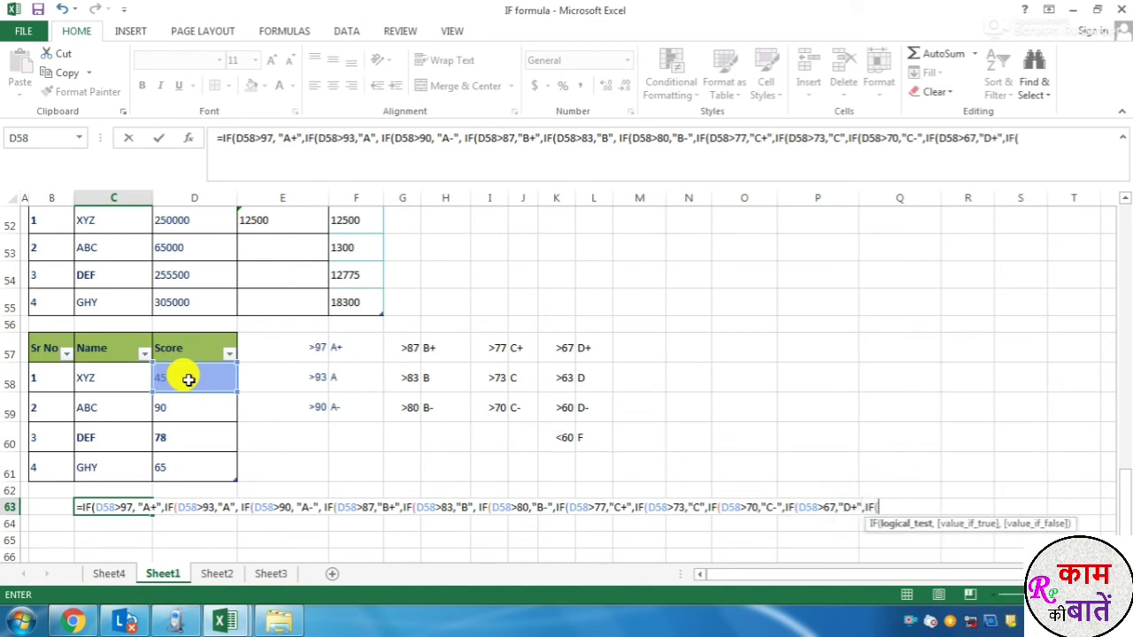
Nest further IFs in the C63 formula returning "D" for D58 above 63 and "D-" for D58 above 60.
click(189, 379)
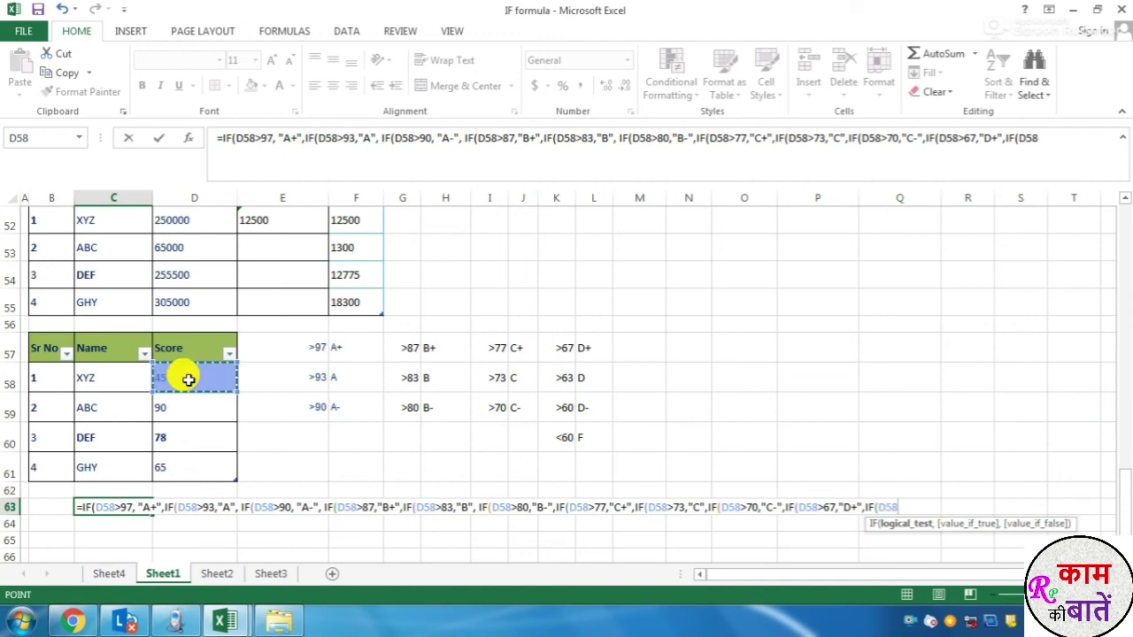
text(>63,)
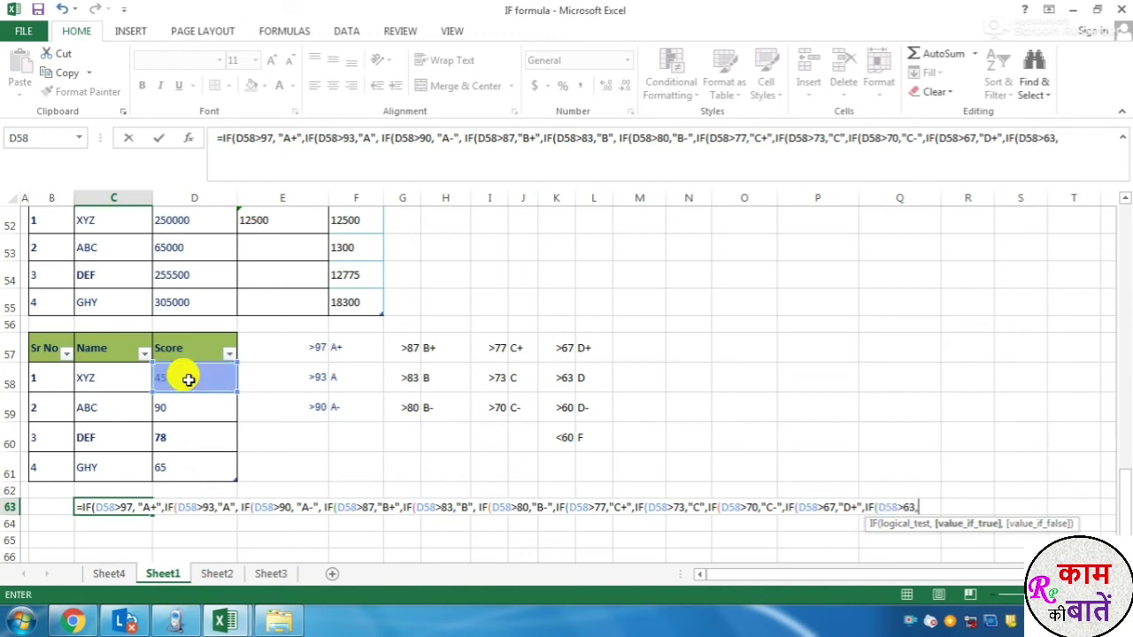
text(",IF()
click(188, 379)
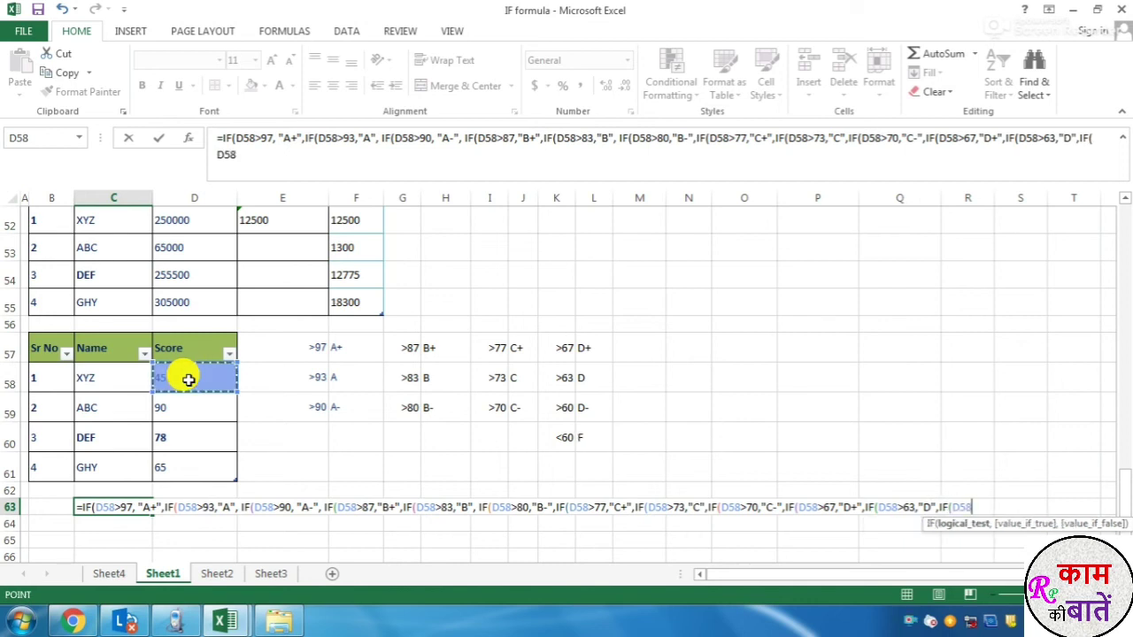
text(>60)
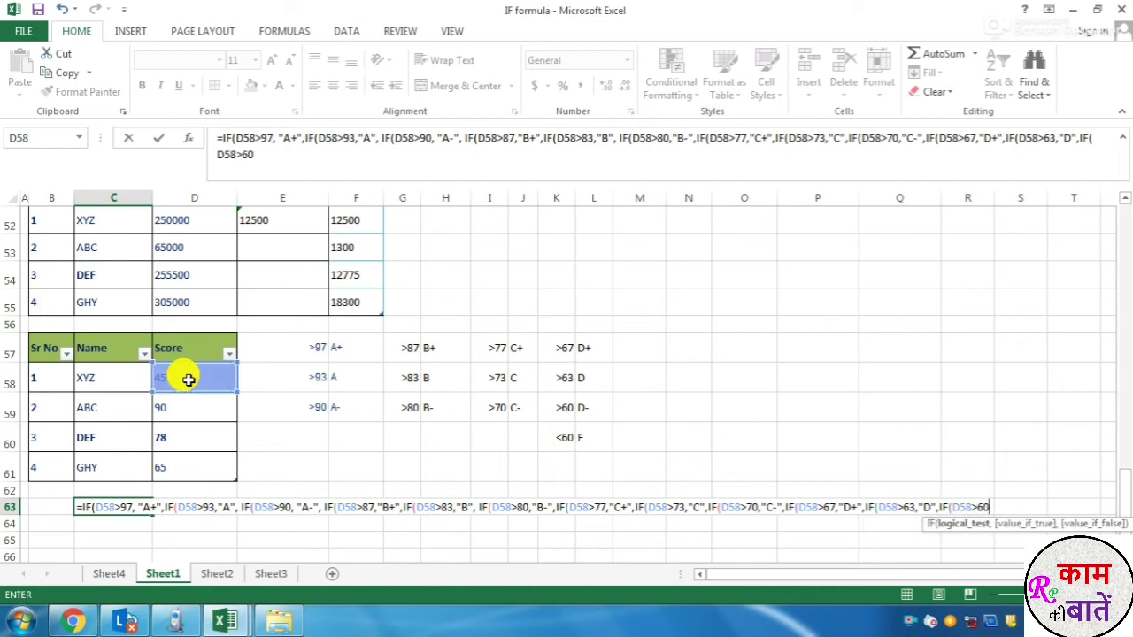
text(,"D-)
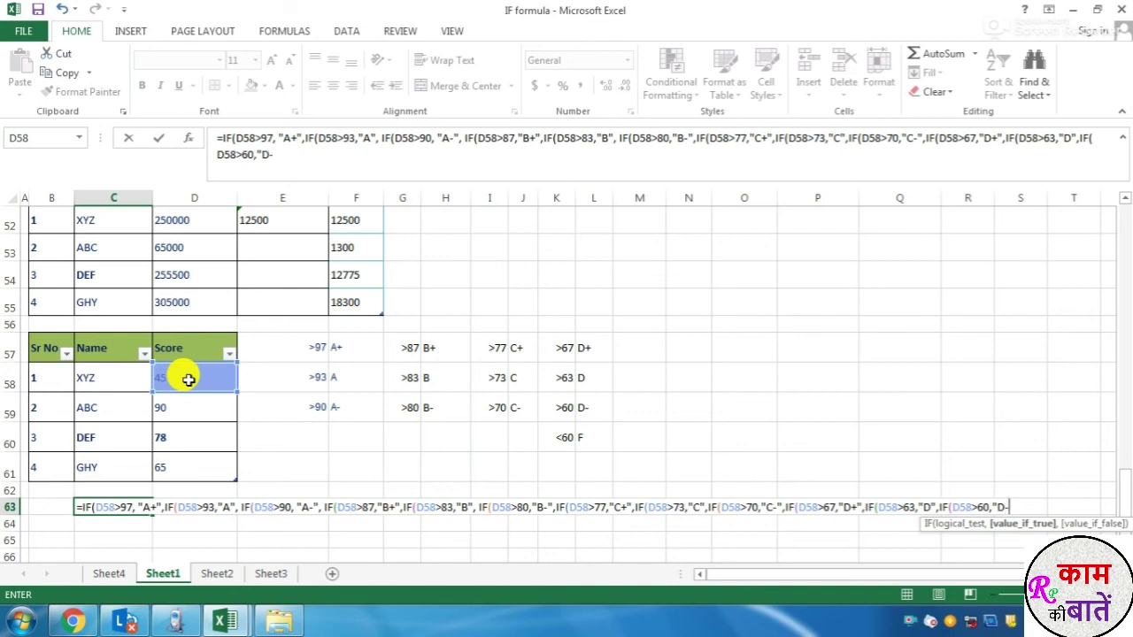
text(",)
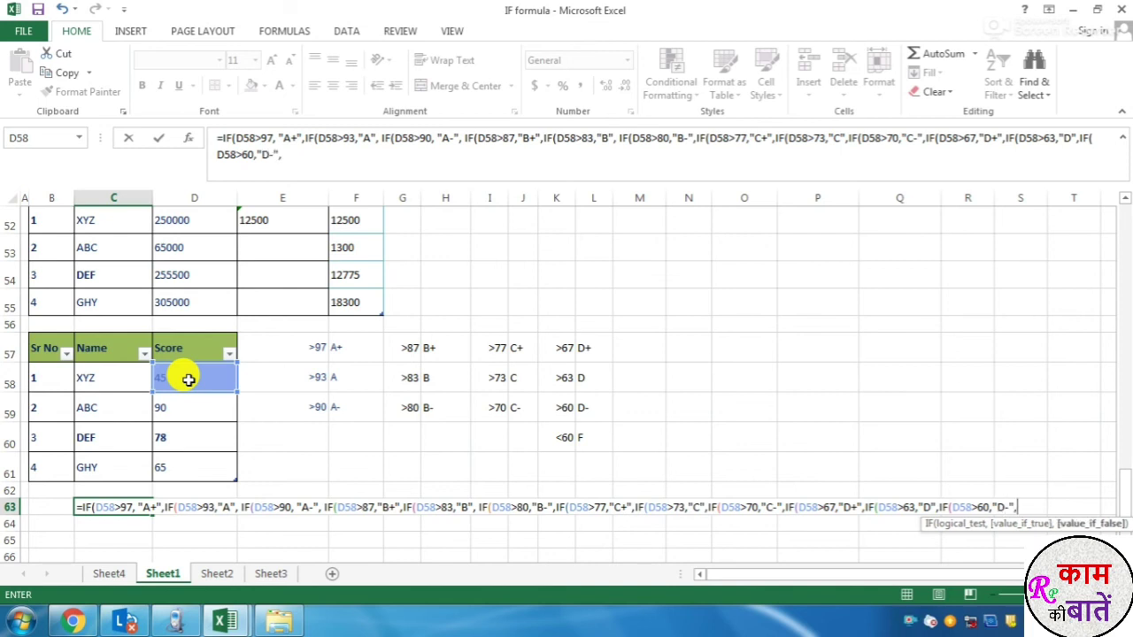
Finish the C63 formula with "F" as the final fallback, close all nested IFs, and check its grade against the scale.
text("F")))))))))
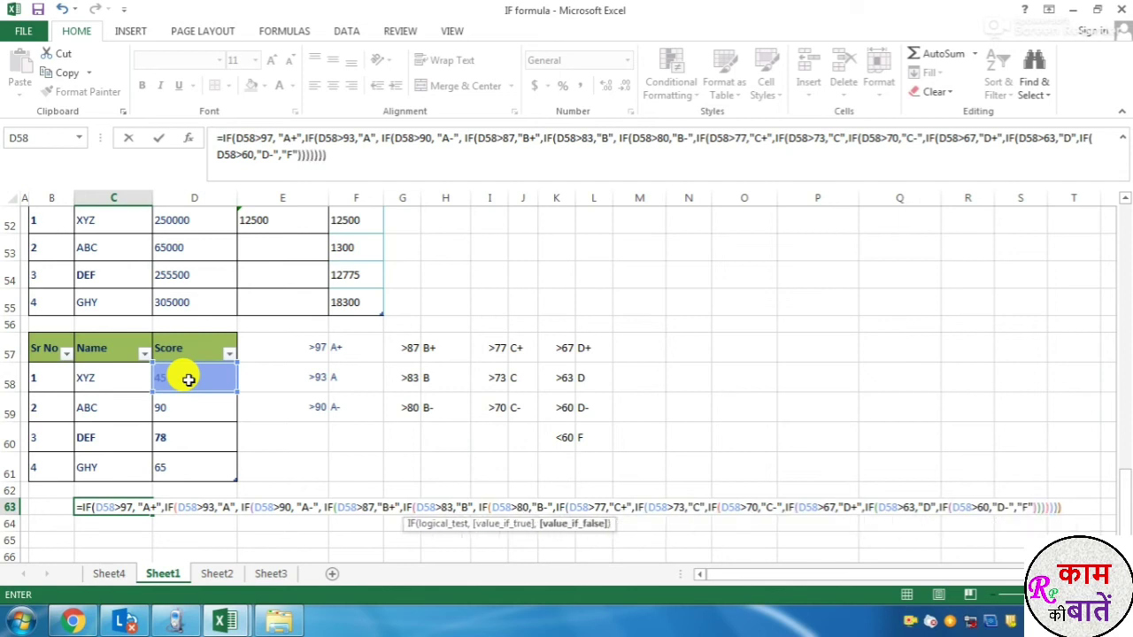
text())))
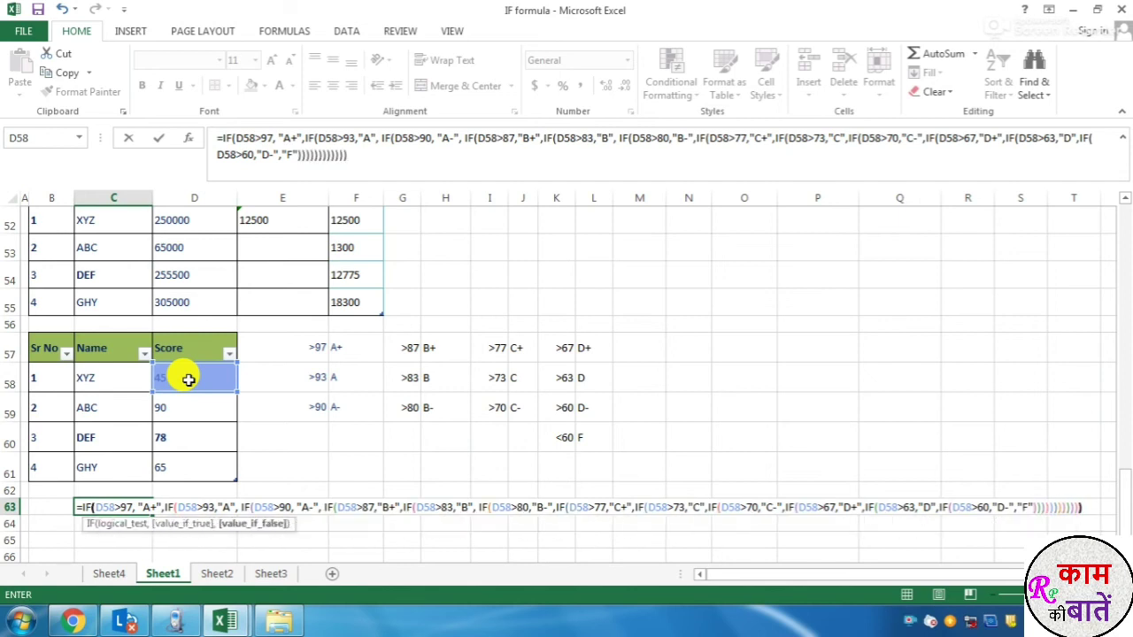
text())
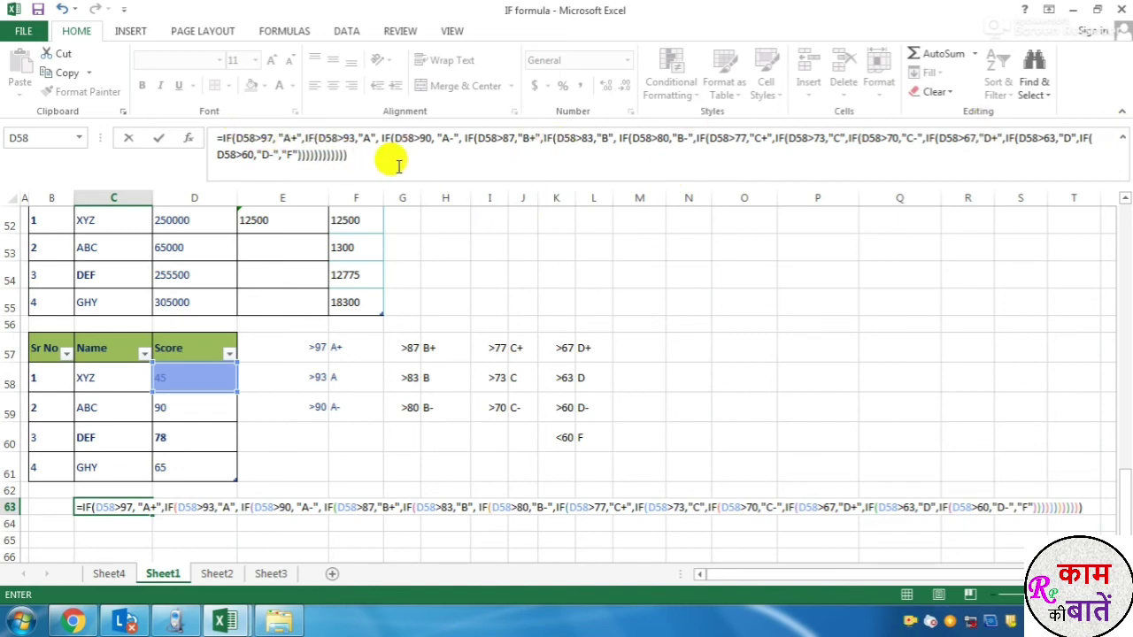
key(Return)
click(97, 506)
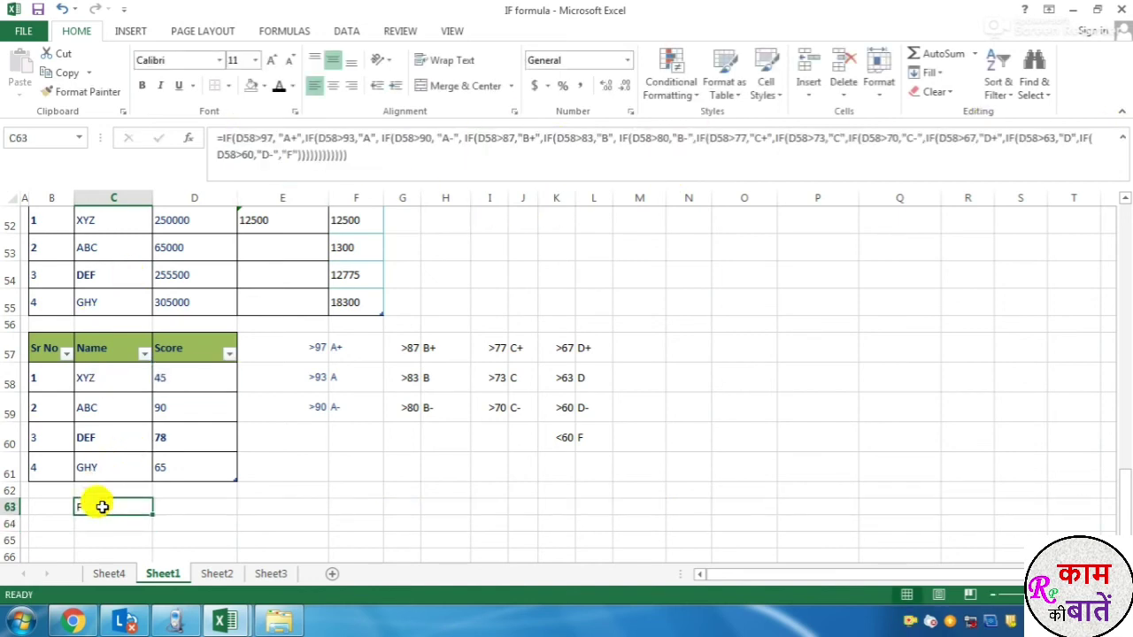
click(212, 383)
click(602, 432)
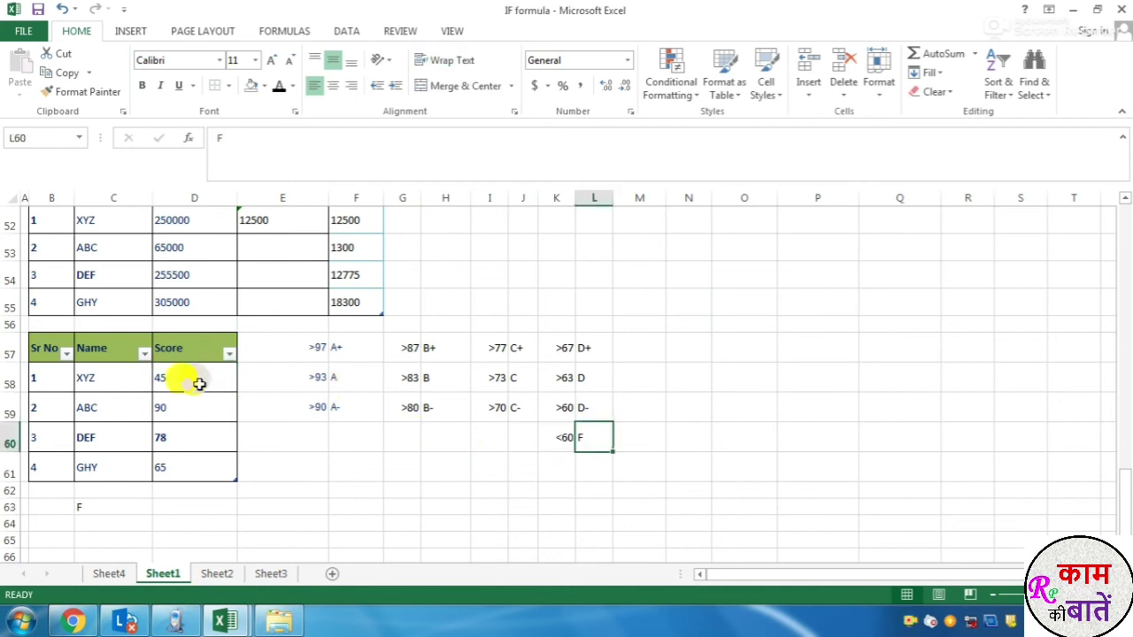
Test the C63 grade formula by entering 75, followed by 95, as the score in D58.
click(196, 381)
text(75)
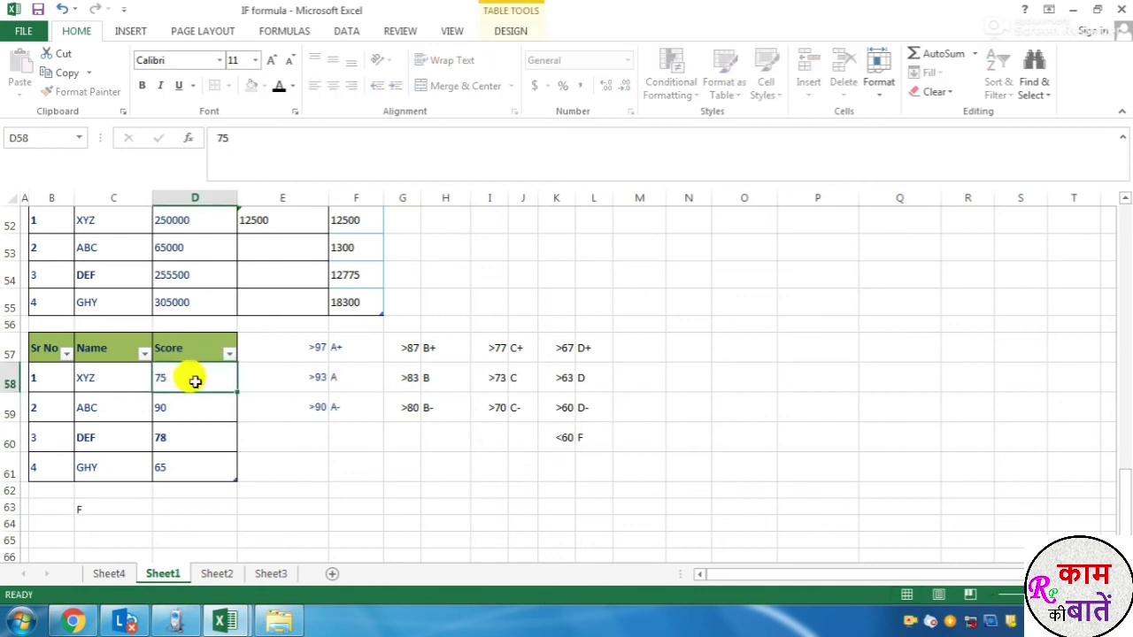
key(Return)
click(206, 381)
text(95)
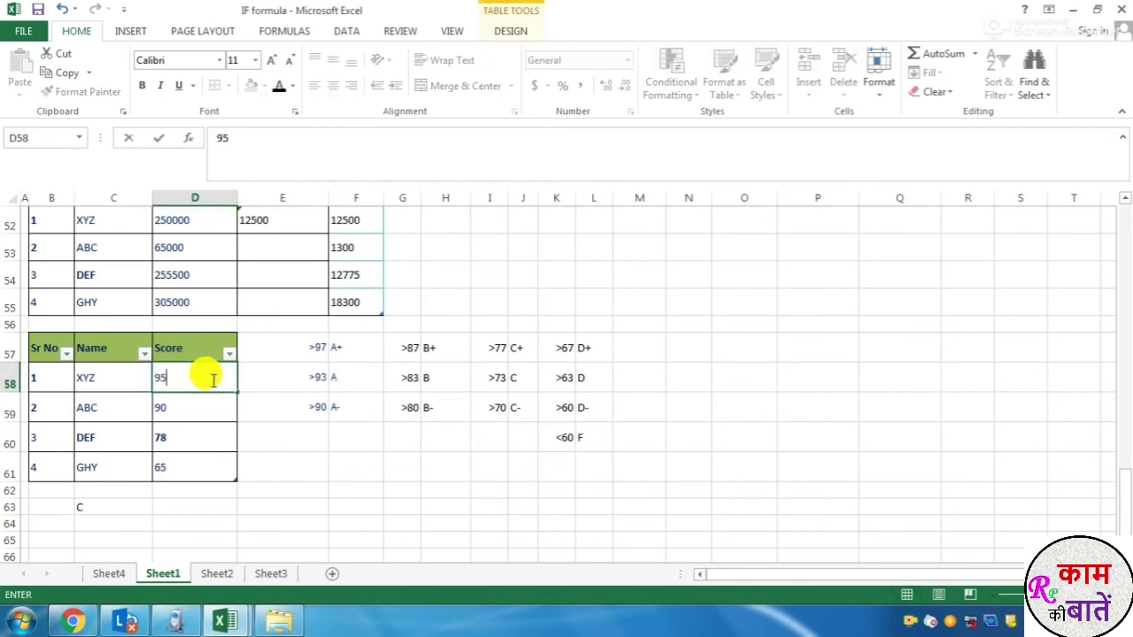
key(Return)
click(212, 380)
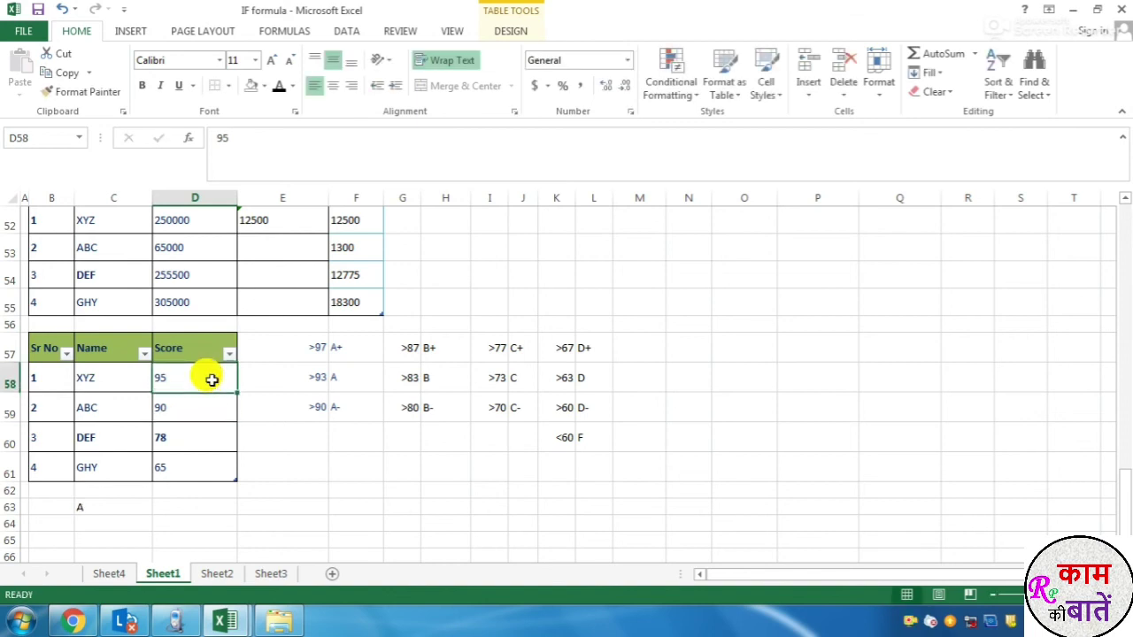
Test the C63 grade formula further by entering 98, followed by 91, as the score in D58.
text(98)
key(Return)
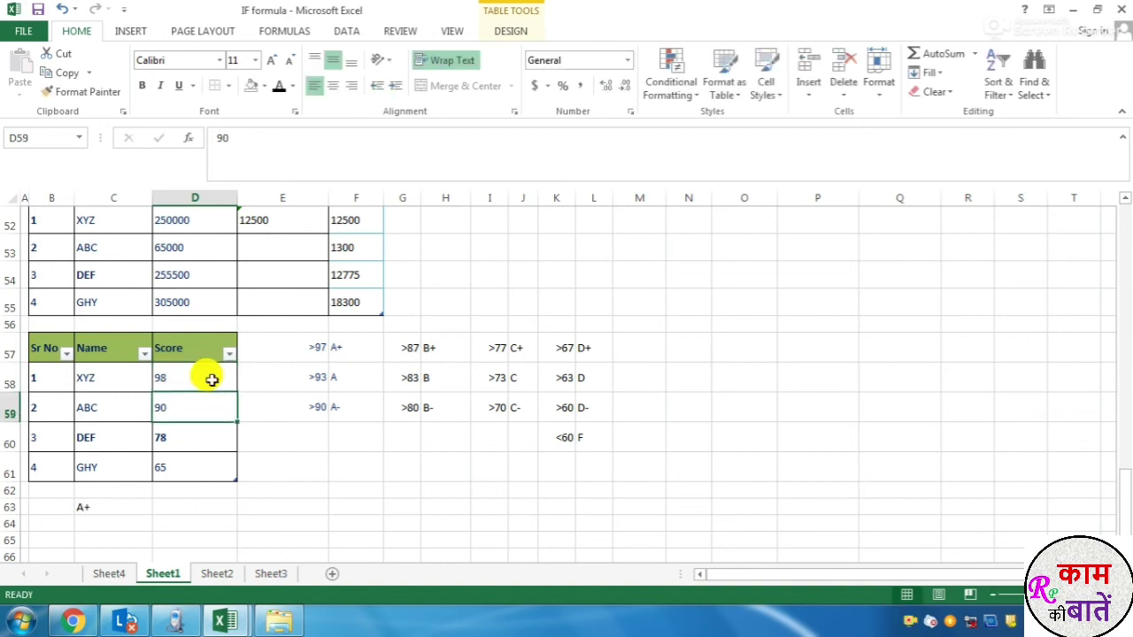
click(213, 380)
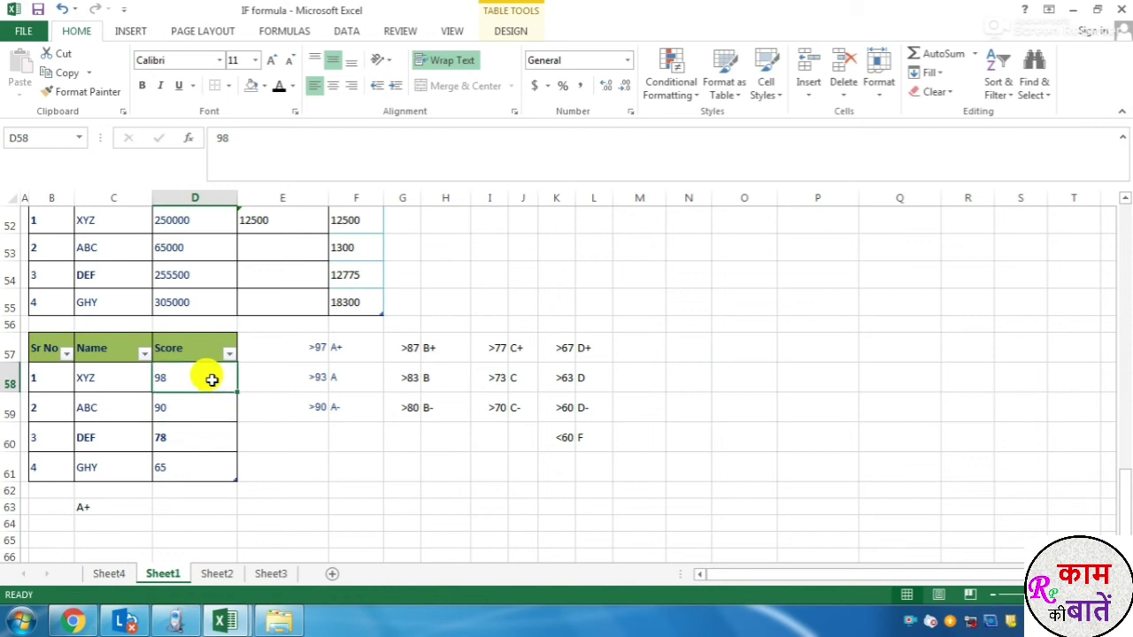
text(91)
key(Return)
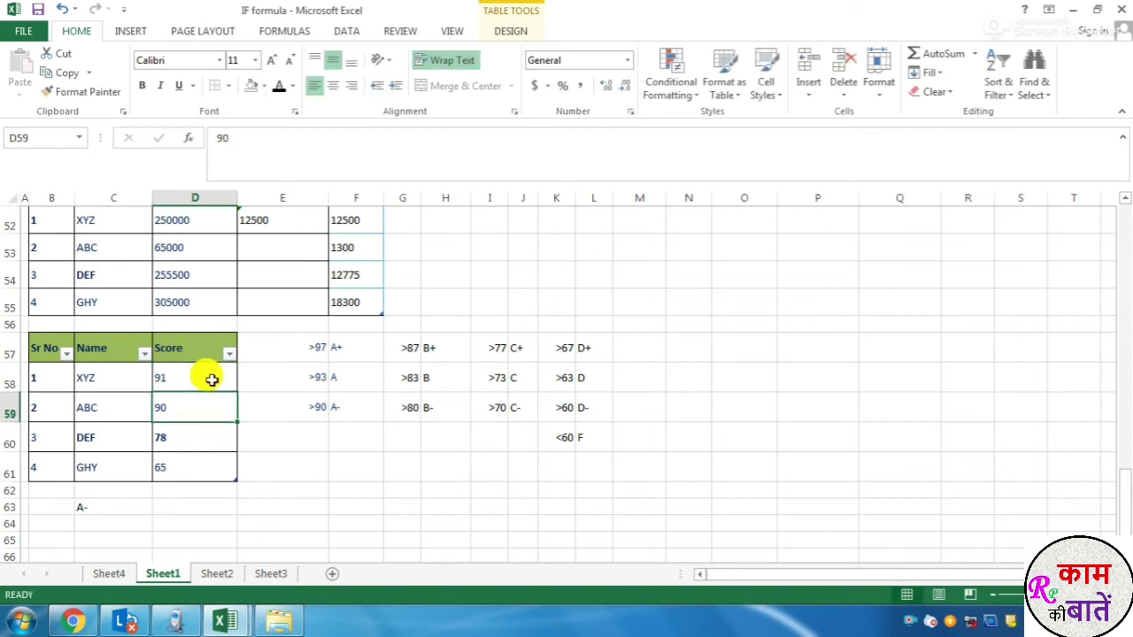
Review the nested formula in C63 and label it "IF" in the adjacent cell B63.
click(113, 511)
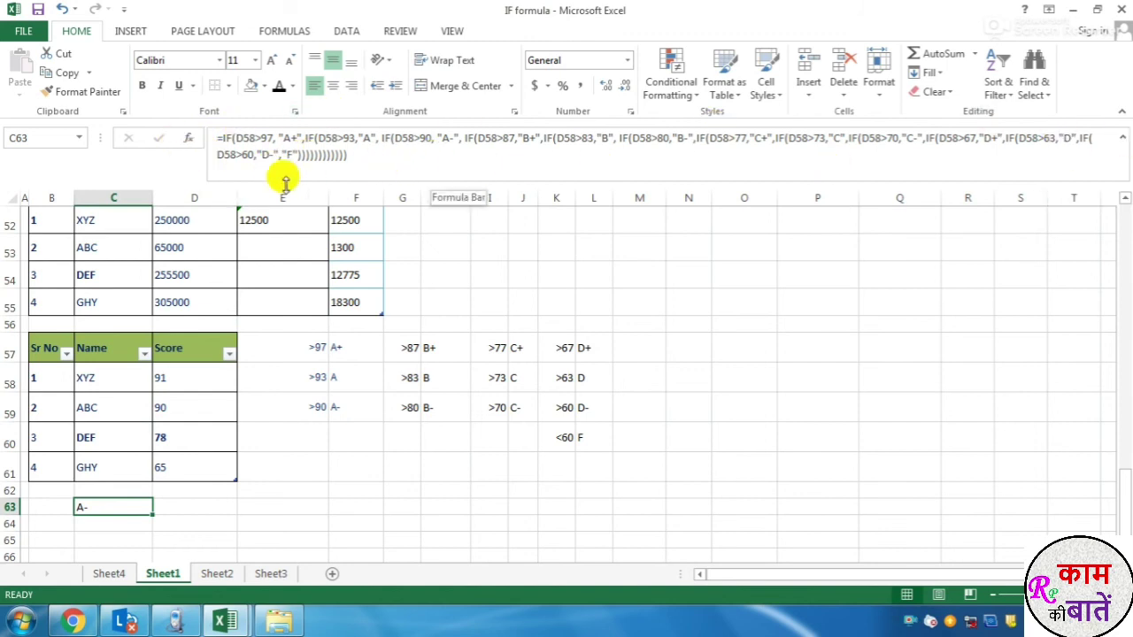
click(253, 507)
click(42, 507)
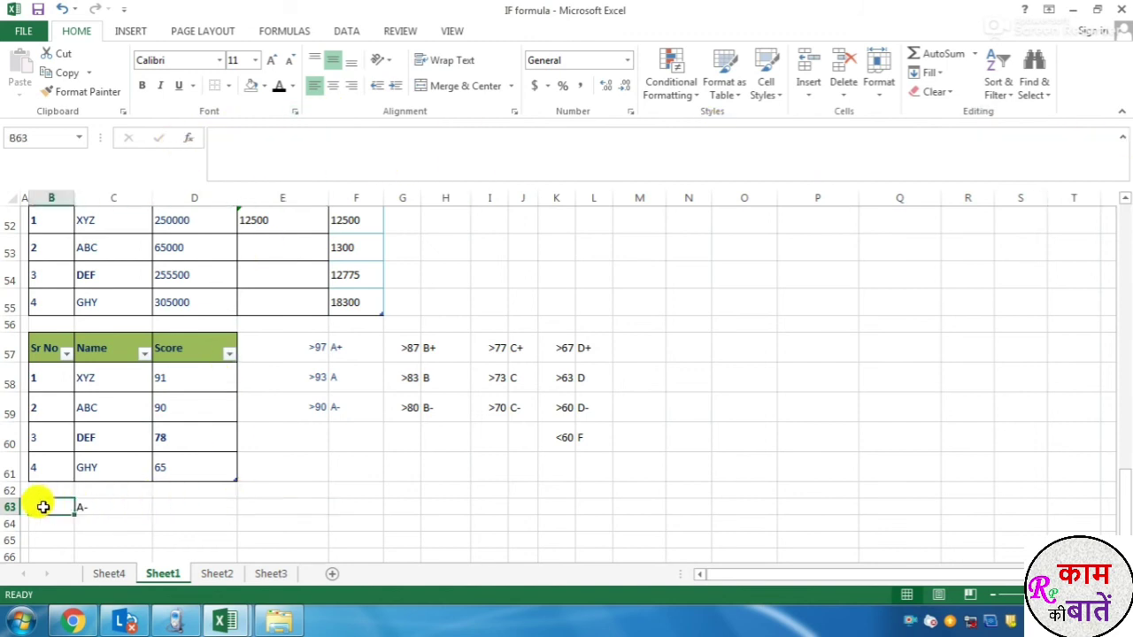
text(IF)
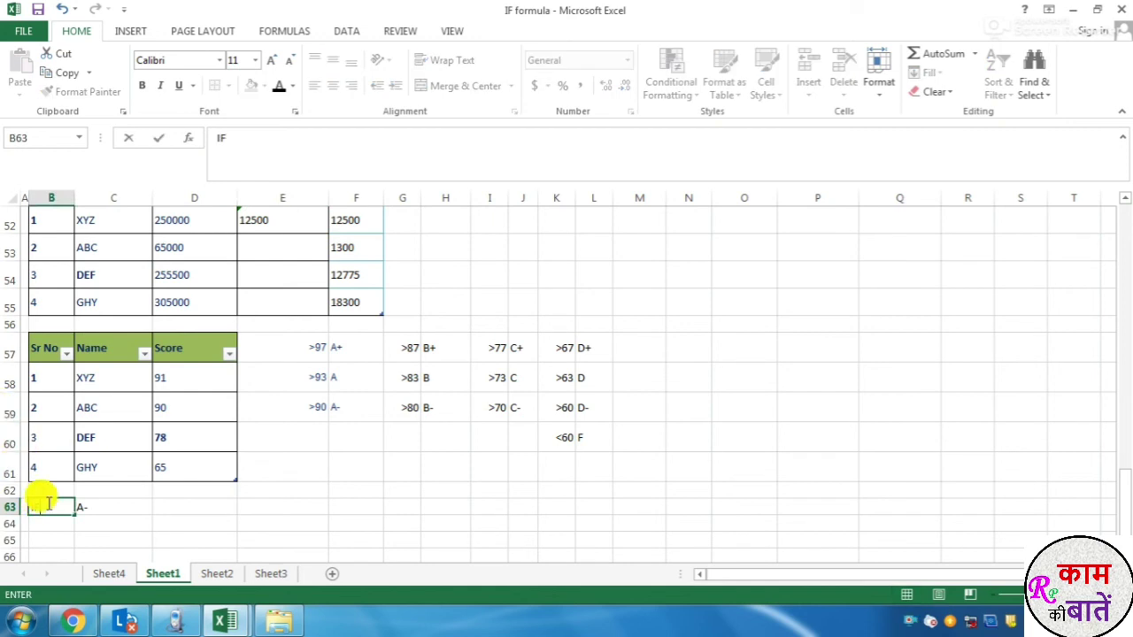
click(46, 536)
Check the sample LOOKUP text in row 67, and start a VLOOKUP formula in C64 with D58 as the lookup value.
scroll(46, 534, down, 2)
click(46, 419)
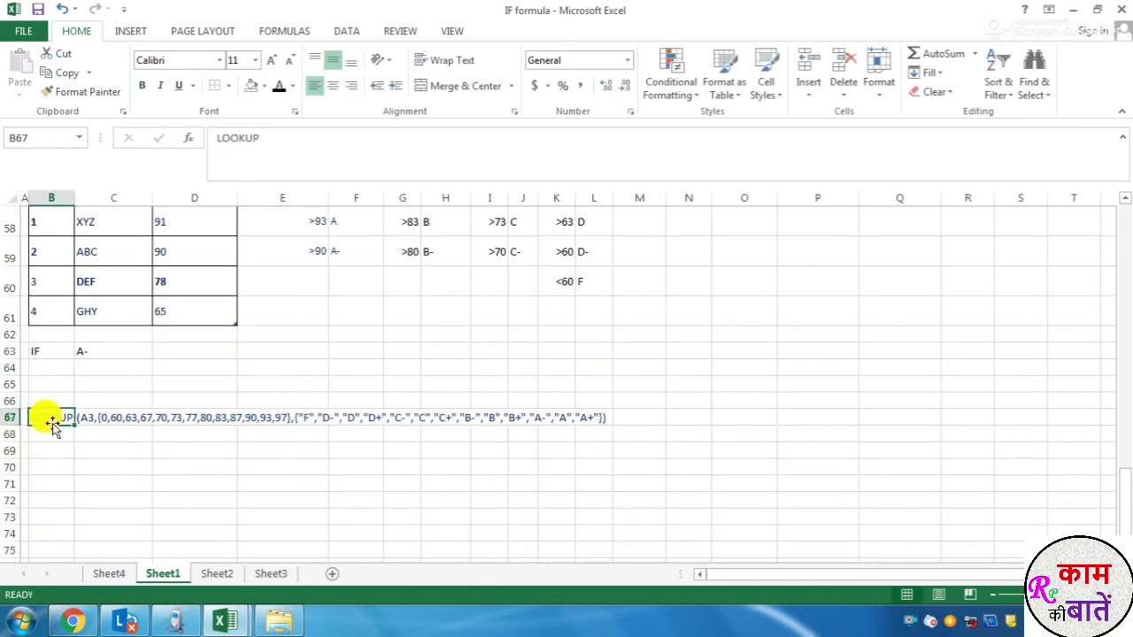
scroll(49, 425, up, 1)
click(182, 300)
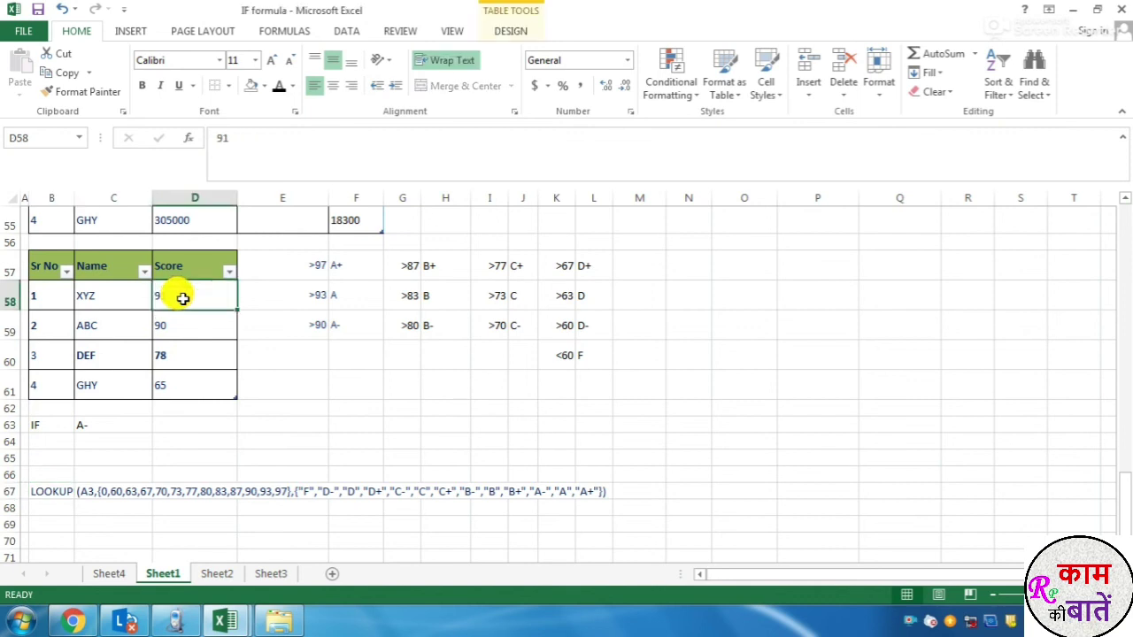
click(86, 441)
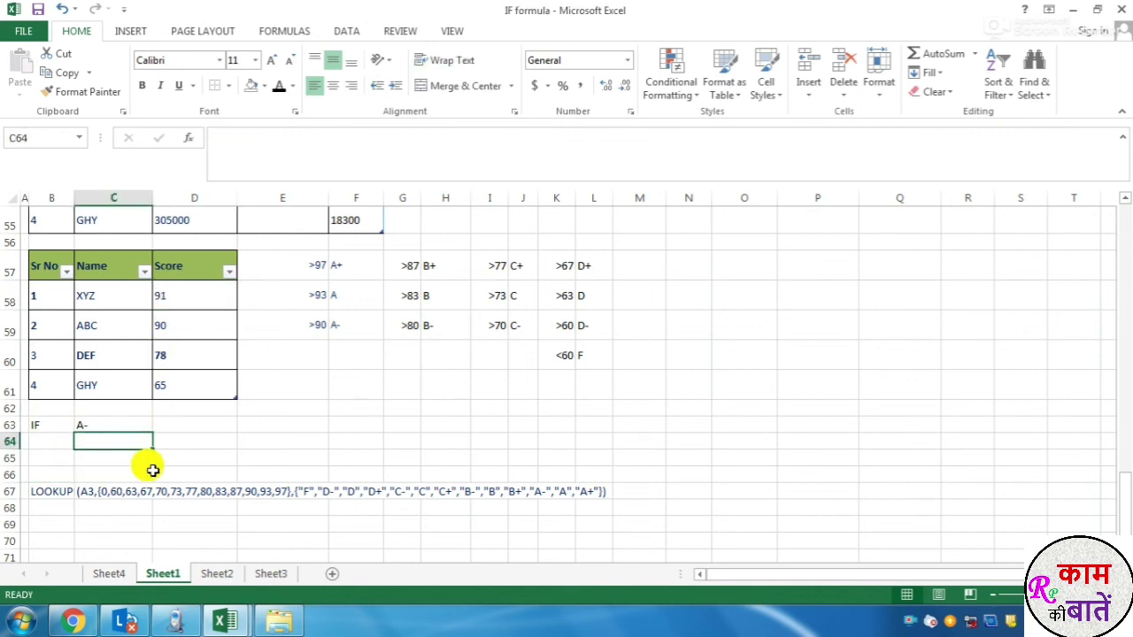
text(=VLO)
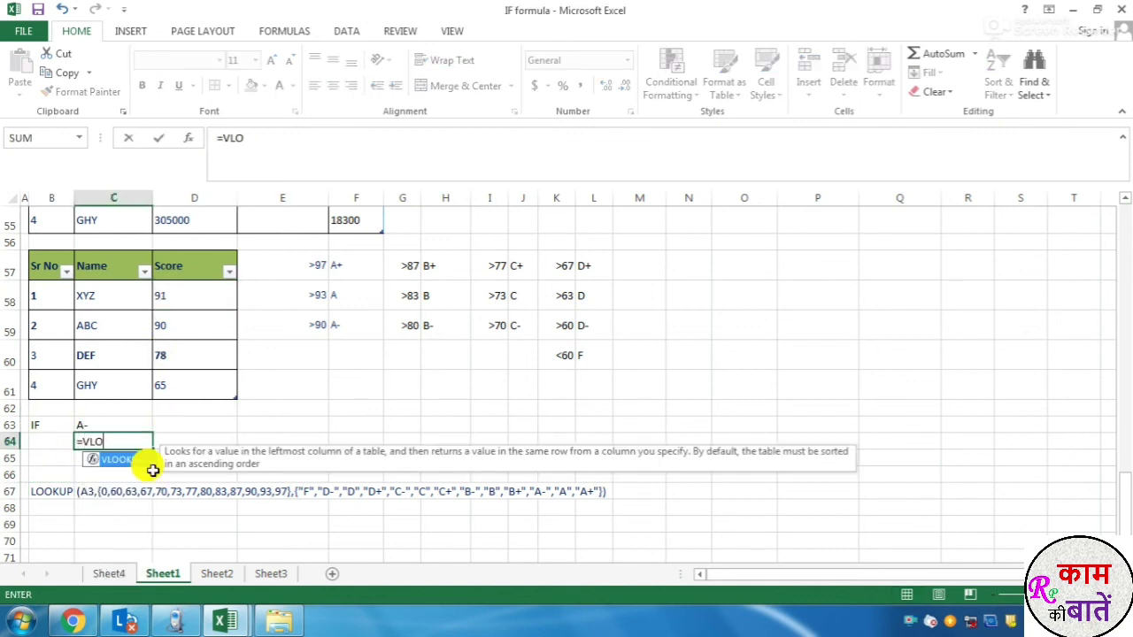
key(Tab)
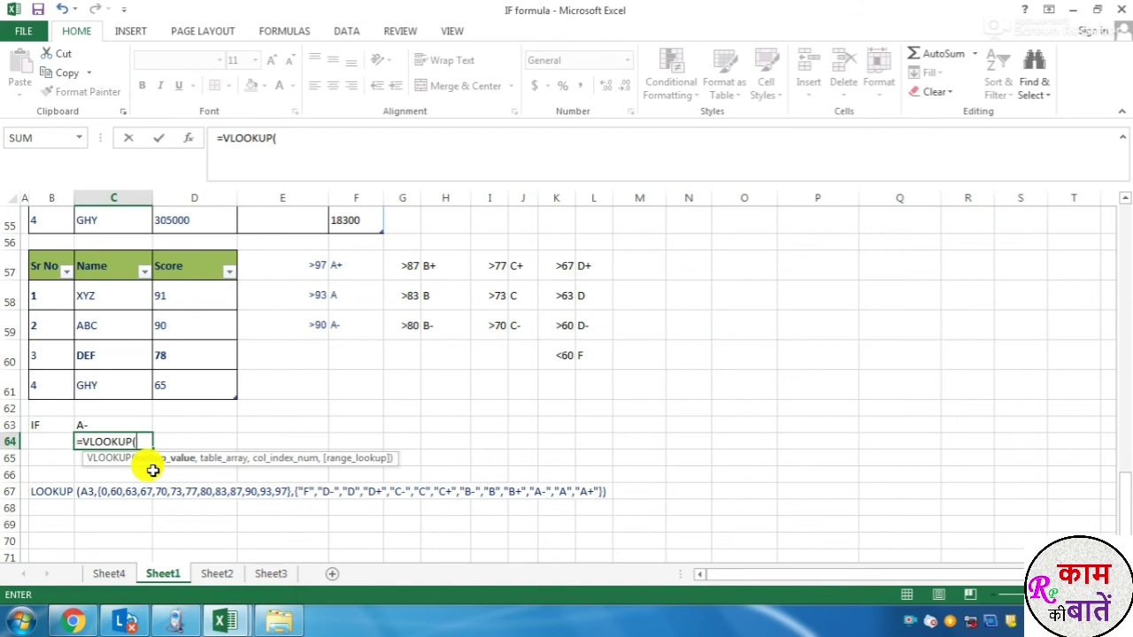
click(169, 297)
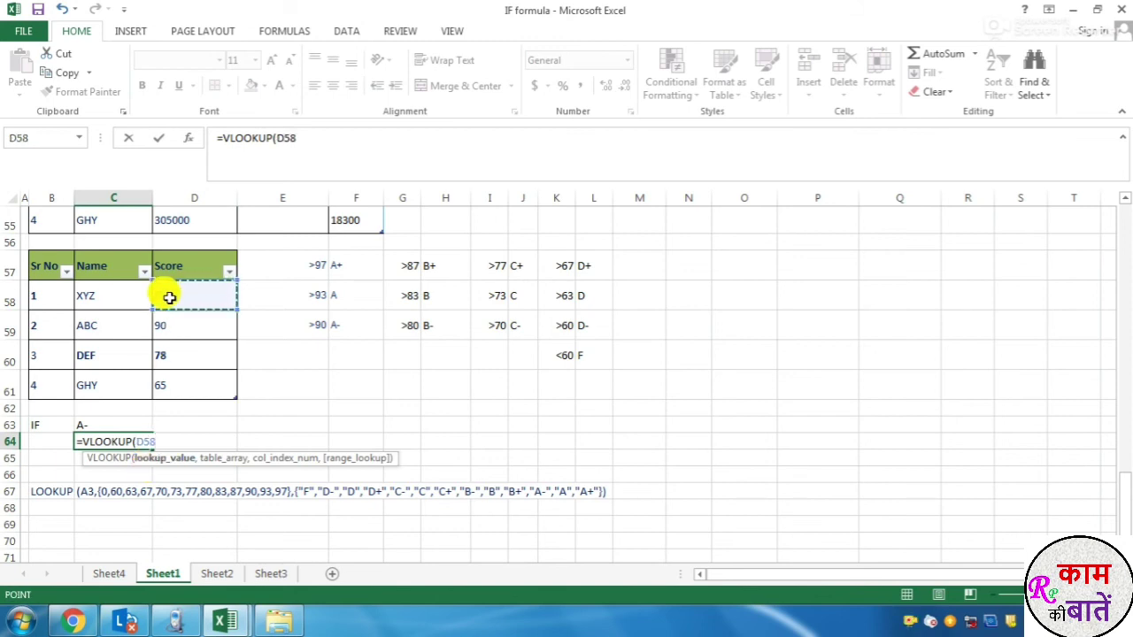
text(,)
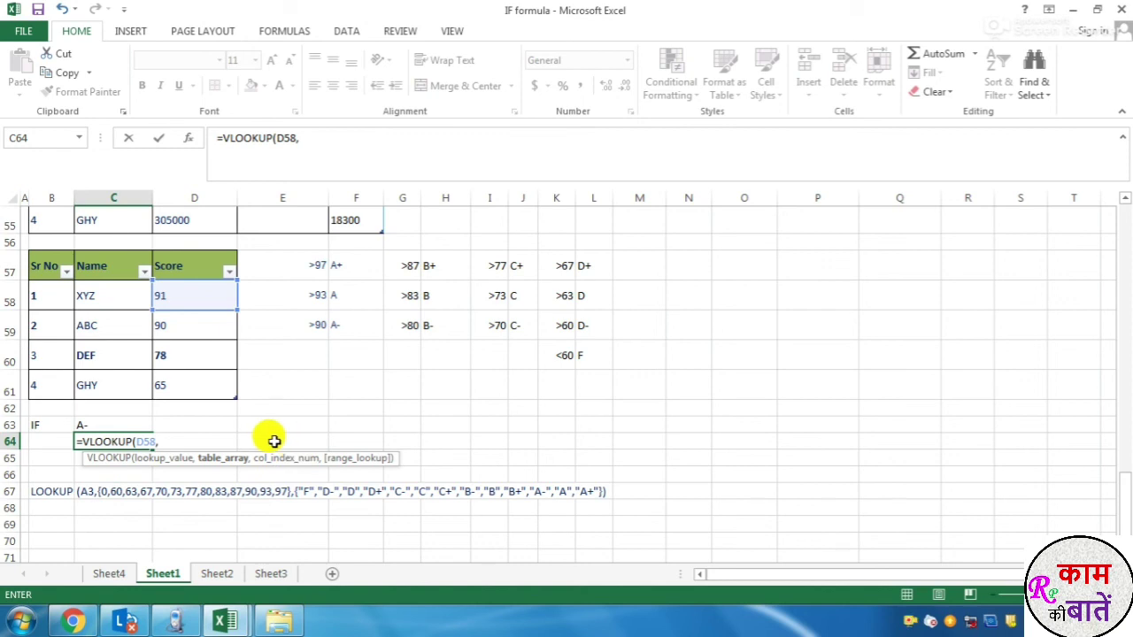
List the thresholds 0,60,63,67,70,73,77,80,83,87,90,93,97 as the second argument of the C64 formula, and open an array for the grades.
text(()
text(0,60,63,67,)
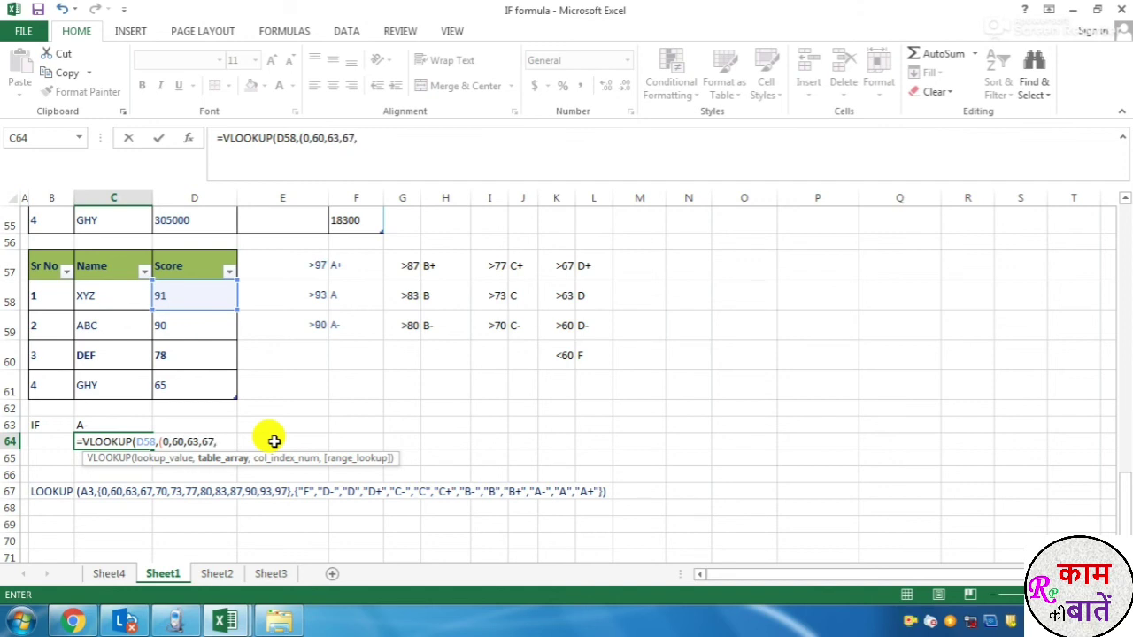
text(70,73,)
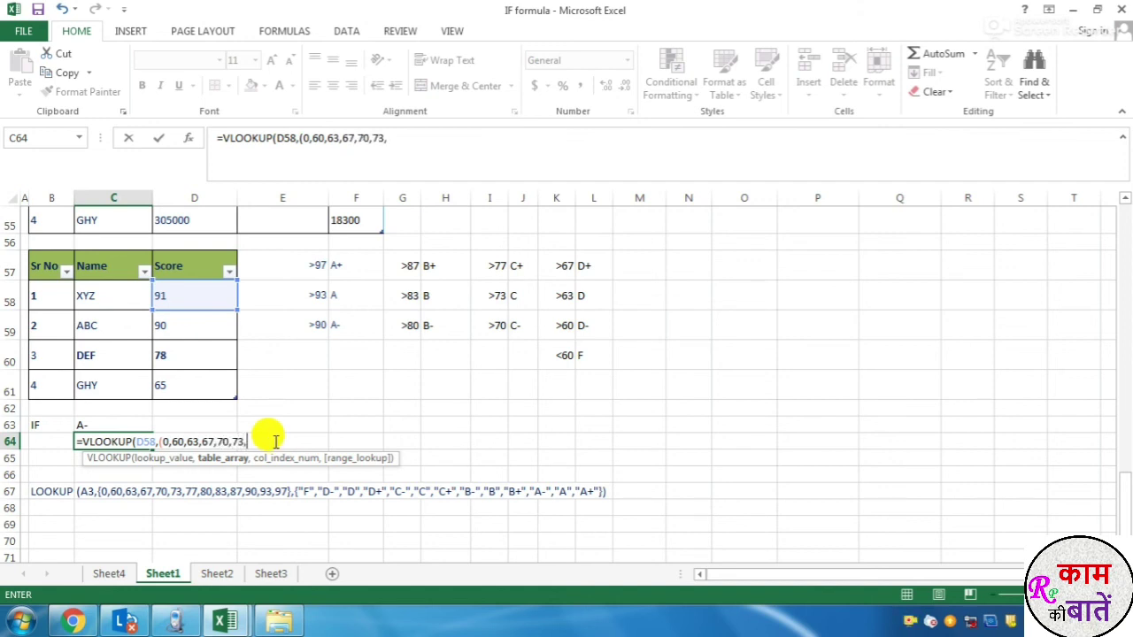
text(77,80,83,87,)
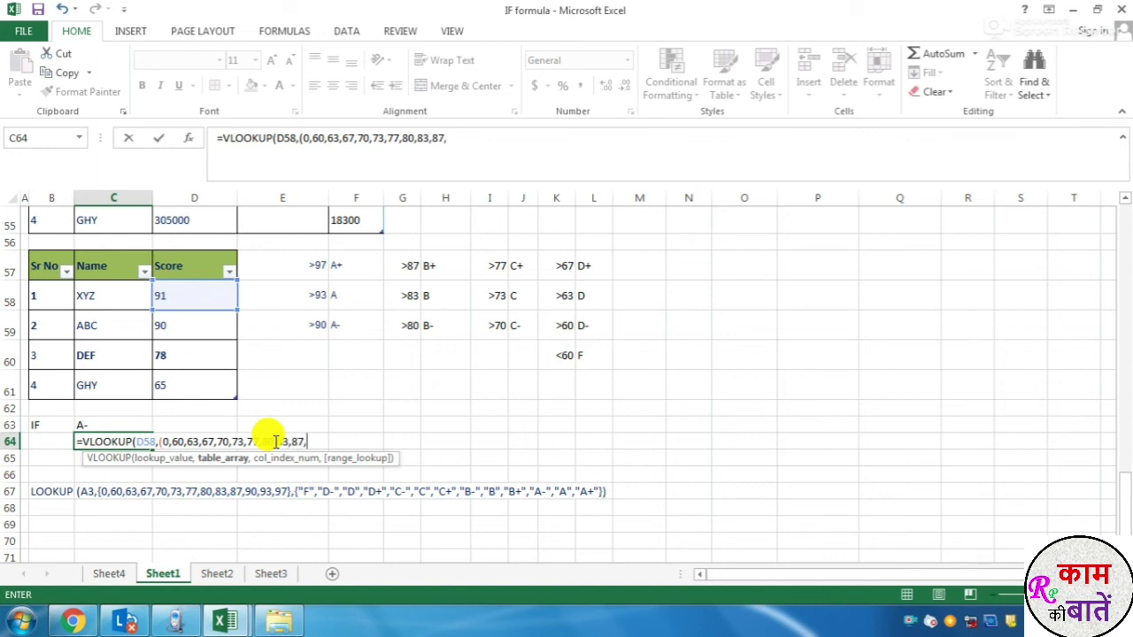
text(90,93,97)
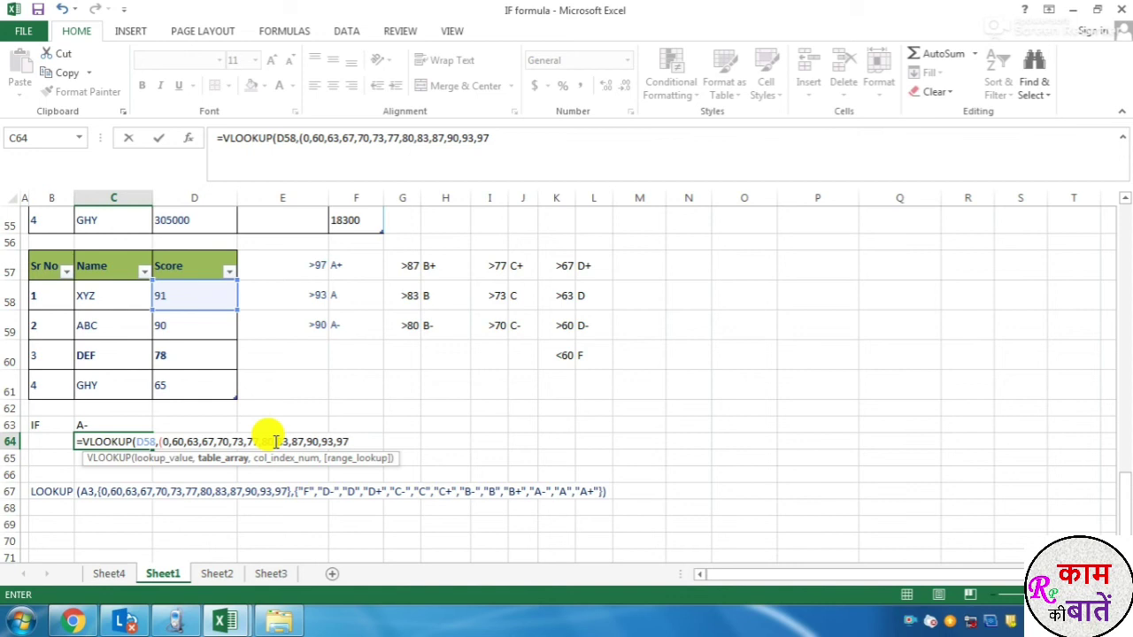
text(},{)
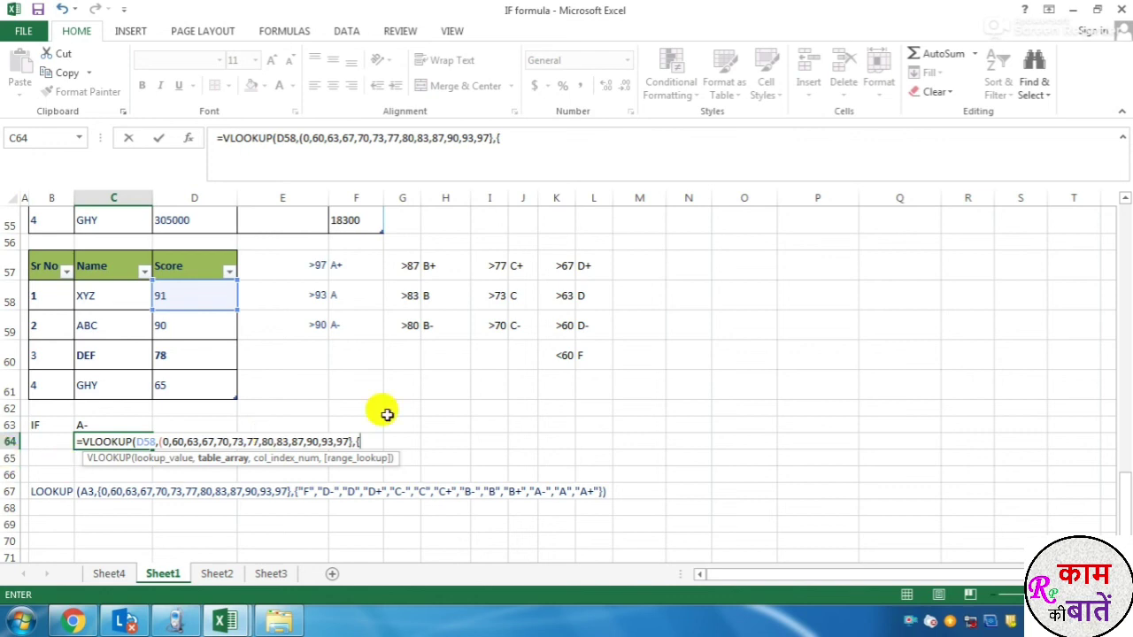
Add the grades "F", "D-", "D", "D+", "C-", "C", "C+", "B-", "B" and "B+" to the C64 formula's grade array, separated by commas.
text("F")
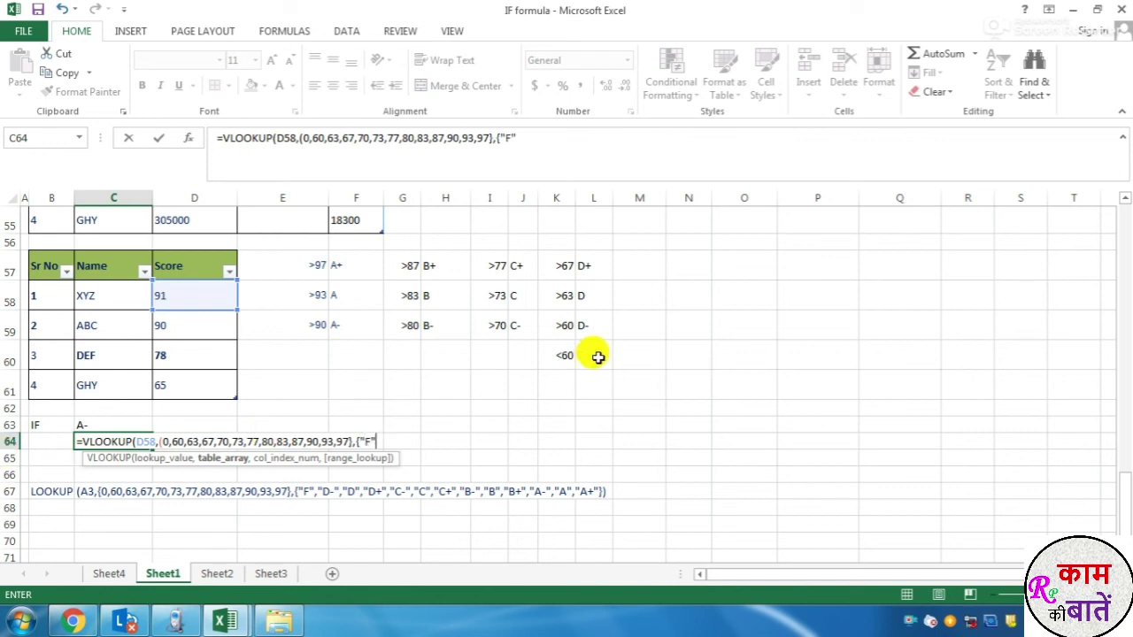
text(,"D-","D","D+",)
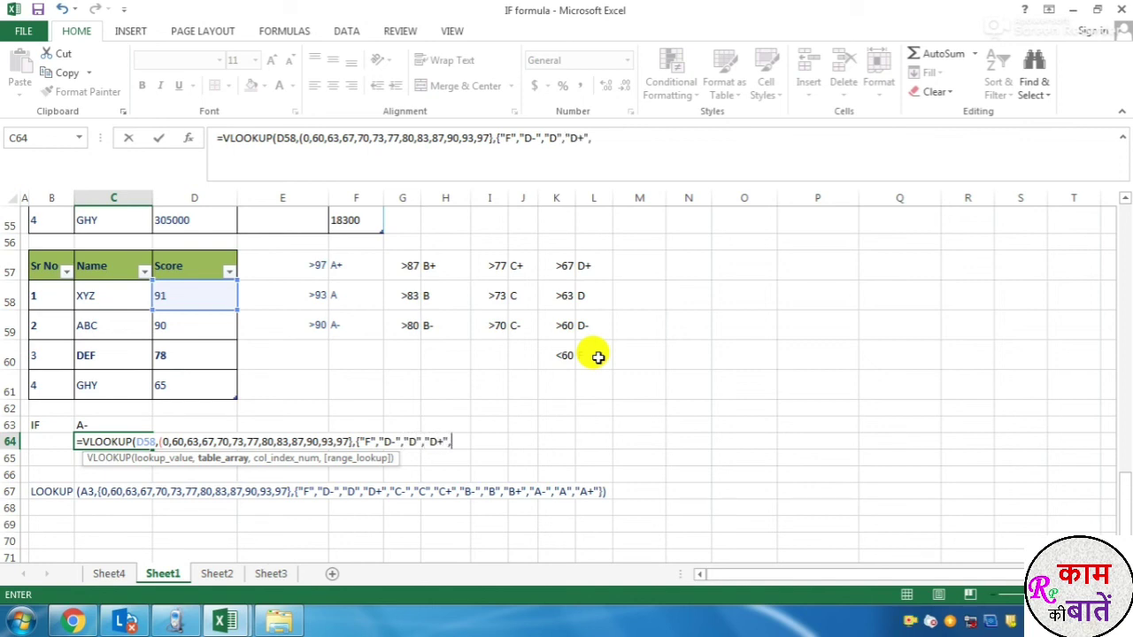
text("C-","C","C+")
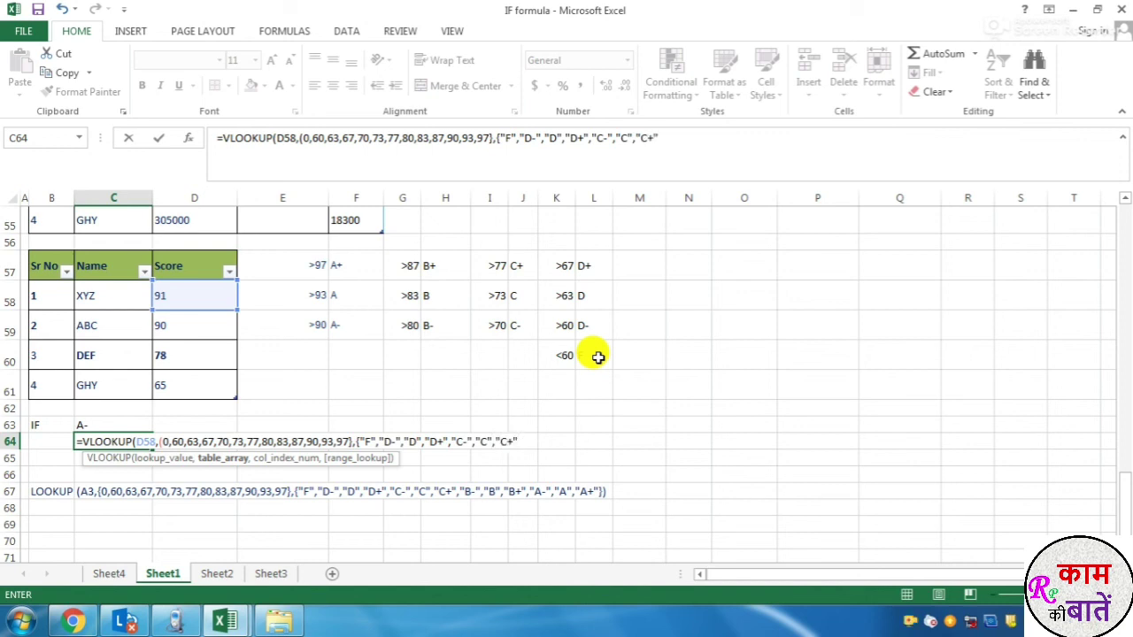
text(,"B-",)
text("B-"."B)
text(","B+",)
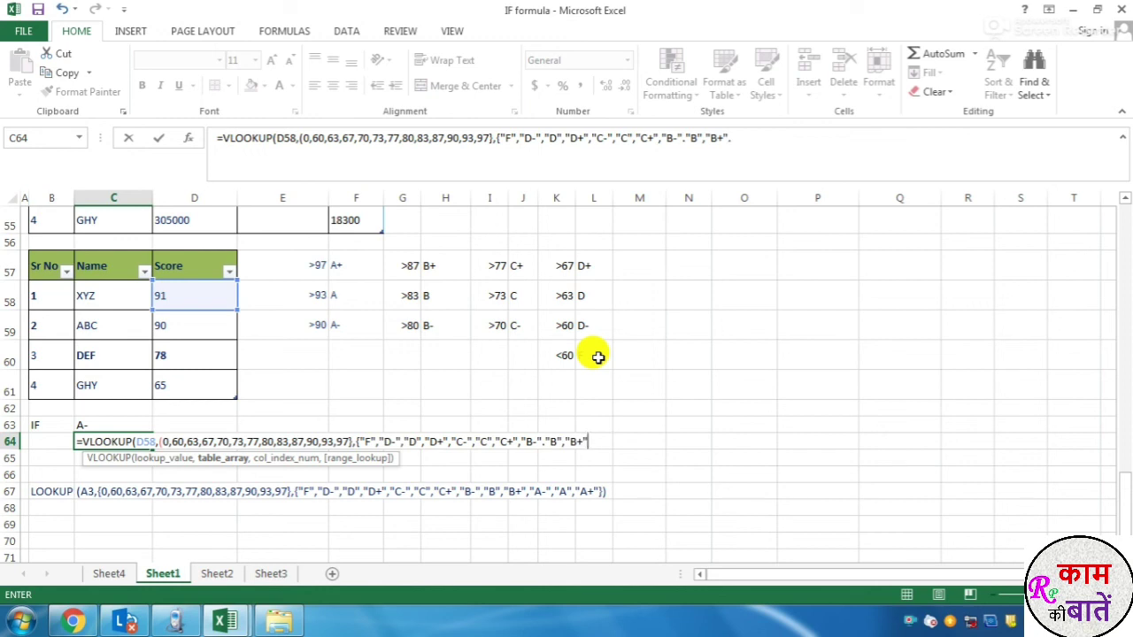
text(,)
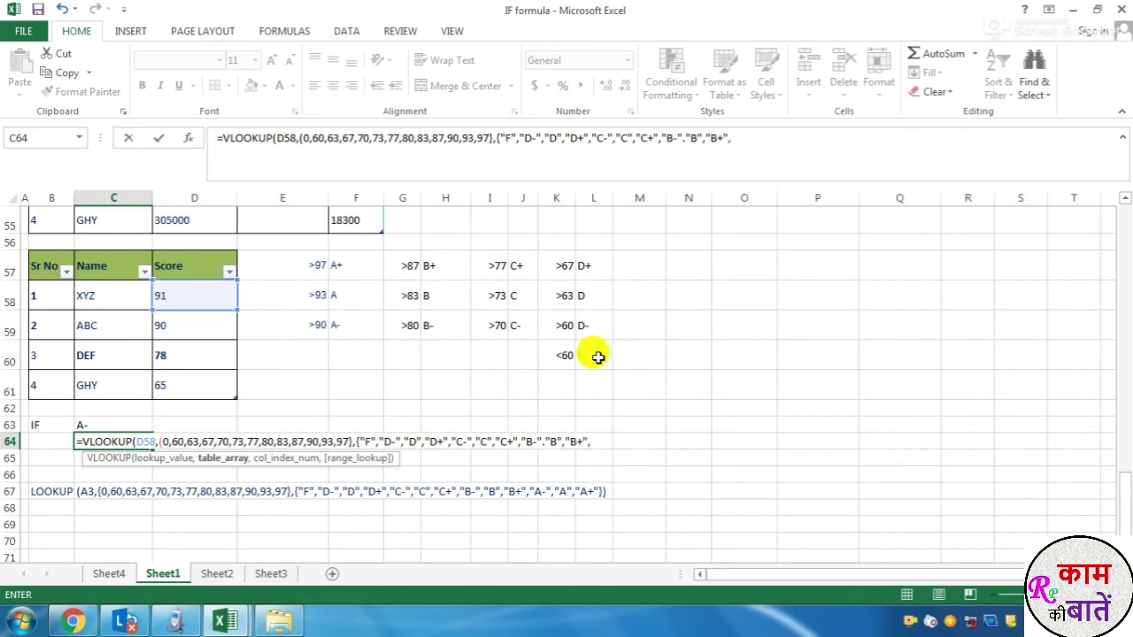
click(543, 440)
click(590, 441)
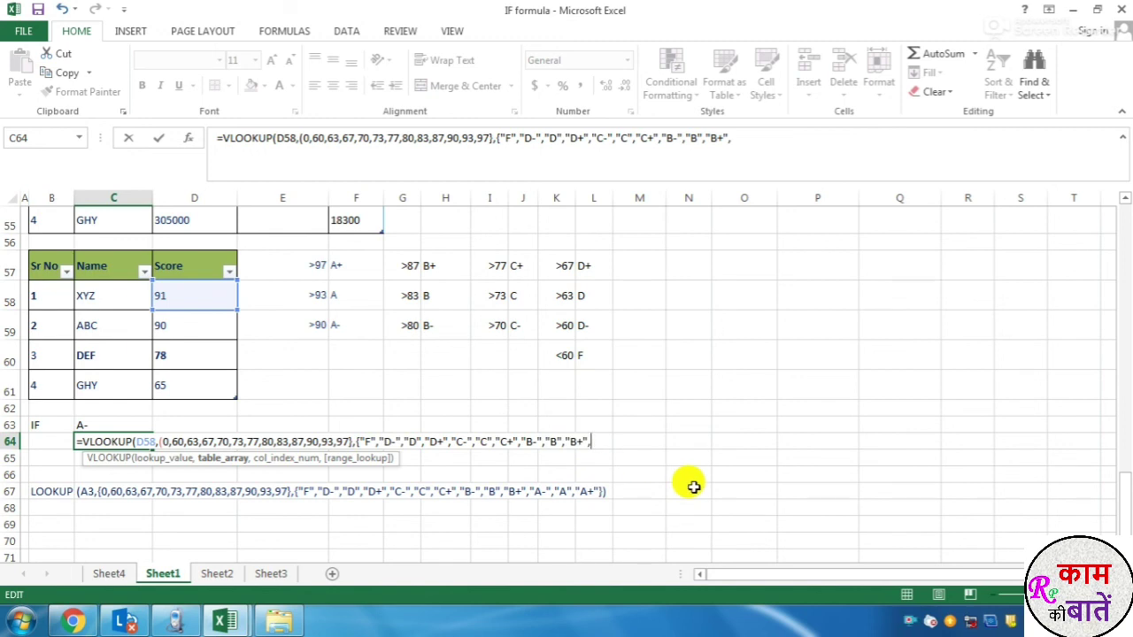
Complete the grade array in C64 with "A-", "A" and "A+", close the array and the function, and try to enter the formula.
text("A-","A","A+)
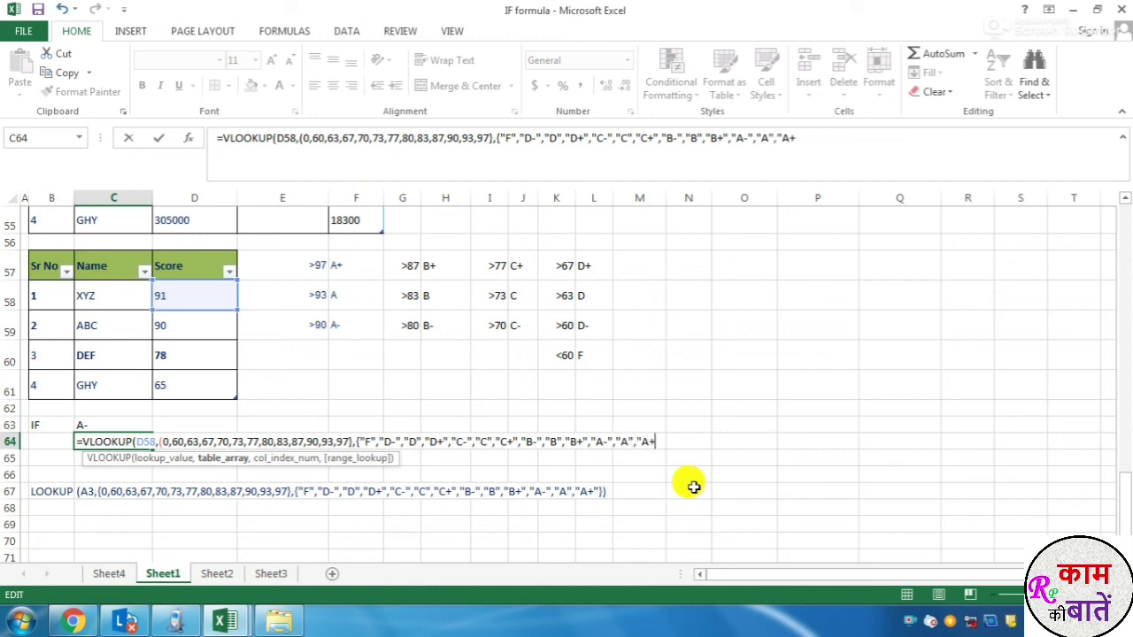
text(")))
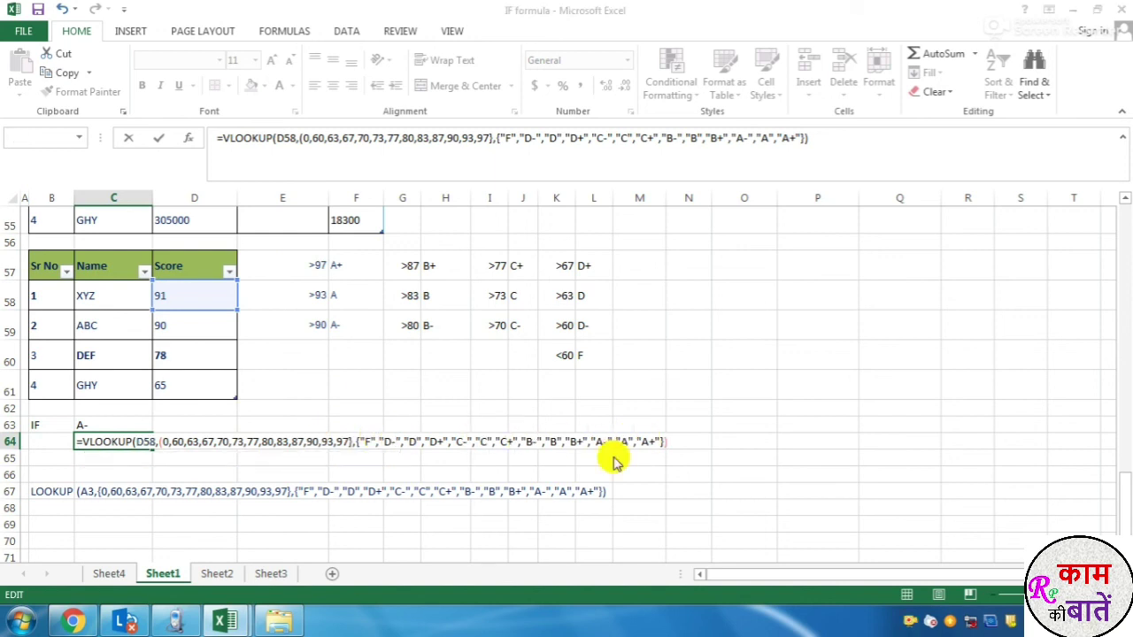
key(Return)
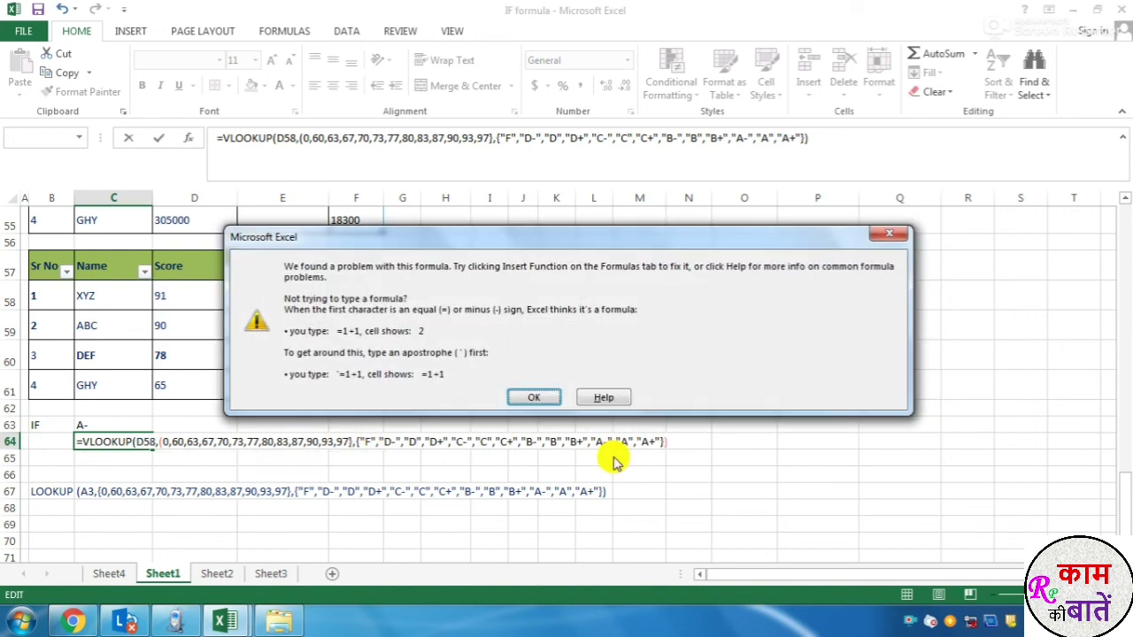
click(534, 396)
key(Return)
click(536, 394)
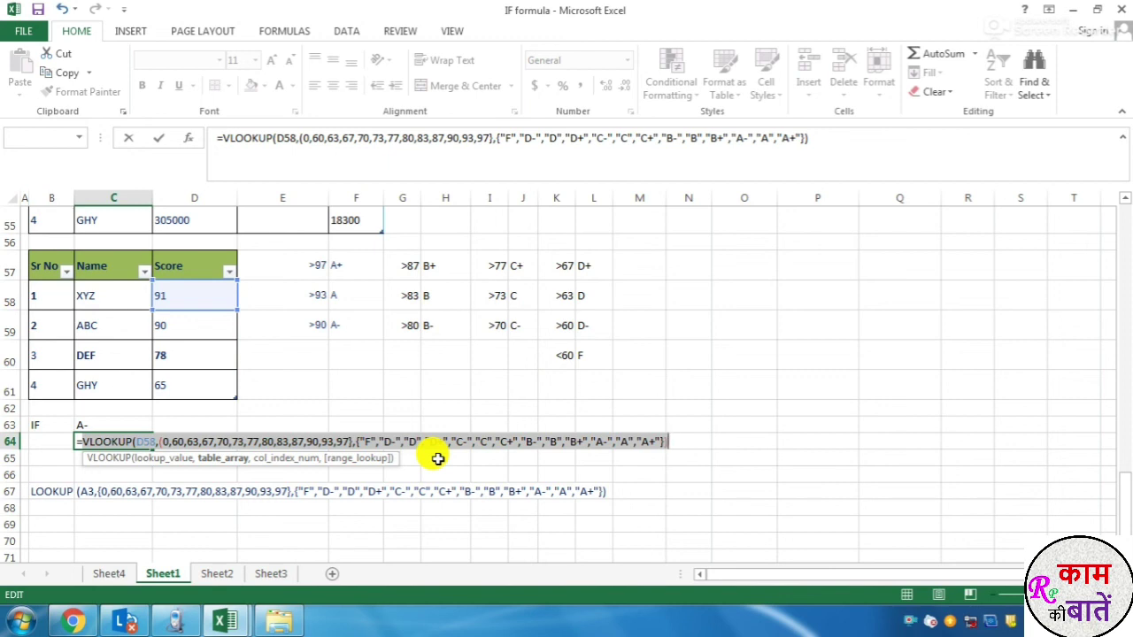
Try entering the C64 formula with a square bracket instead of the parenthesis before the threshold 0.
click(663, 437)
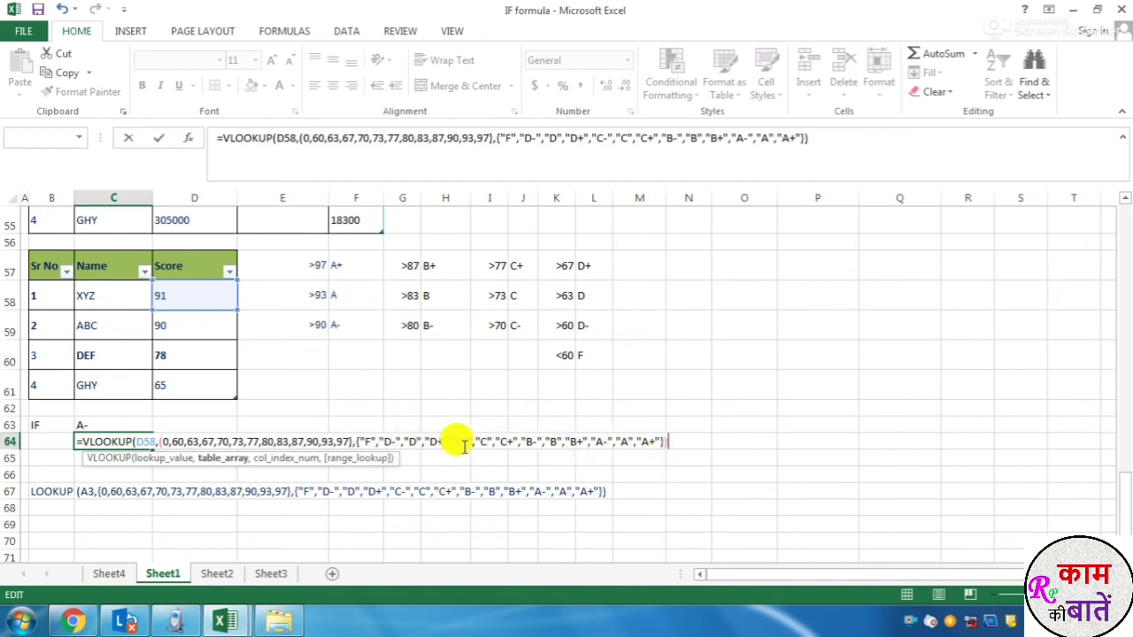
click(162, 440)
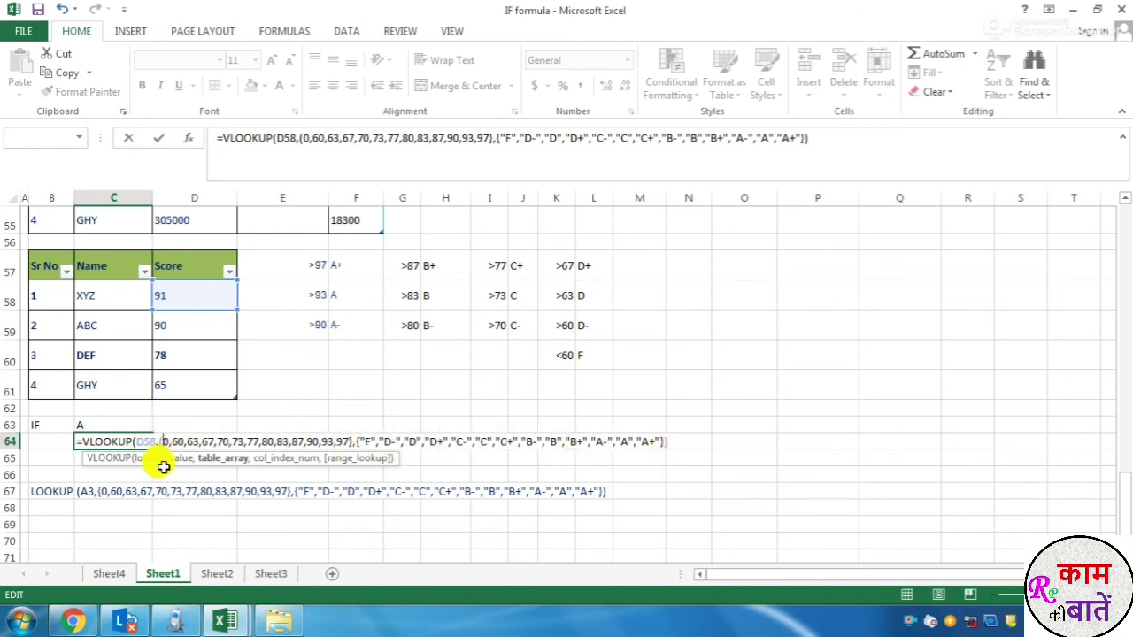
key(BackSpace)
text([)
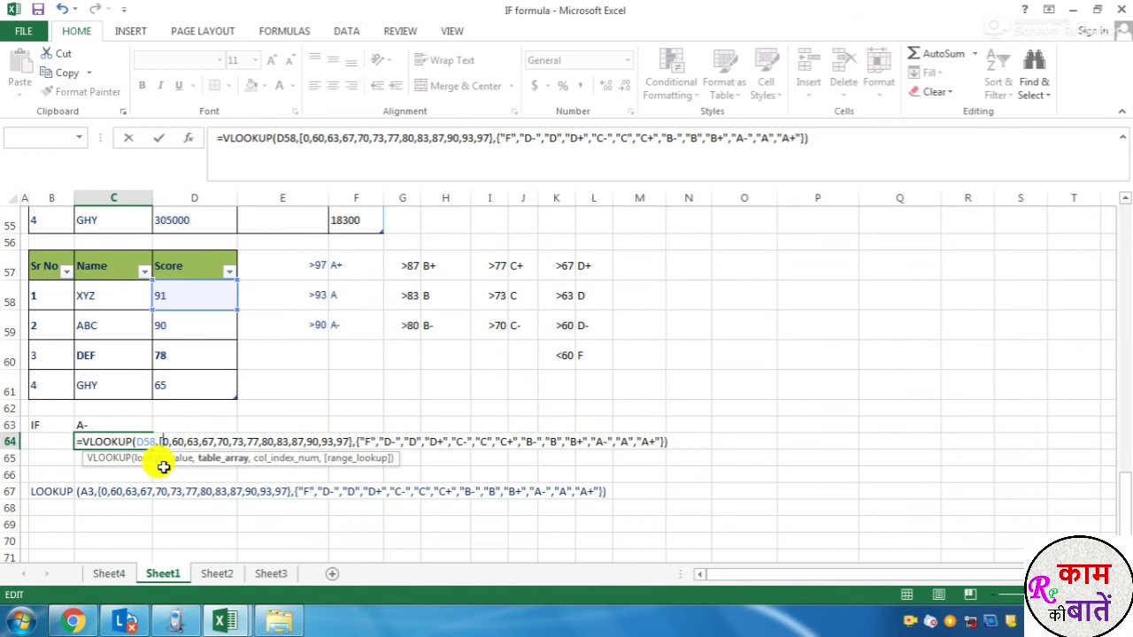
click(671, 442)
key(Return)
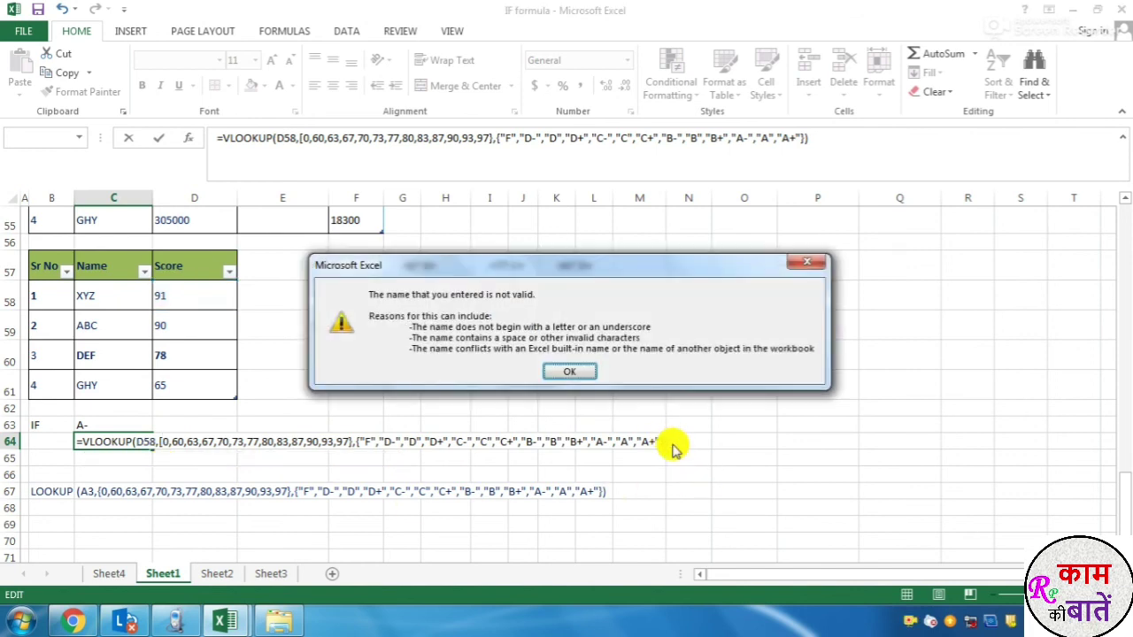
click(583, 371)
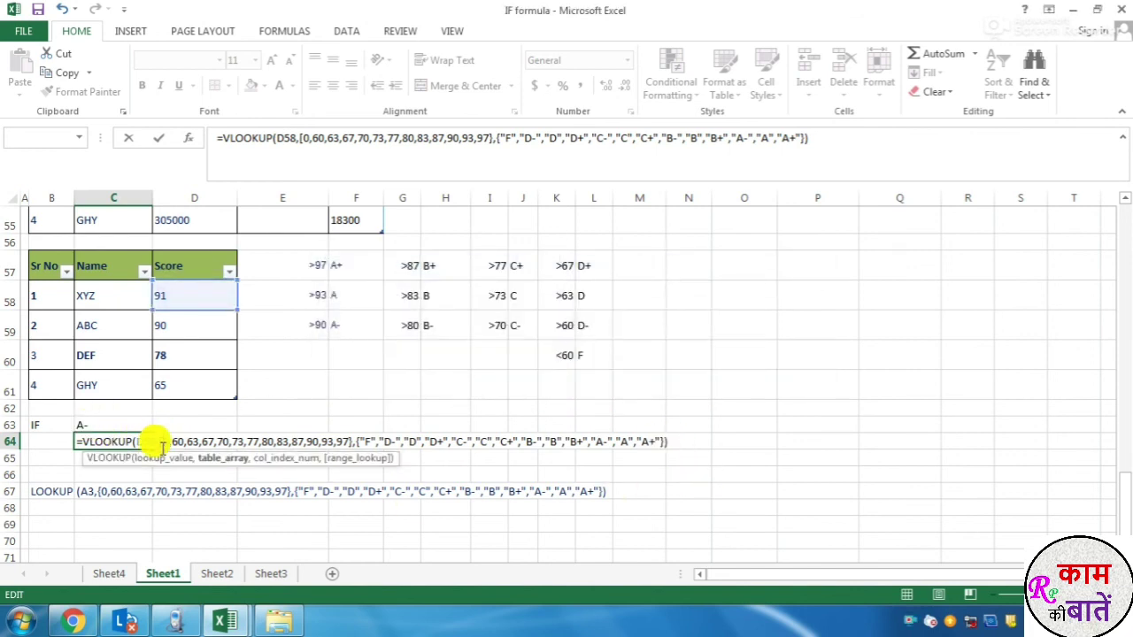
Open the threshold array in the C64 formula with a curly brace before 0, and enter the formula.
key(BackSpace)
text({)
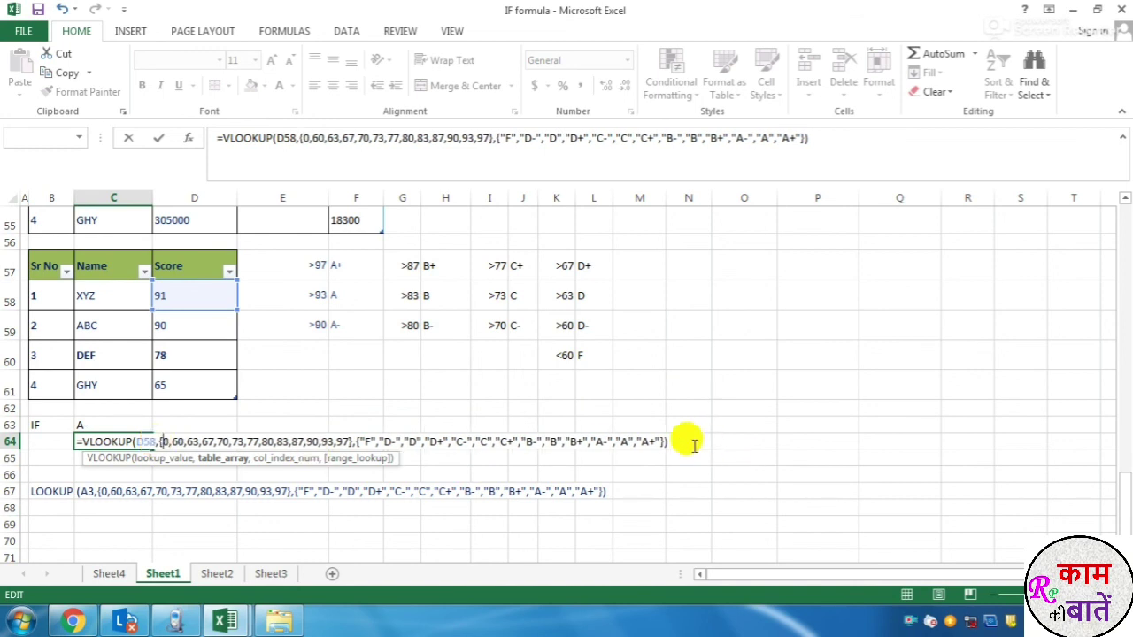
key(Return)
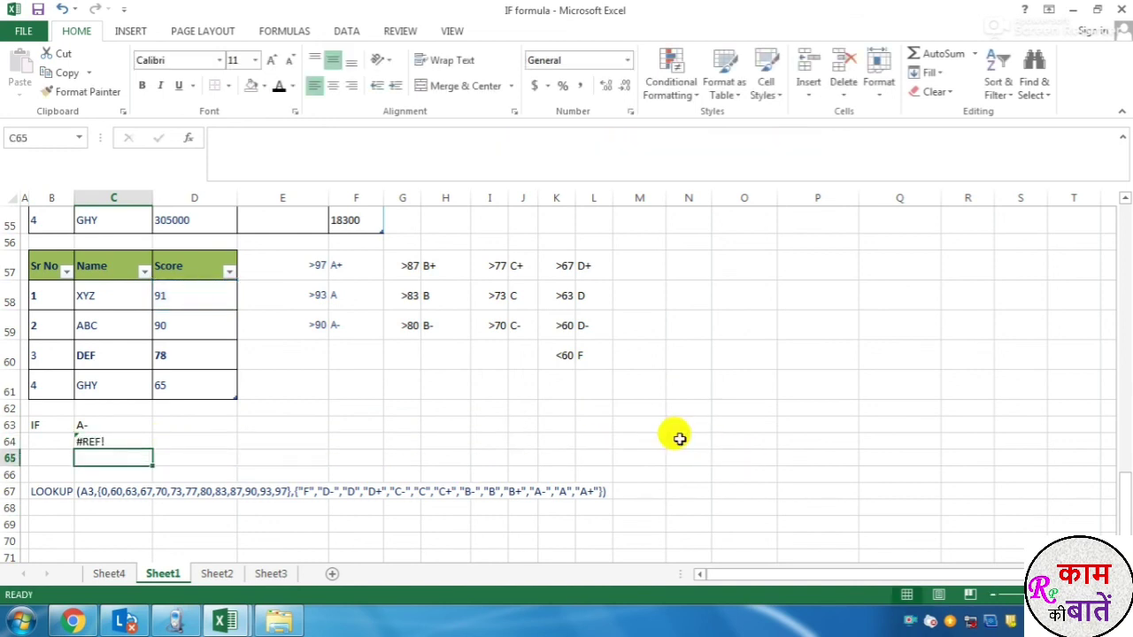
Correct the C64 formula to a LOOKUP of D58 using the threshold array and the grade array in curly braces, and enter it.
double_click(106, 439)
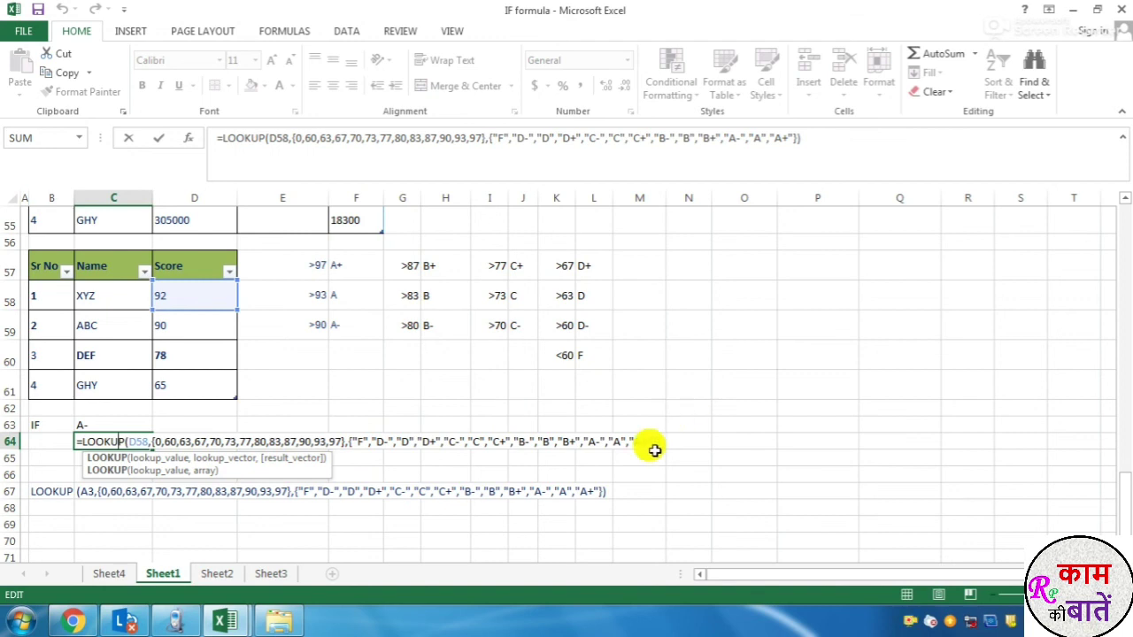
key(Return)
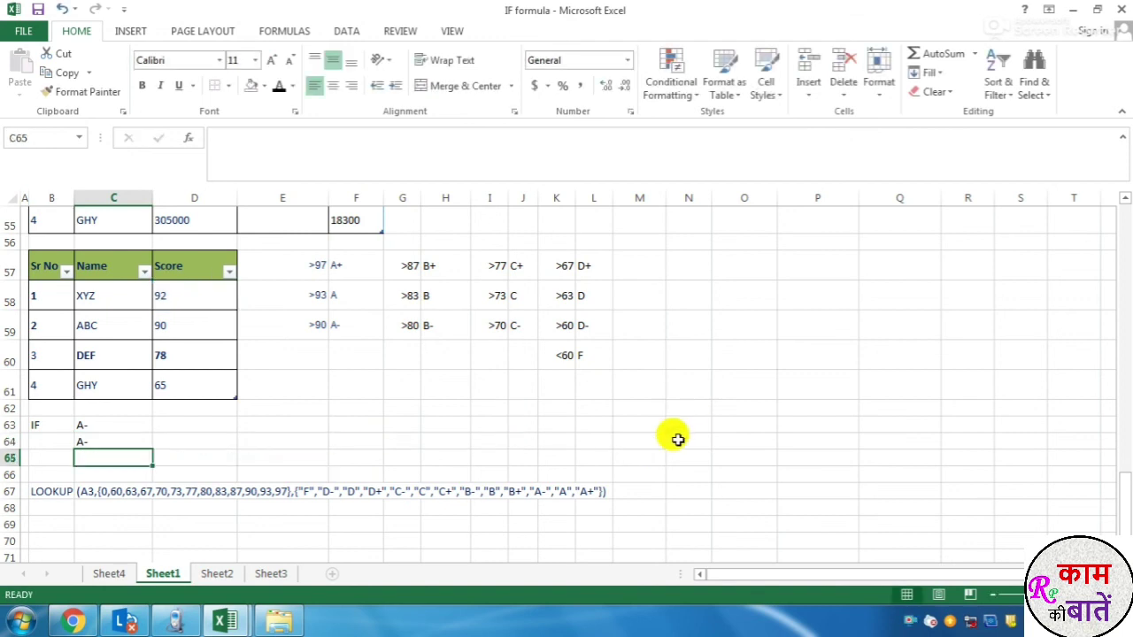
click(82, 443)
Test both grade formulas by entering 98 and 45 in turn as the score in D58.
click(204, 298)
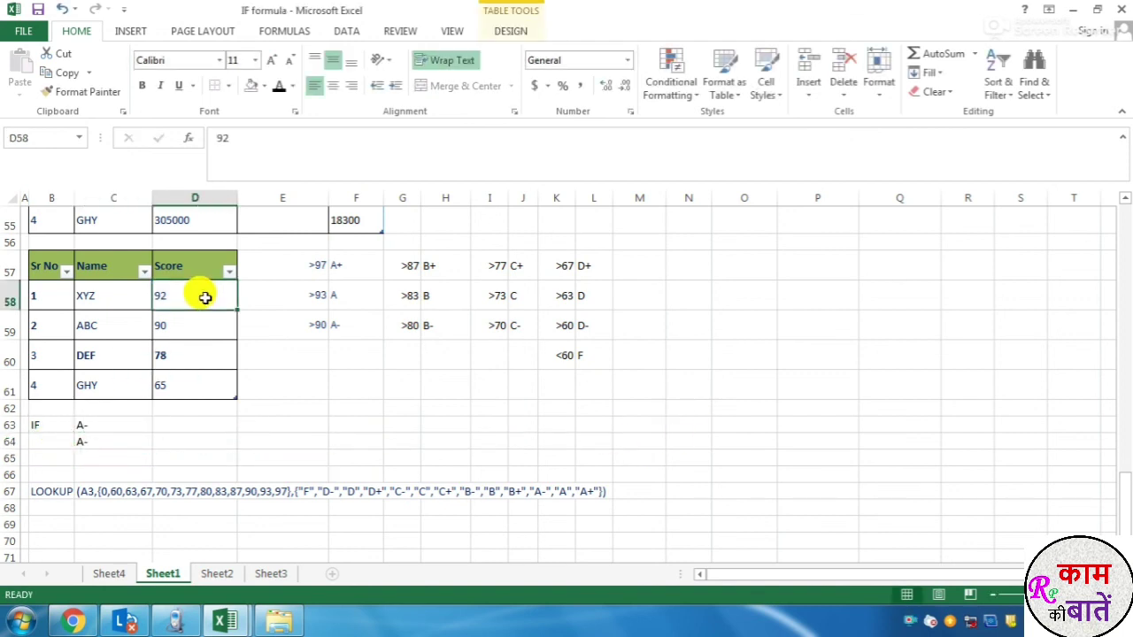
text(98)
key(Return)
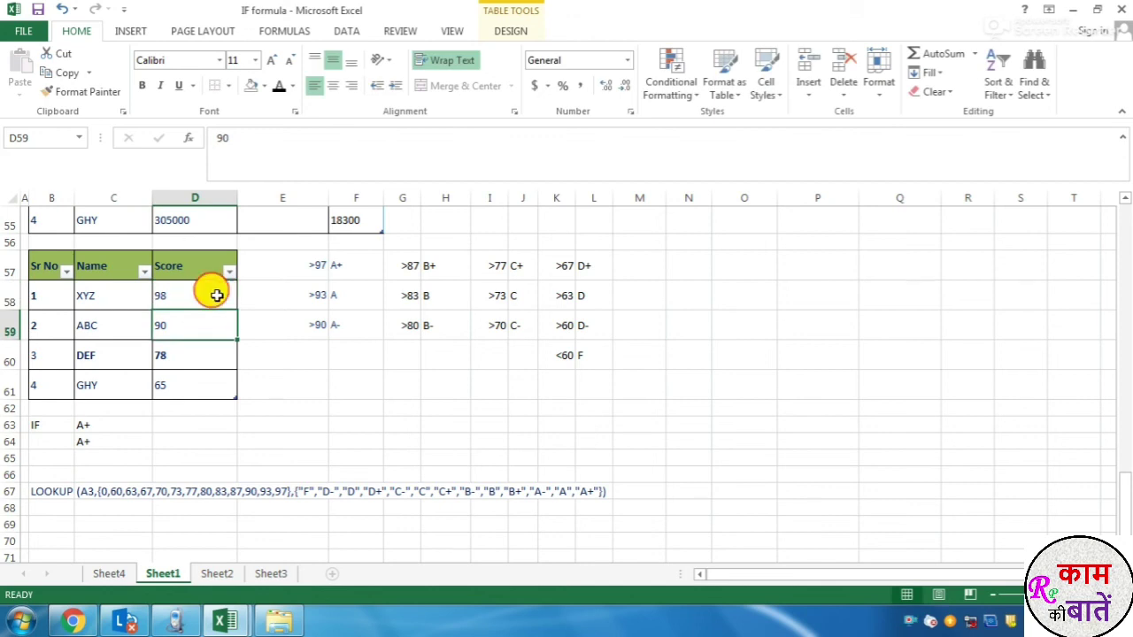
click(217, 295)
text(45)
key(Return)
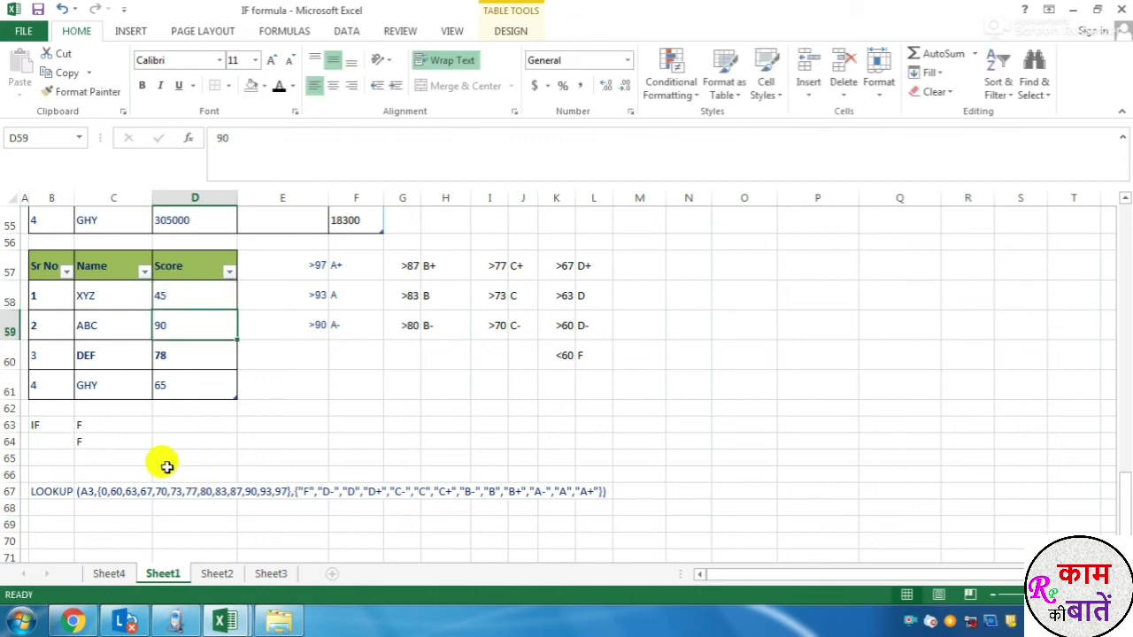
Change the third formula name in the Part-3 list on Sheet4 to LOOKUP.
click(85, 444)
drag(330, 276, 718, 401)
click(52, 493)
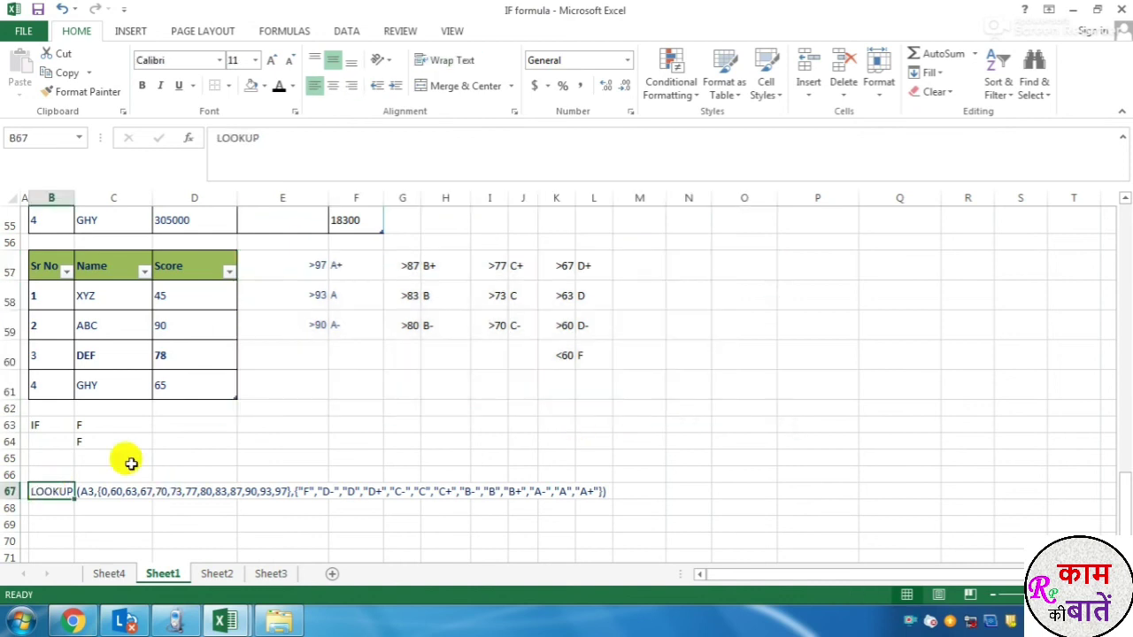
click(109, 573)
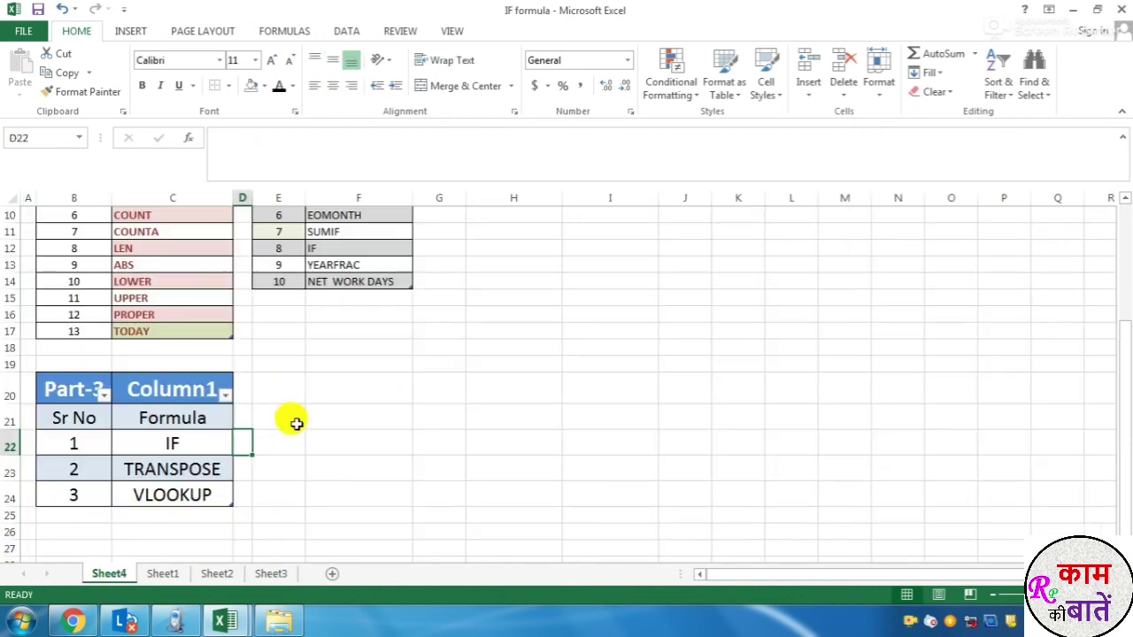
double_click(144, 496)
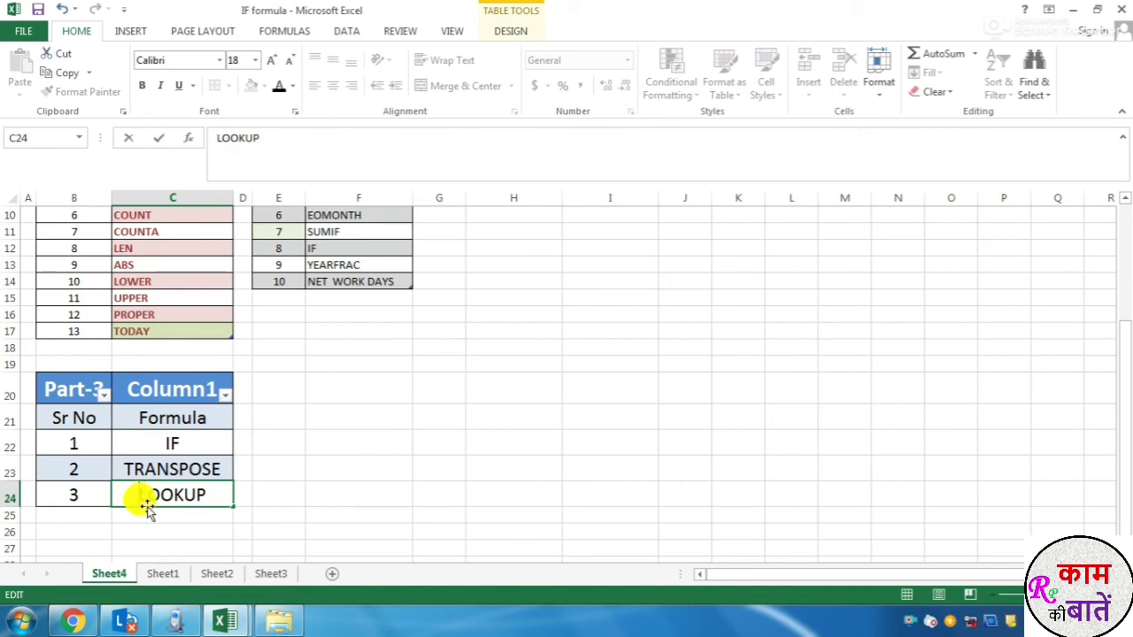
key(Return)
On Sheet1, label the lookup result by entering LOOKUP in B64.
click(162, 574)
scroll(184, 498, up, 3)
scroll(188, 501, down, 1)
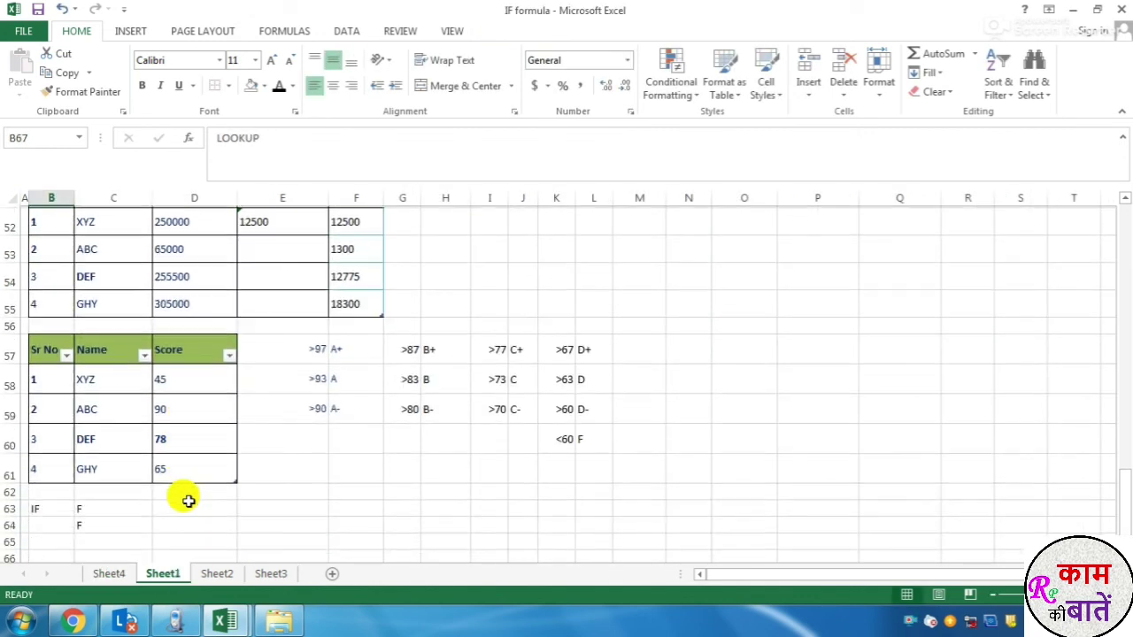
scroll(45, 514, down, 2)
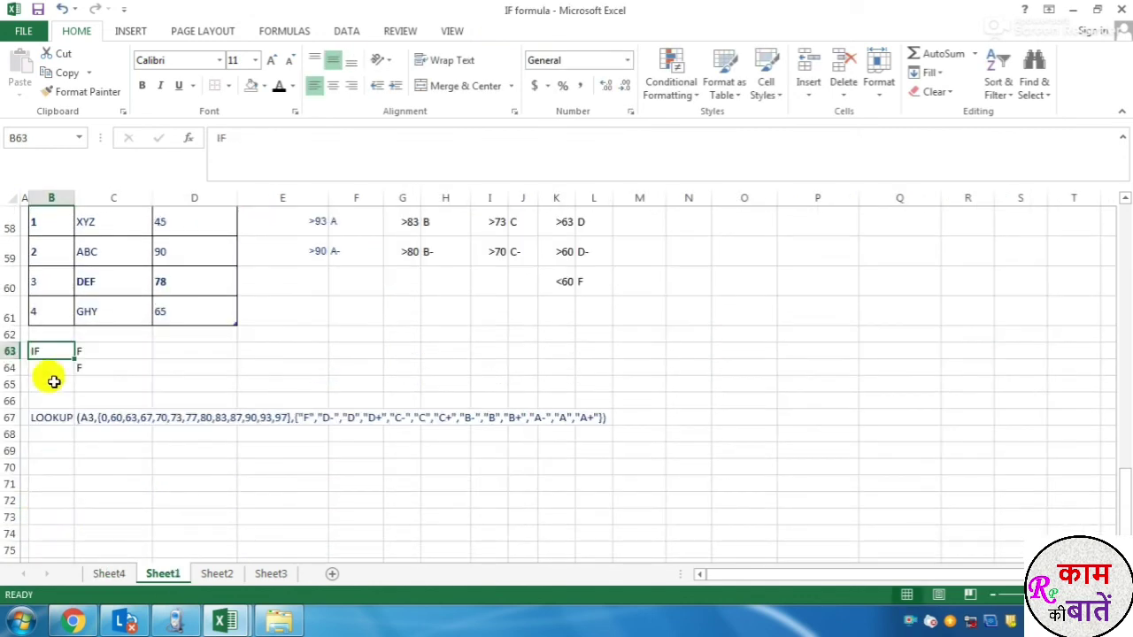
click(56, 366)
text(LOOK)
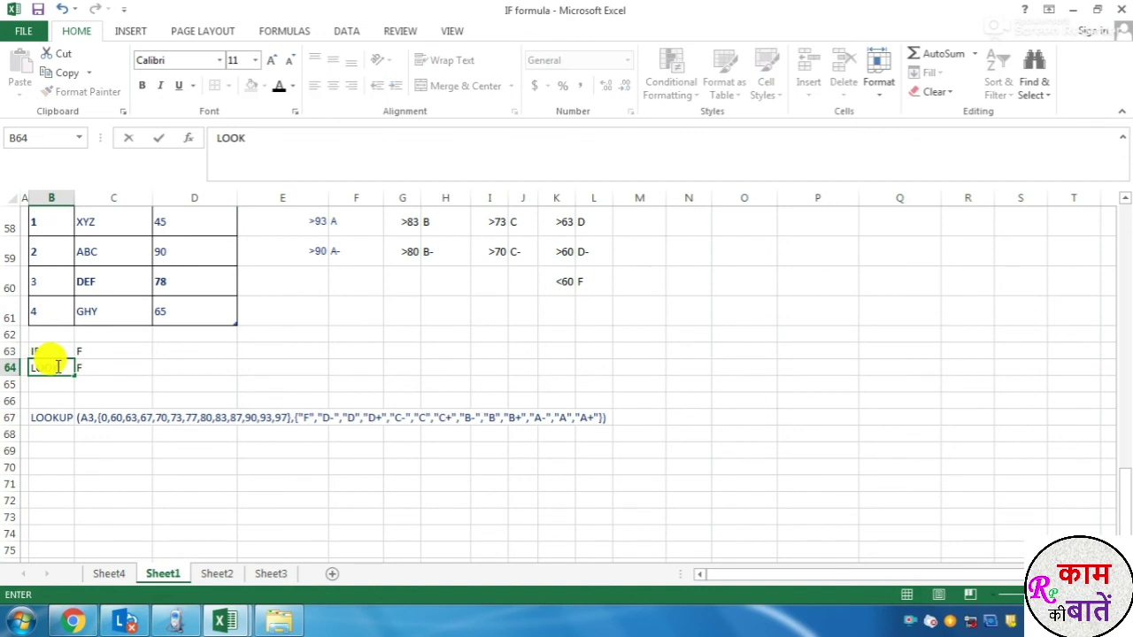
text(UP)
key(Return)
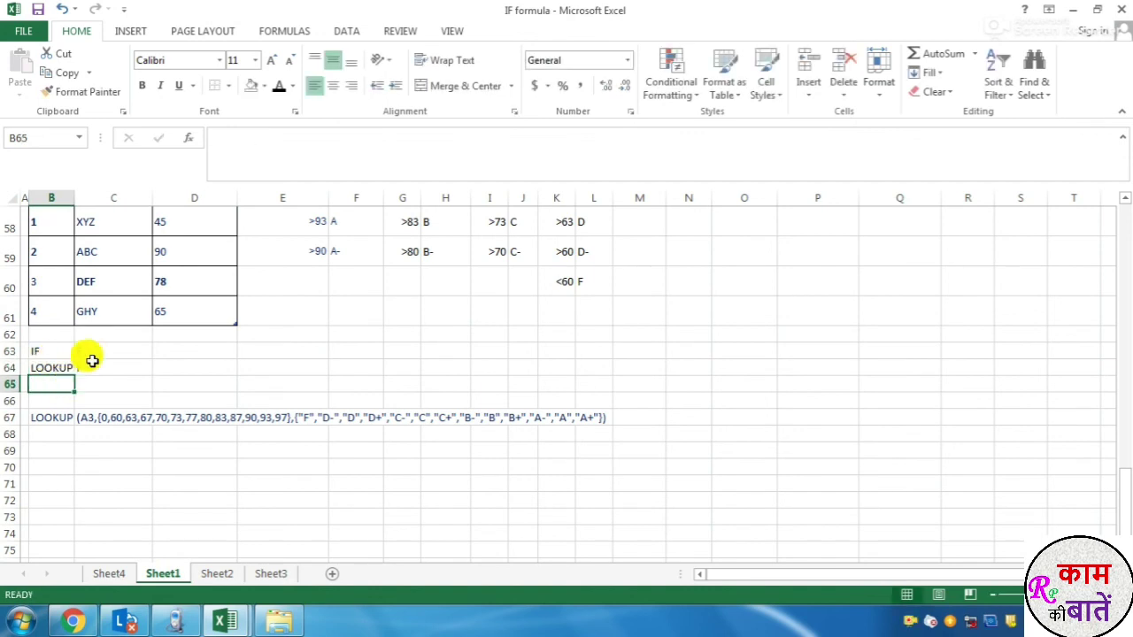
Review the nested IF formula in C63, the formula list on Sheet4 and the IF examples on Sheet1.
click(92, 356)
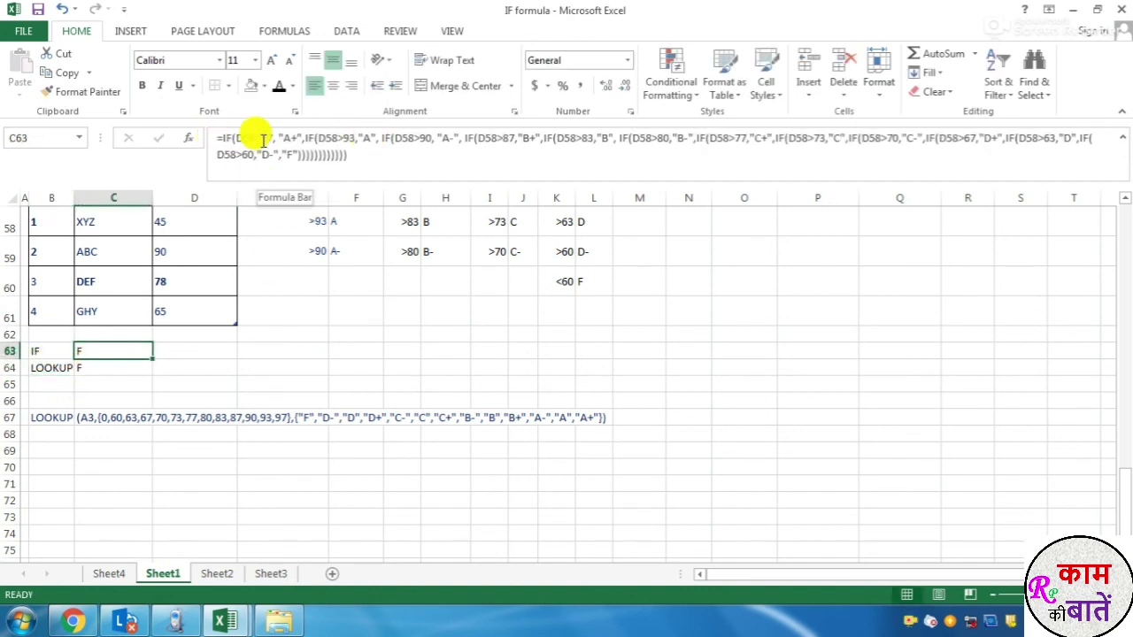
scroll(212, 514, up, 7)
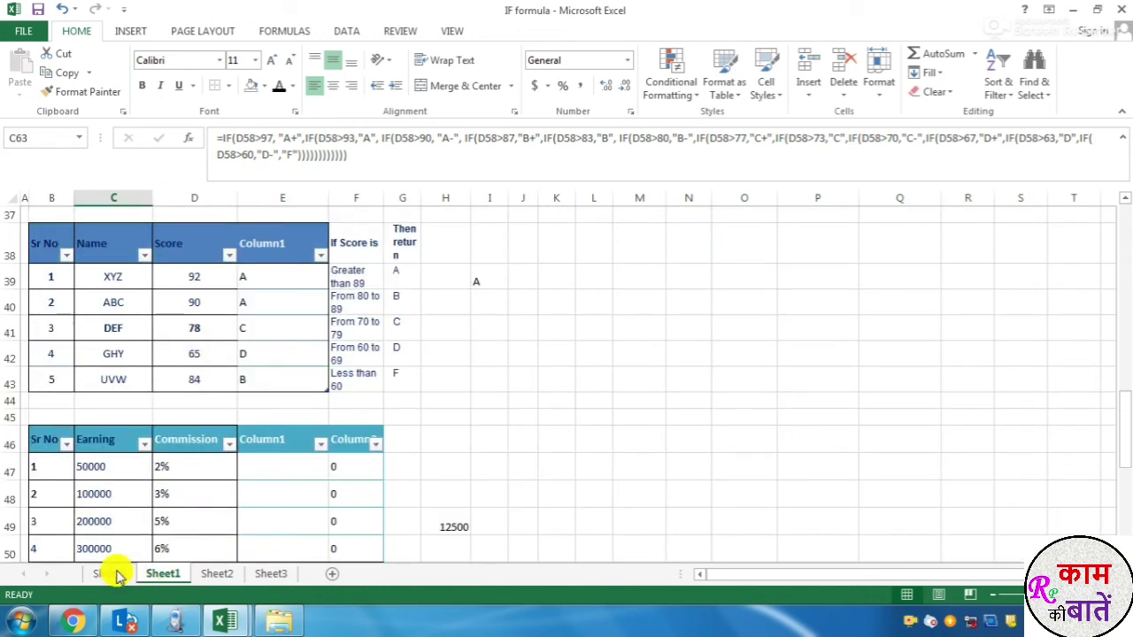
click(108, 575)
scroll(190, 452, up, 3)
scroll(182, 496, down, 3)
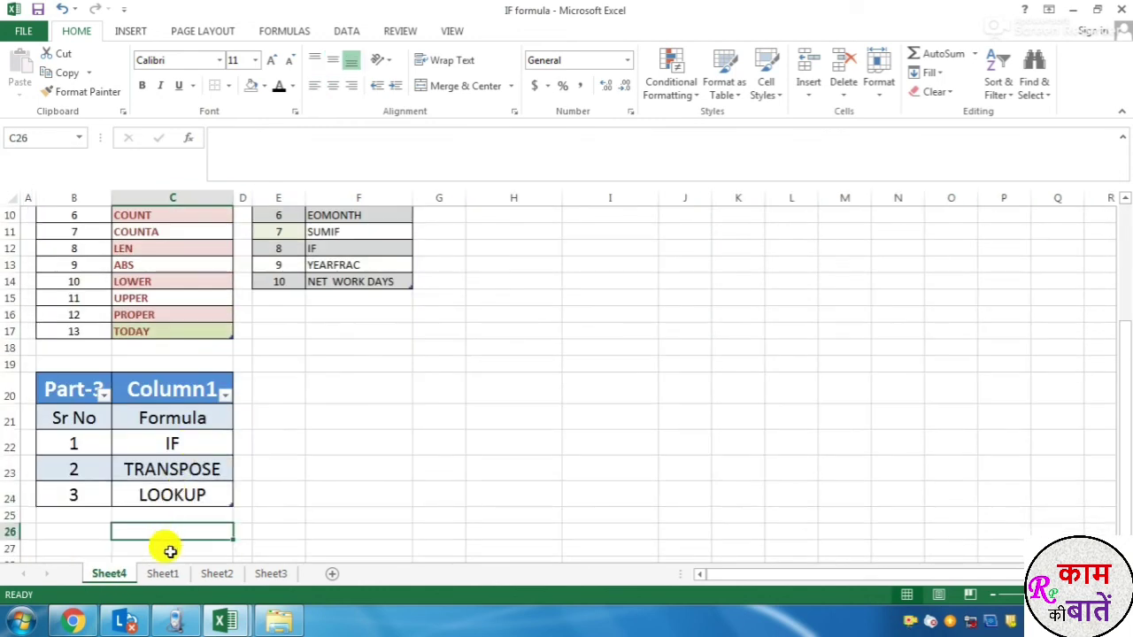
key(ctrl+Page_Down)
scroll(184, 513, up, 12)
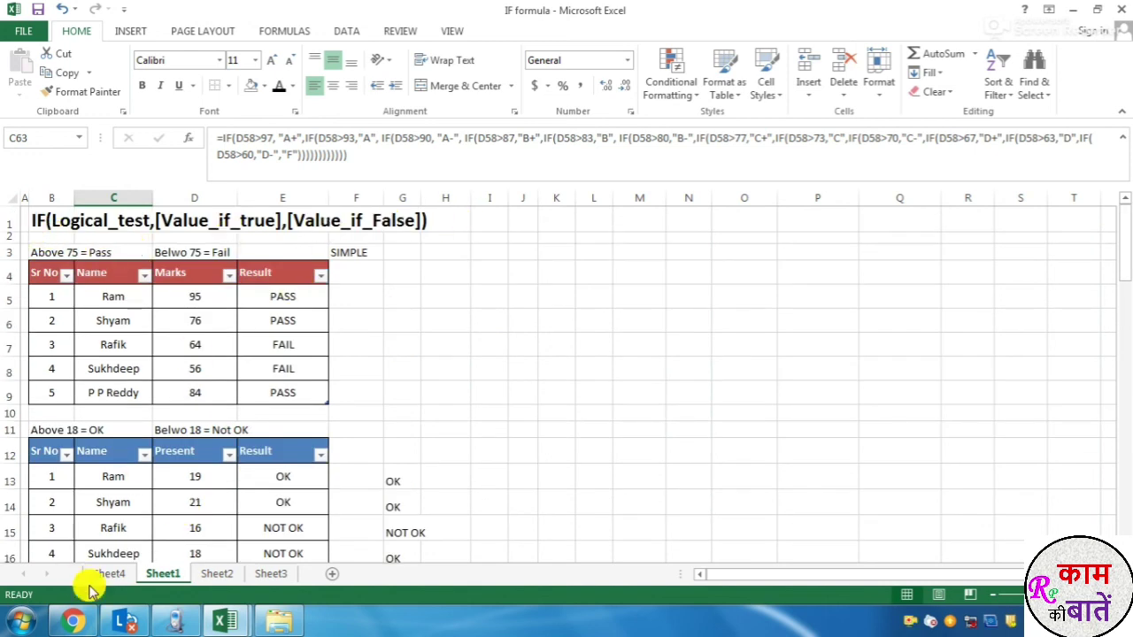
Go through the IF, TRANSPOSE and LOOKUP entries of the Part-3 list on Sheet4.
key(ctrl+Page_Up)
scroll(169, 399, up, 1)
scroll(171, 419, down, 1)
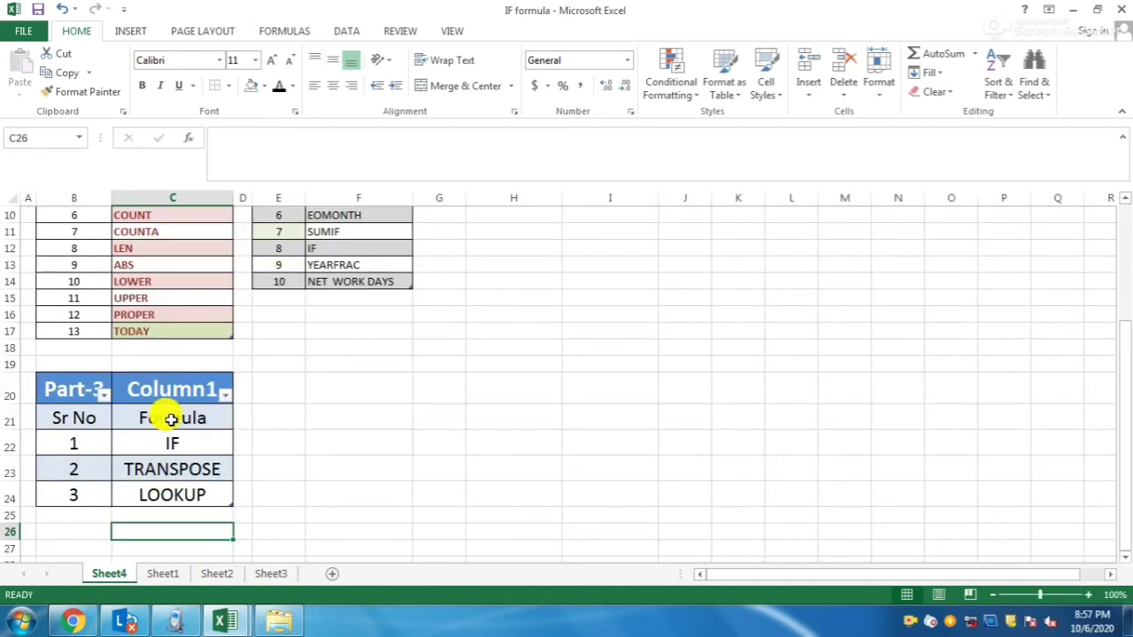
click(171, 419)
click(164, 445)
click(161, 470)
scroll(163, 470, down, 1)
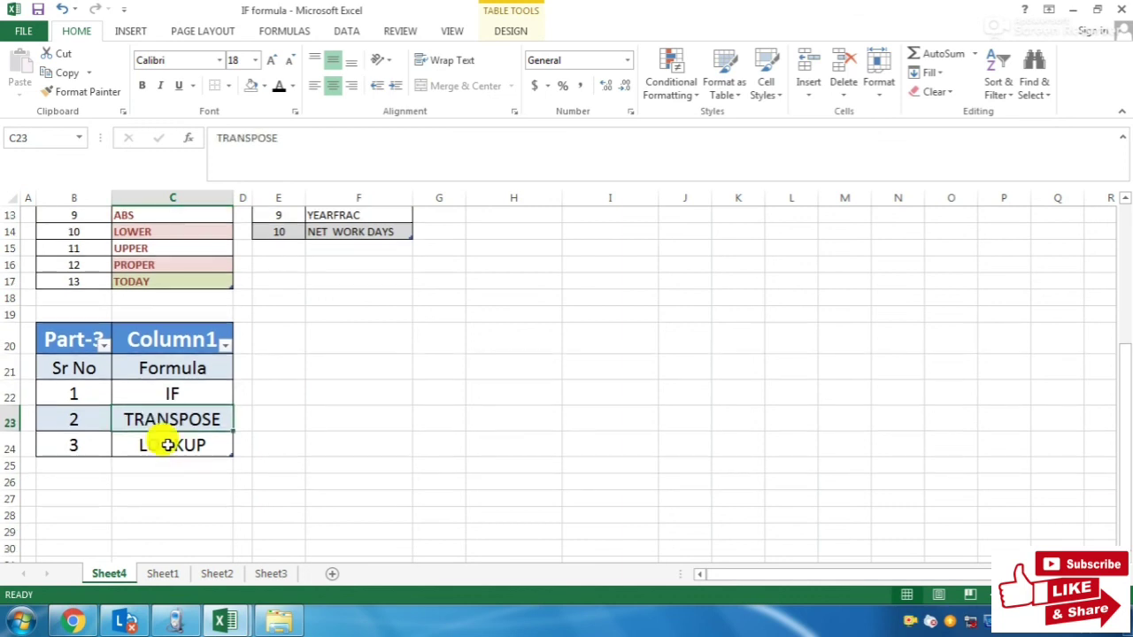
click(160, 446)
click(167, 416)
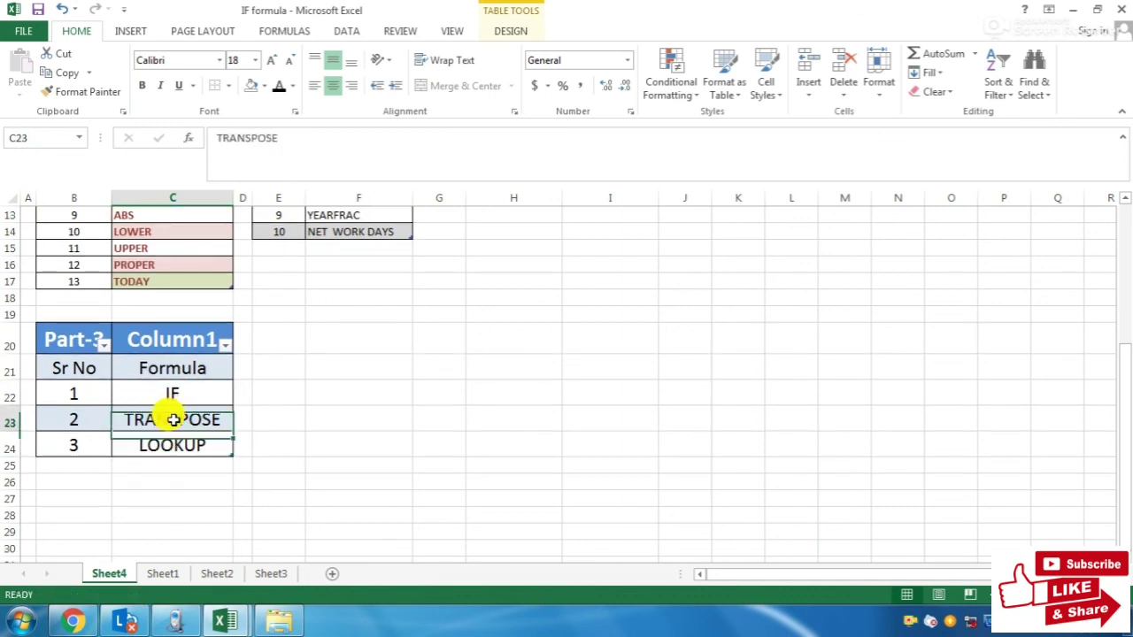
Try a transposed paste of Sheet1's thresholds and grades in E57:L57 at N50, and clear the pasted cells.
click(164, 570)
scroll(283, 461, down, 9)
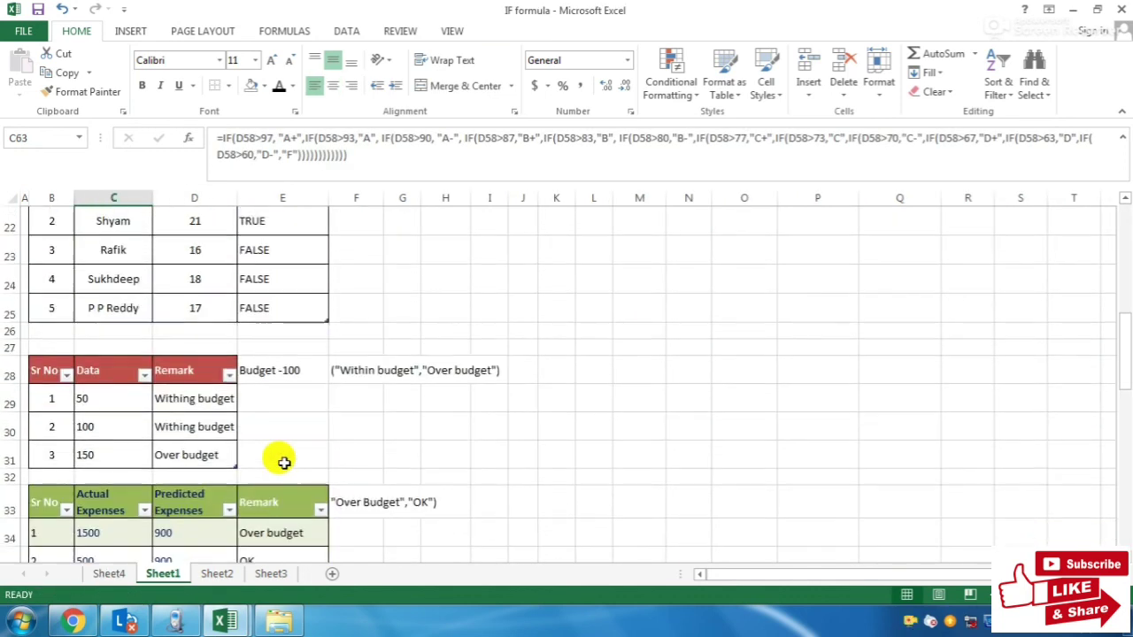
scroll(283, 463, down, 8)
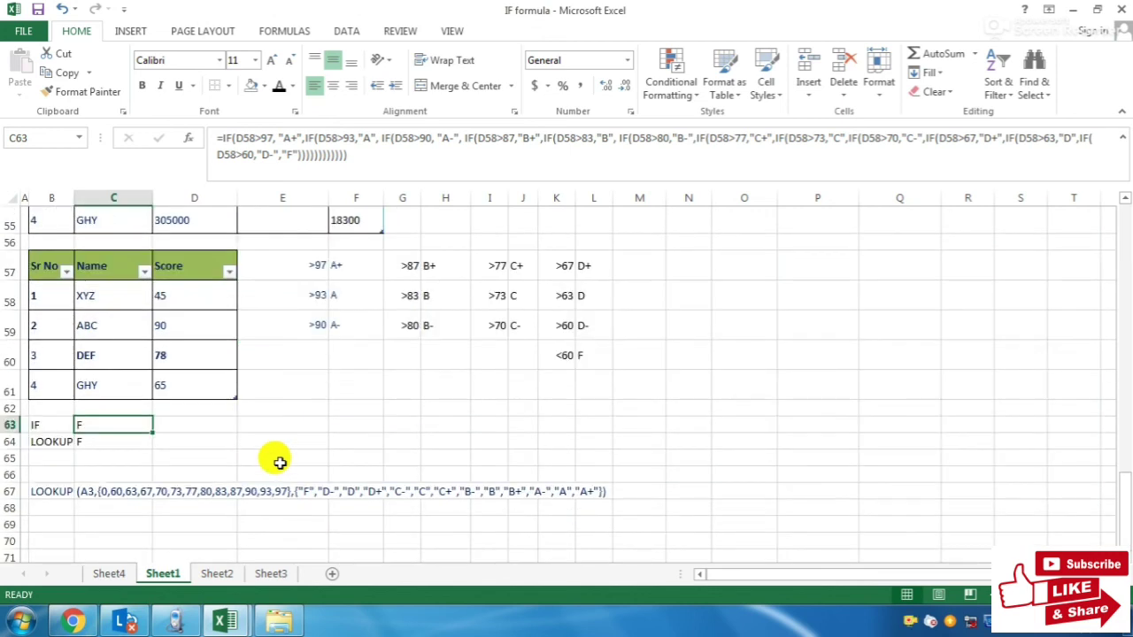
scroll(280, 462, up, 2)
drag(301, 428, 584, 429)
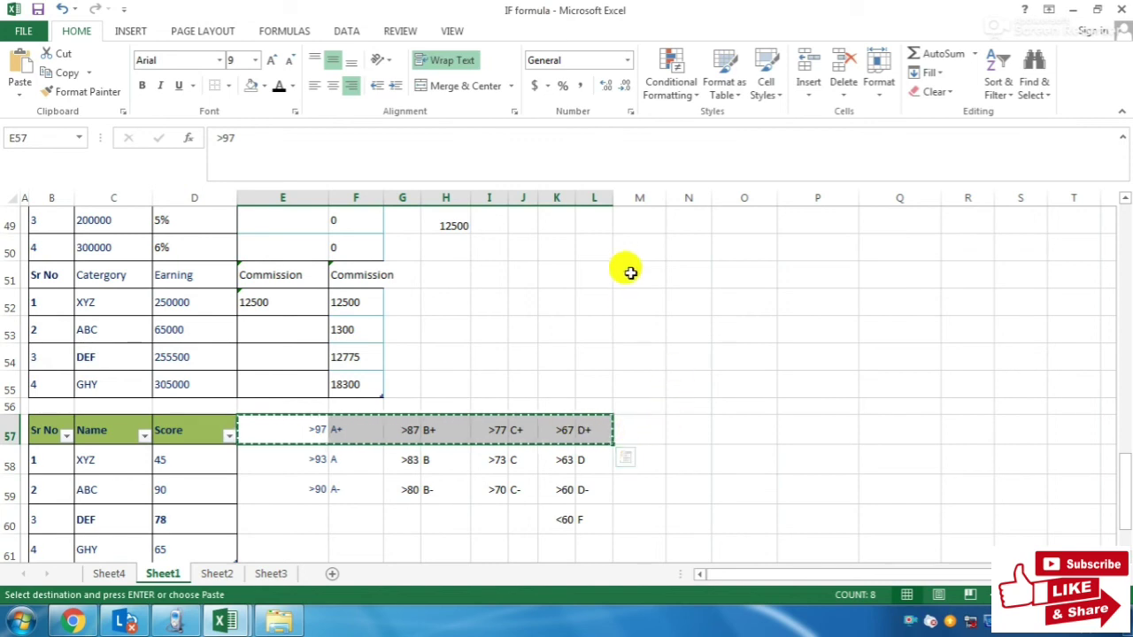
right_click(695, 252)
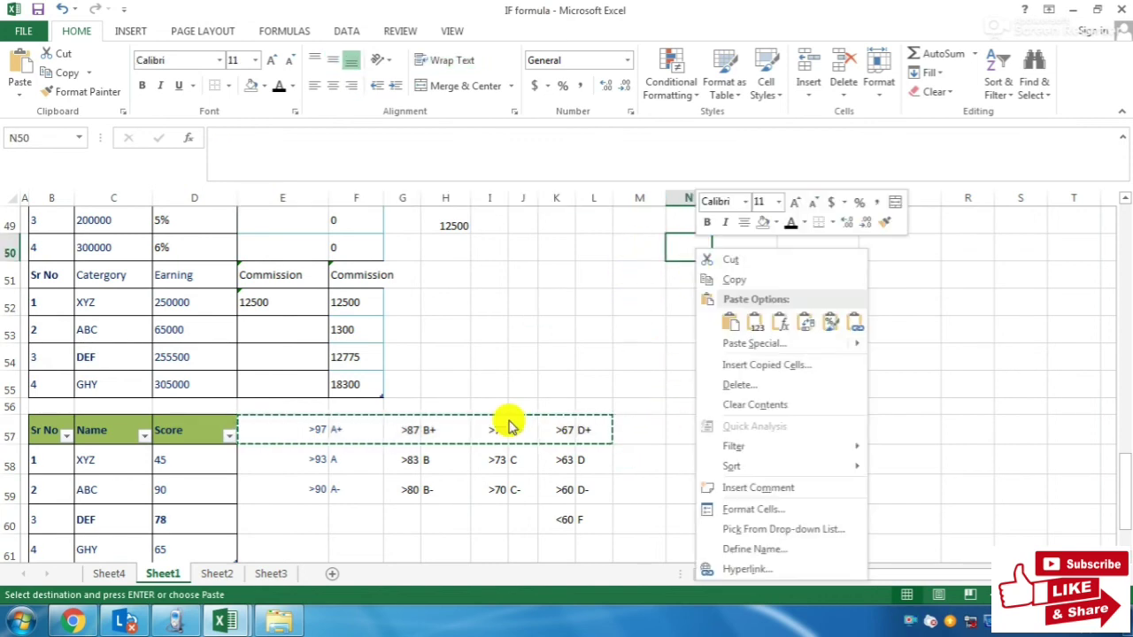
key(Escape)
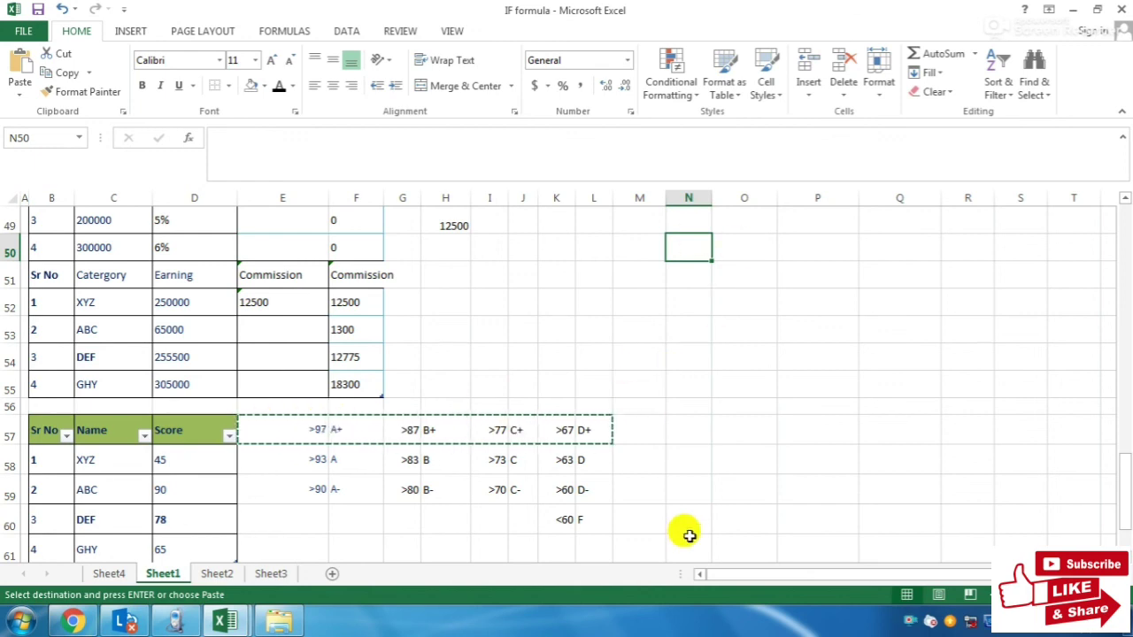
right_click(695, 248)
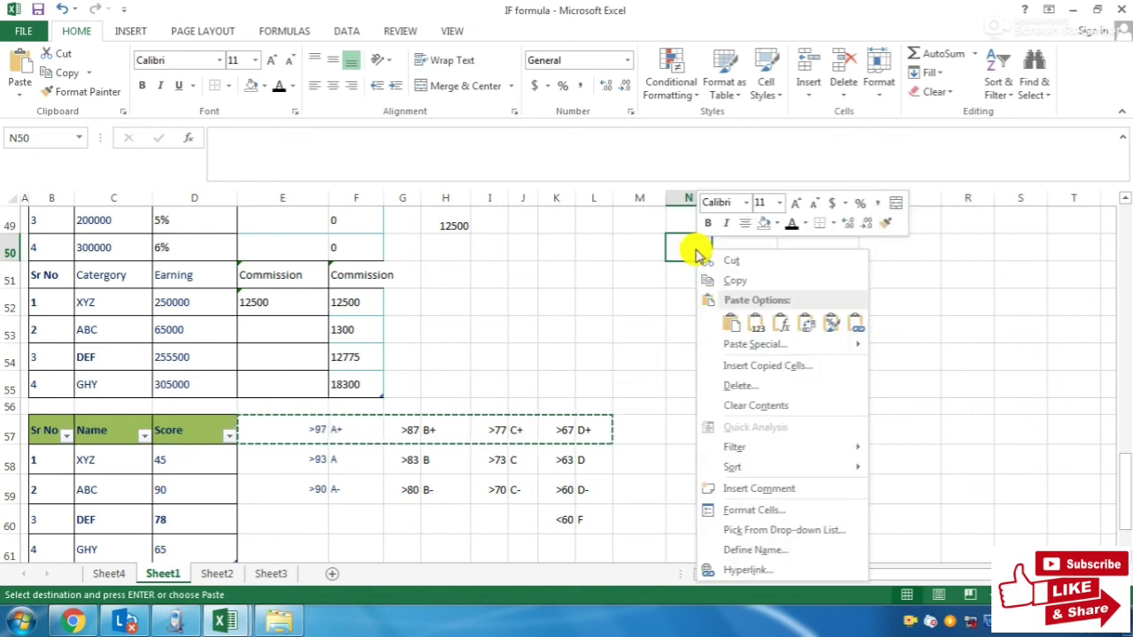
click(734, 344)
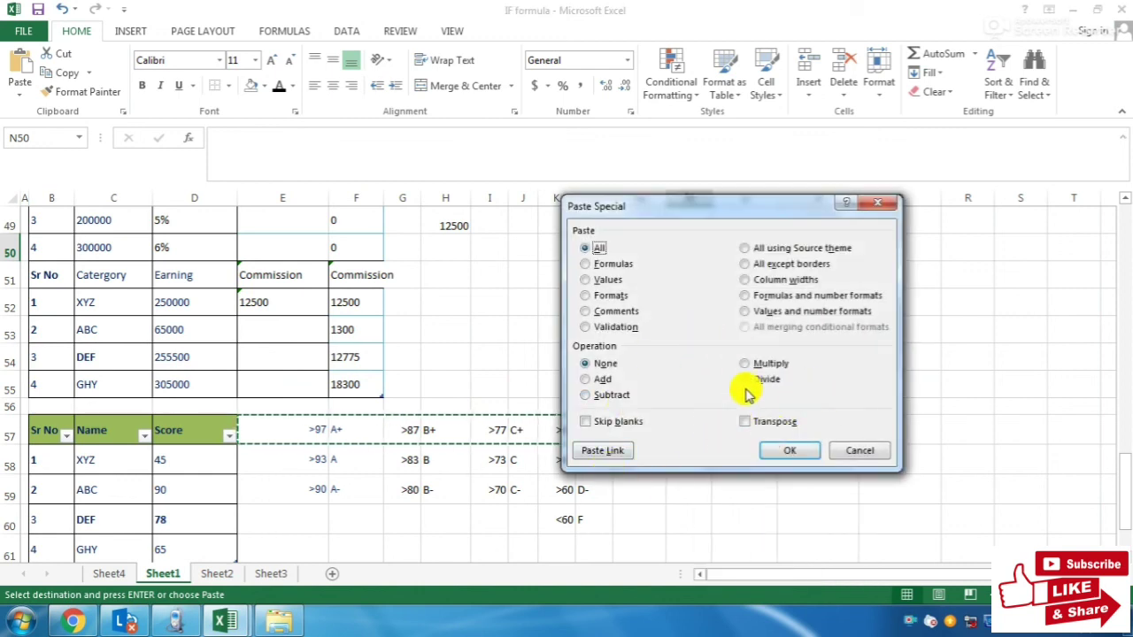
click(783, 451)
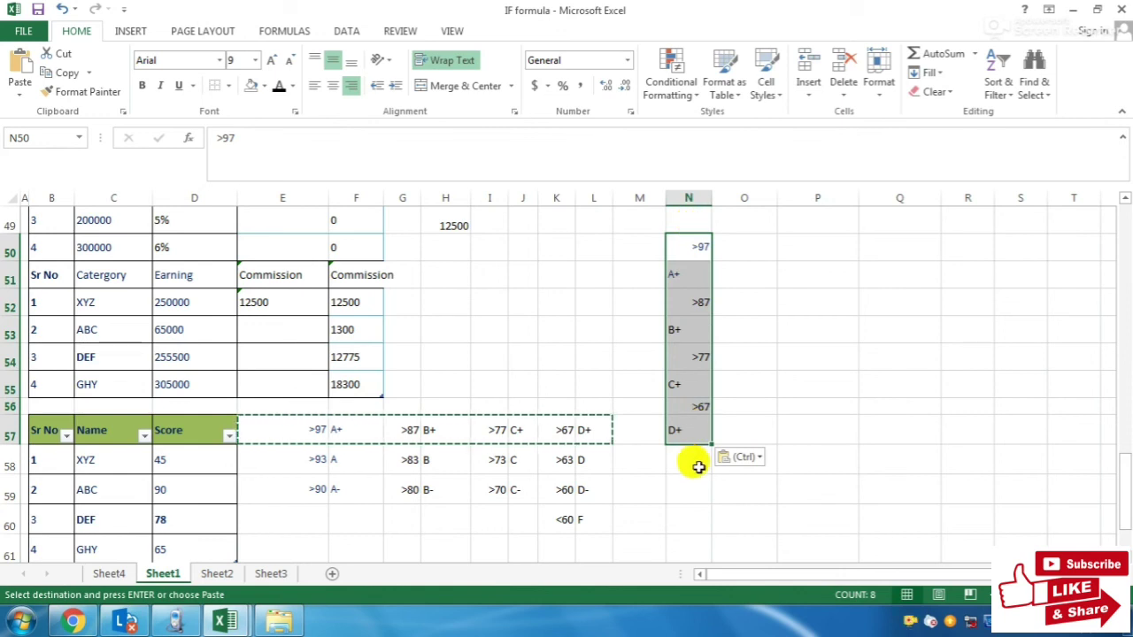
key(Delete)
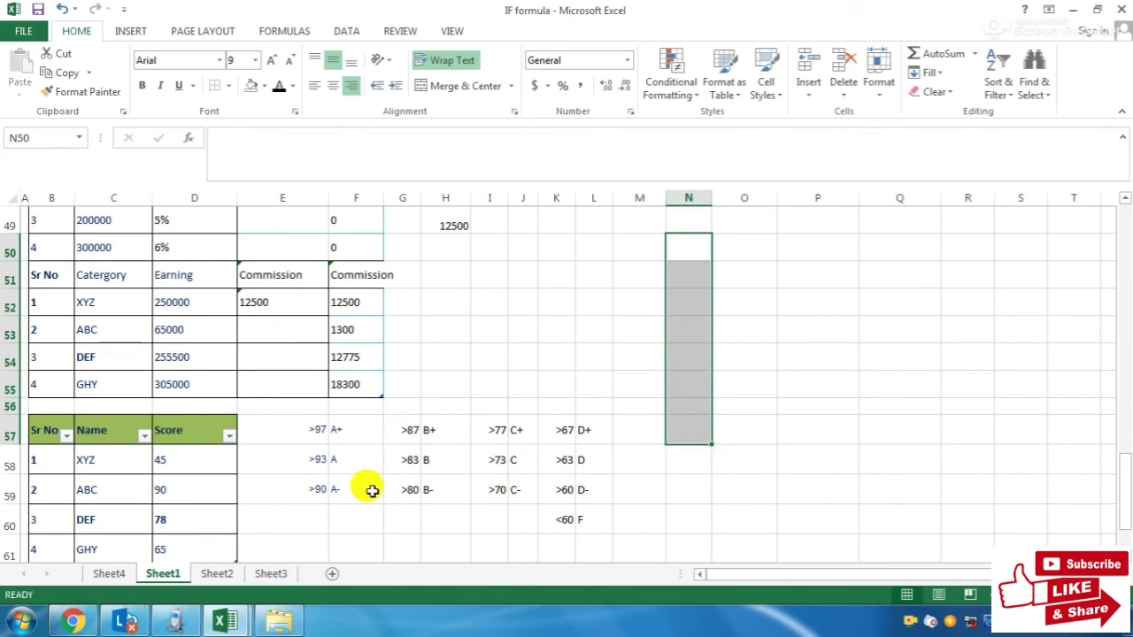
Copy the thresholds and grades in E58:L58 and paste them transposed into column N starting at N50.
drag(301, 461, 586, 463)
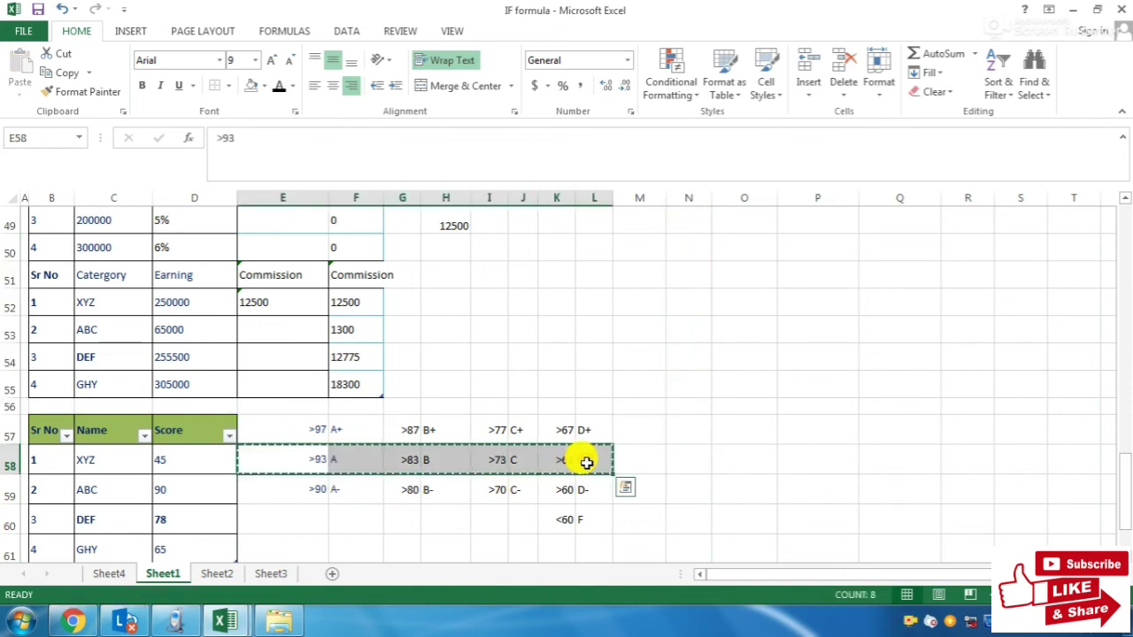
key(ctrl+c)
right_click(689, 253)
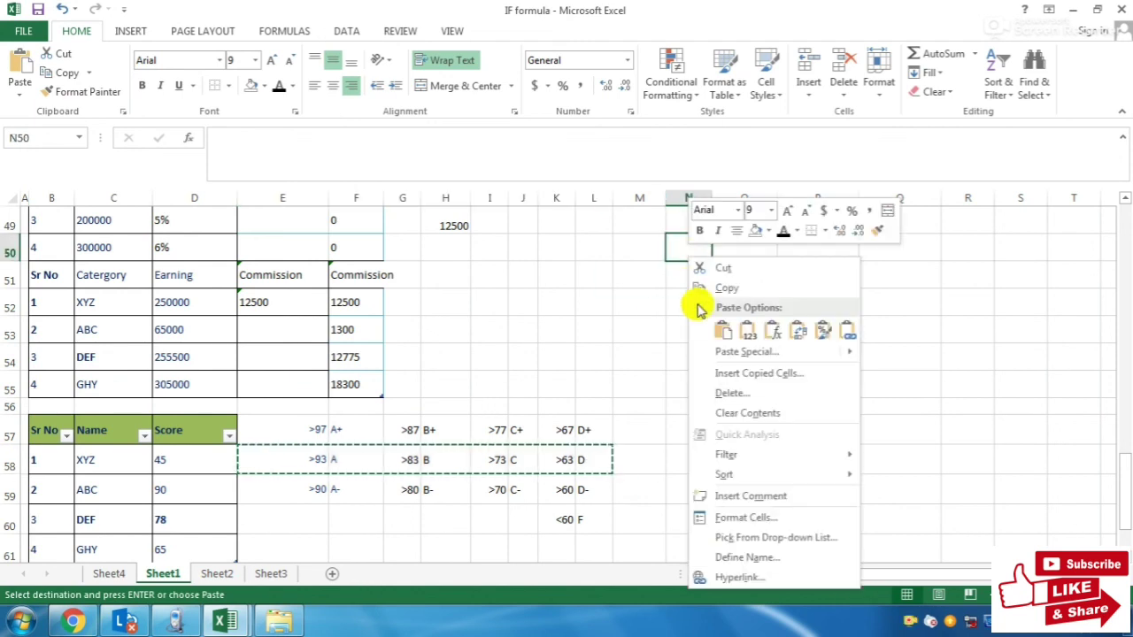
click(735, 352)
click(742, 433)
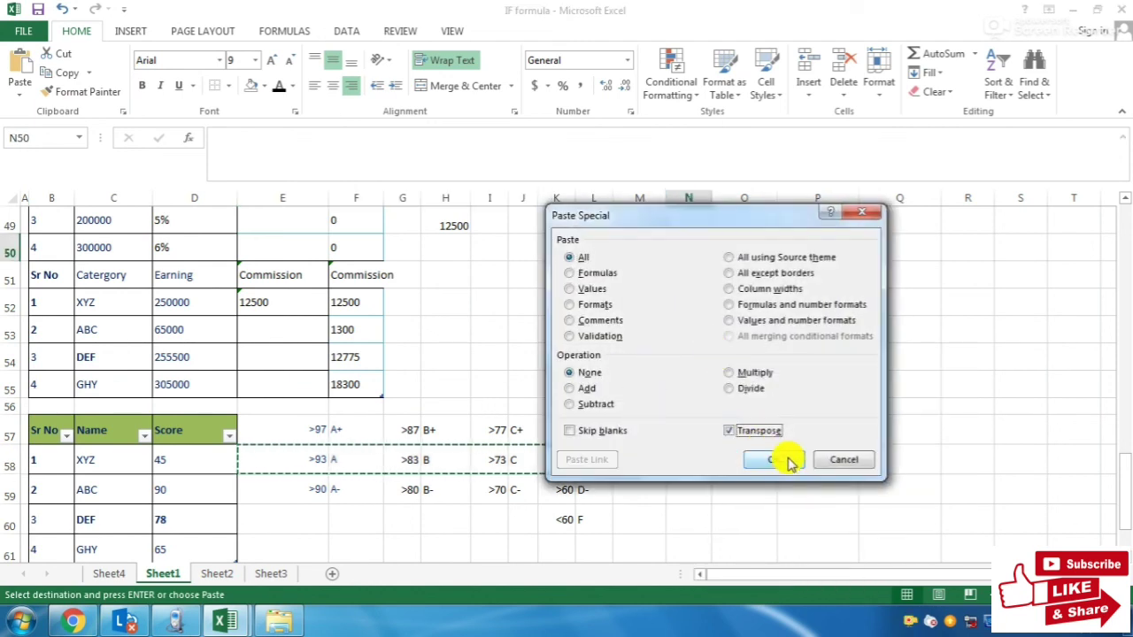
click(789, 460)
click(803, 493)
Copy the vertical list in N50:N57 and paste it transposed into row 50 starting at P50.
drag(679, 248, 678, 417)
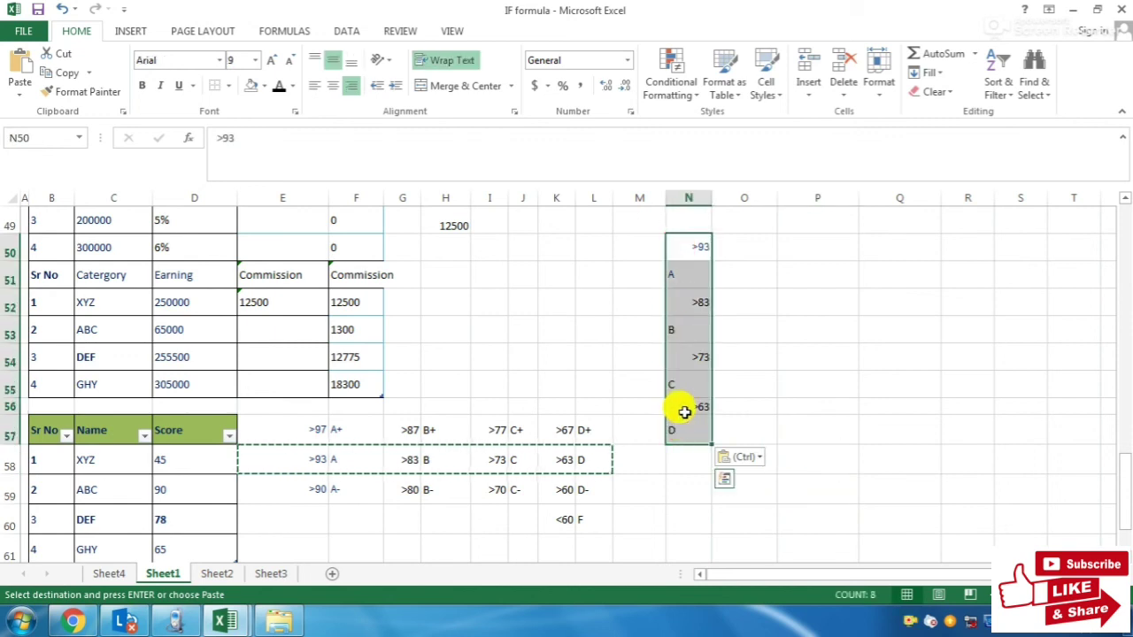
key(ctrl+c)
click(798, 251)
right_click(798, 251)
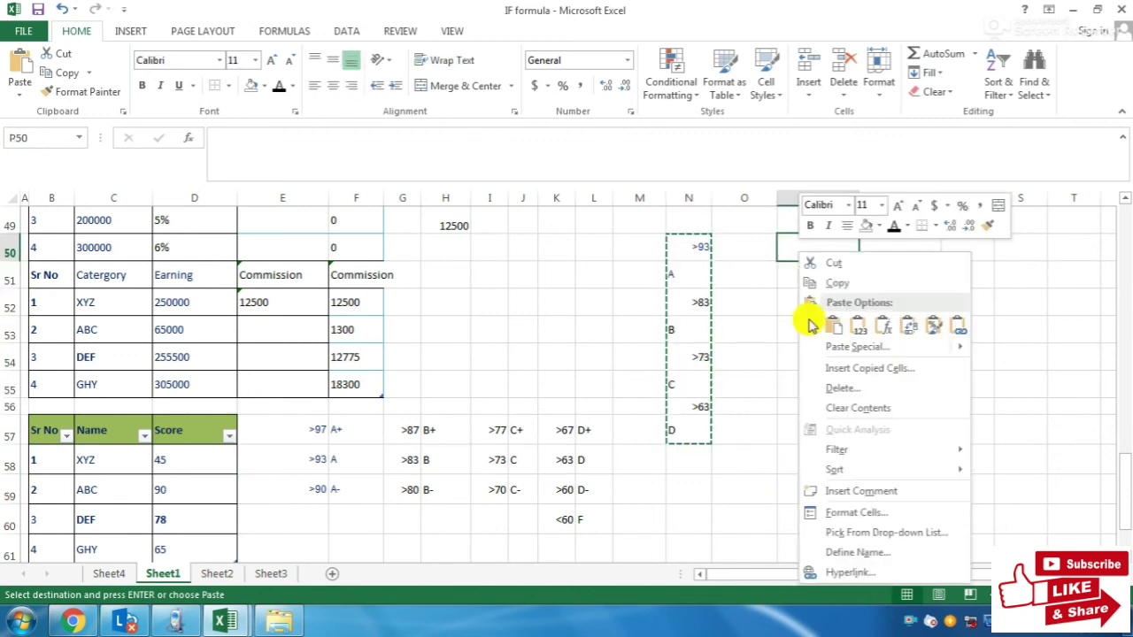
click(821, 347)
click(839, 425)
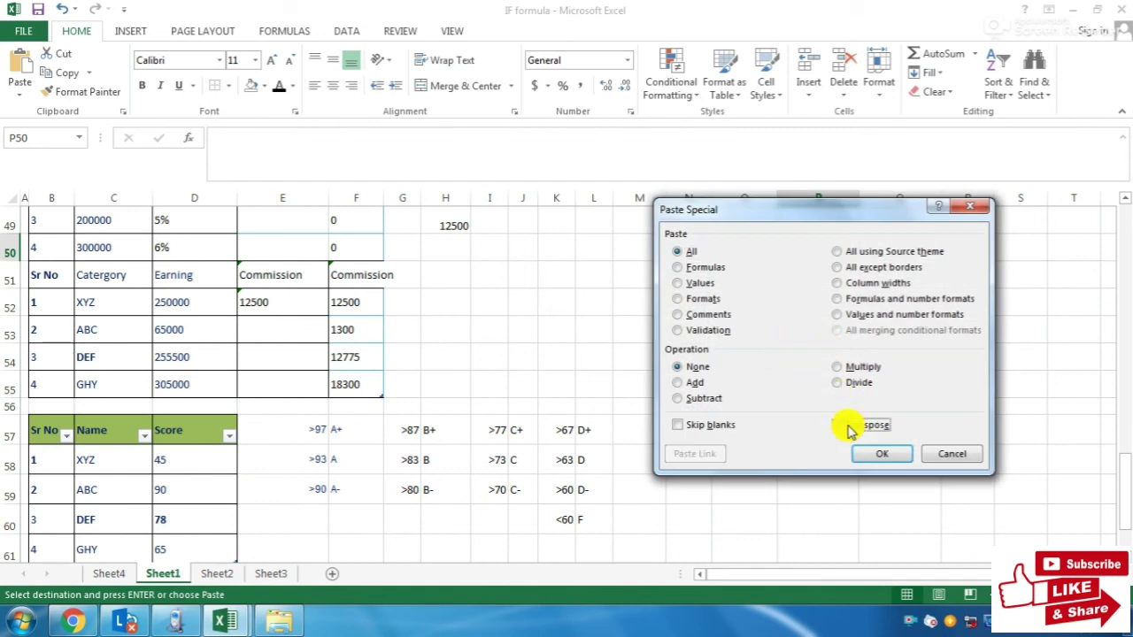
key(Return)
drag(925, 576, 997, 577)
click(467, 184)
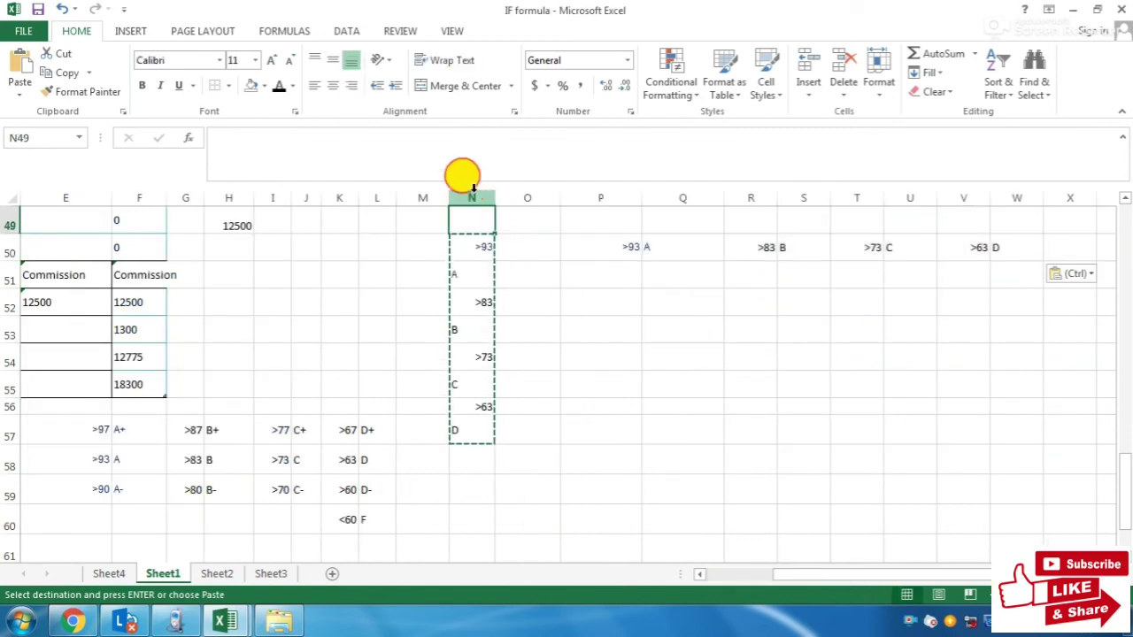
Compare the vertical list in N50:N57 with its transposed copy in row 50 starting at P50.
click(632, 253)
click(3, 251)
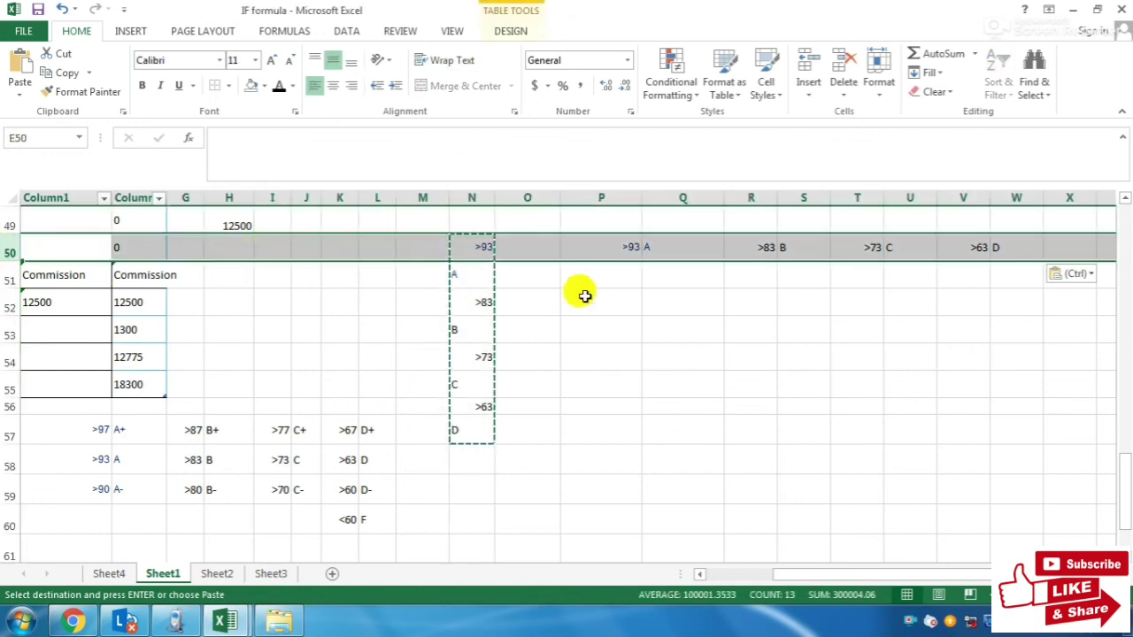
click(584, 296)
click(479, 248)
click(511, 430)
drag(603, 252, 1004, 249)
double_click(652, 364)
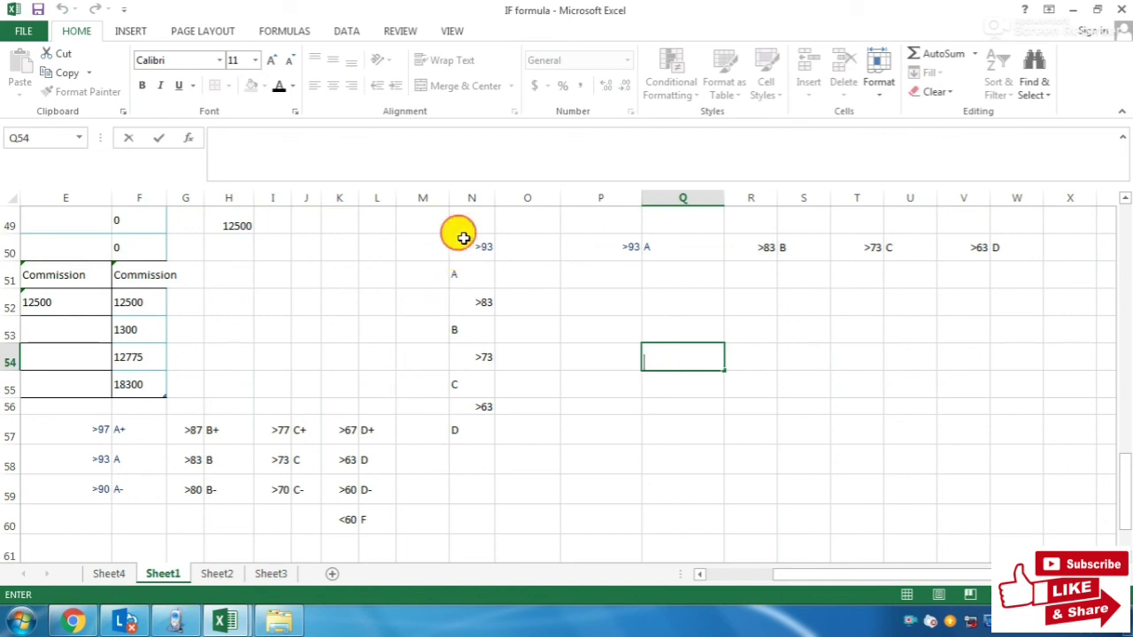
Clear the vertical list in N50:N57 together with the transposed row starting at P50.
drag(462, 244, 1004, 447)
key(Delete)
click(651, 429)
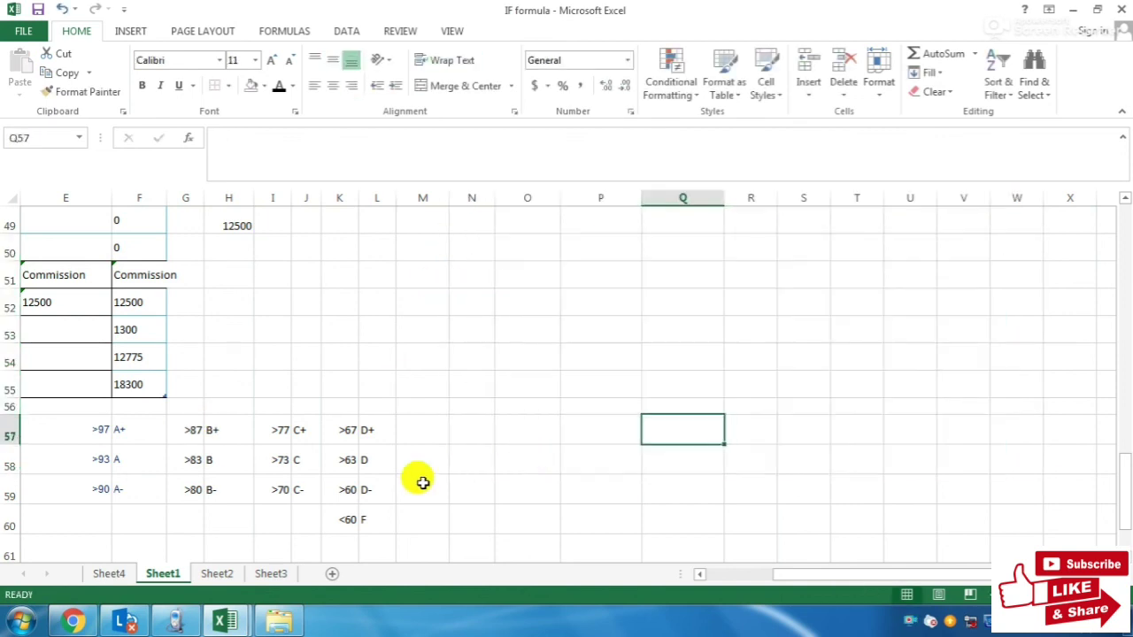
Go to the LOOKUP entry of the Part-3 list on Sheet4 and review the Part-1 and Part-2 formula lists.
scroll(422, 484, up, 2)
click(116, 577)
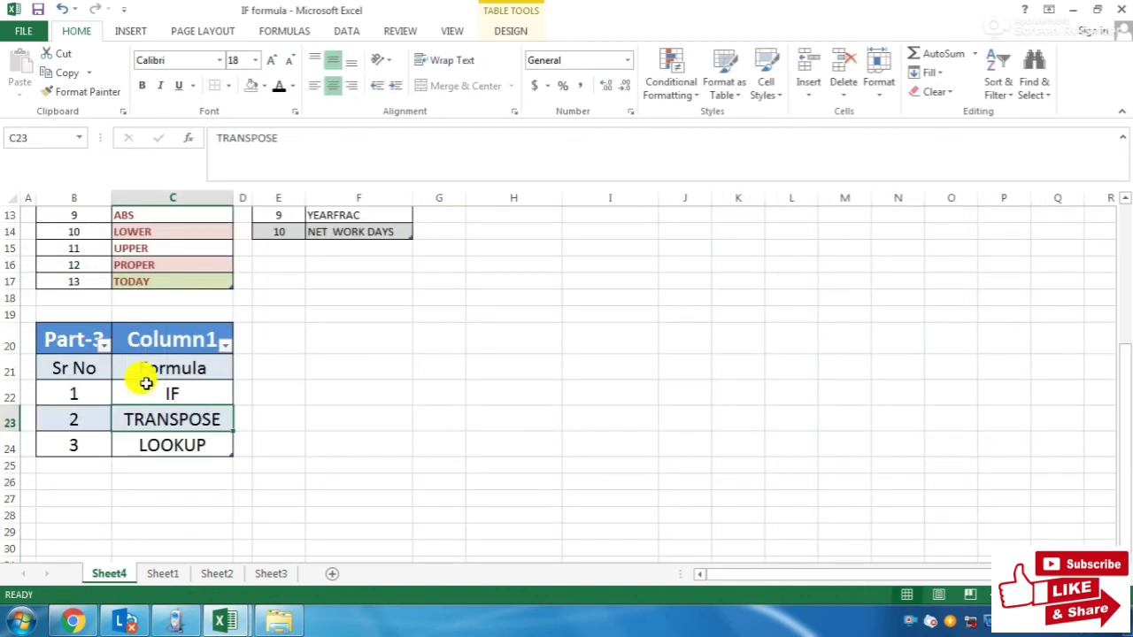
click(147, 444)
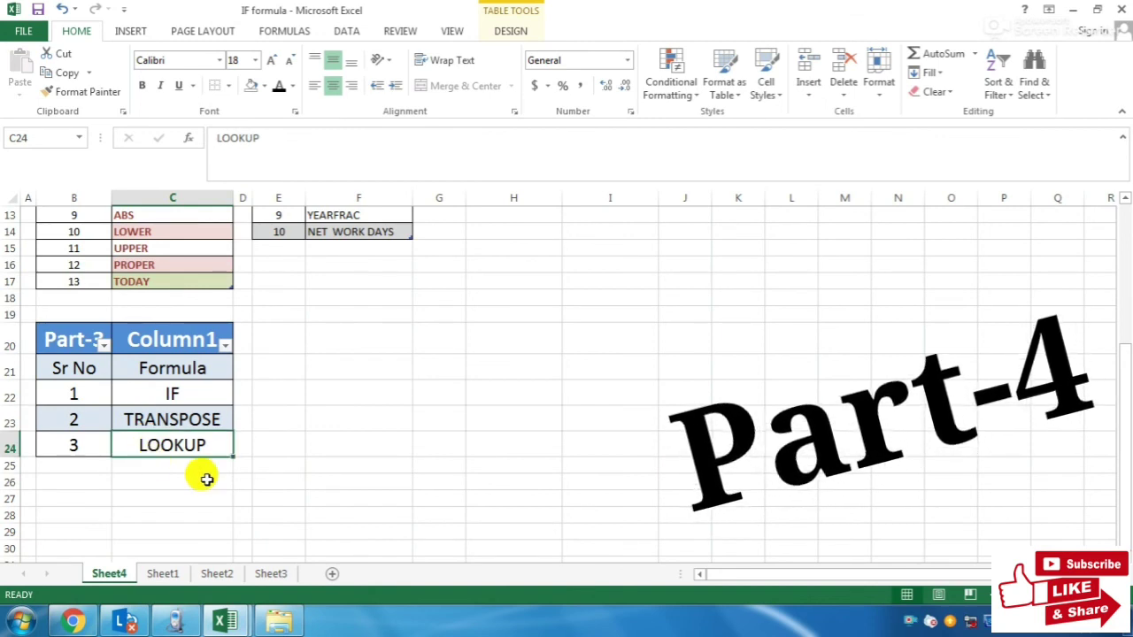
scroll(205, 478, up, 4)
scroll(205, 476, down, 2)
scroll(208, 496, up, 2)
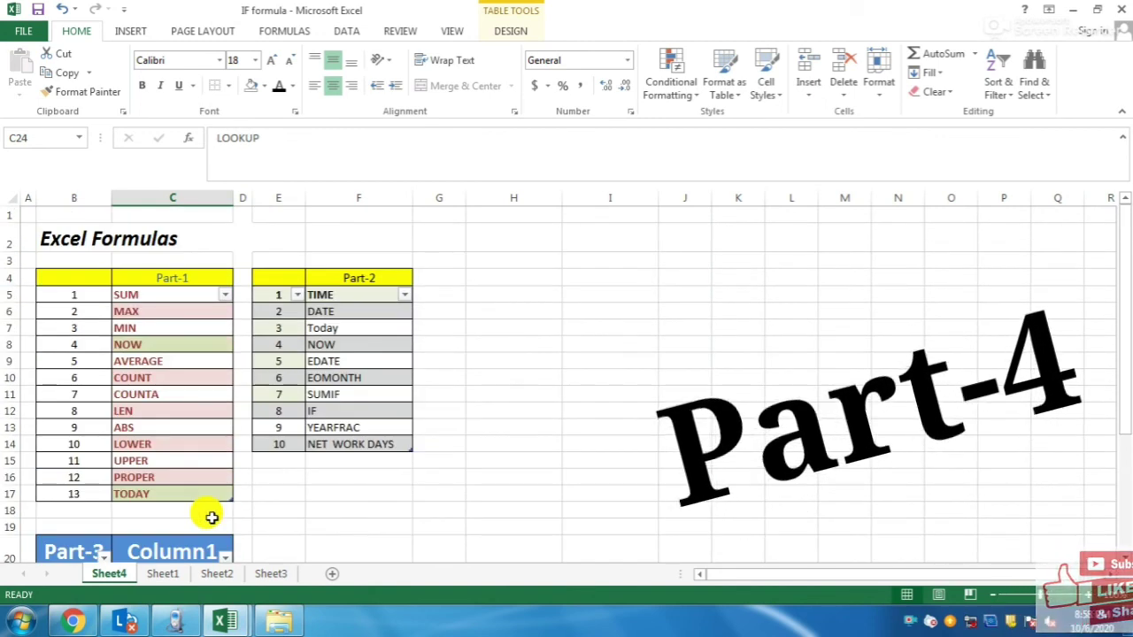